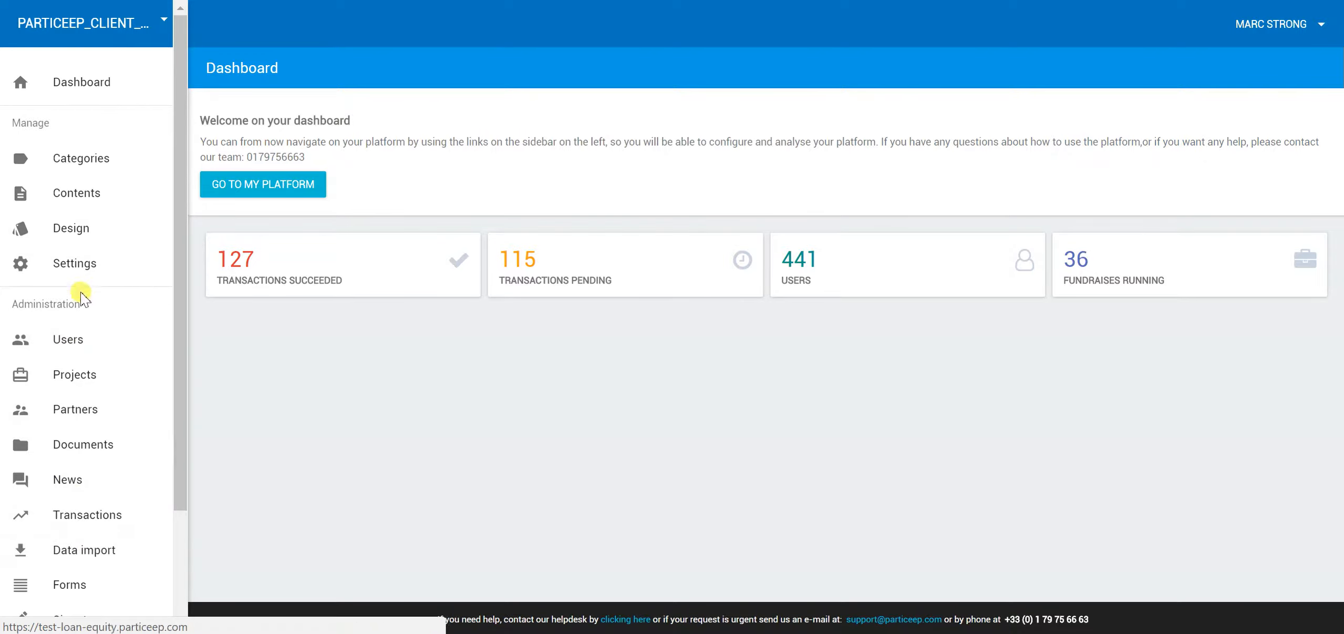
Review the dashboard overview (127 succeeded, 115 pending, 441 users), then go to Categories
scroll(113, 450, down, 3)
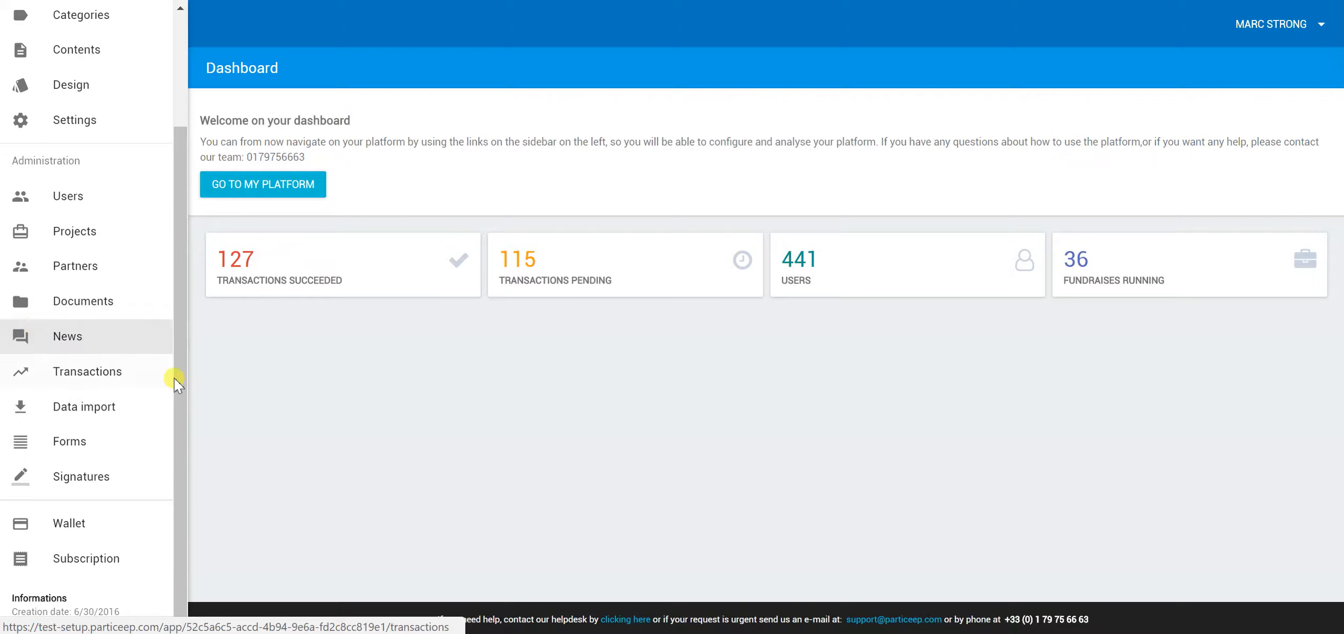
scroll(184, 386, up, 3)
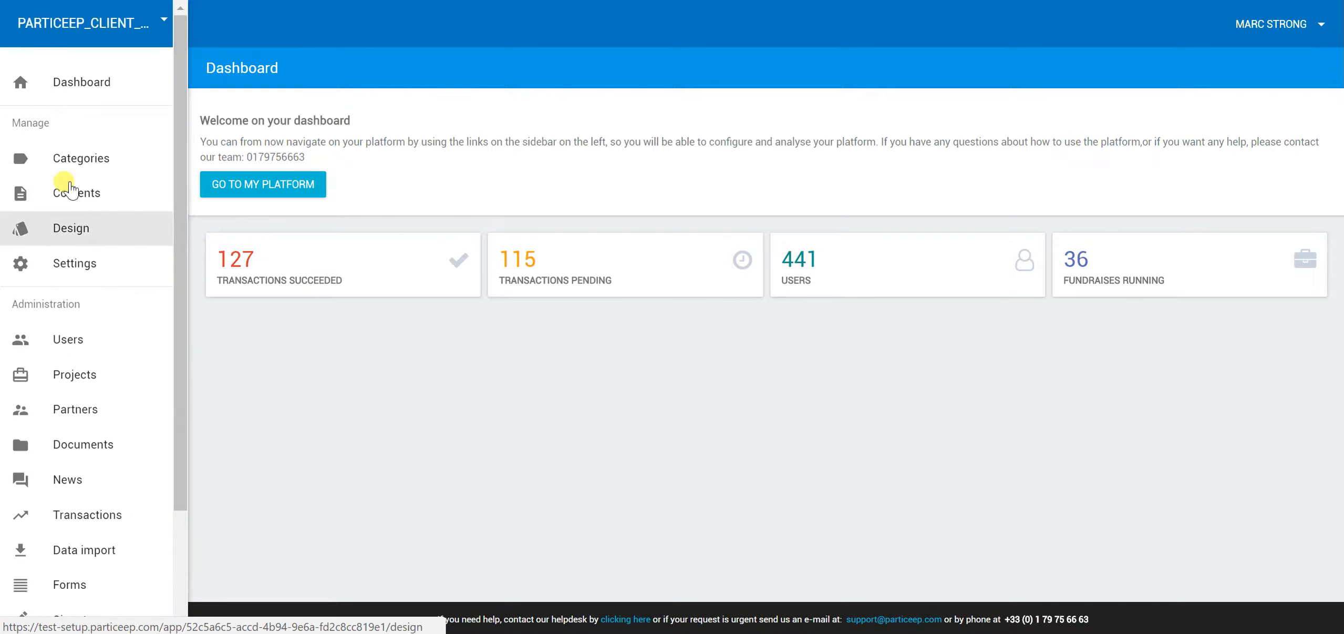
scroll(115, 415, down, 3)
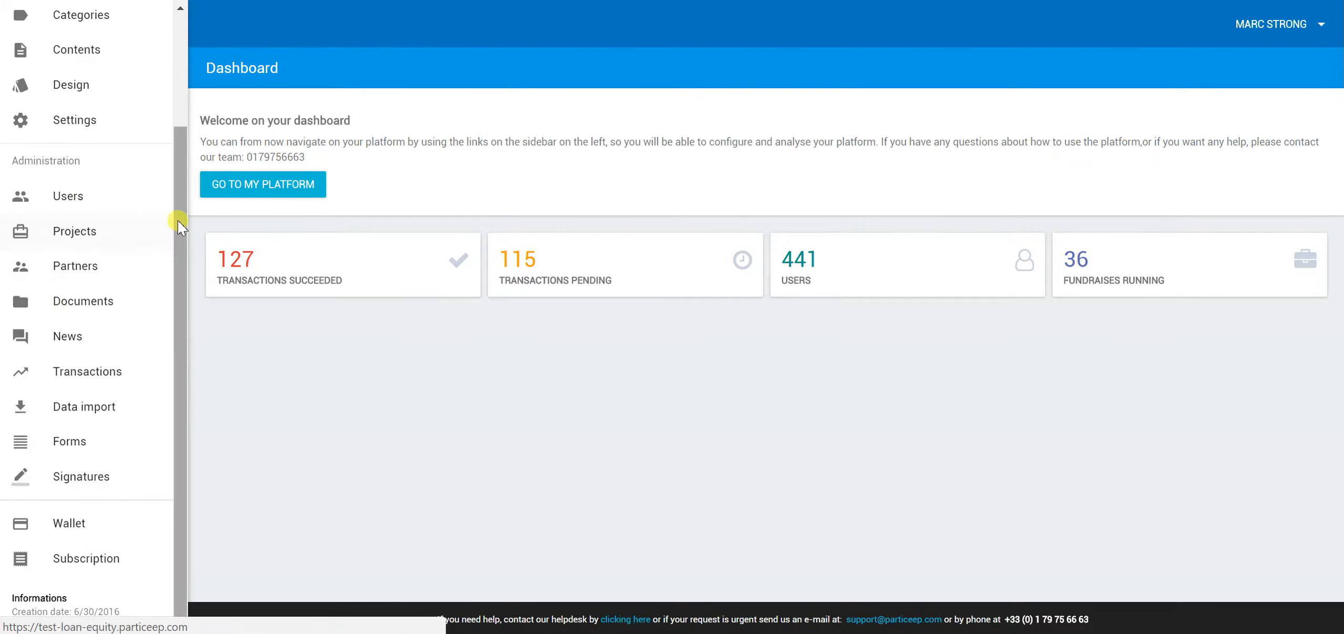
drag(180, 340, 175, 226)
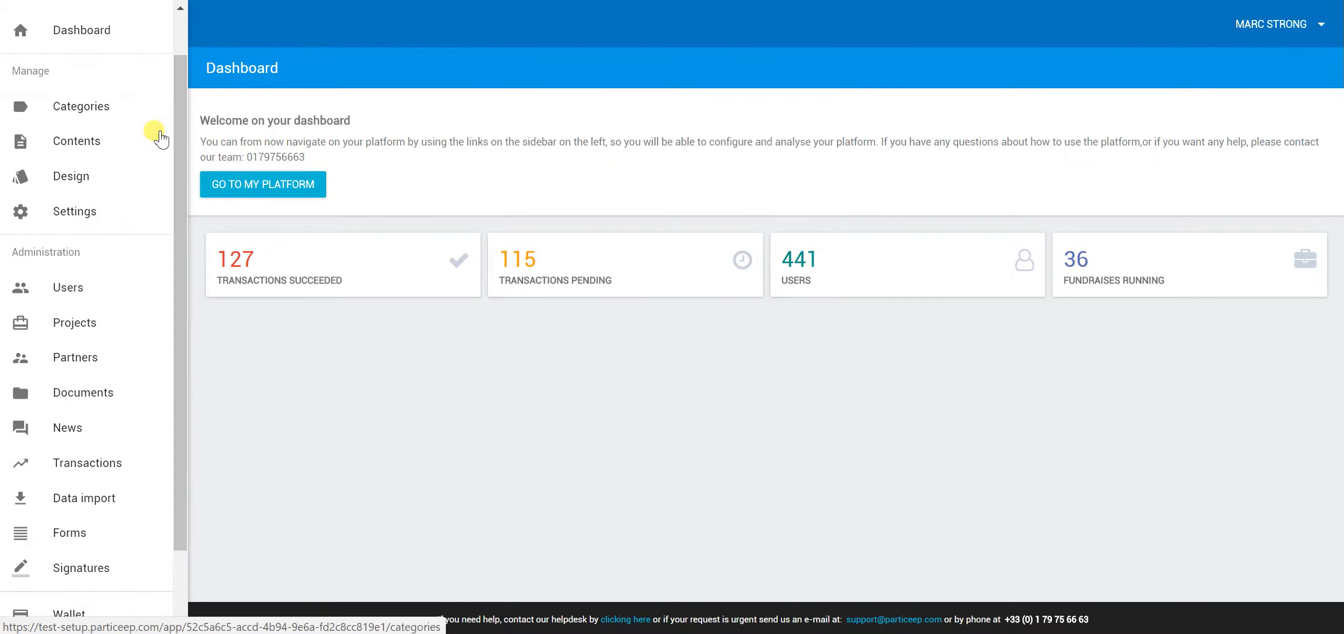
scroll(150, 152, up, 1)
click(84, 82)
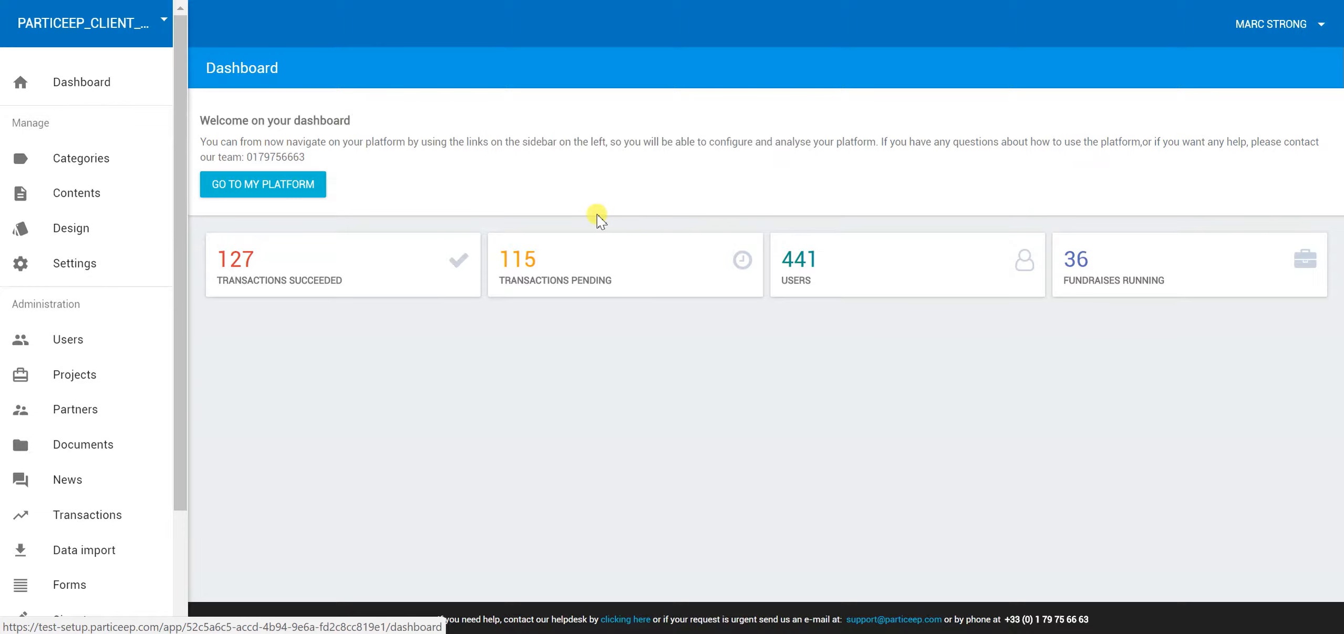
click(93, 167)
Open Settings and expand the general platform Configuration details
click(84, 263)
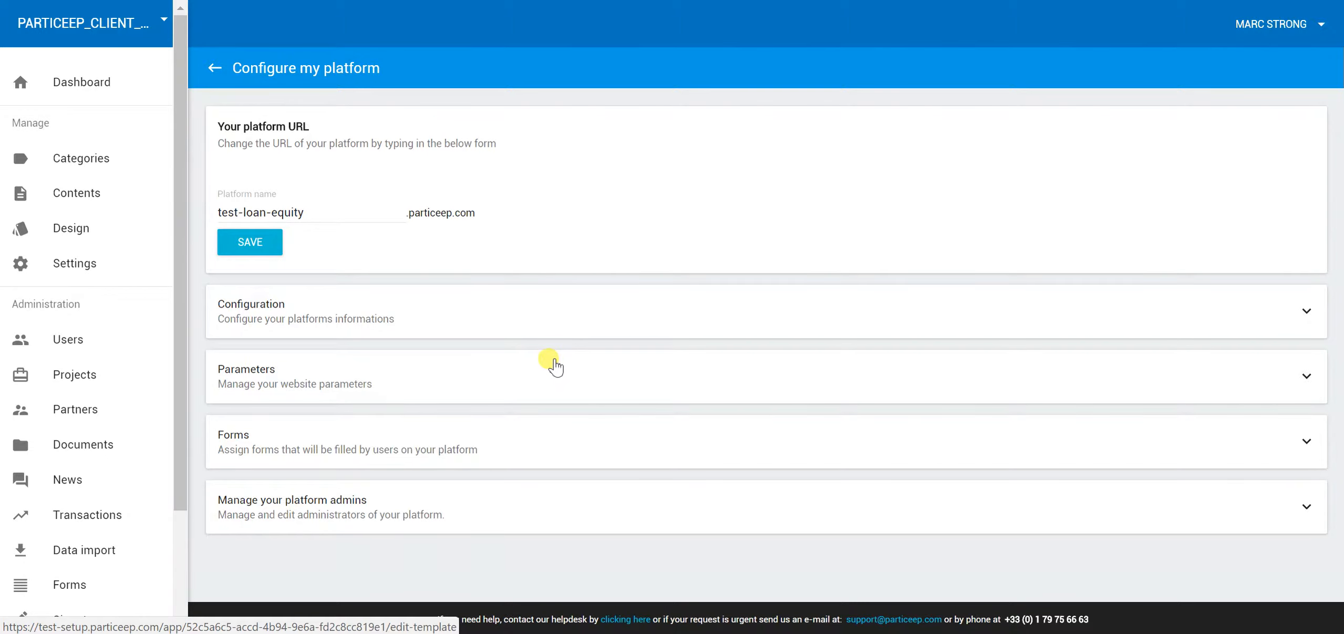
click(361, 317)
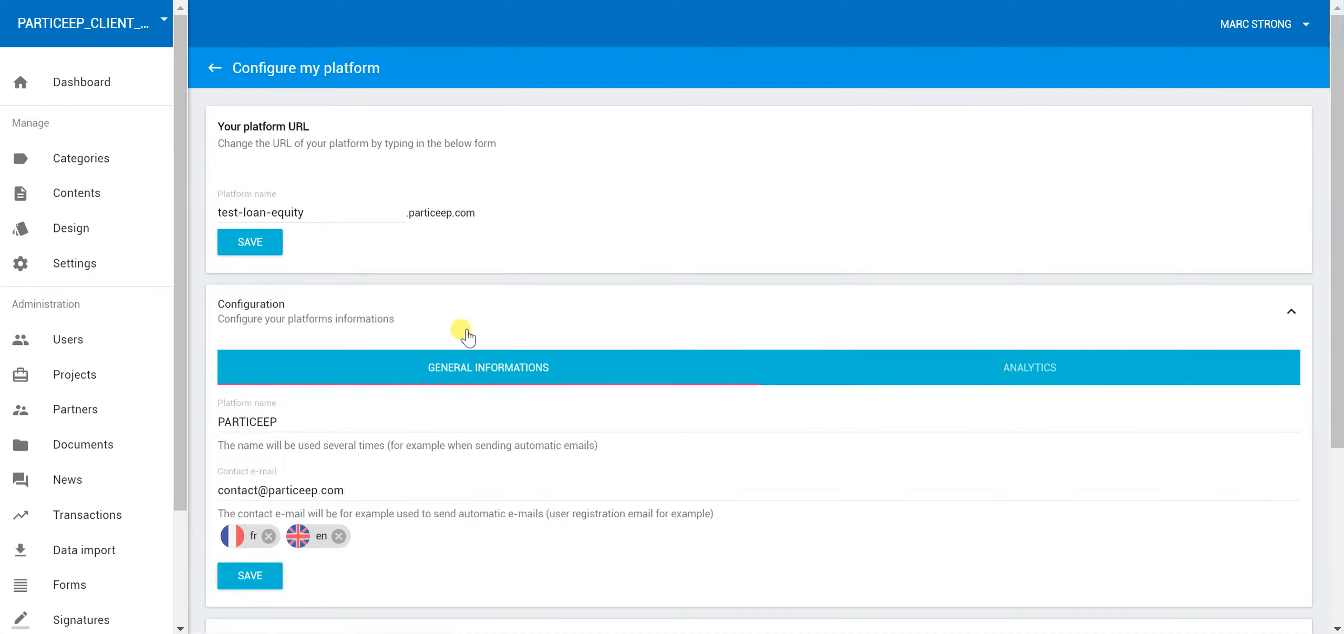
scroll(459, 329, down, 3)
scroll(481, 330, up, 2)
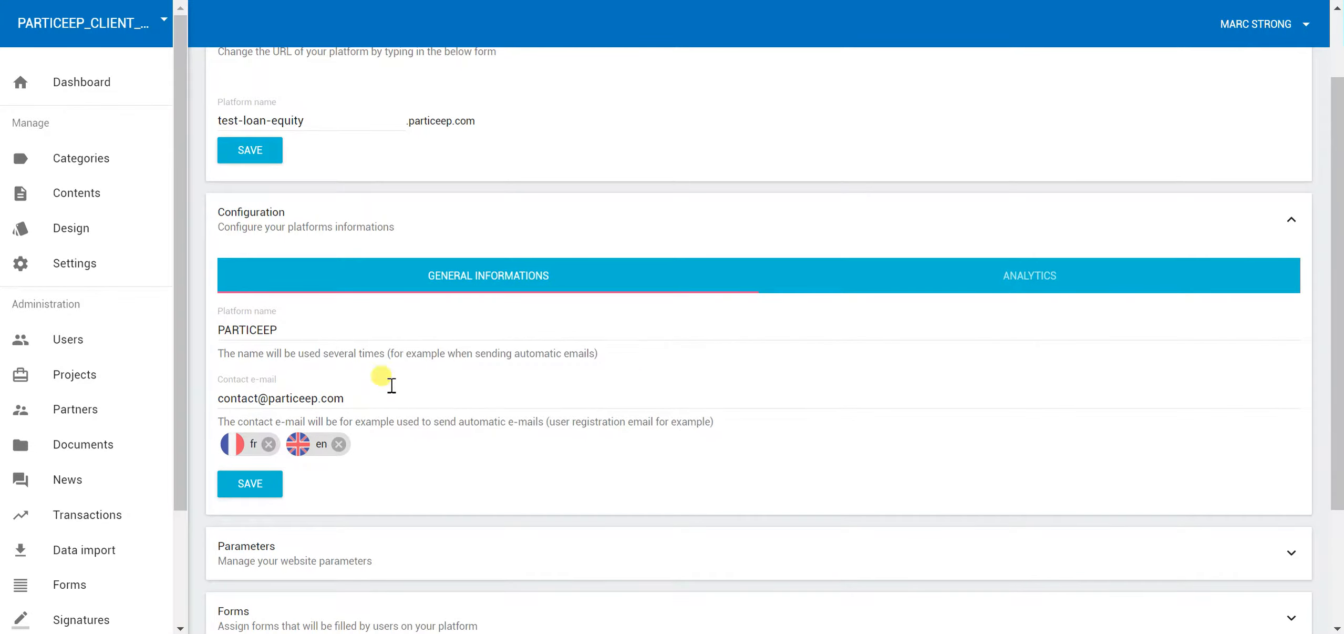
scroll(375, 332, down, 2)
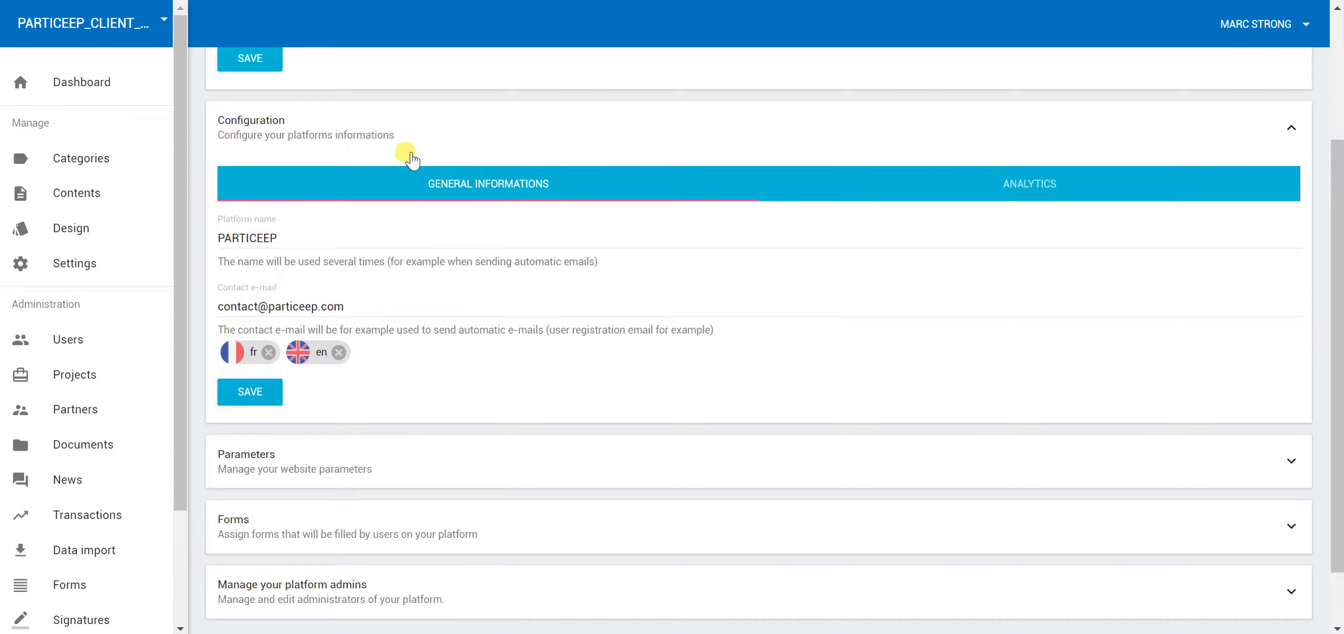
Show the ANALYTICS tab's Analytics and Hotjar code fields and save it
click(1050, 186)
click(266, 310)
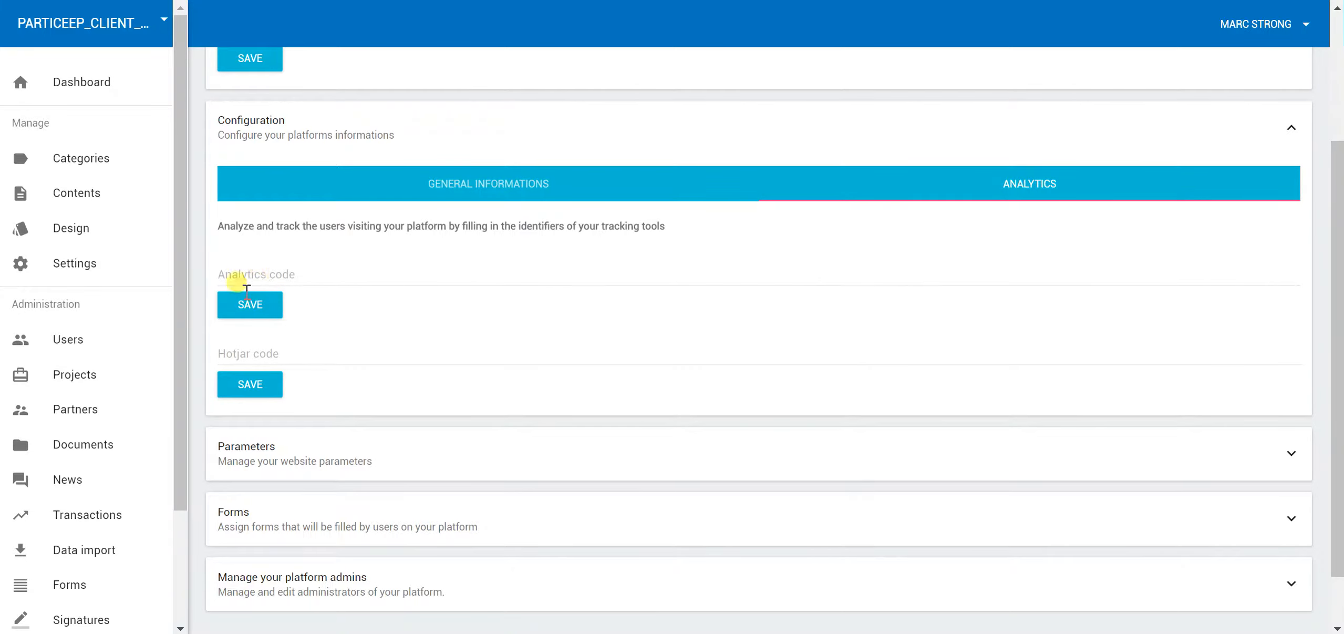
scroll(398, 354, down, 1)
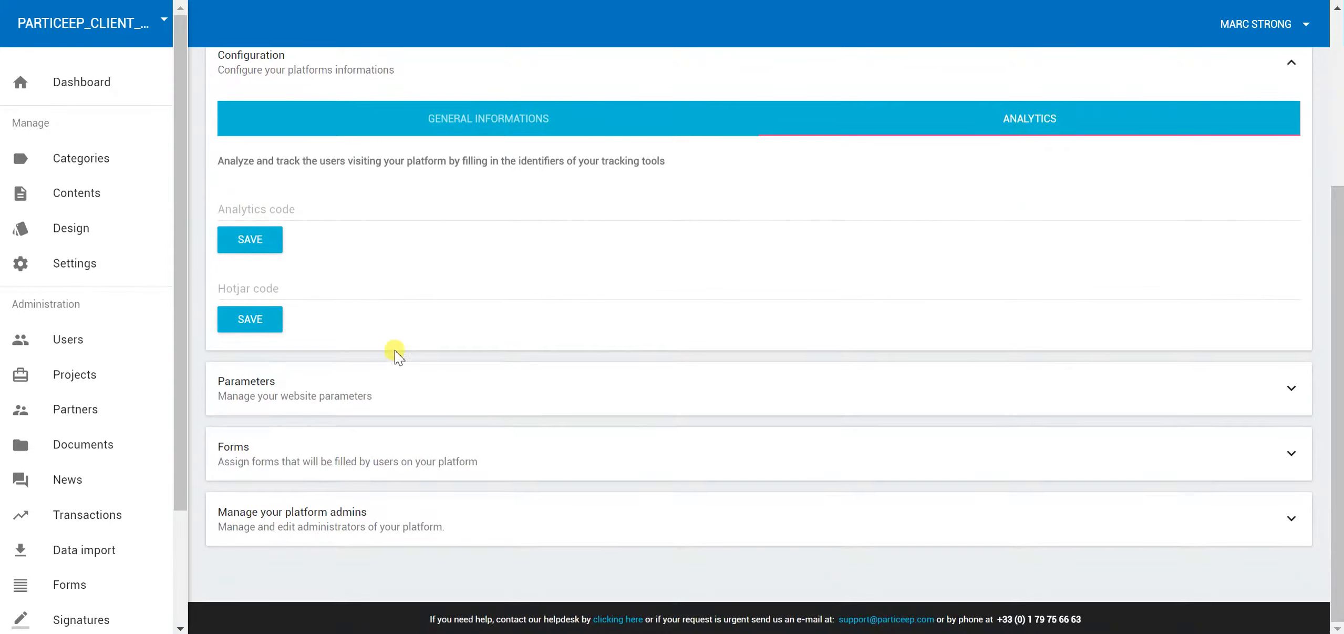
Expand the Parameters panel to review the website toggles, then expand the Forms panel
click(288, 380)
scroll(519, 330, down, 5)
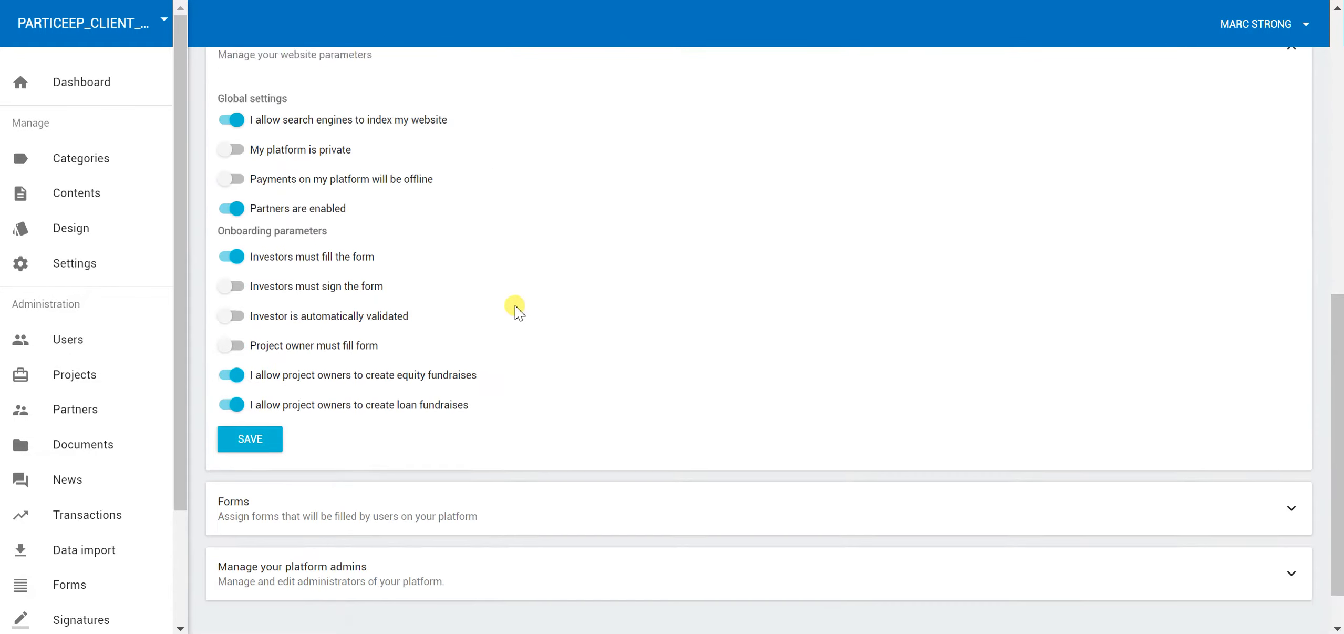
scroll(530, 309, up, 1)
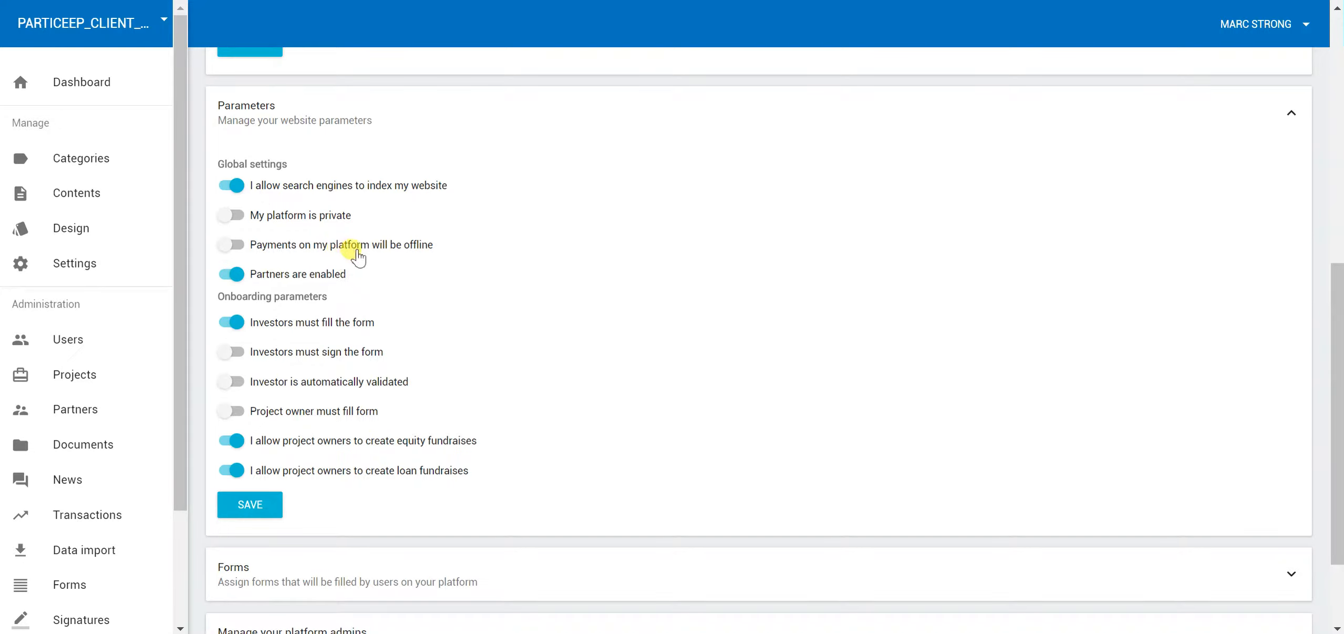
scroll(507, 360, down, 3)
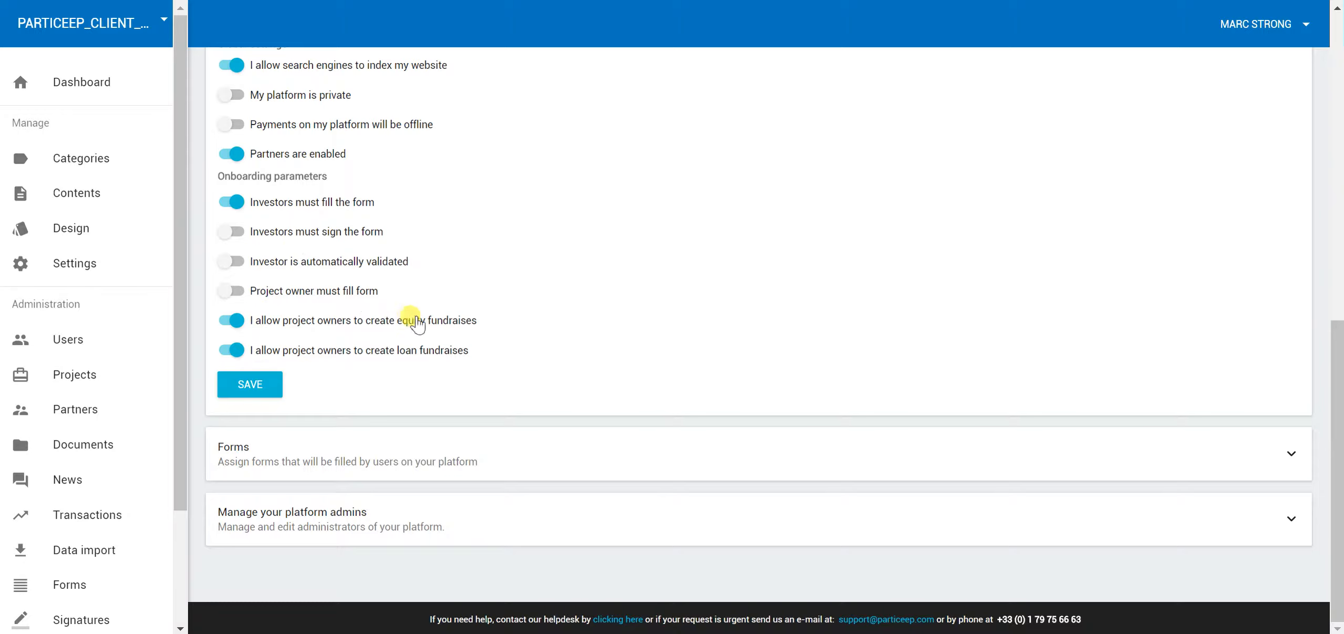
click(338, 463)
scroll(456, 309, down, 5)
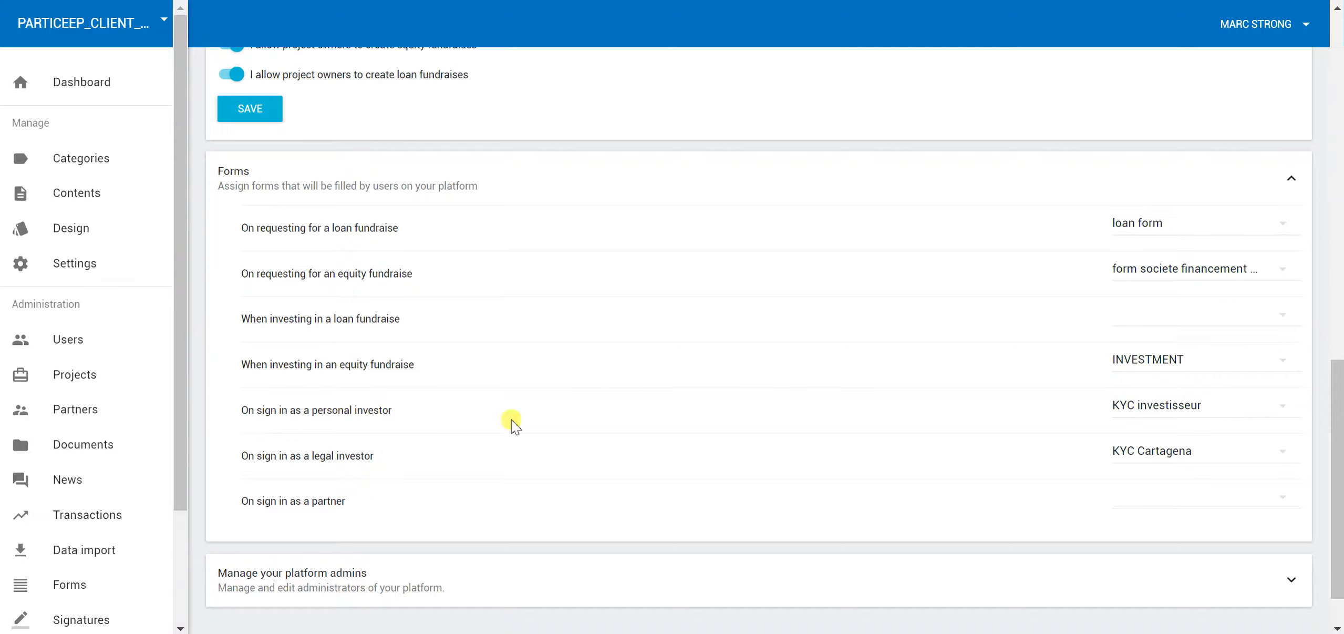
Check the personal investor form options without changing them, then expand the two-admin table
click(1148, 415)
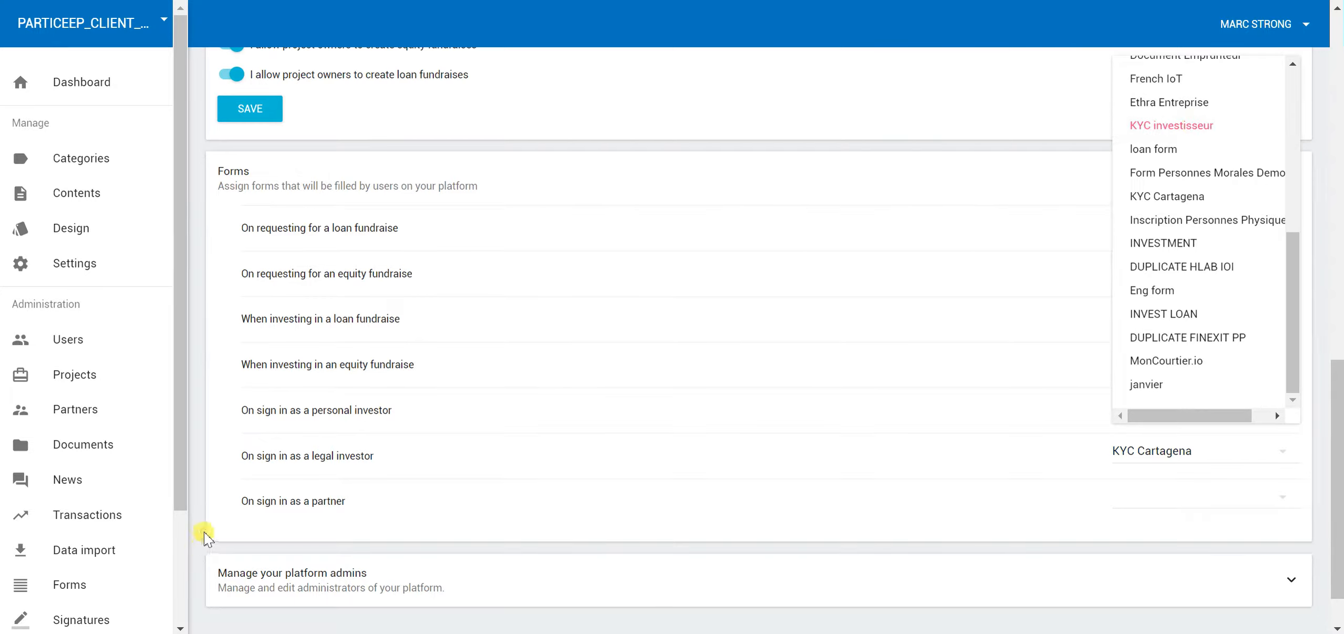
click(116, 593)
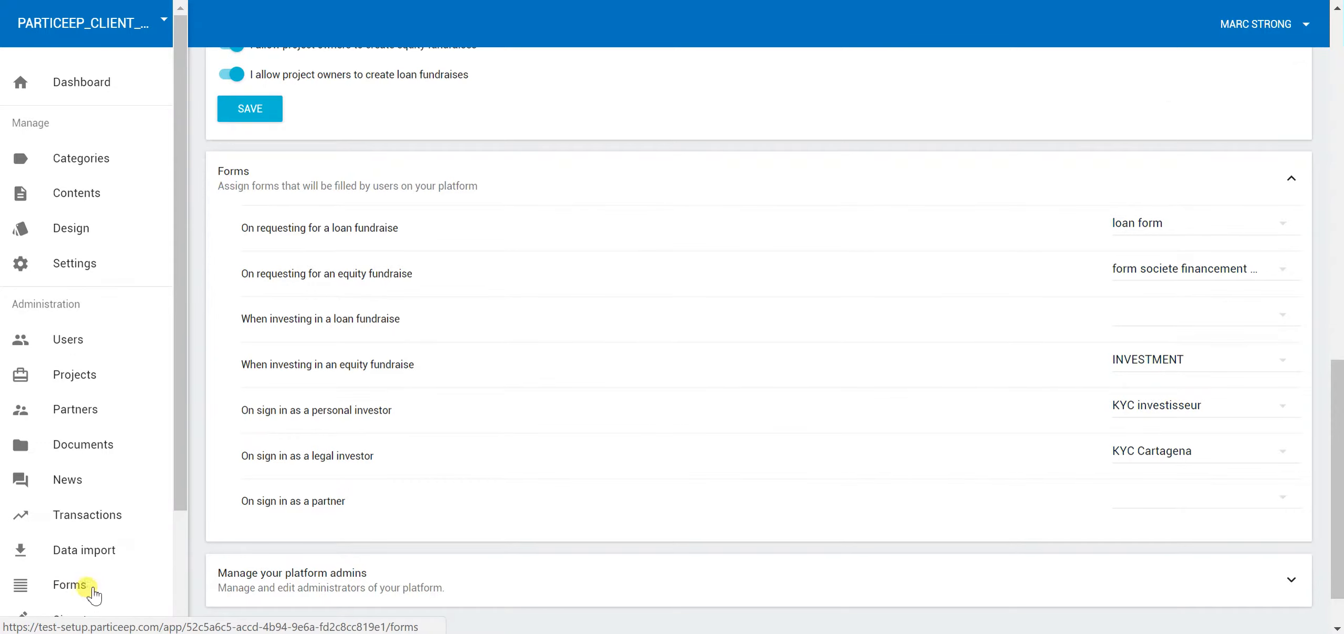
scroll(341, 525, down, 2)
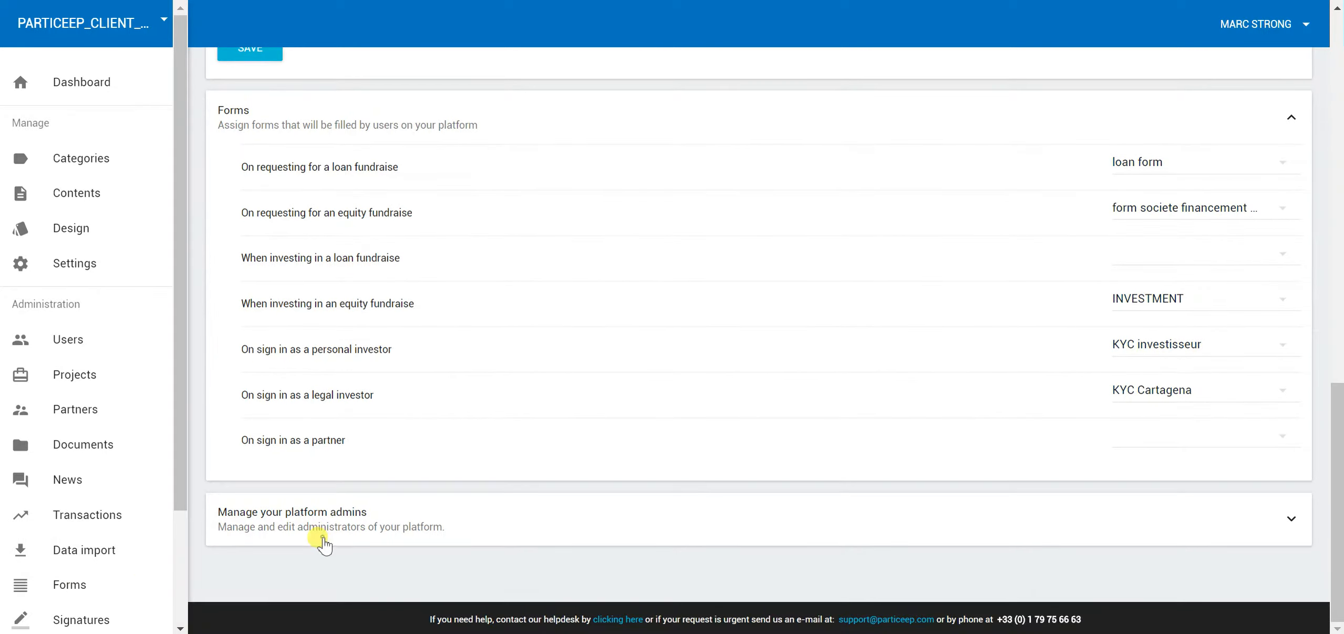
click(323, 541)
scroll(366, 415, down, 3)
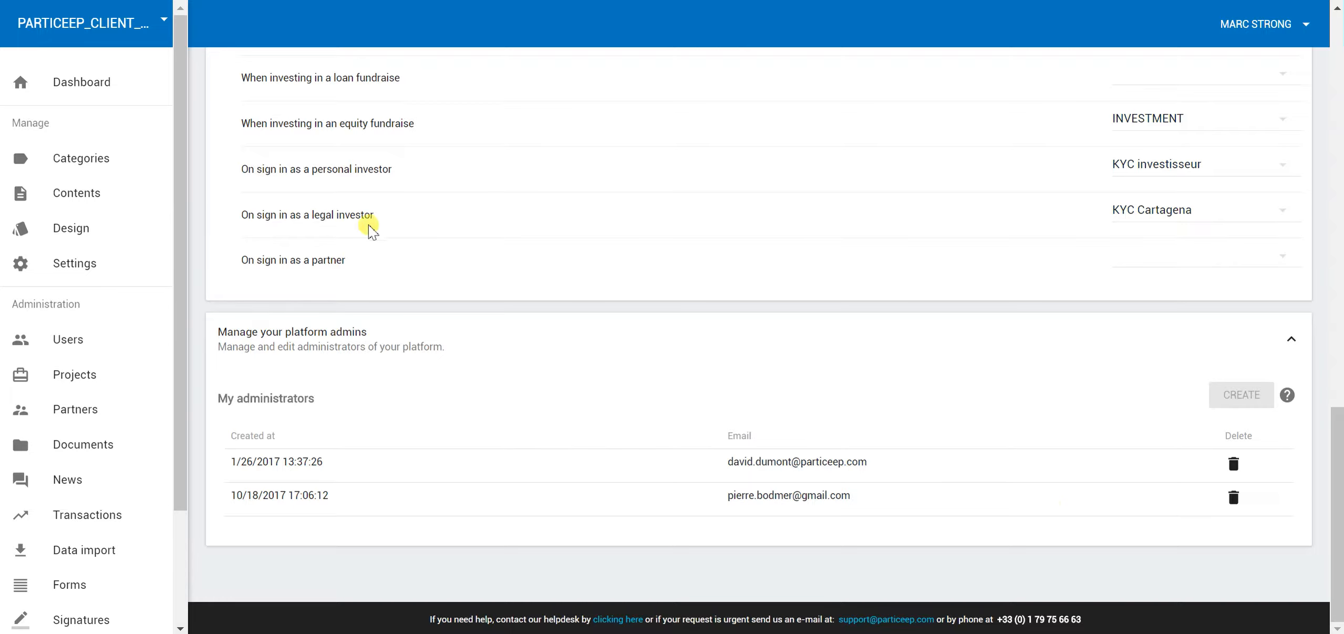
scroll(654, 363, up, 10)
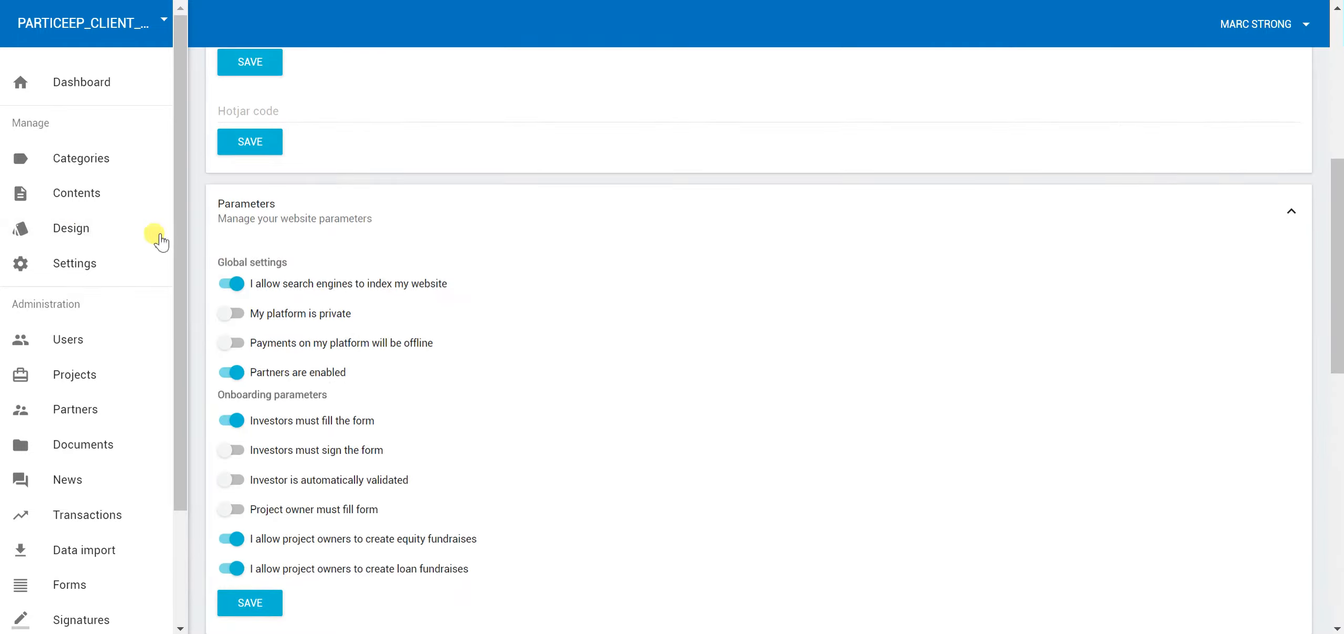
Open Design and review the logo, #1e88e5 colours, Roboto font and Custom Css editor
click(91, 226)
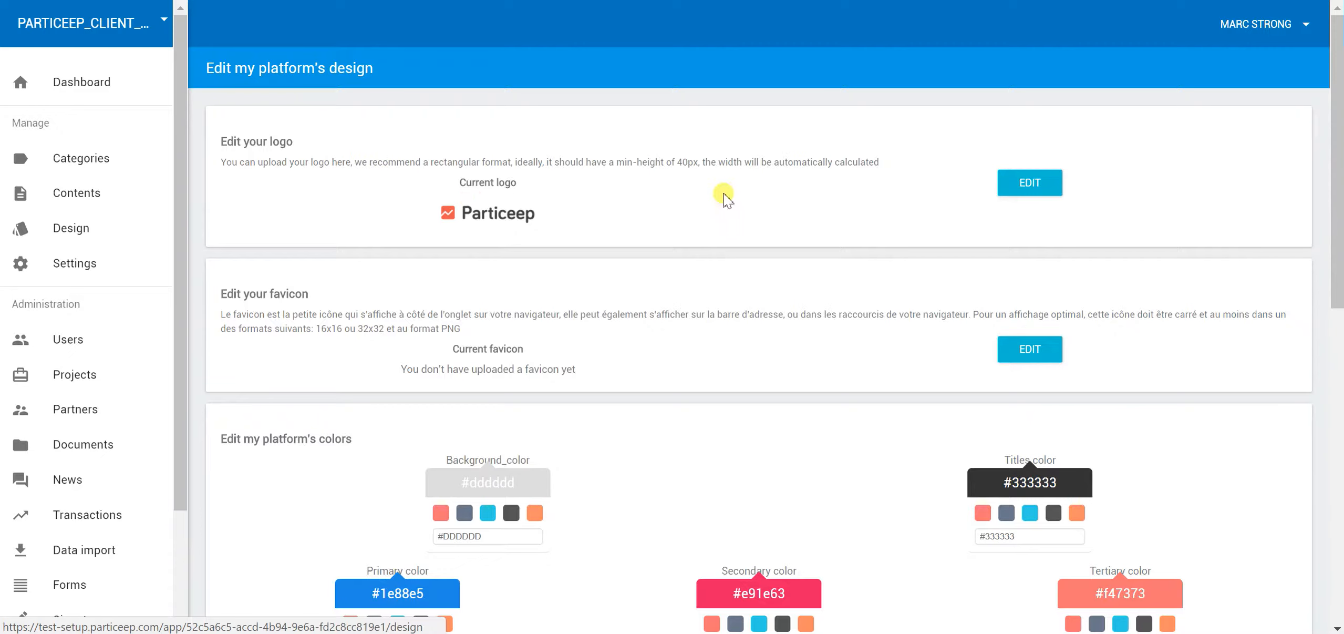
scroll(561, 294, down, 6)
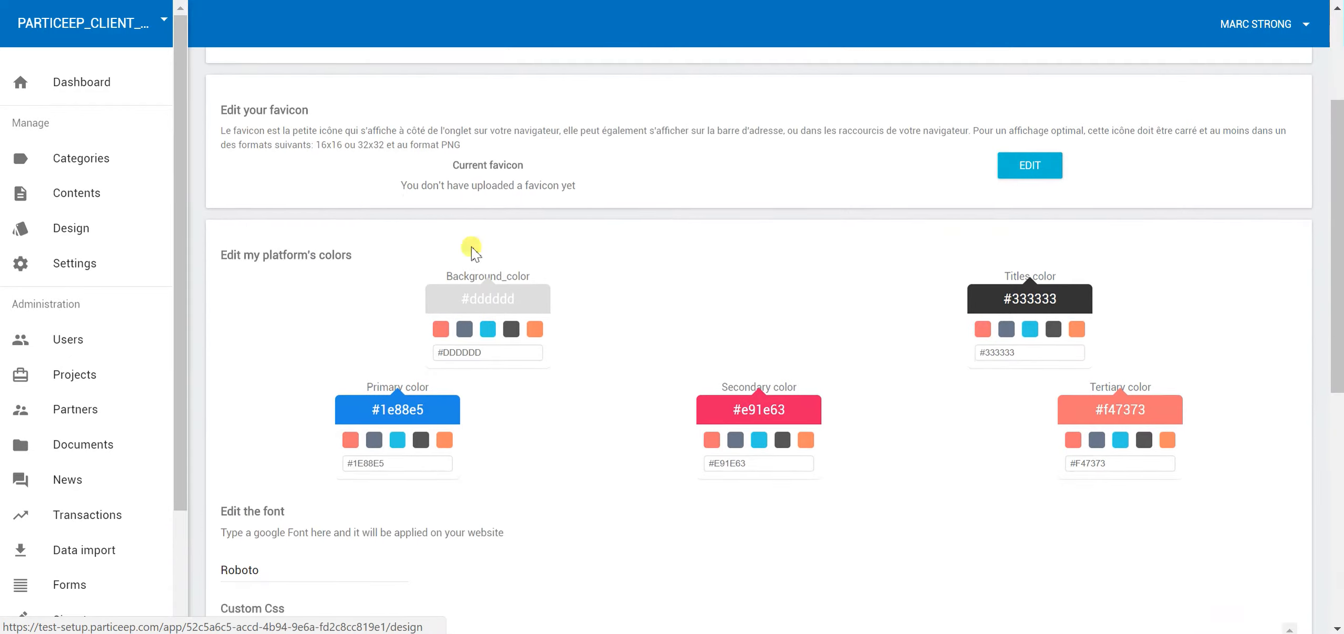
scroll(633, 260, down, 5)
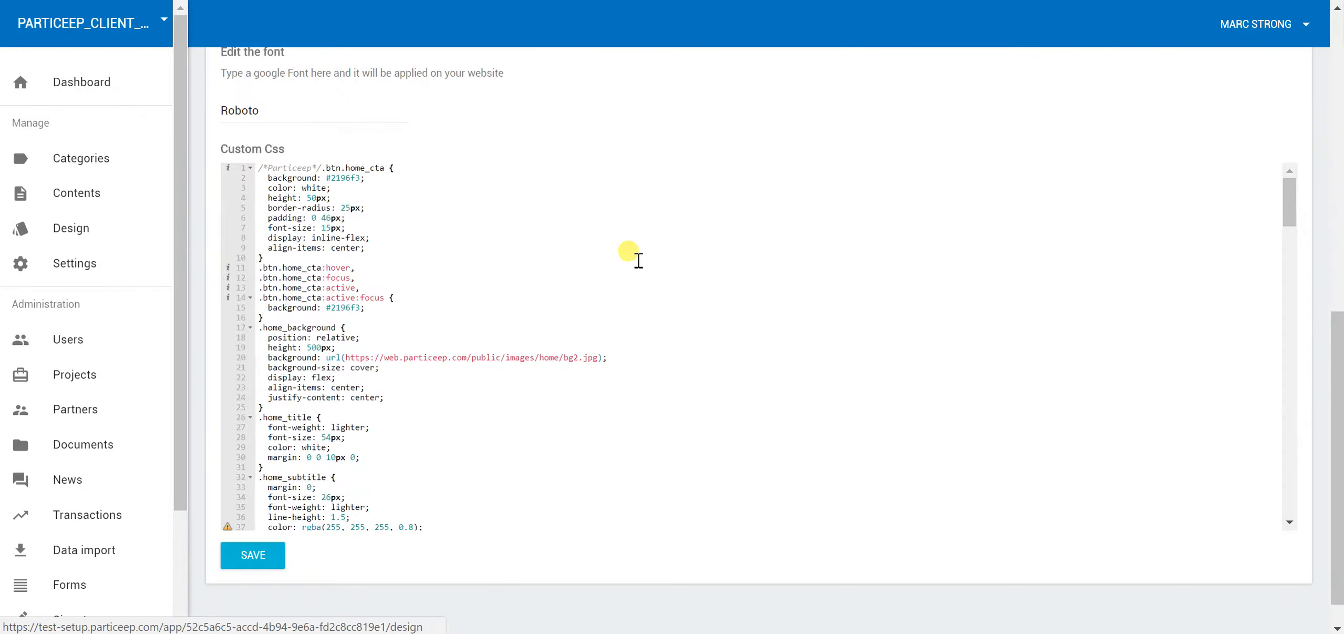
drag(1294, 201, 1315, 517)
scroll(259, 178, up, 5)
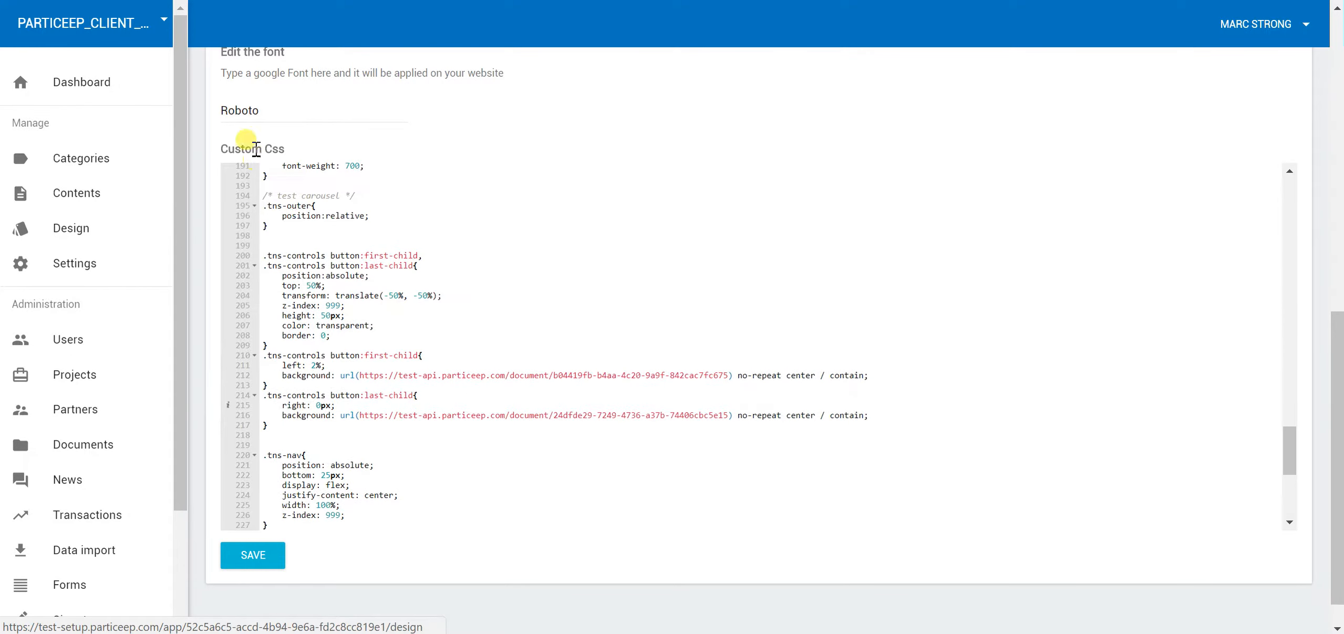
scroll(191, 122, up, 6)
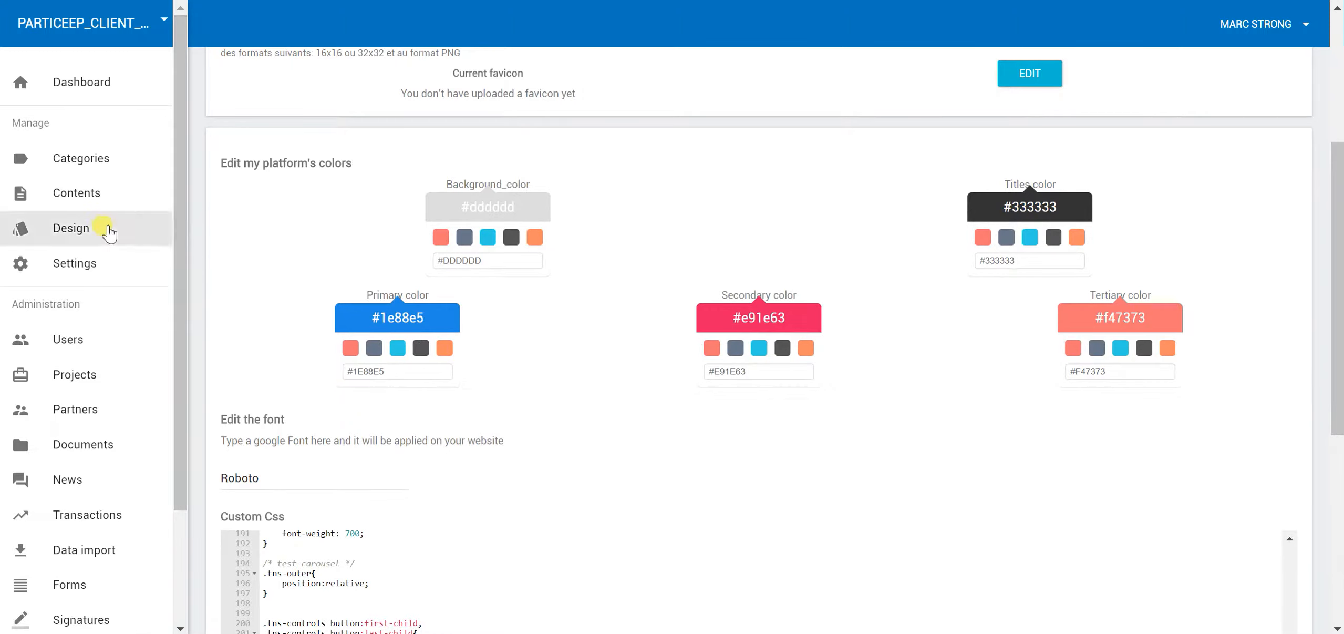
Edit the English home page content in HTML mode from Contents, then go to Categories
click(72, 202)
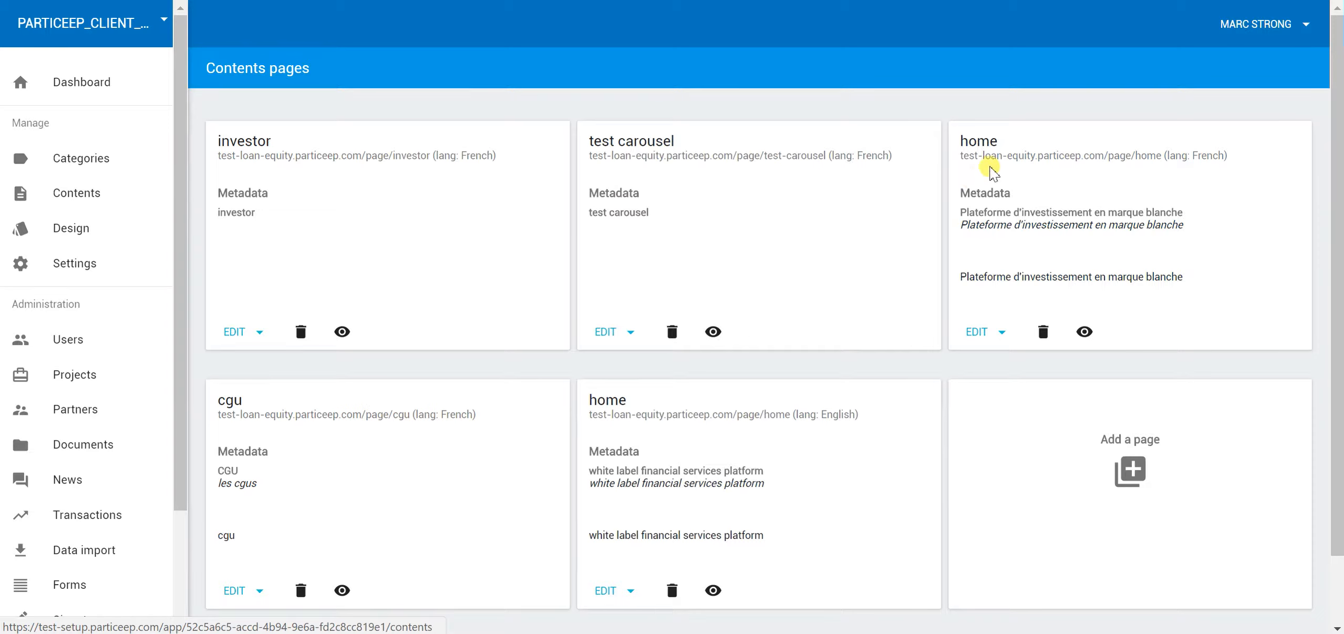
scroll(893, 302, down, 2)
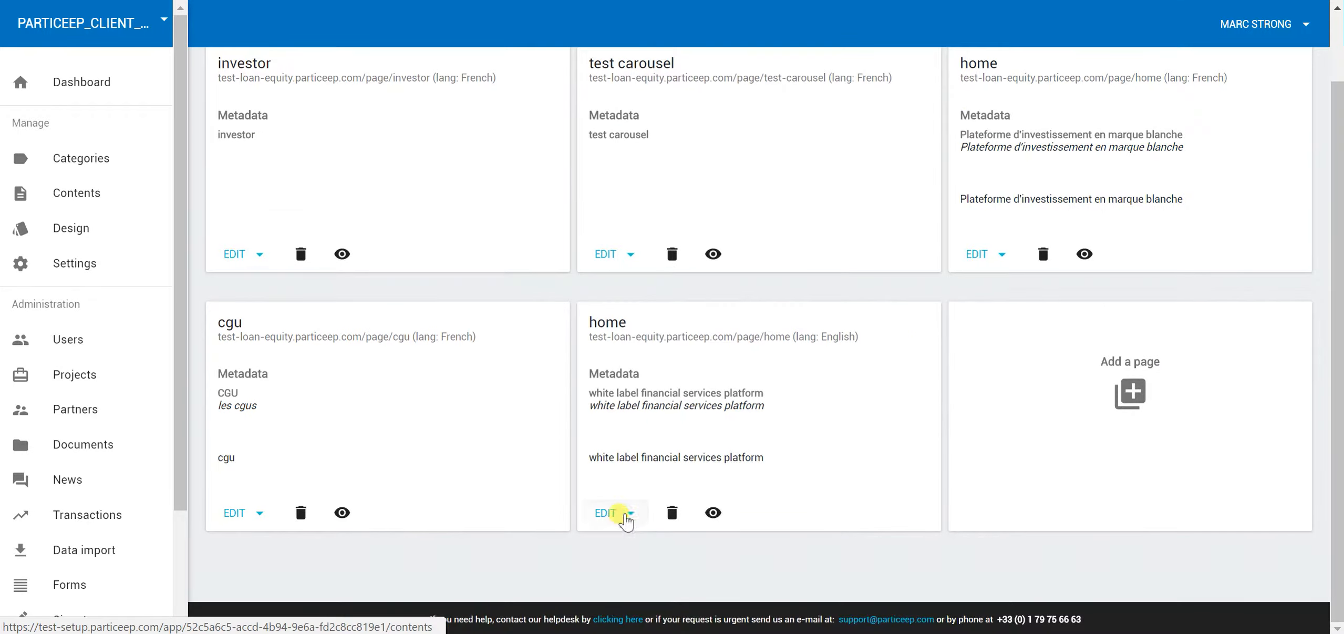
click(628, 514)
click(654, 577)
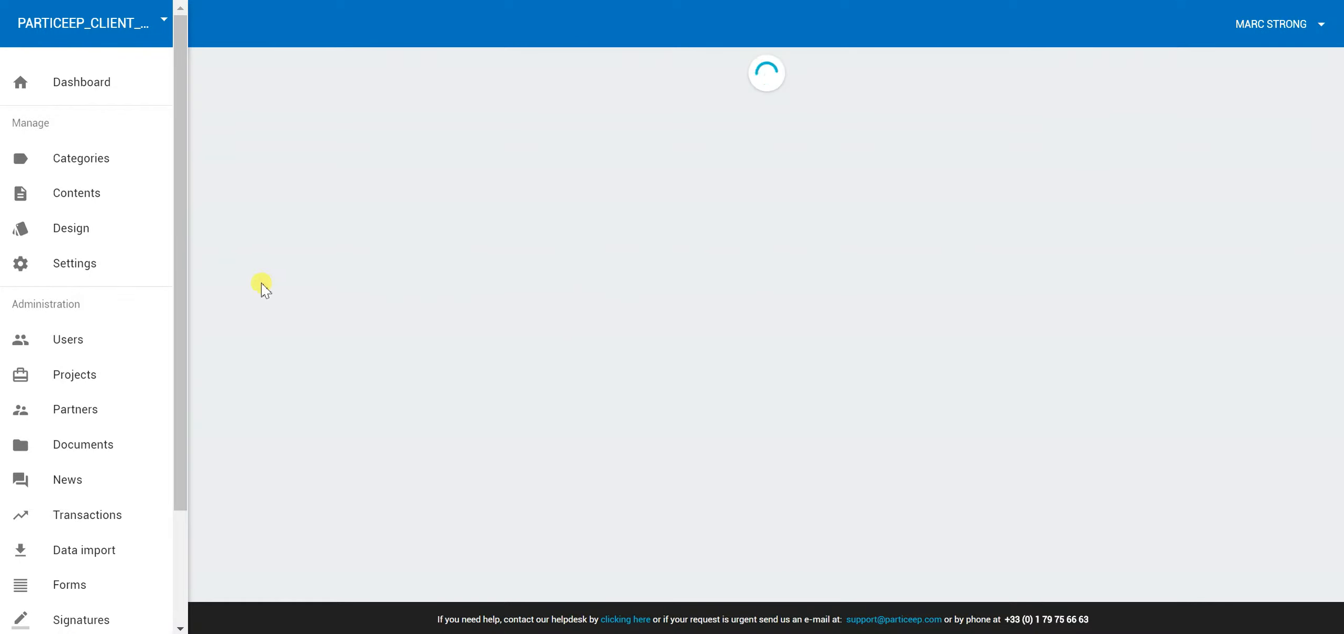
scroll(368, 247, down, 5)
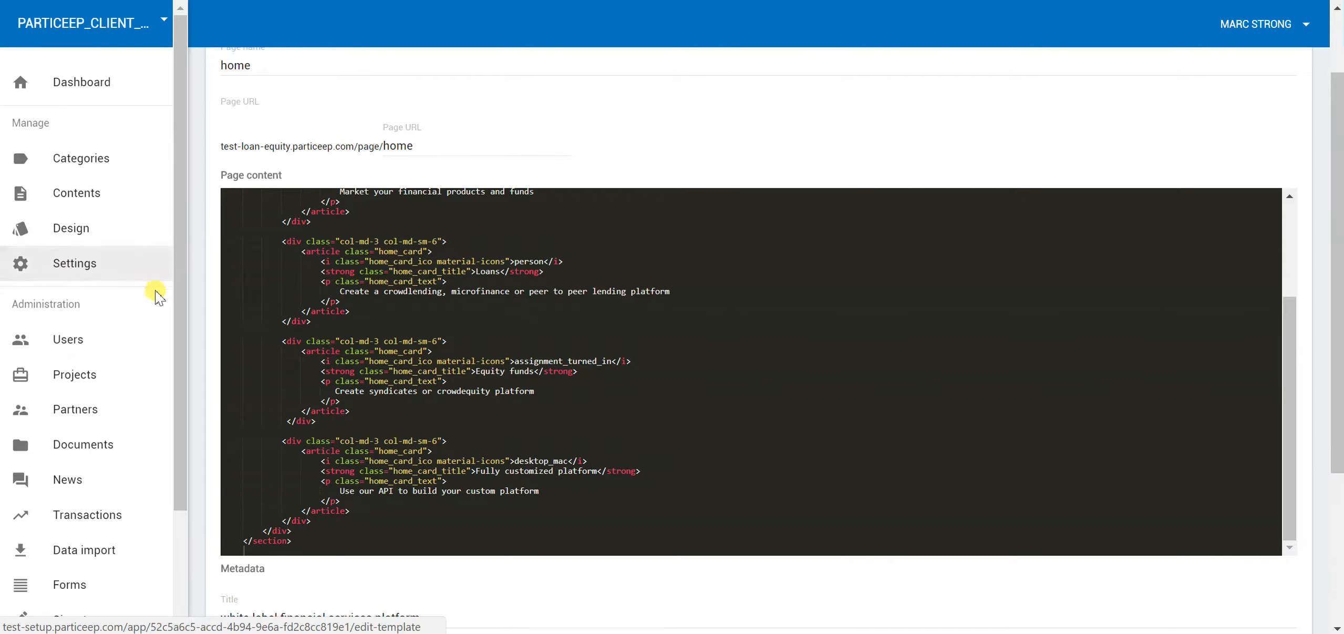
click(66, 163)
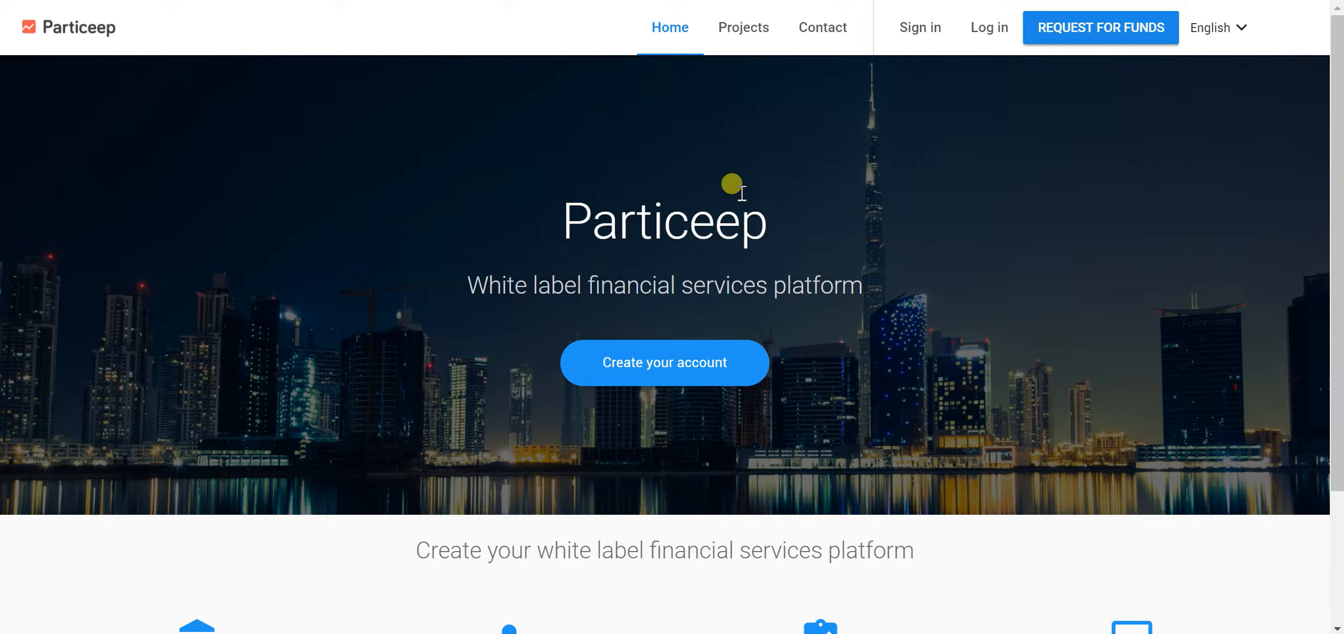
scroll(732, 202, down, 3)
scroll(723, 300, up, 3)
scroll(926, 256, down, 3)
scroll(926, 256, up, 3)
scroll(895, 563, down, 3)
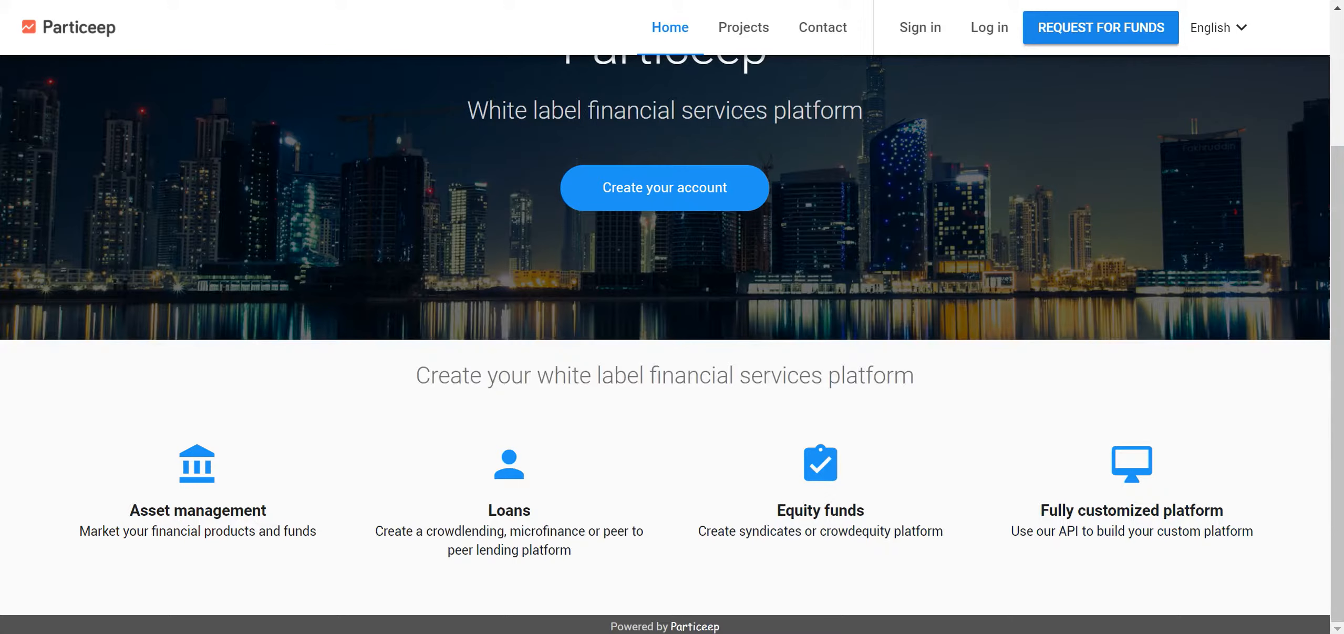
scroll(835, 245, up, 3)
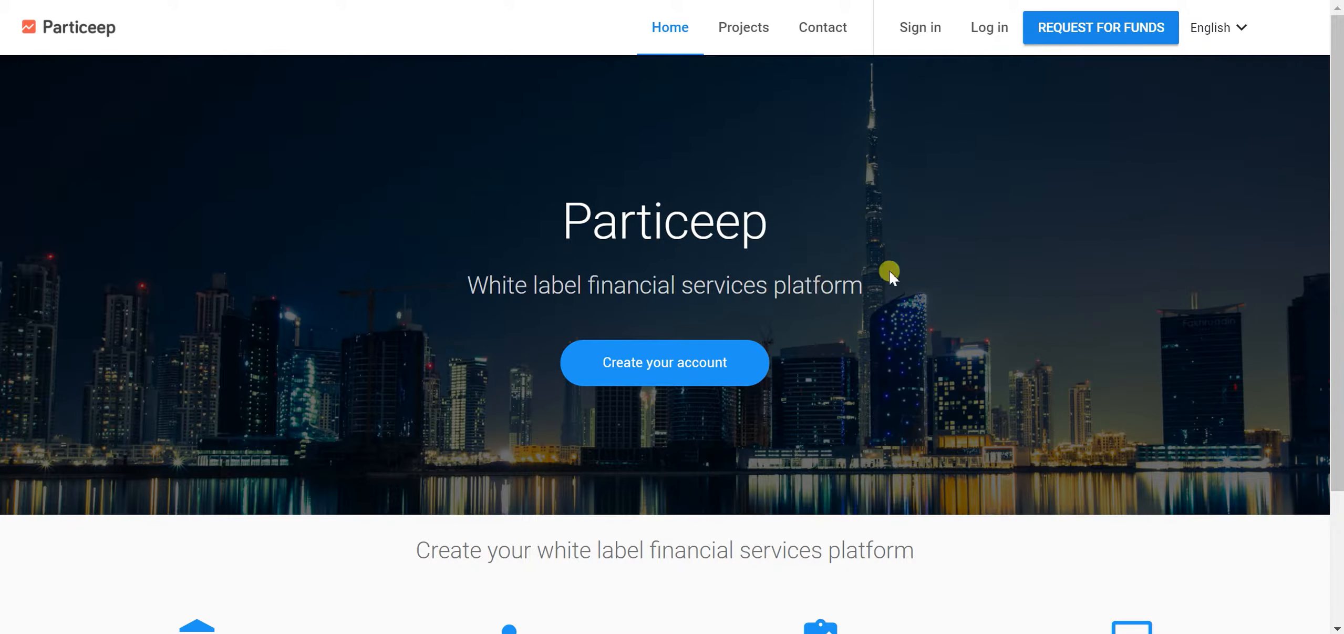
scroll(1039, 375, down, 3)
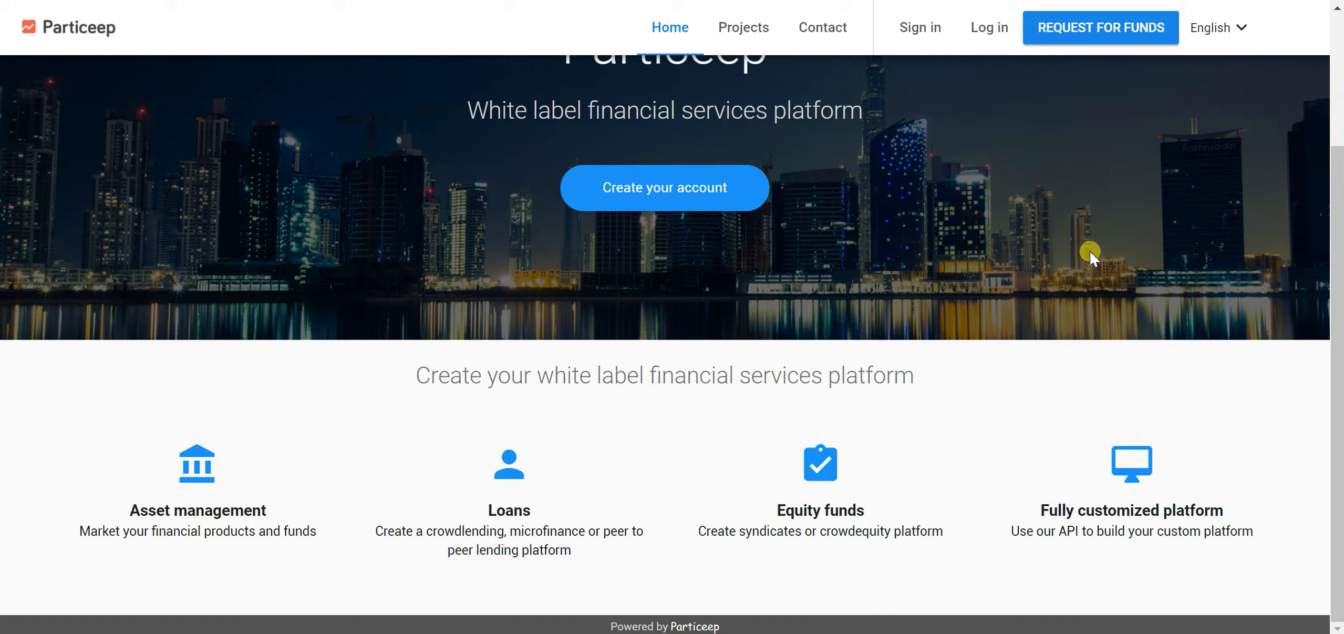
scroll(1085, 252, up, 3)
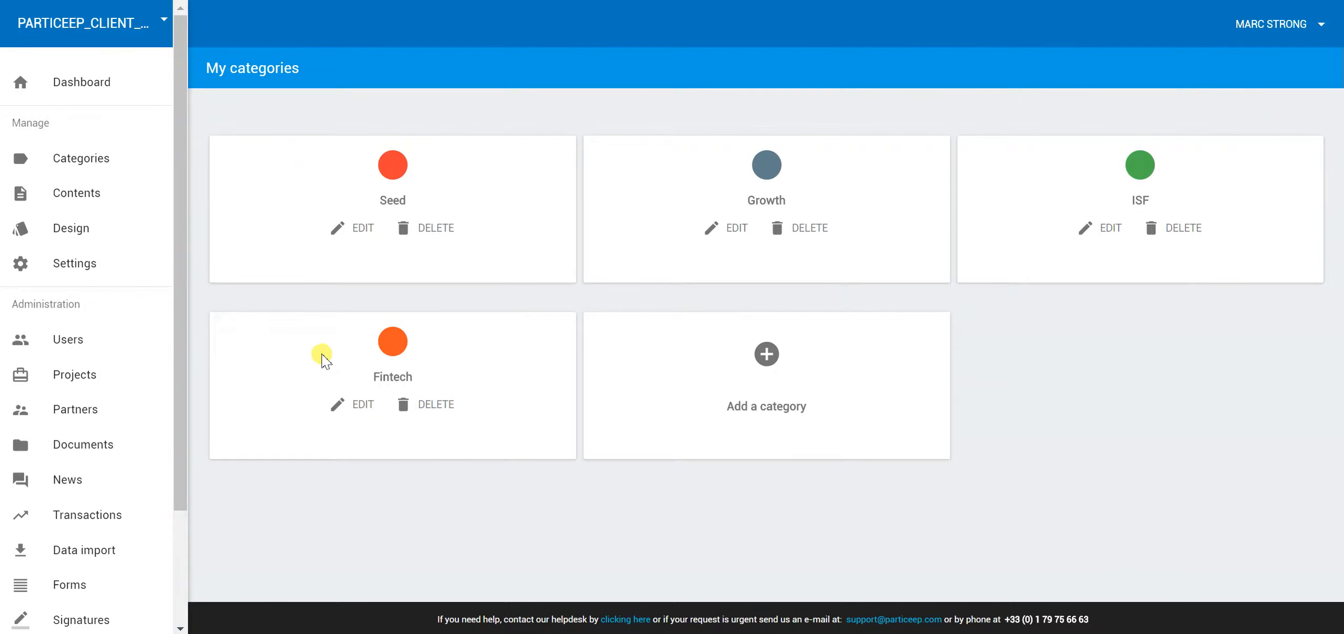
Open the Users list and check its column checklist and the first user's ACTIONS menu
click(72, 345)
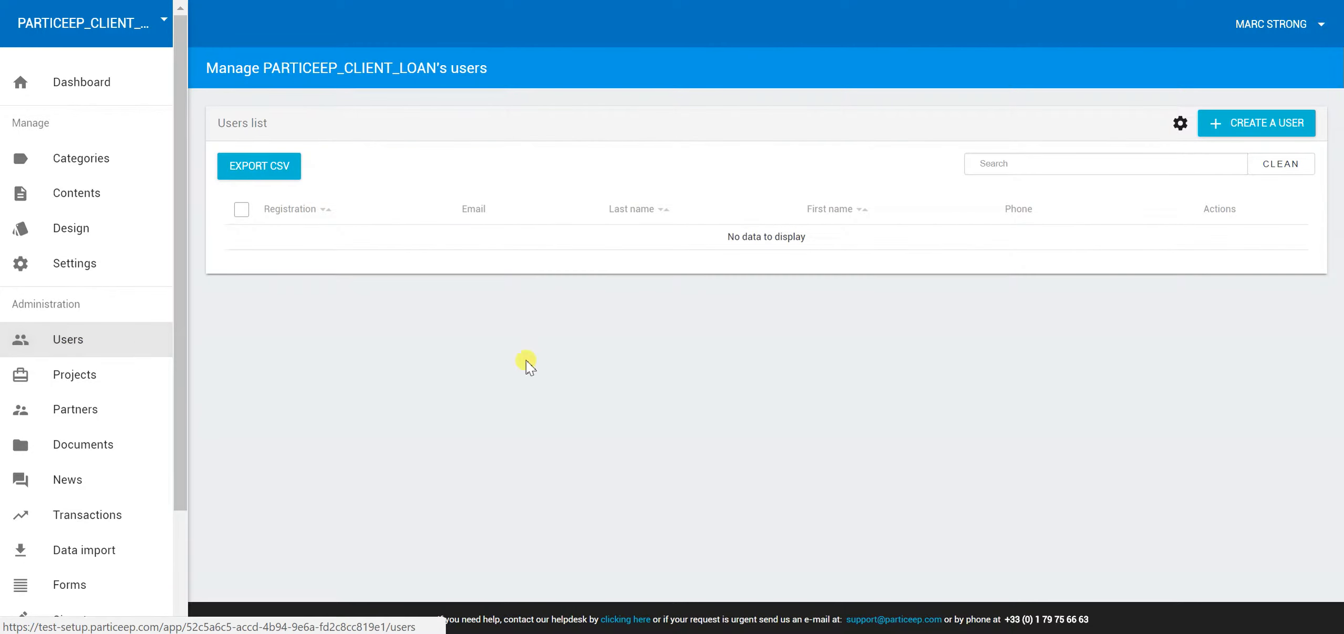
click(68, 340)
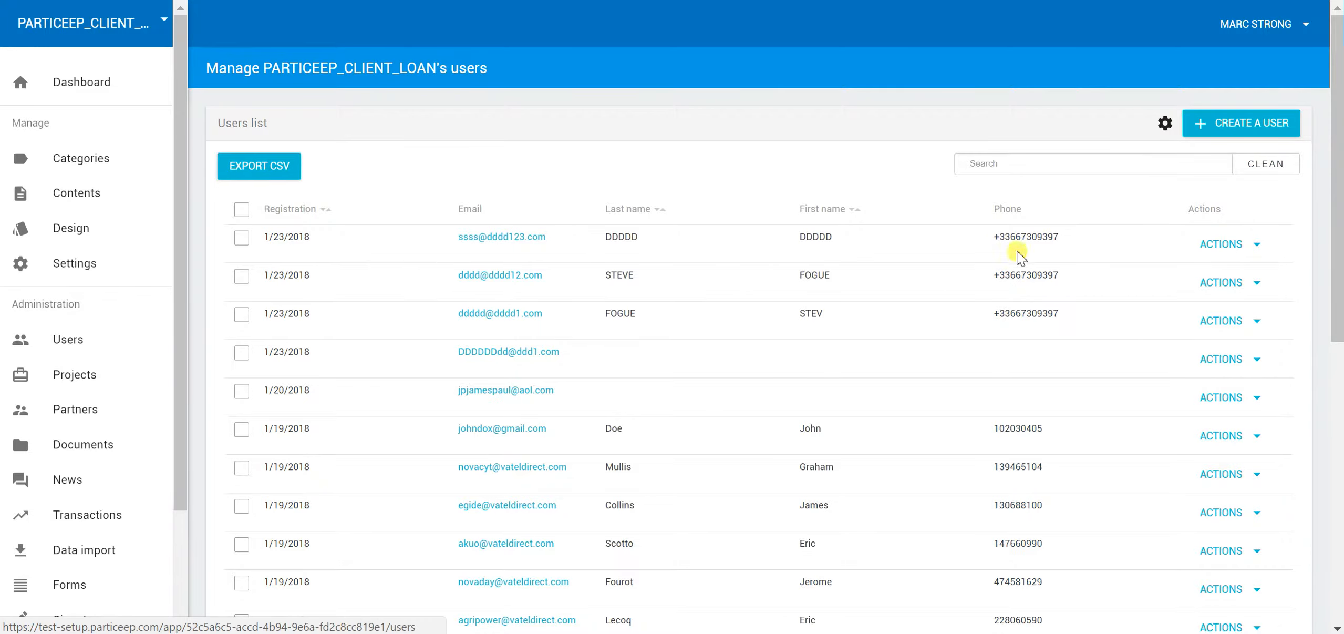
click(1166, 126)
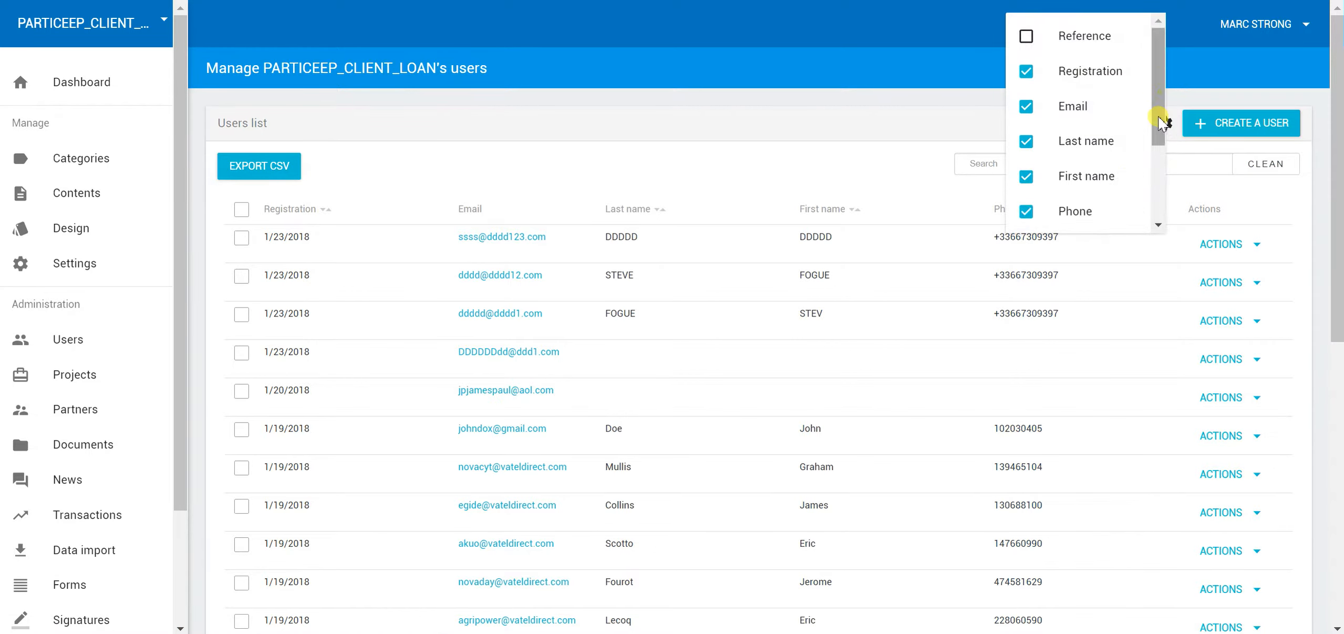
drag(1158, 84, 1156, 192)
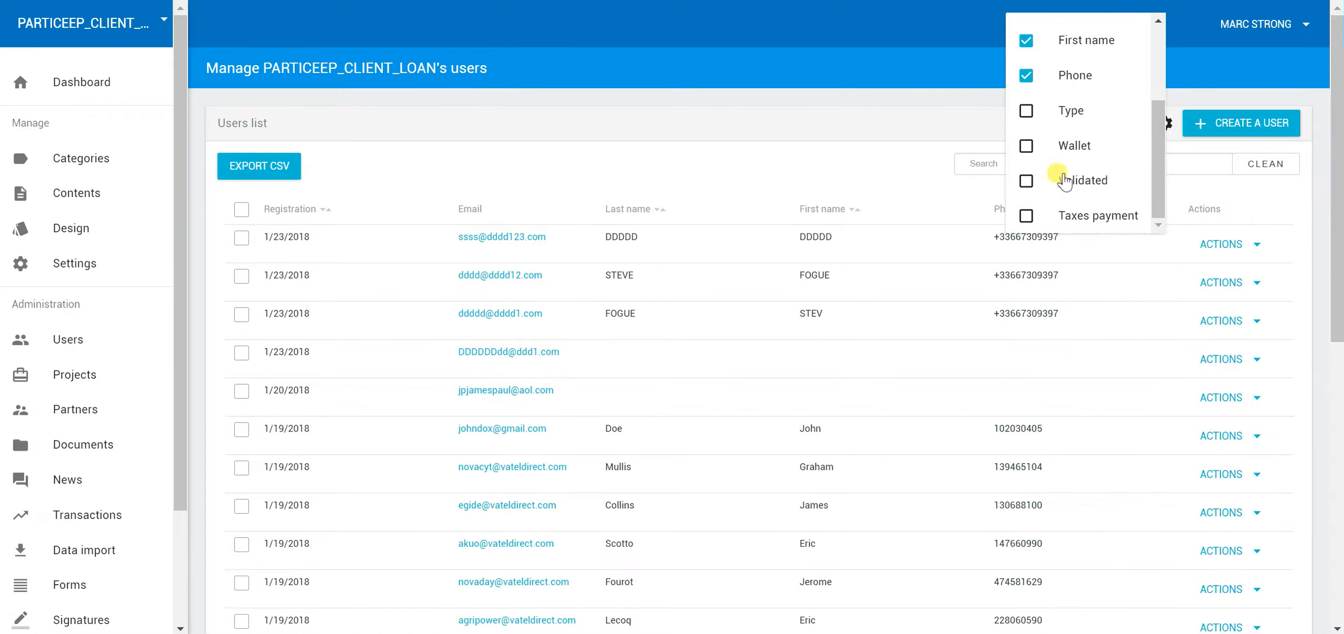
click(737, 131)
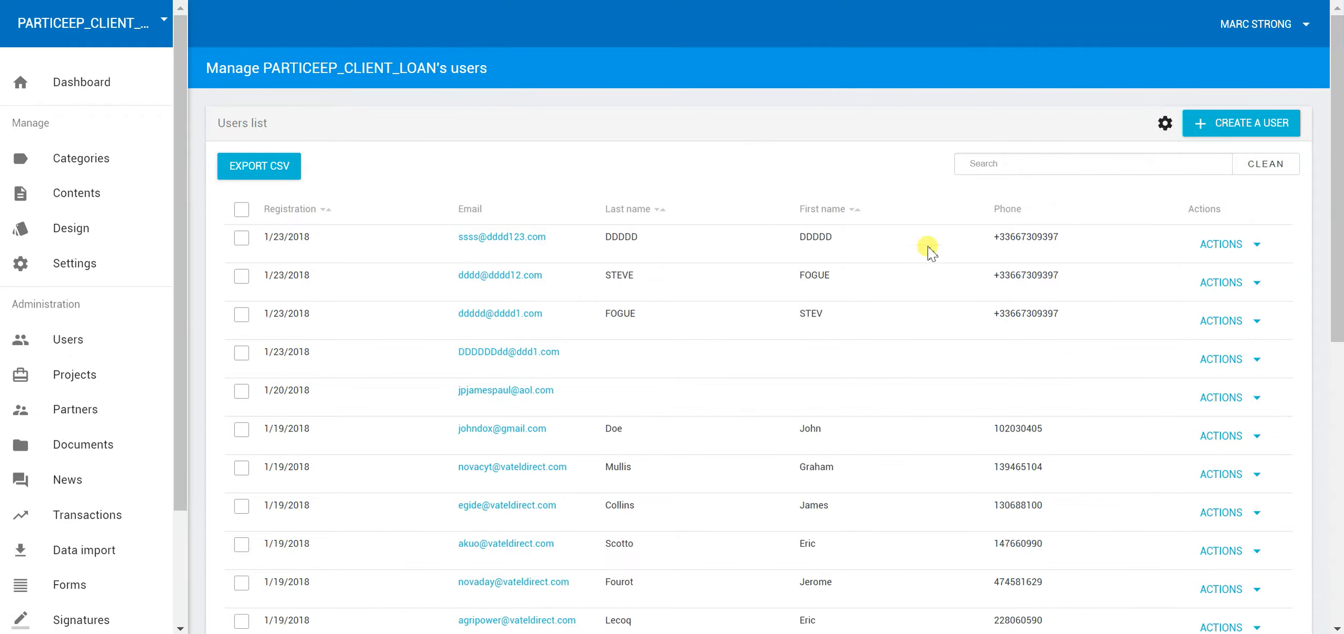
click(1239, 247)
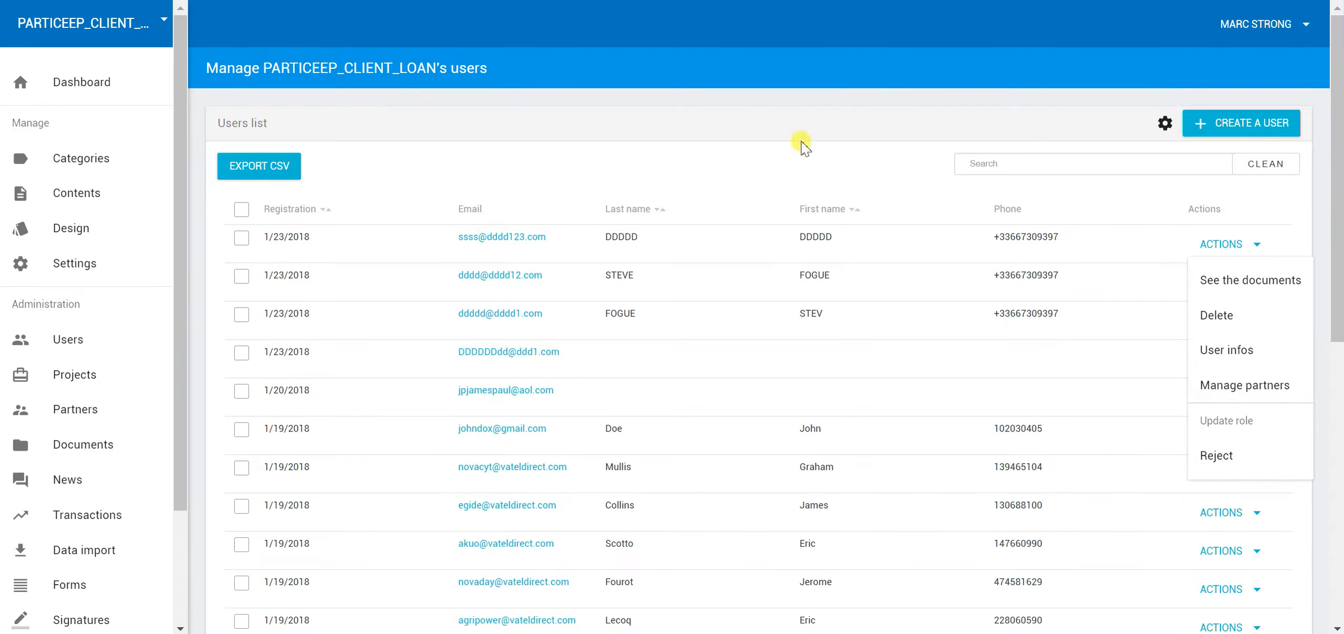
click(749, 168)
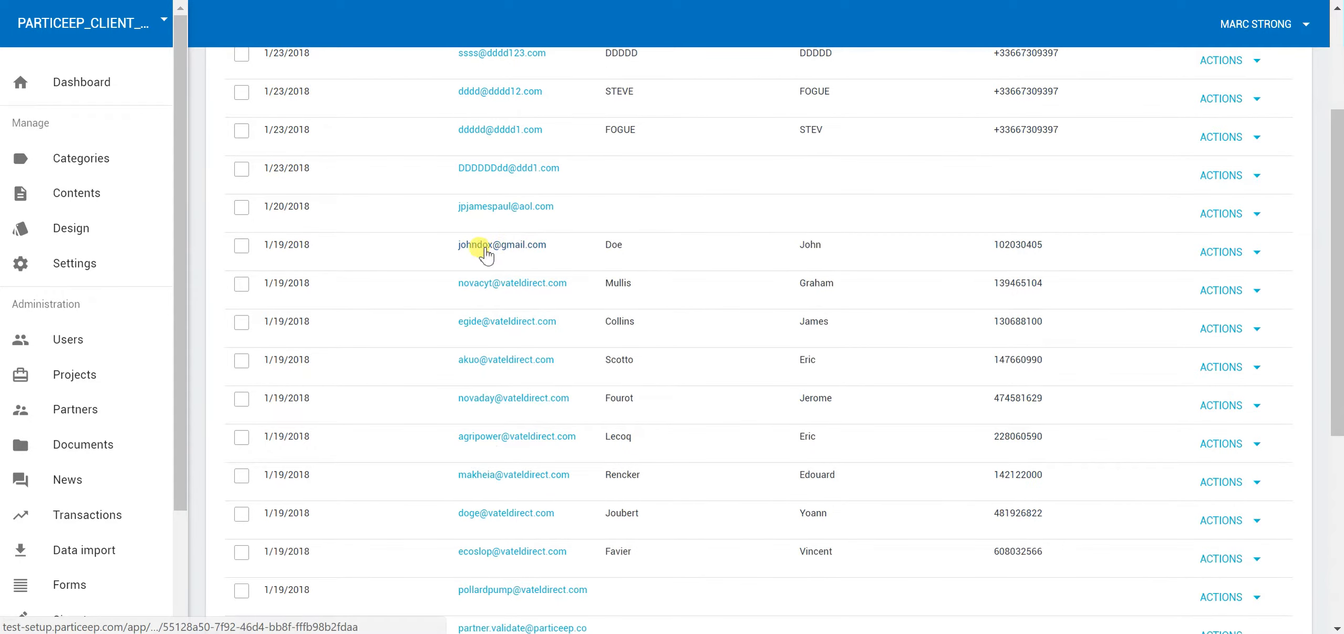
Search the users list by the user's name to narrow it to one match
scroll(1046, 221, up, 3)
click(1085, 163)
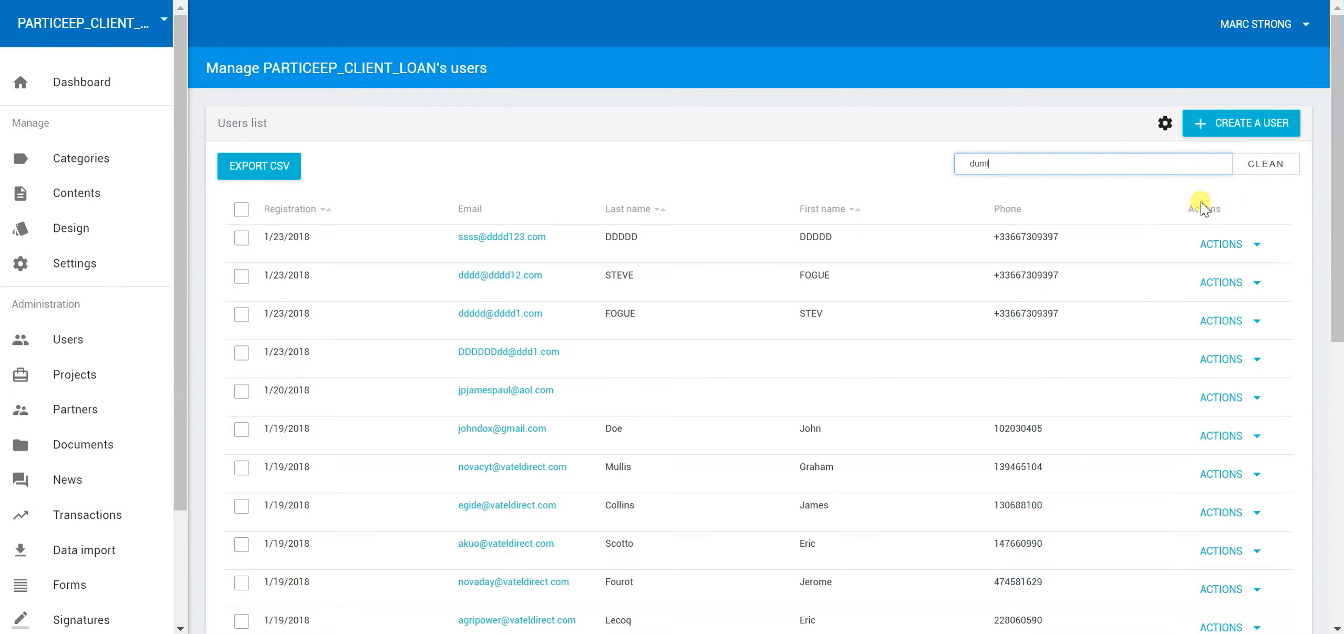
drag(1027, 172, 872, 156)
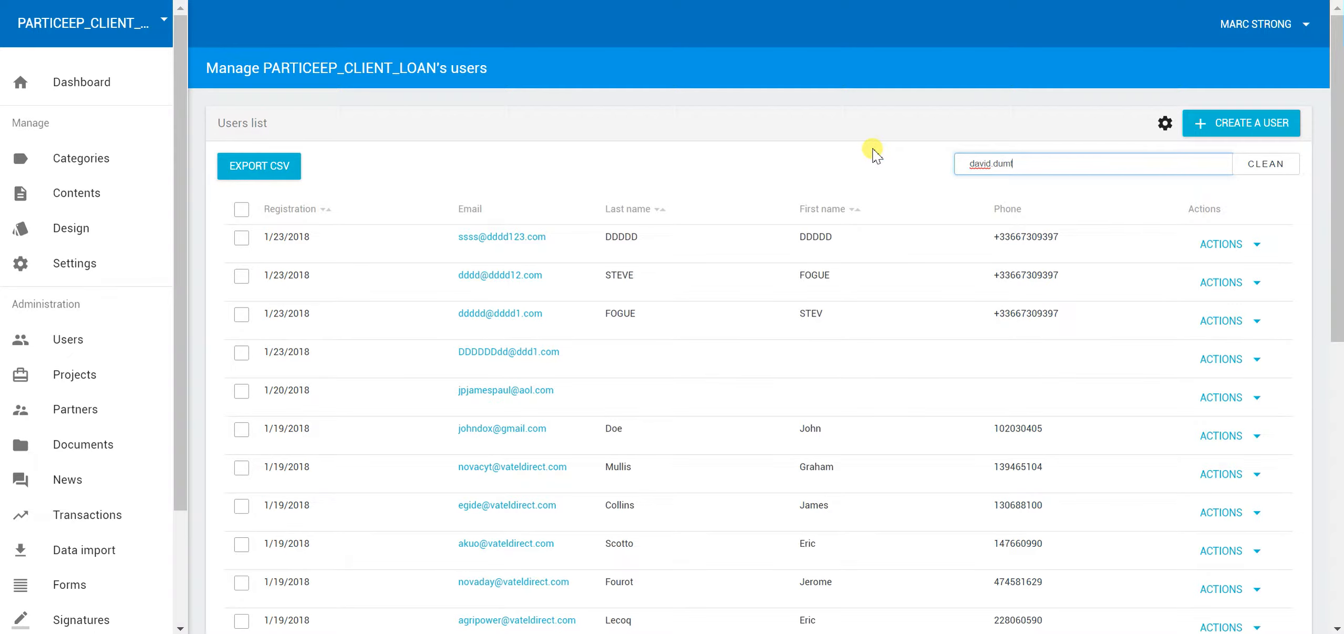
scroll(854, 182, down, 1)
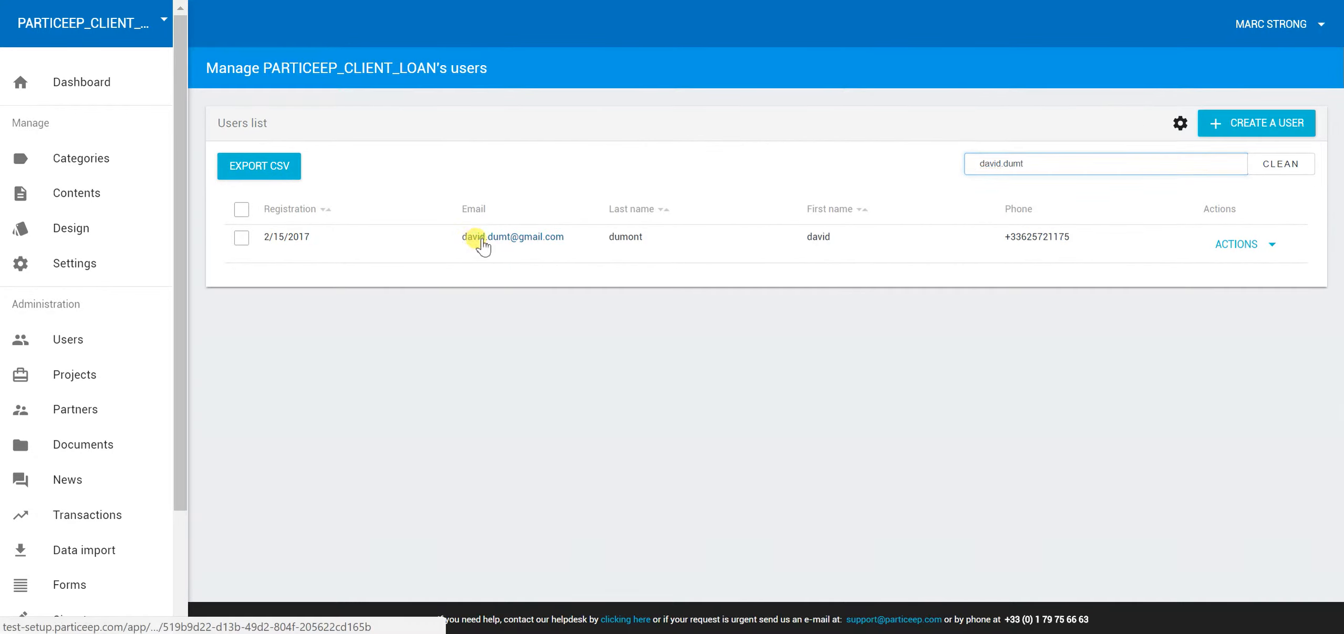
Open the user's profile and highlight the €90.00 wallet, 55 transactions, €825.79 average and Validated status
click(482, 244)
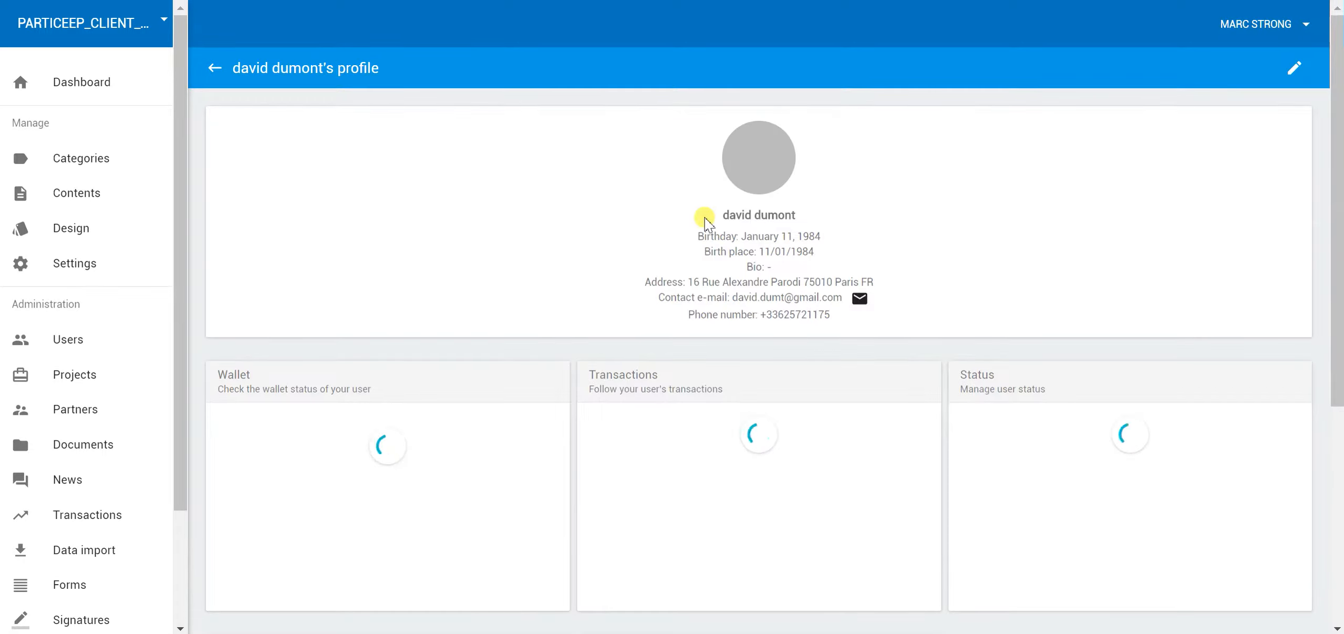
scroll(704, 237, down, 2)
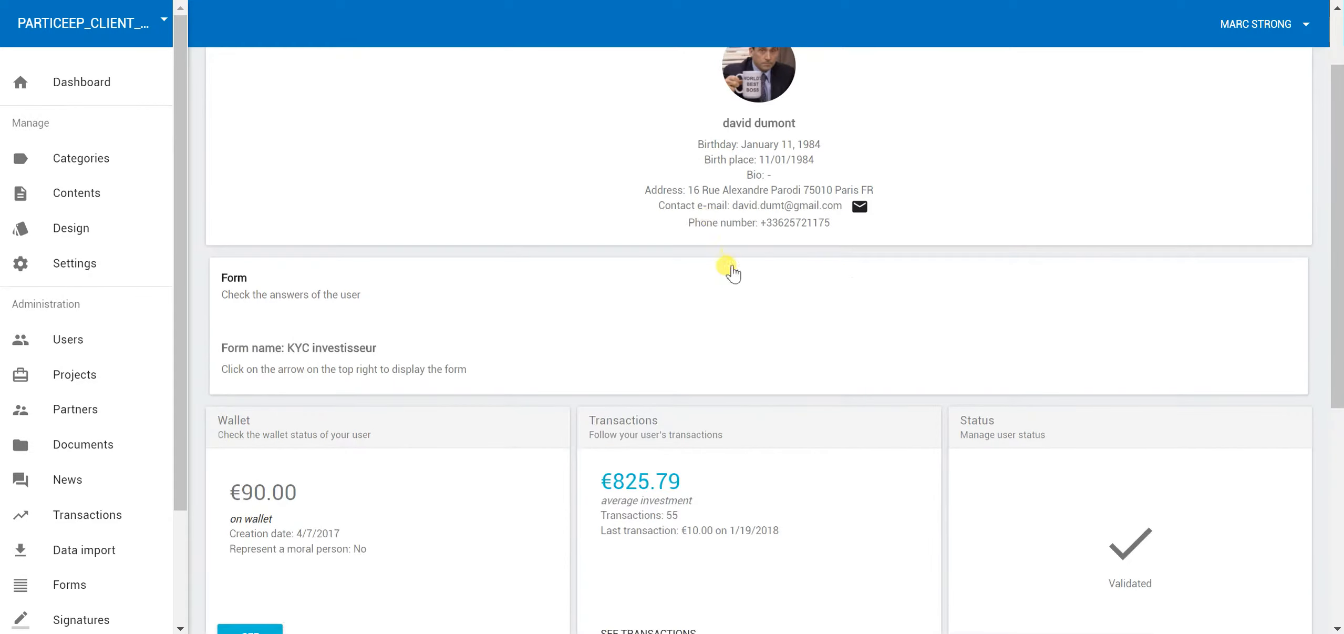
scroll(482, 362, up, 1)
scroll(568, 299, down, 3)
scroll(388, 271, down, 2)
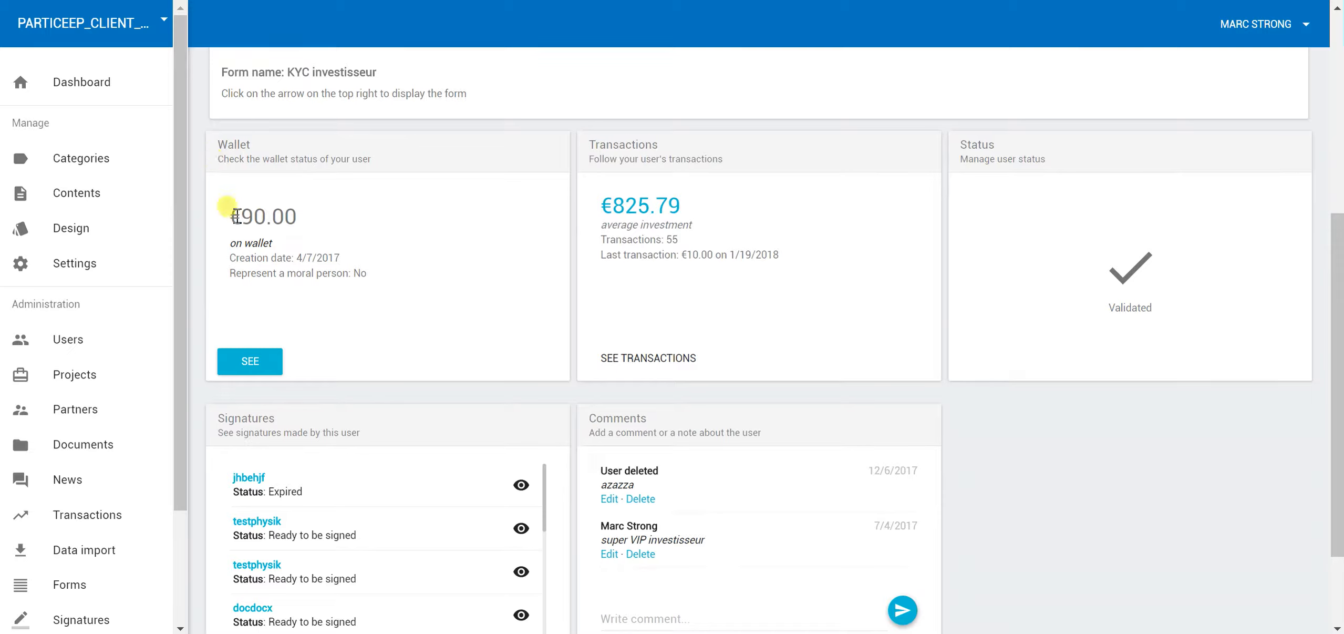
drag(233, 218, 335, 258)
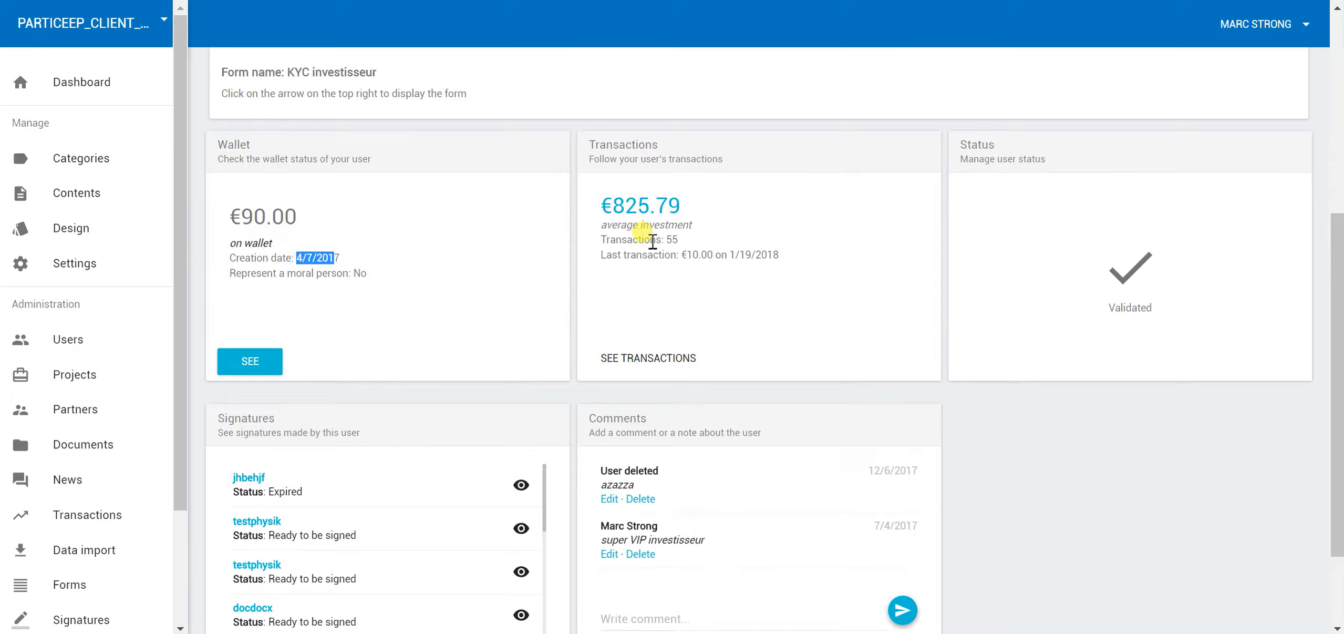
double_click(670, 240)
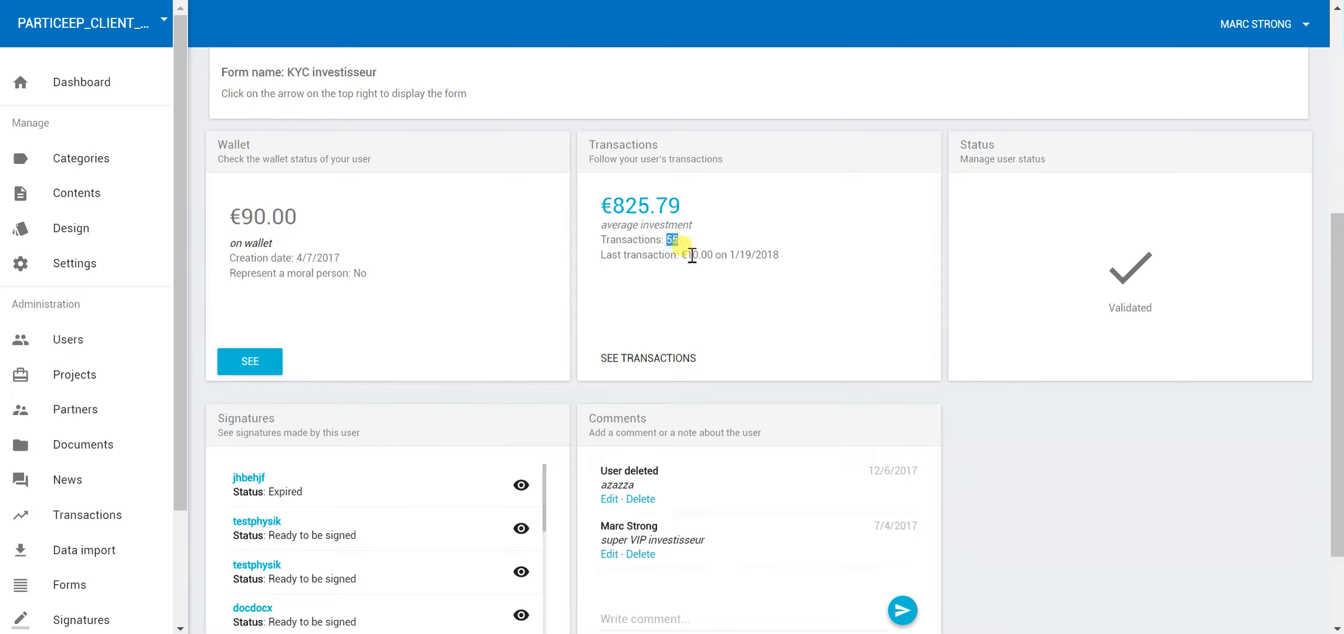
mouse_move(600, 206)
mouse_down()
mouse_move(669, 215)
mouse_move(621, 209)
mouse_up()
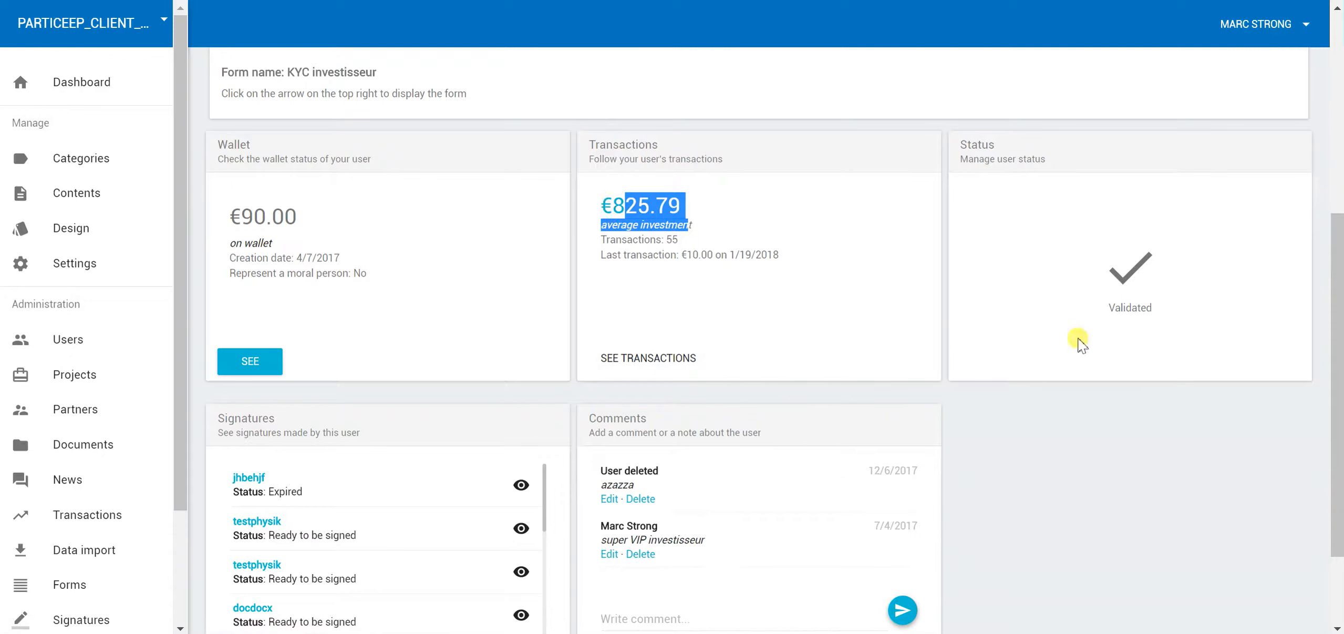
double_click(1172, 315)
Highlight the comments left about the user and scroll through the remaining profile cards
scroll(939, 451, down, 2)
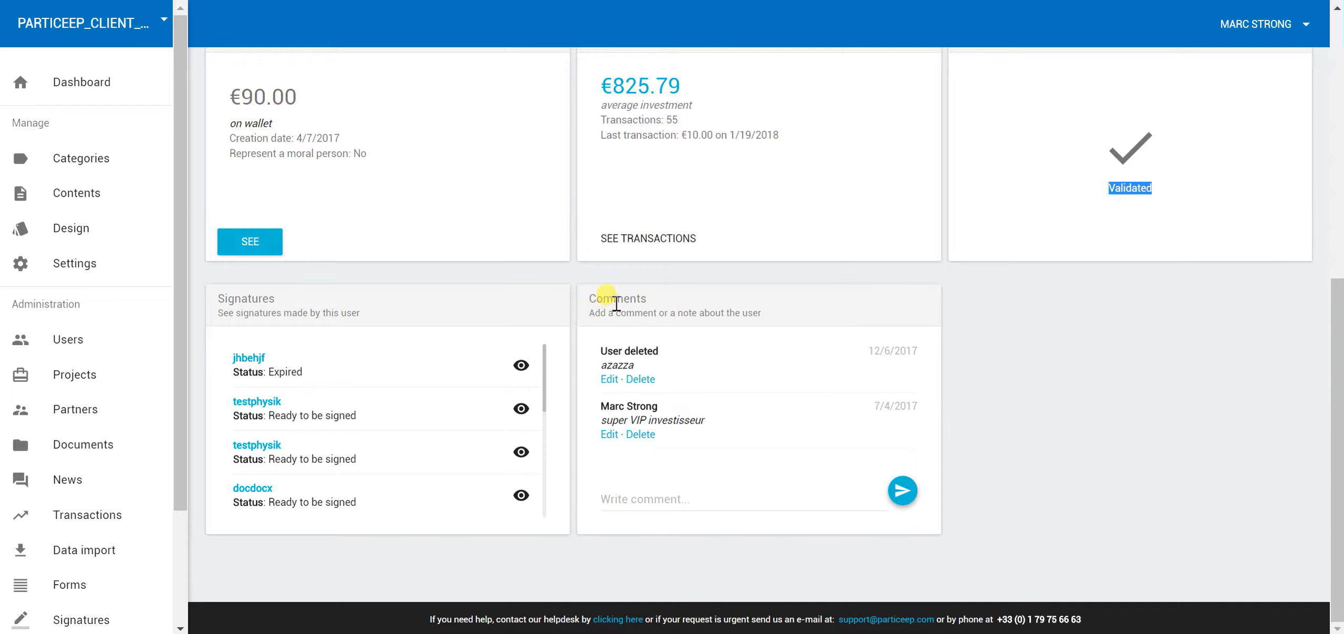
drag(596, 298, 759, 336)
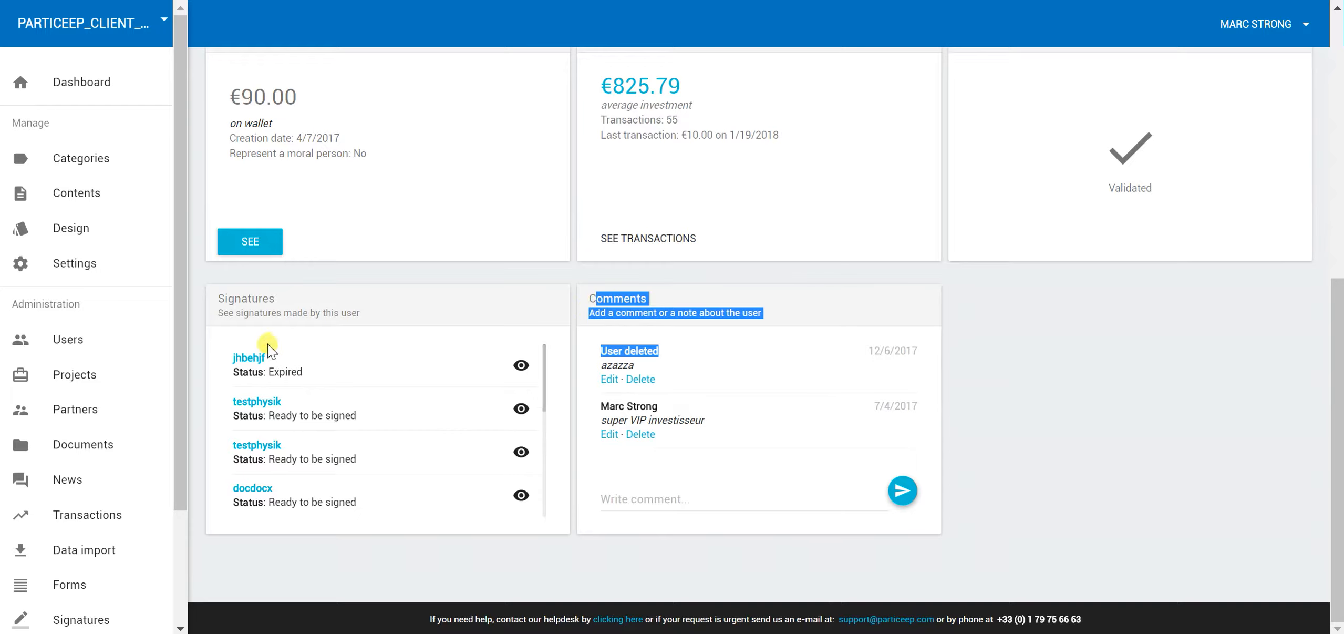
scroll(278, 360, down, 2)
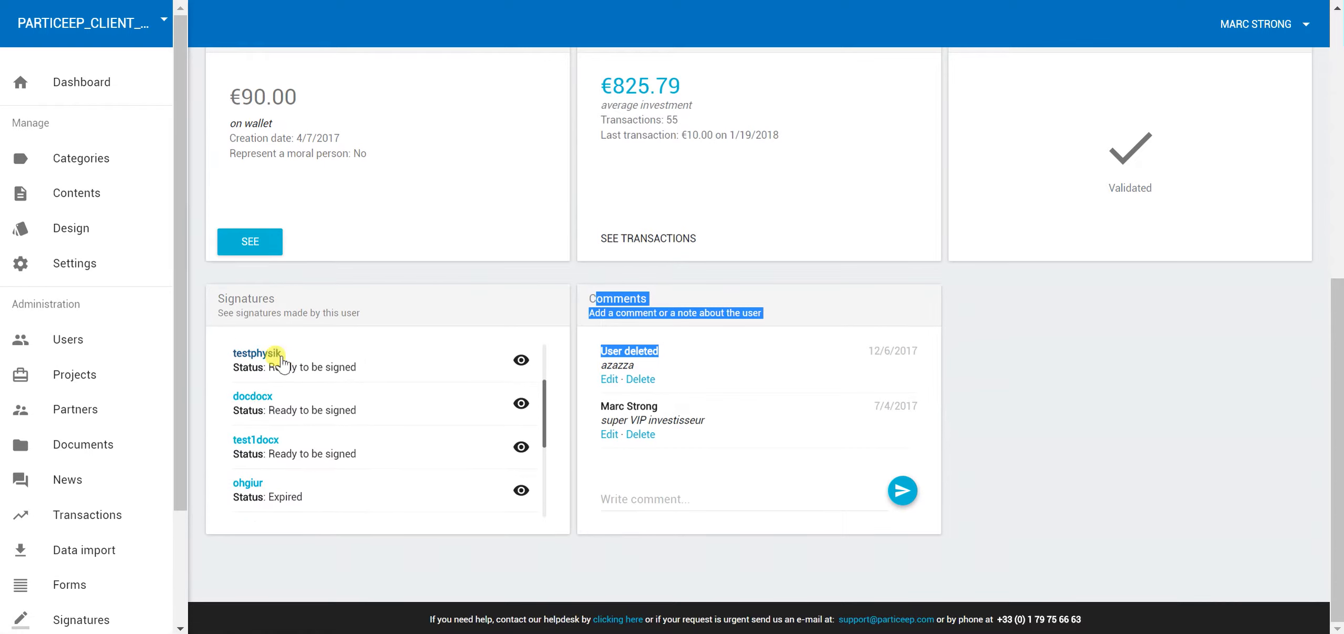
scroll(342, 409, up, 2)
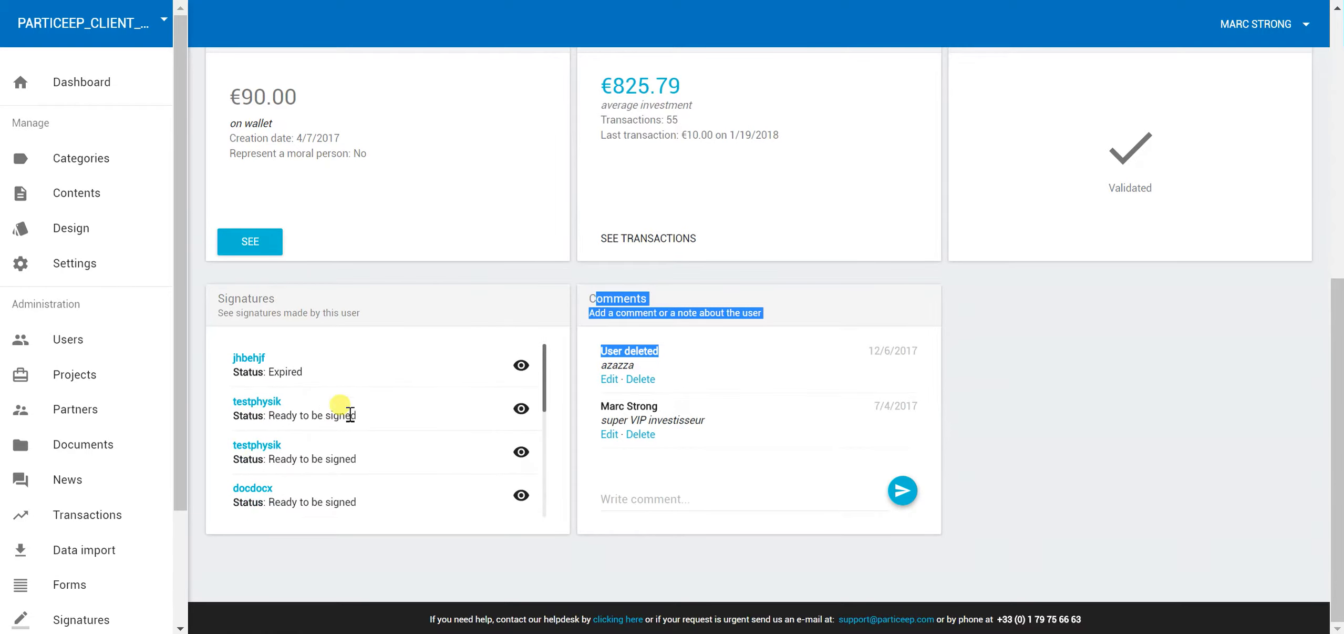
scroll(352, 412, up, 2)
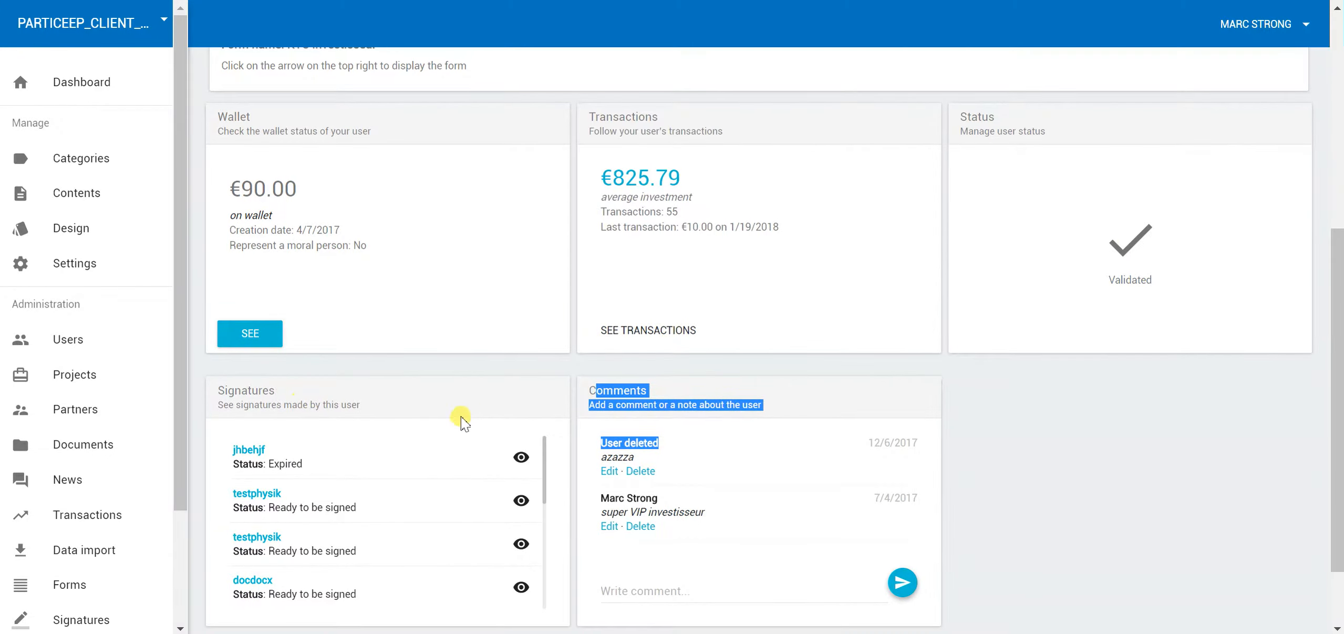
scroll(591, 384, down, 3)
scroll(587, 316, up, 8)
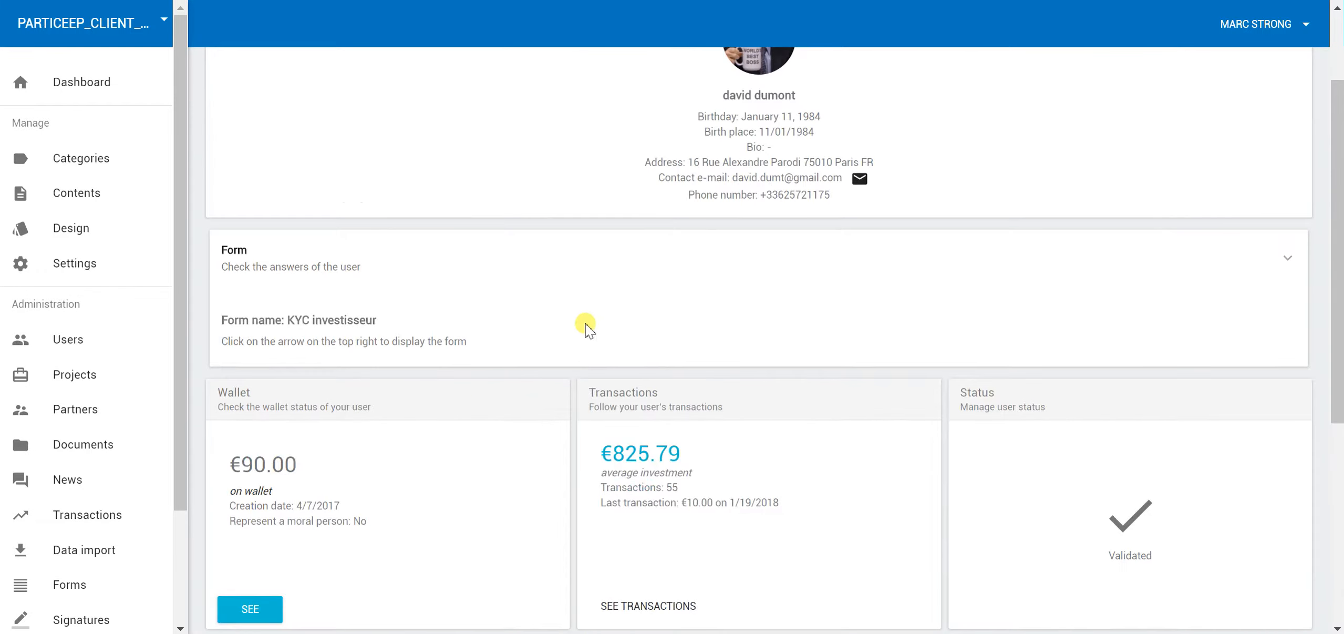
scroll(998, 315, up, 2)
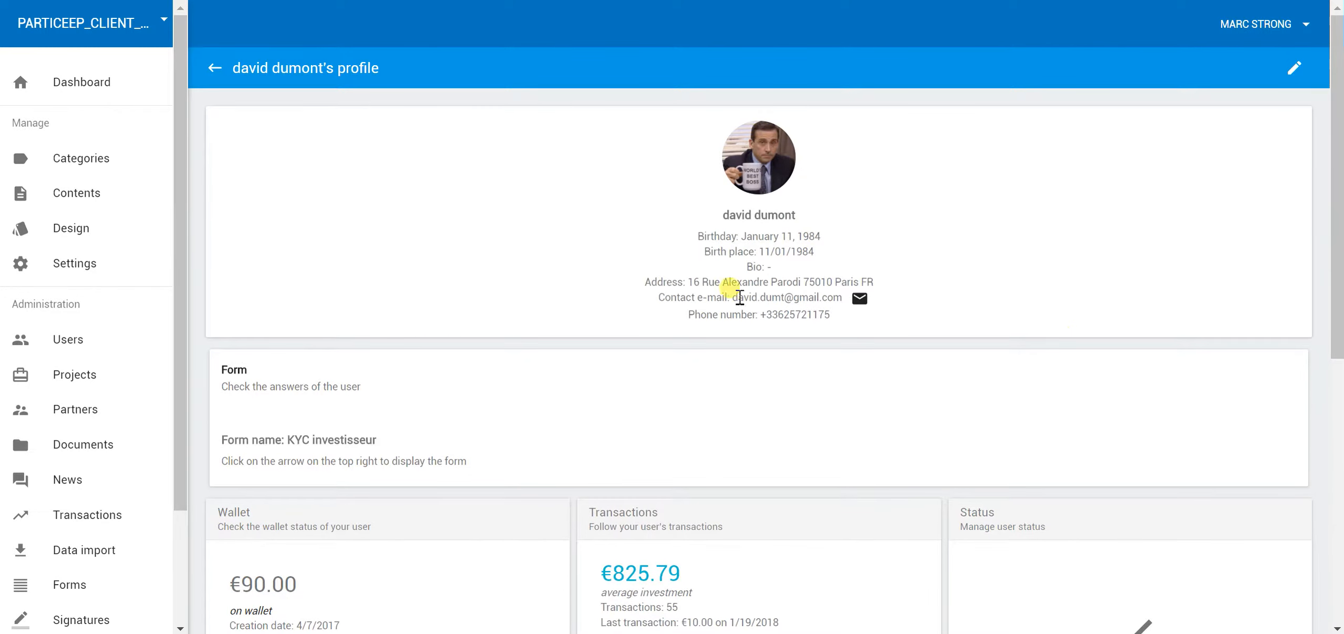
Open the user's profile in edit mode, then return to the profile without changes
click(1293, 69)
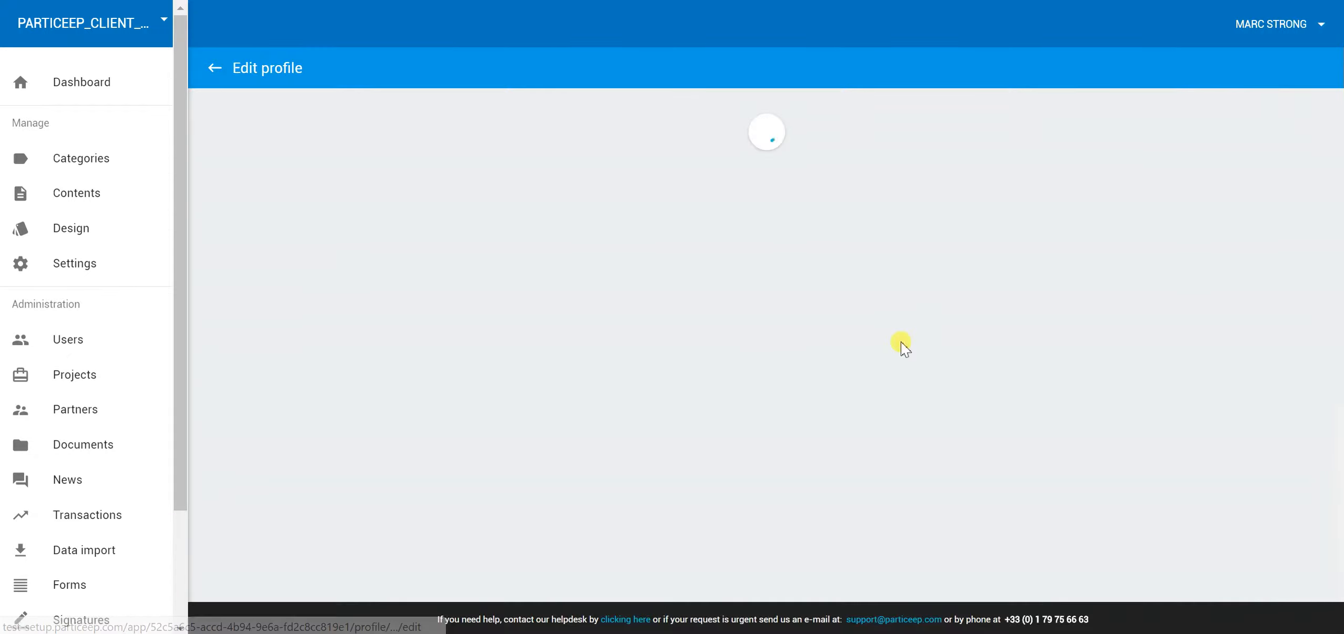
scroll(861, 268, down, 5)
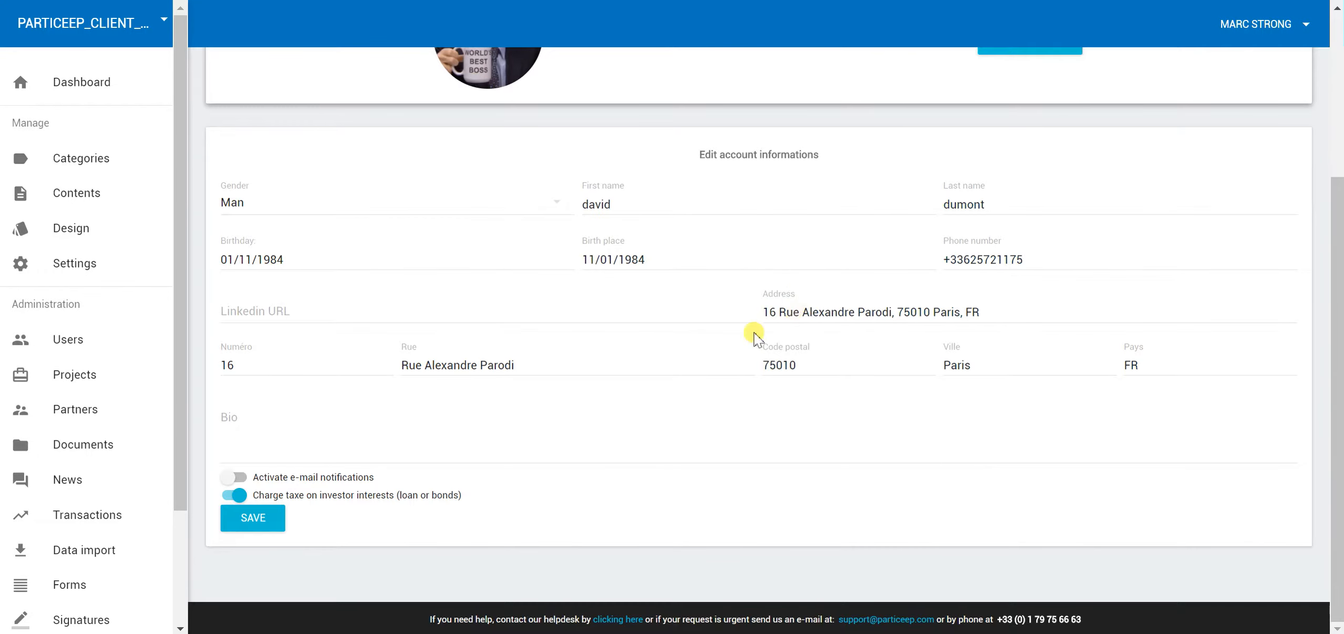
scroll(617, 278, up, 4)
click(215, 68)
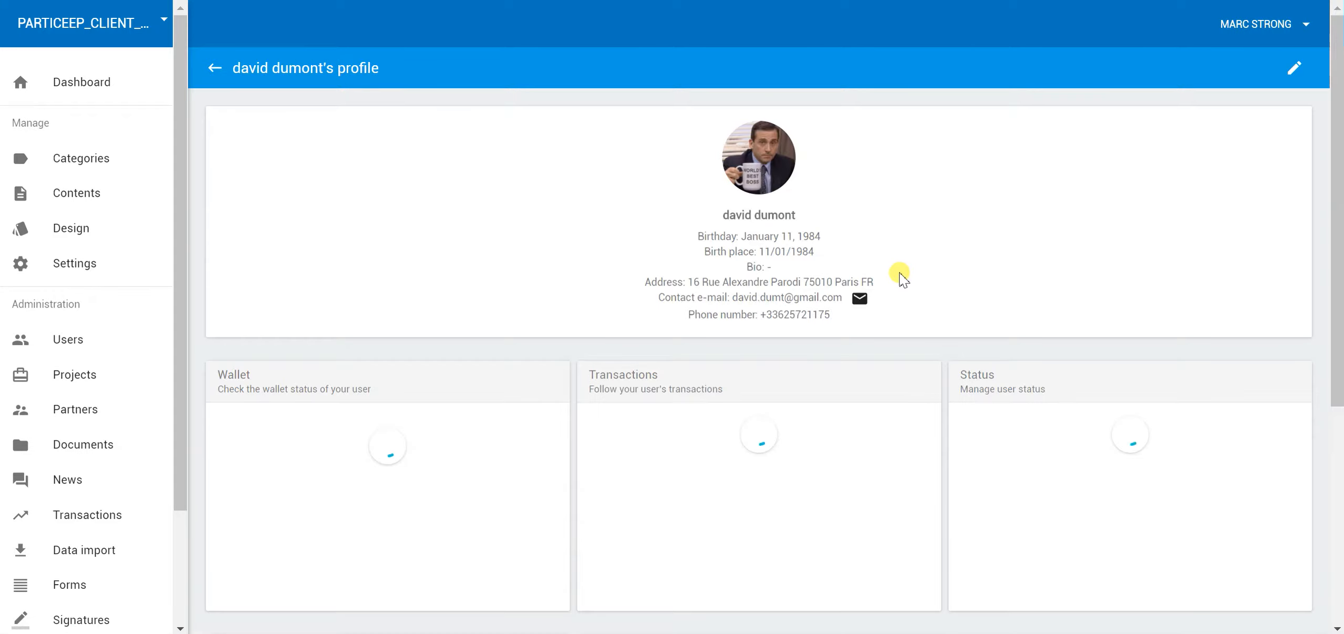
Expand and read the user's KYC investisseur form answers, then collapse the Form section
scroll(899, 278, down, 3)
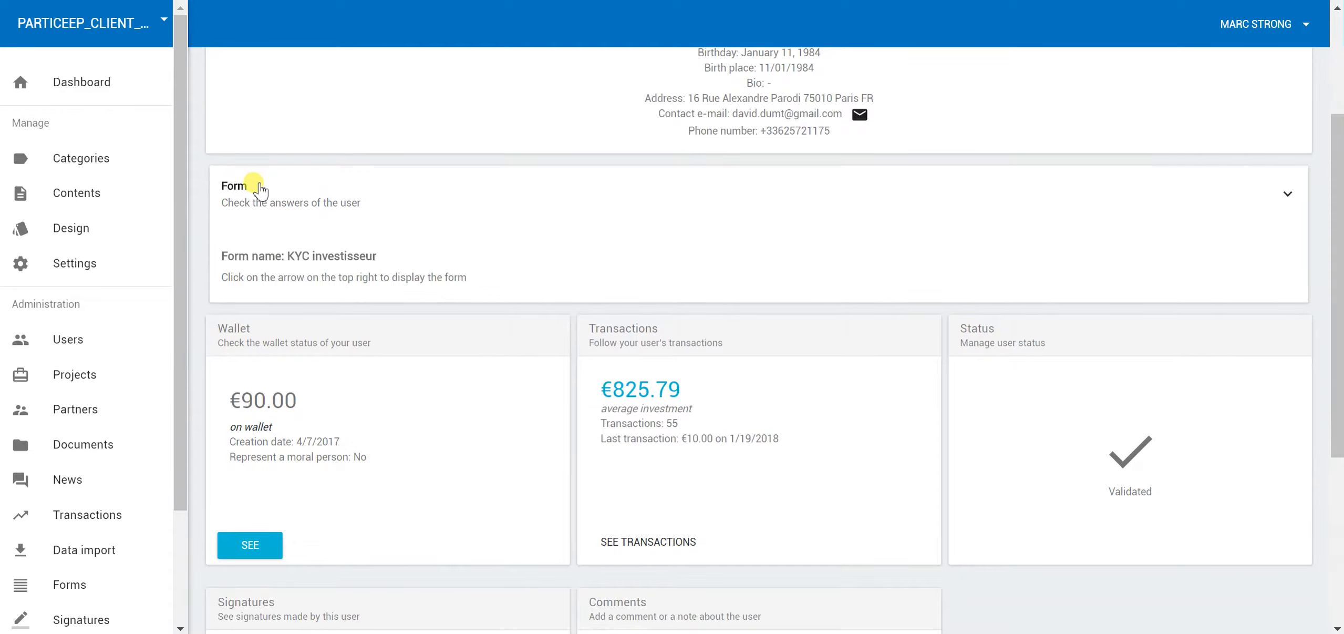
click(248, 181)
scroll(660, 234, down, 10)
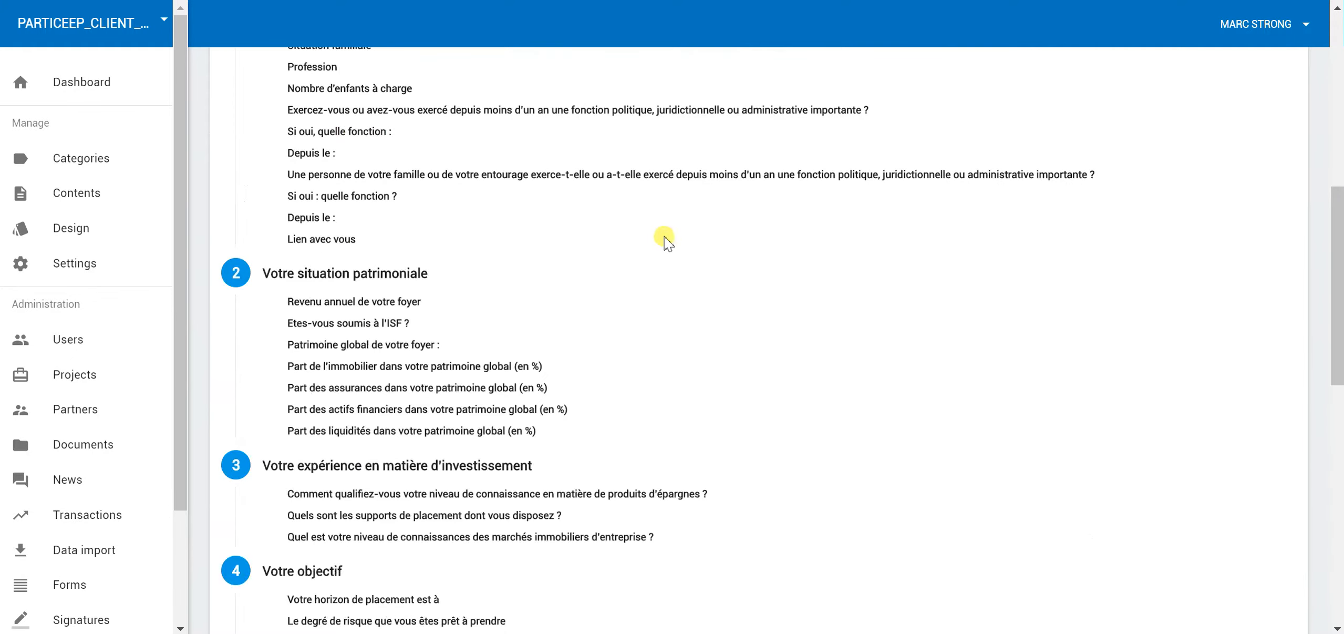
scroll(503, 315, up, 8)
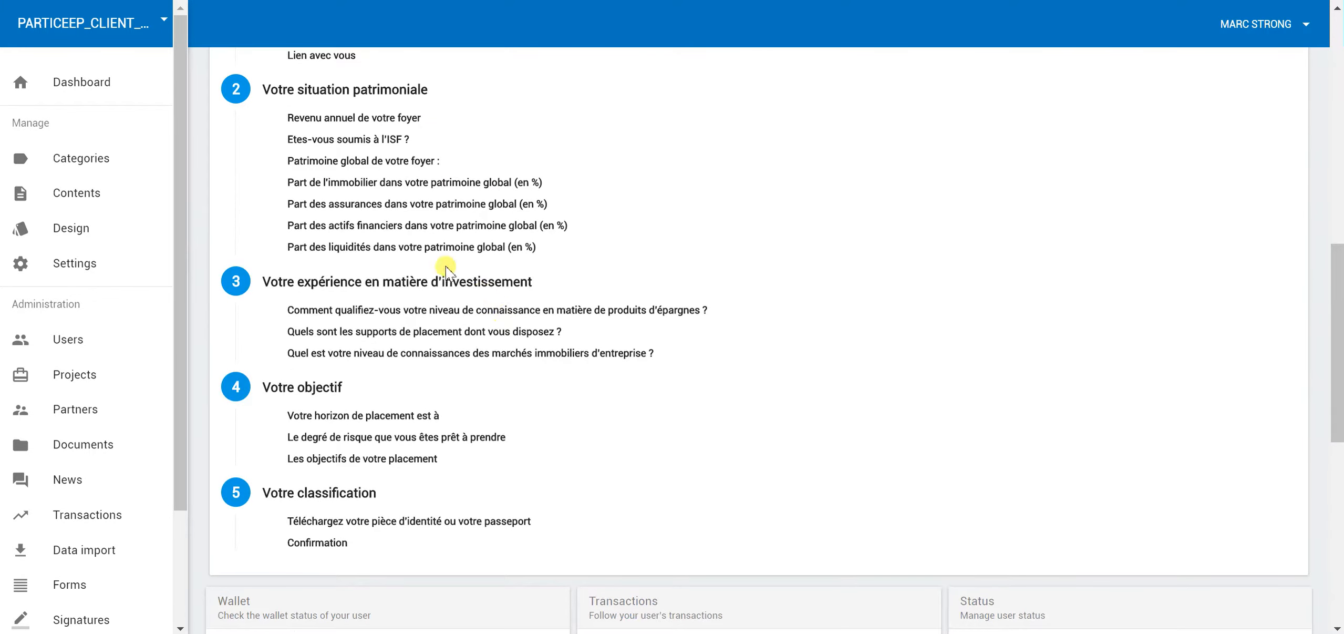
scroll(525, 231, up, 2)
scroll(615, 312, down, 3)
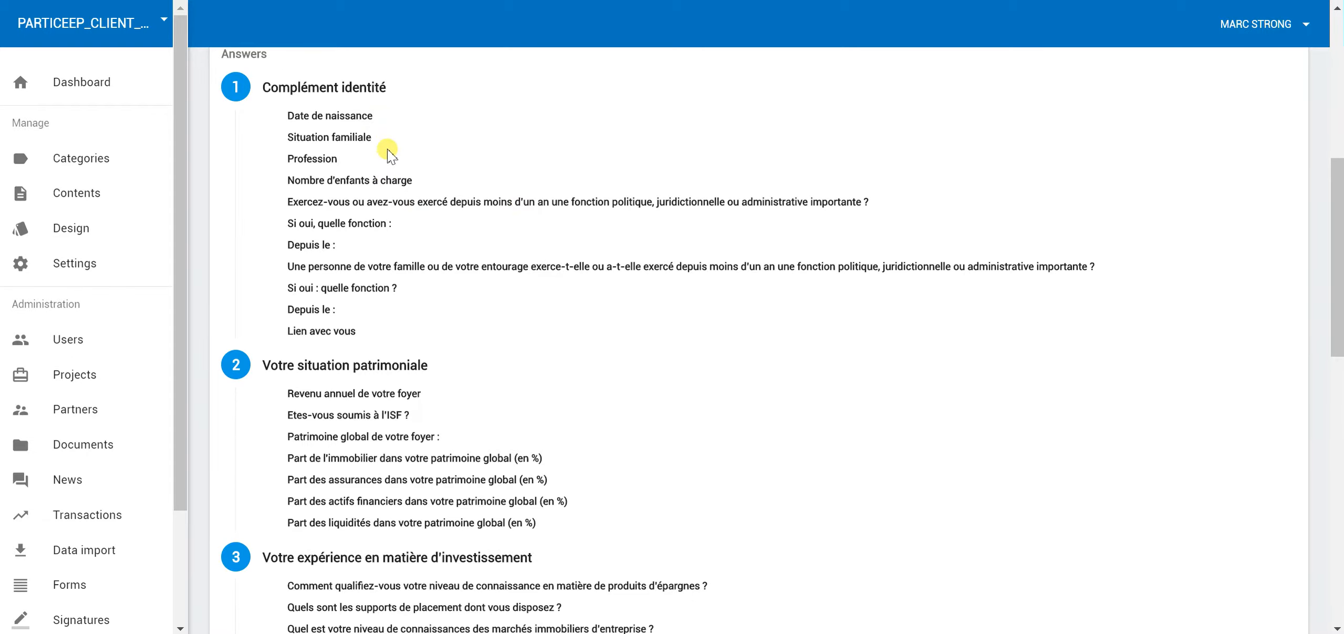
scroll(392, 149, down, 2)
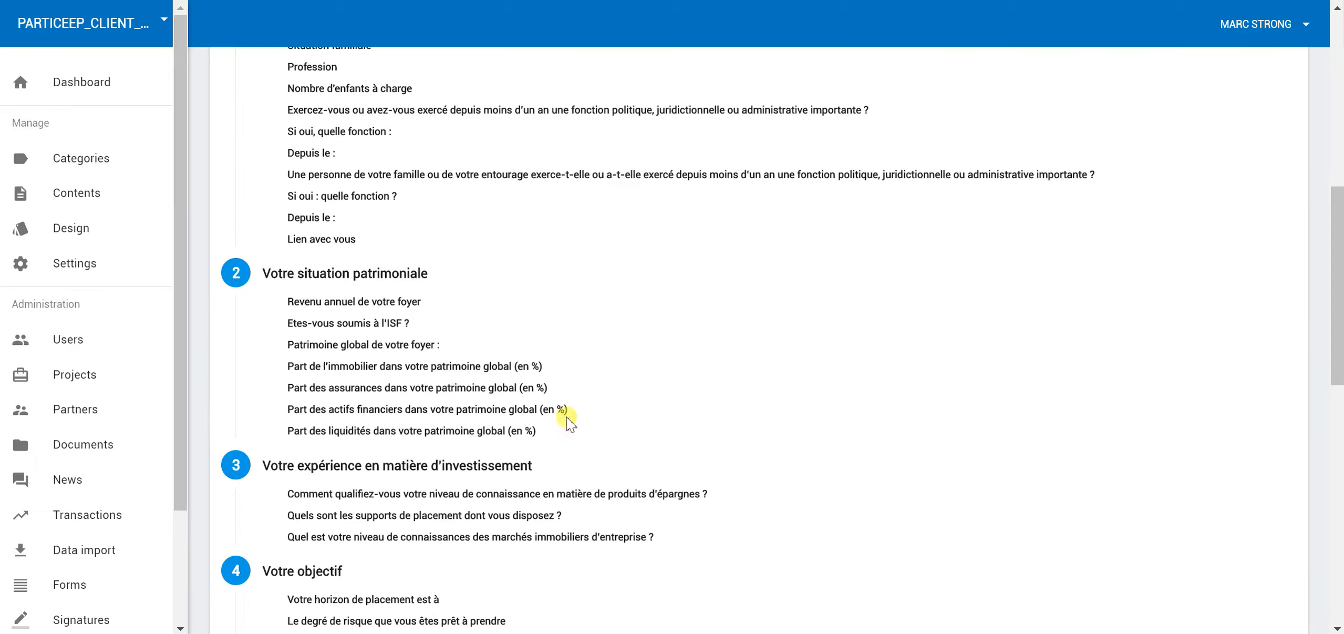
scroll(533, 294, down, 4)
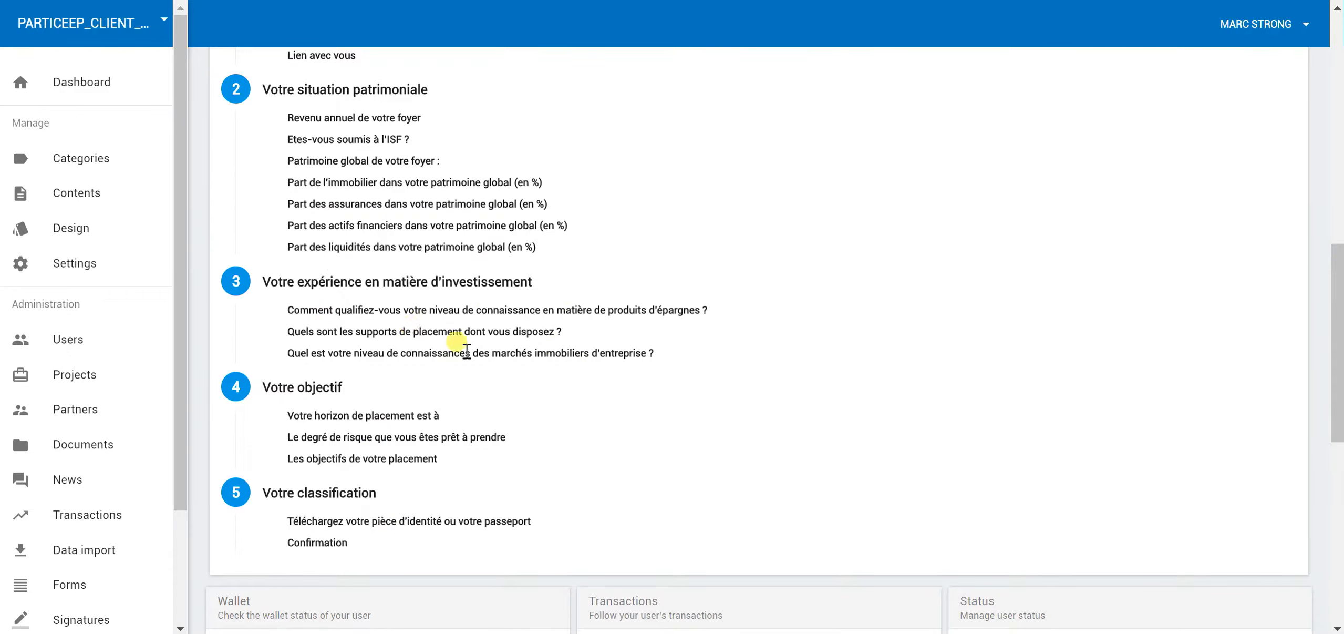
scroll(638, 368, up, 10)
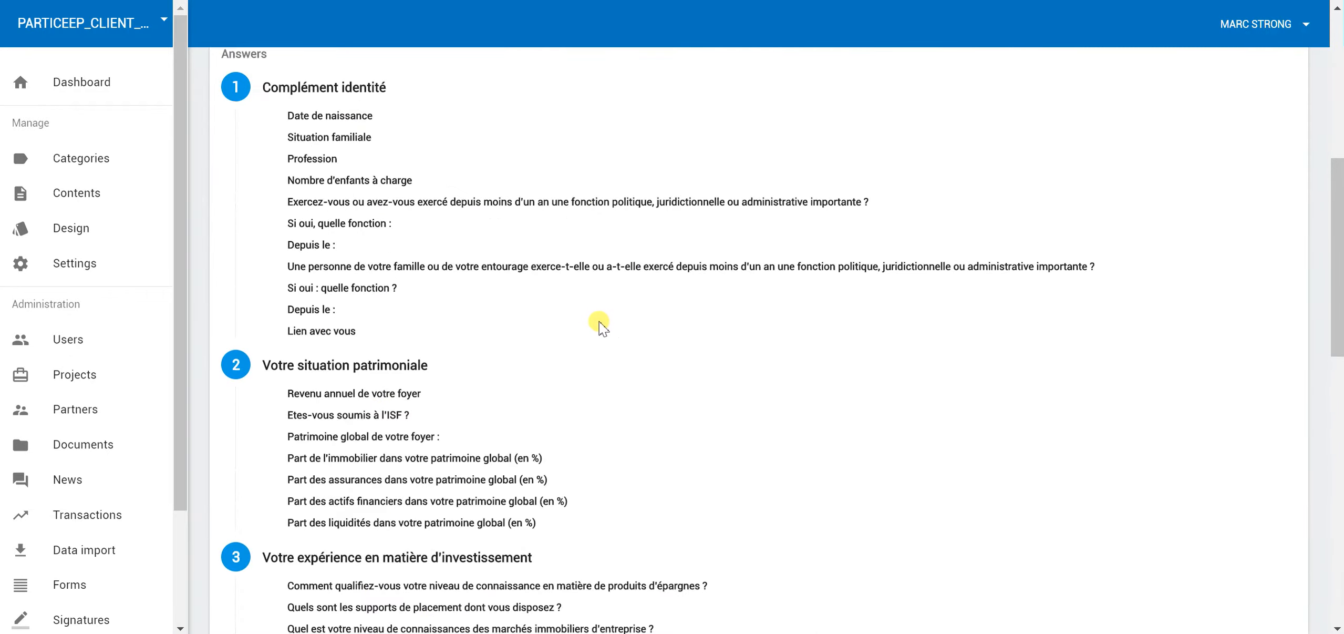
click(1287, 194)
scroll(712, 231, up, 4)
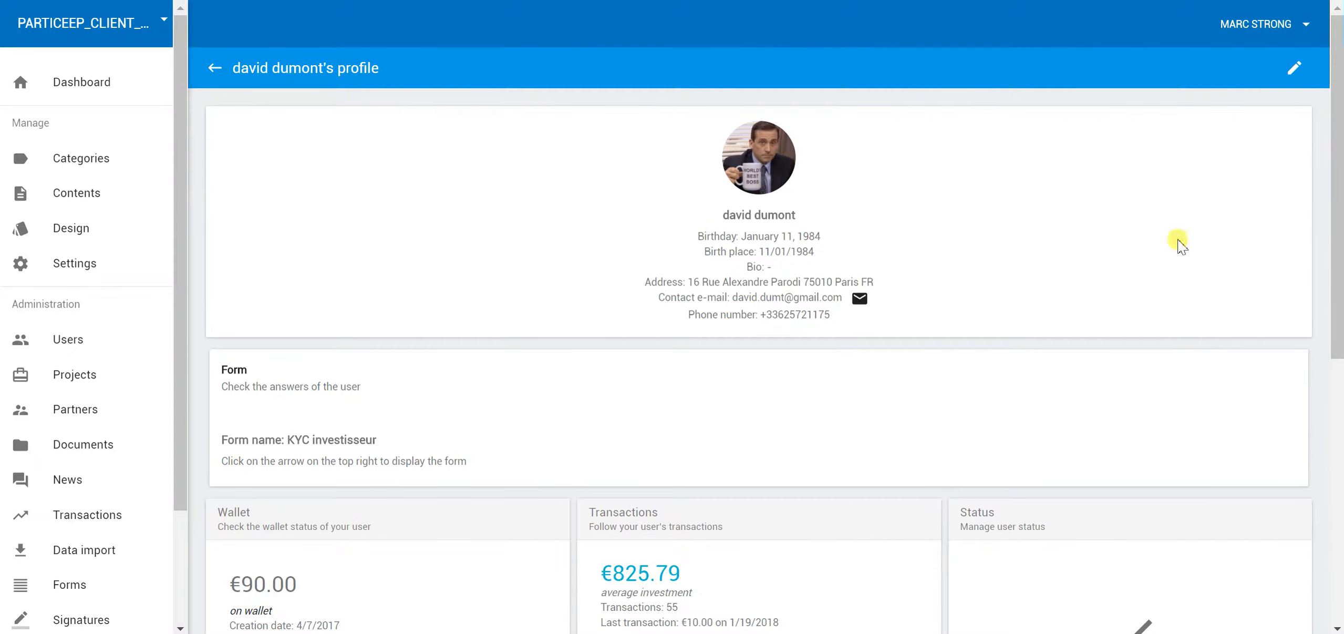
Open Projects and scroll through the PARTICEEP_CLIENT_LOAN table of targets, amounts and statuses
click(109, 386)
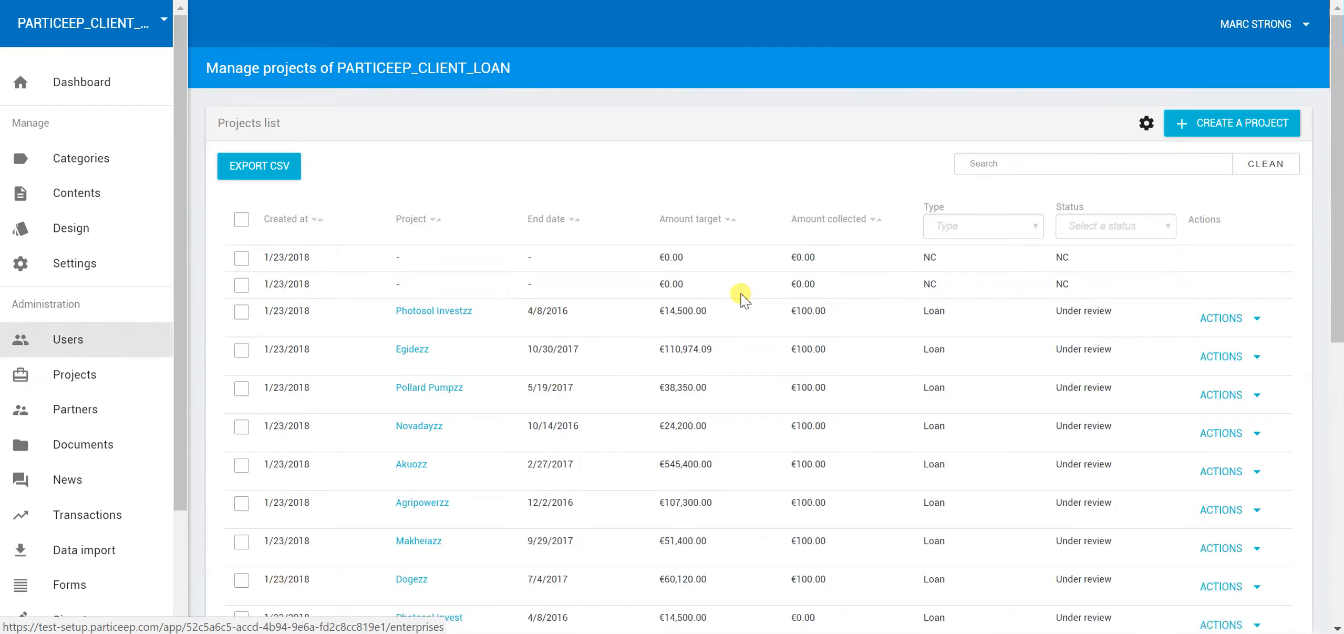
scroll(898, 223, down, 2)
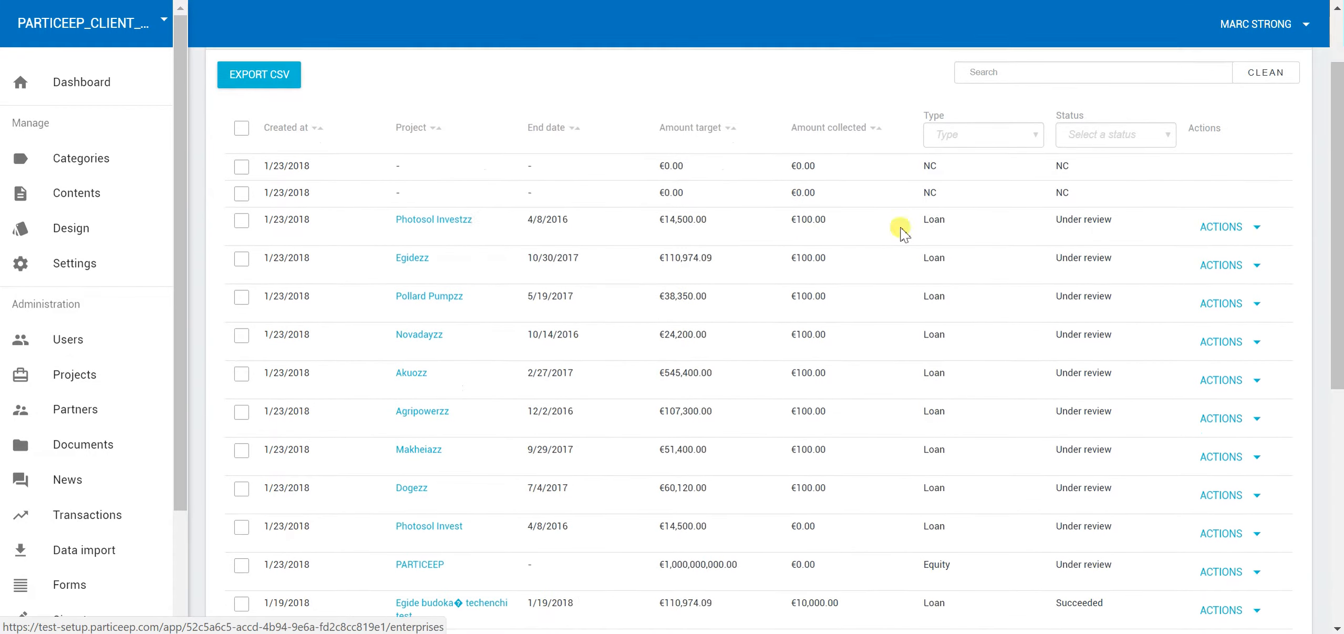
scroll(553, 239, down, 9)
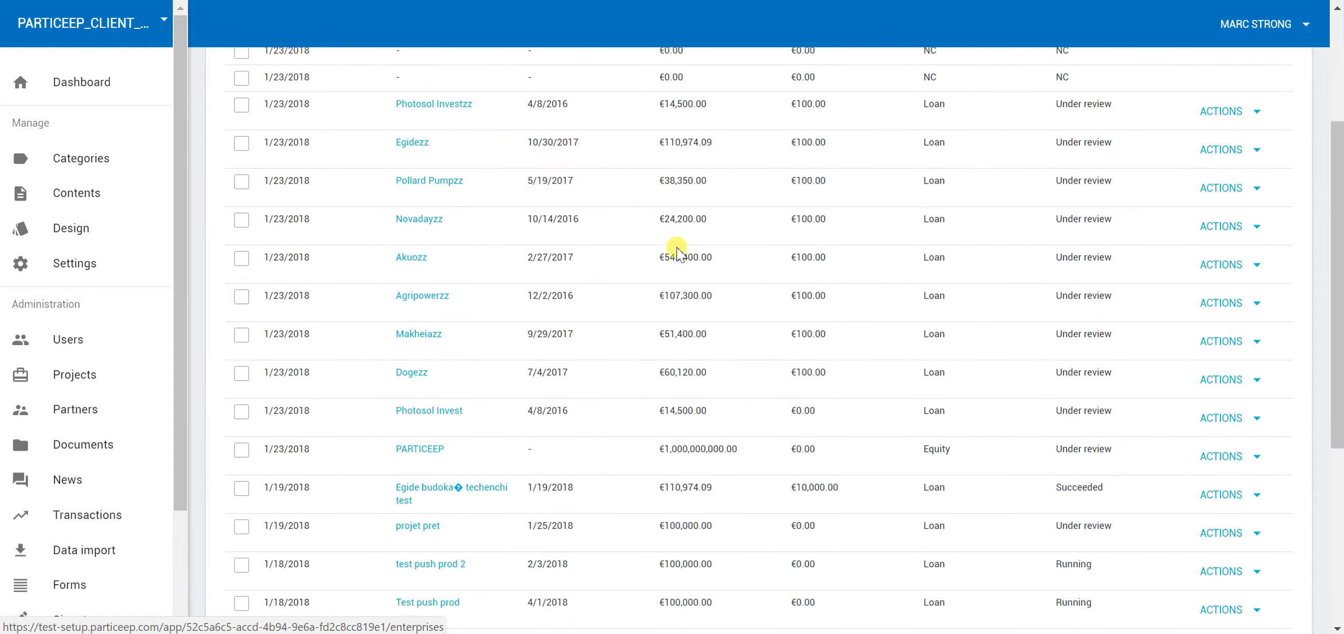
scroll(893, 292, up, 10)
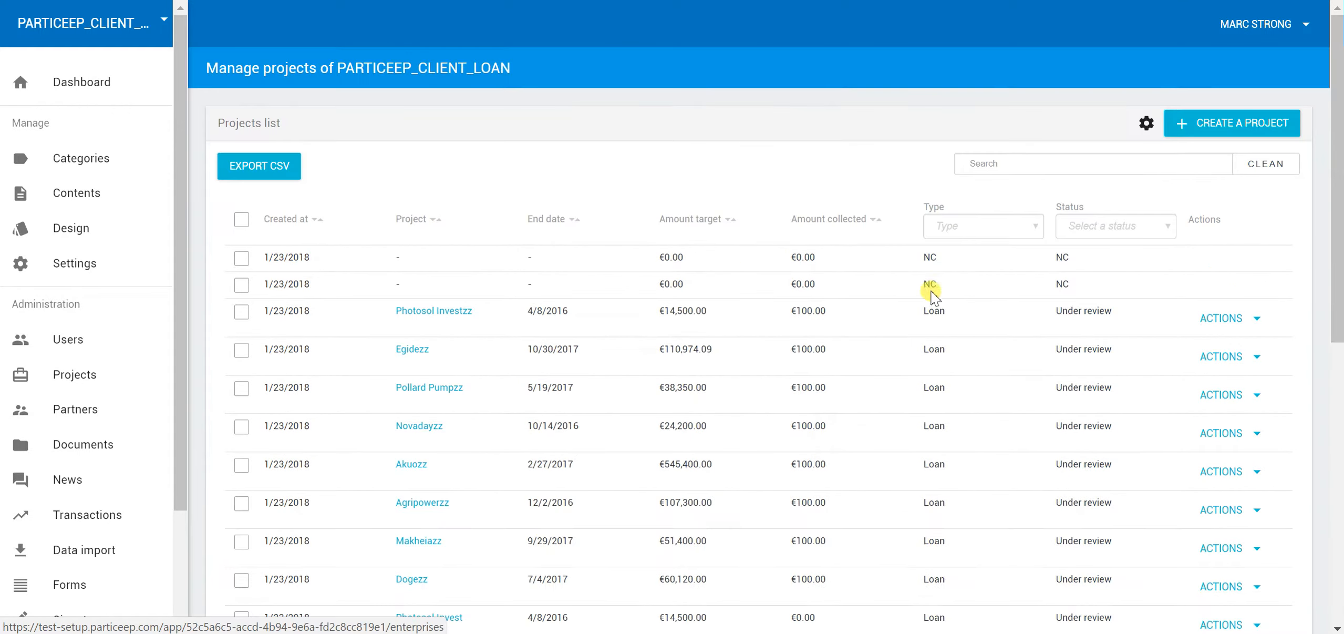
Create a new Loan-type project named 'let s test it'
click(1210, 126)
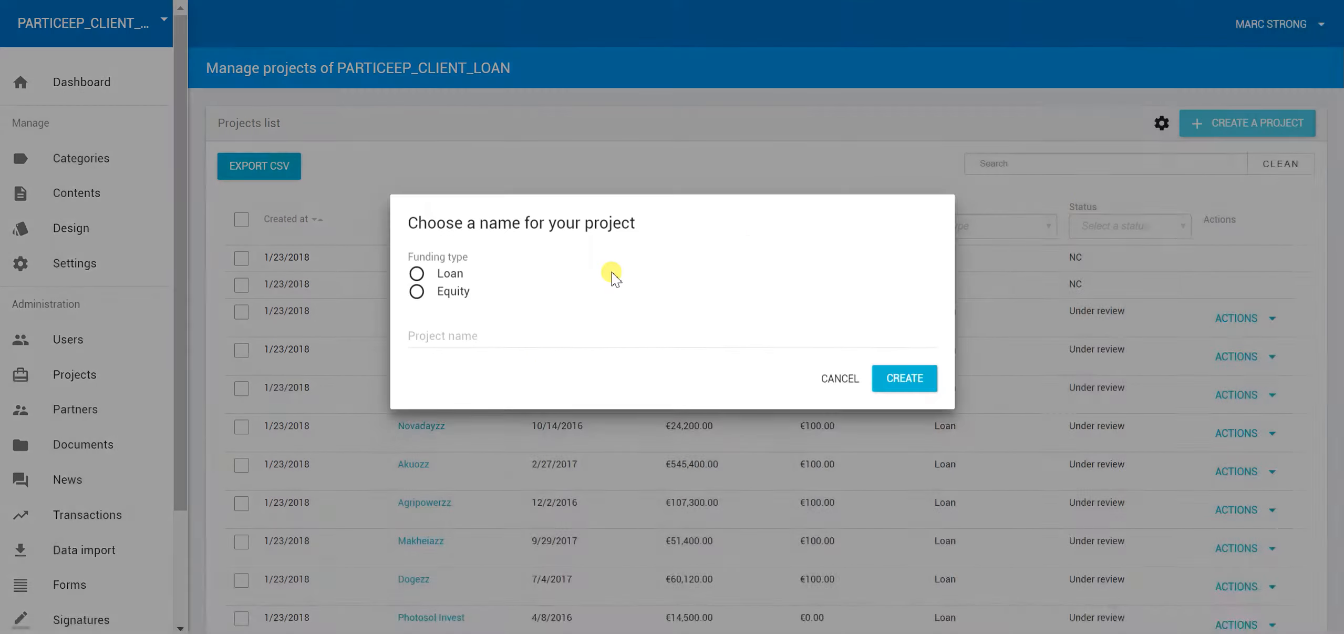
click(451, 290)
click(523, 365)
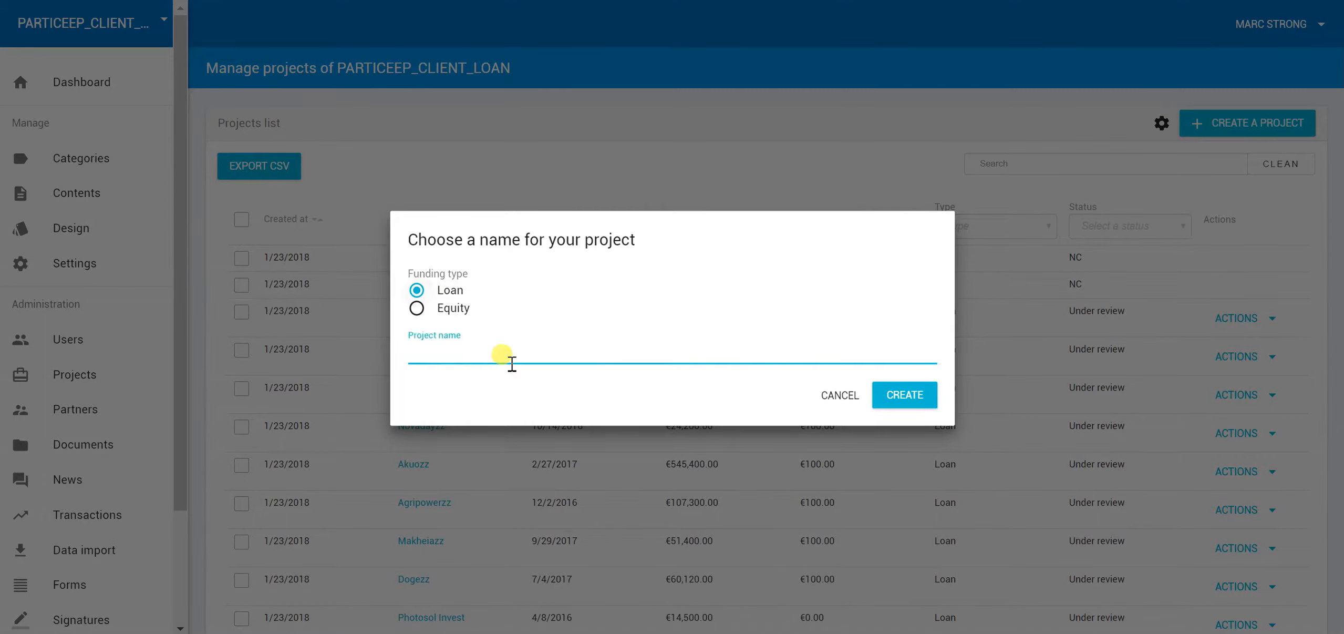
text(let s test it)
click(895, 400)
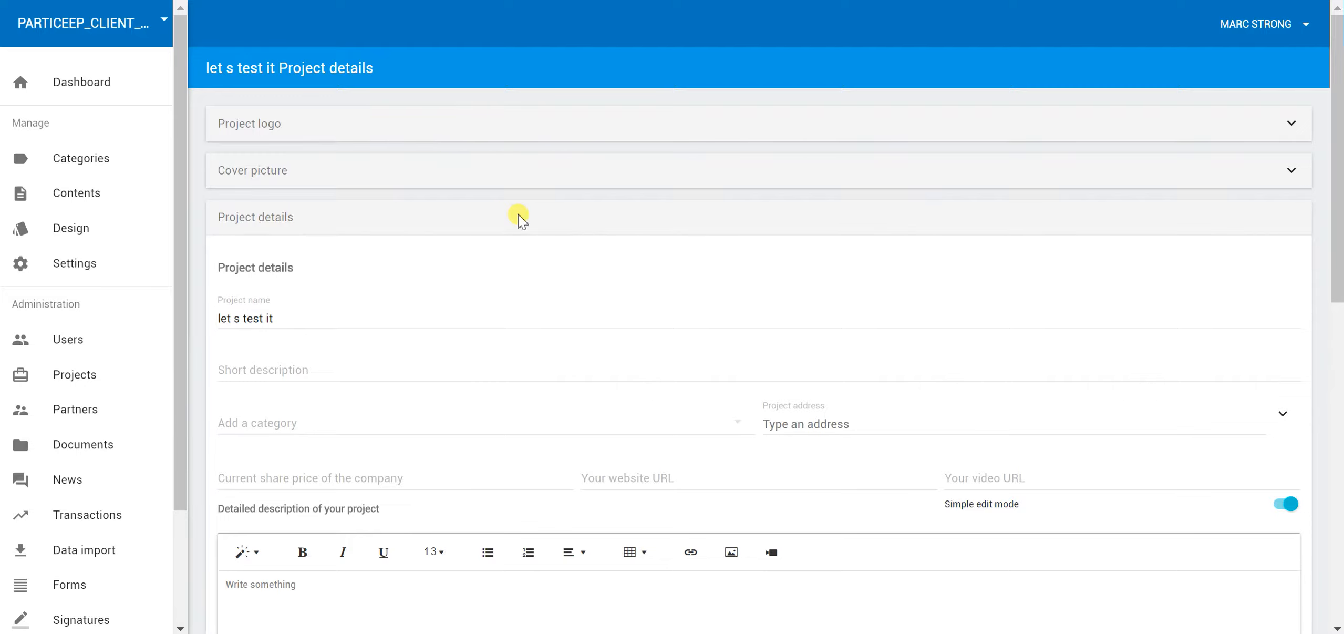
Expand the Project logo and Cover picture sections and add the ISF category
click(293, 124)
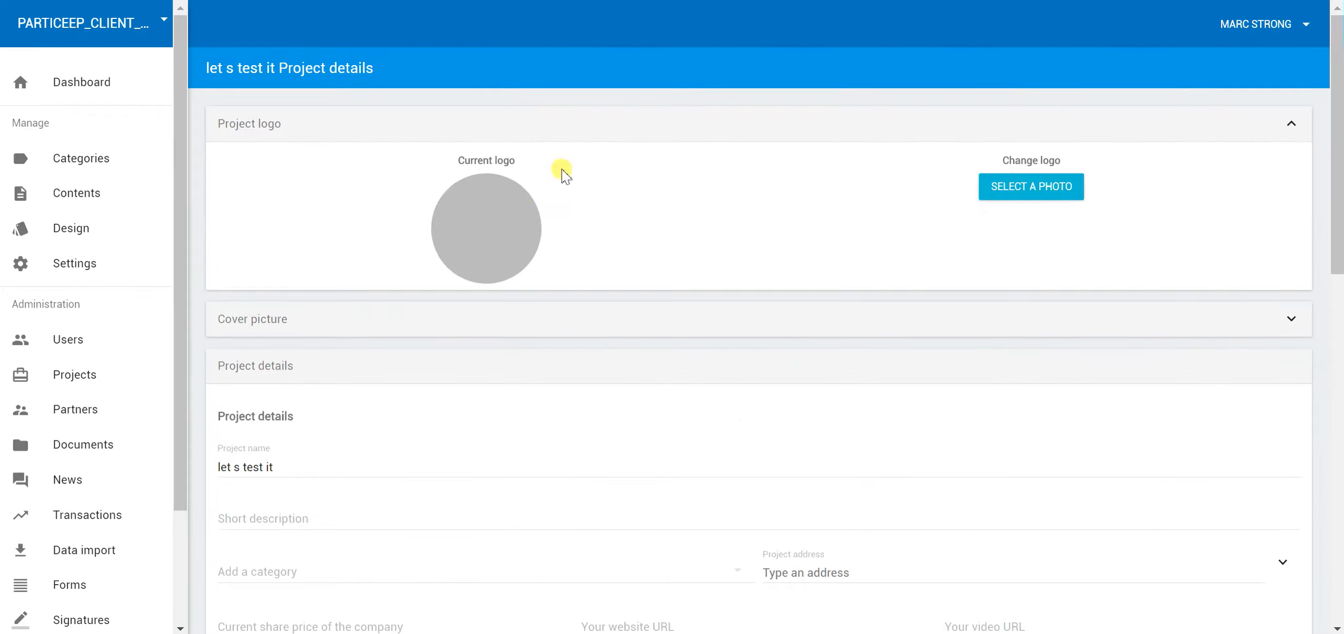
click(500, 319)
scroll(378, 315, down, 7)
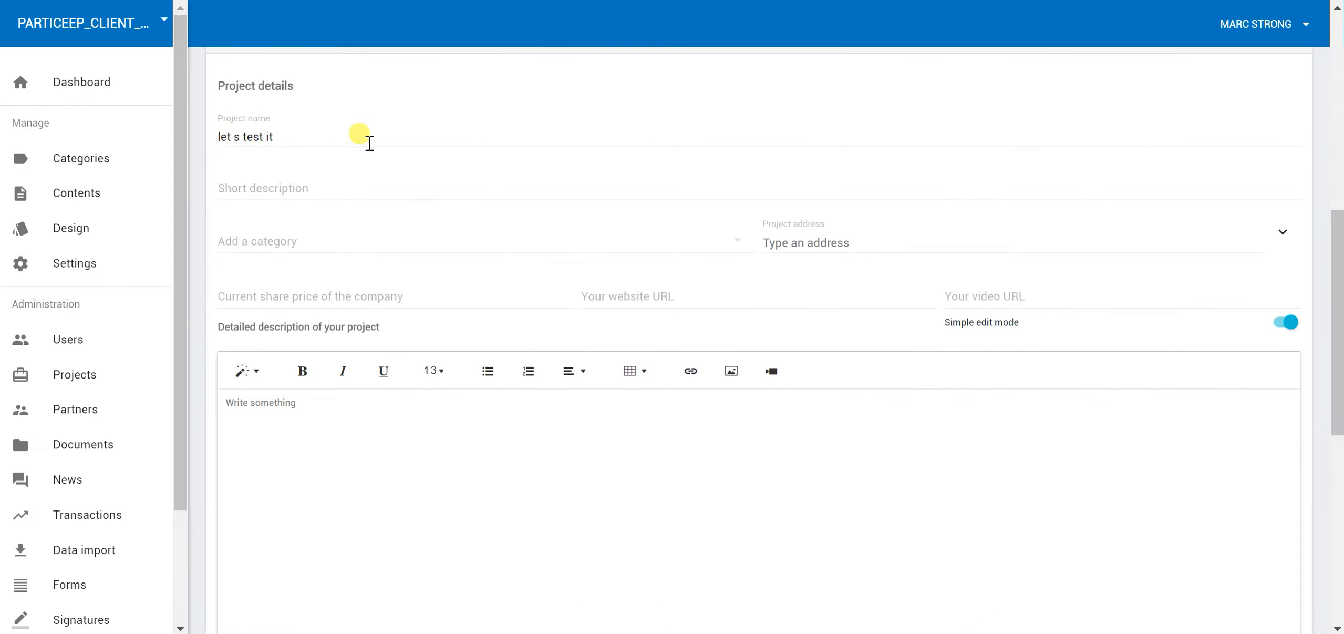
click(281, 242)
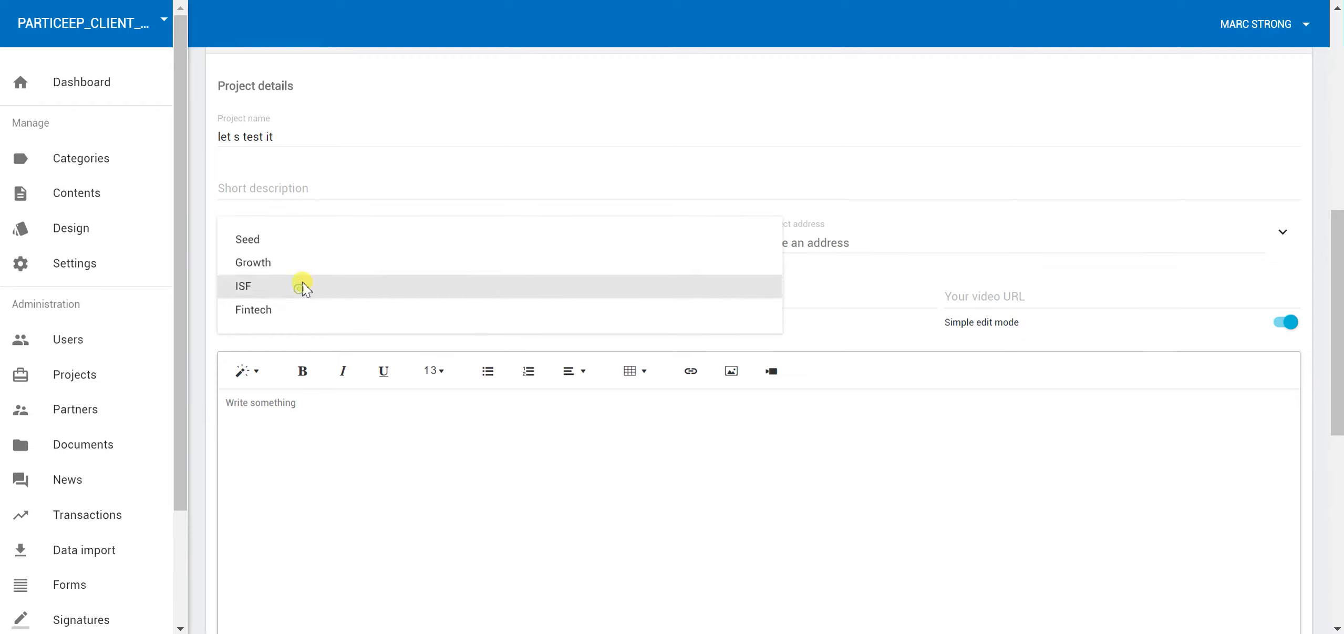
click(303, 286)
Fill in placeholder descriptions: short 'dfhdfh' and detailed 'fddhdfhd'
scroll(746, 428, down, 3)
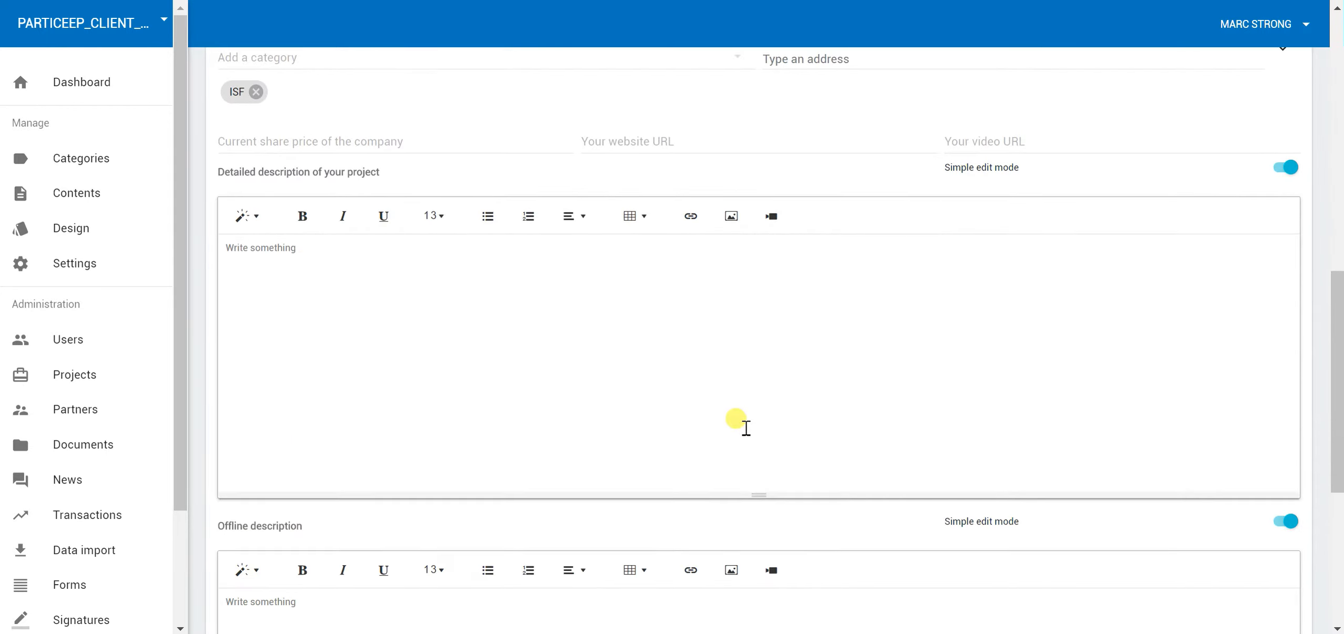
scroll(473, 326, down, 3)
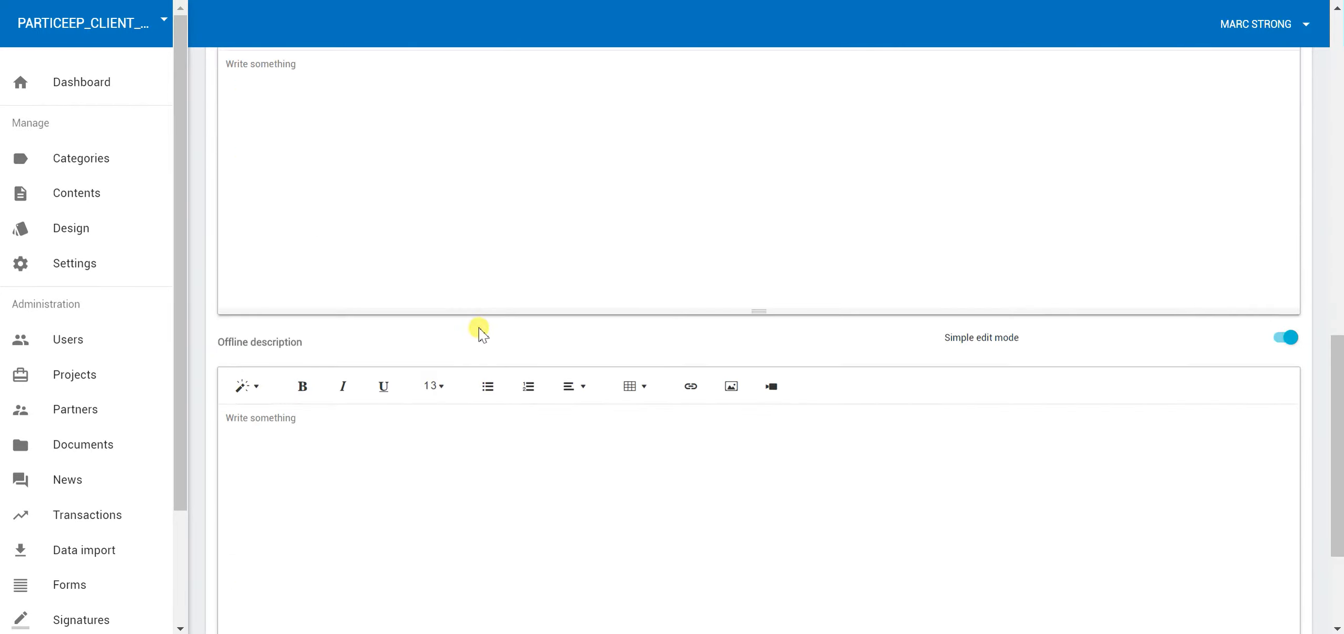
scroll(509, 488, up, 1)
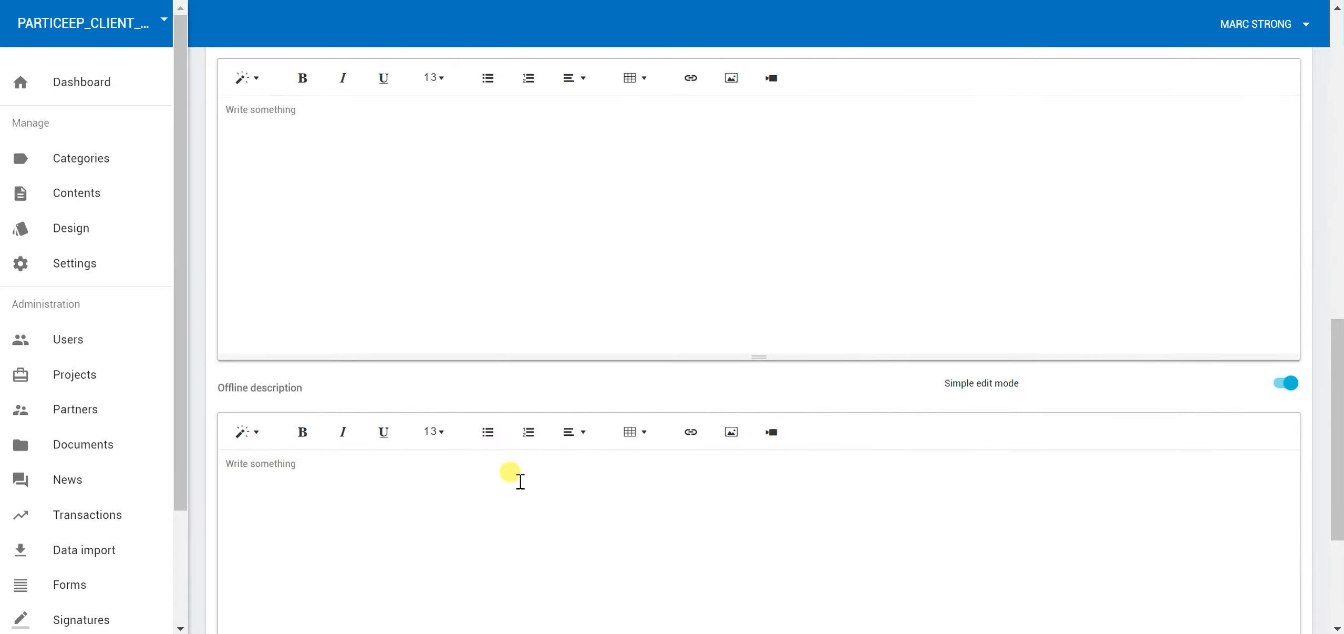
scroll(520, 480, up, 1)
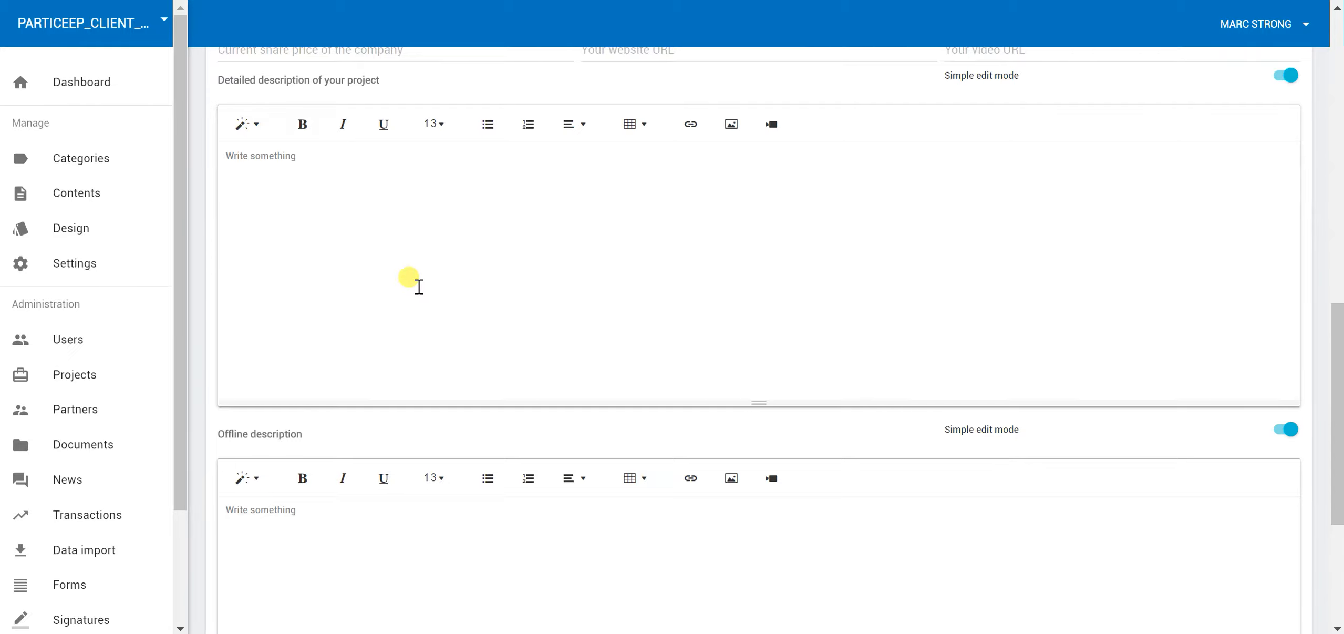
scroll(480, 354, down, 3)
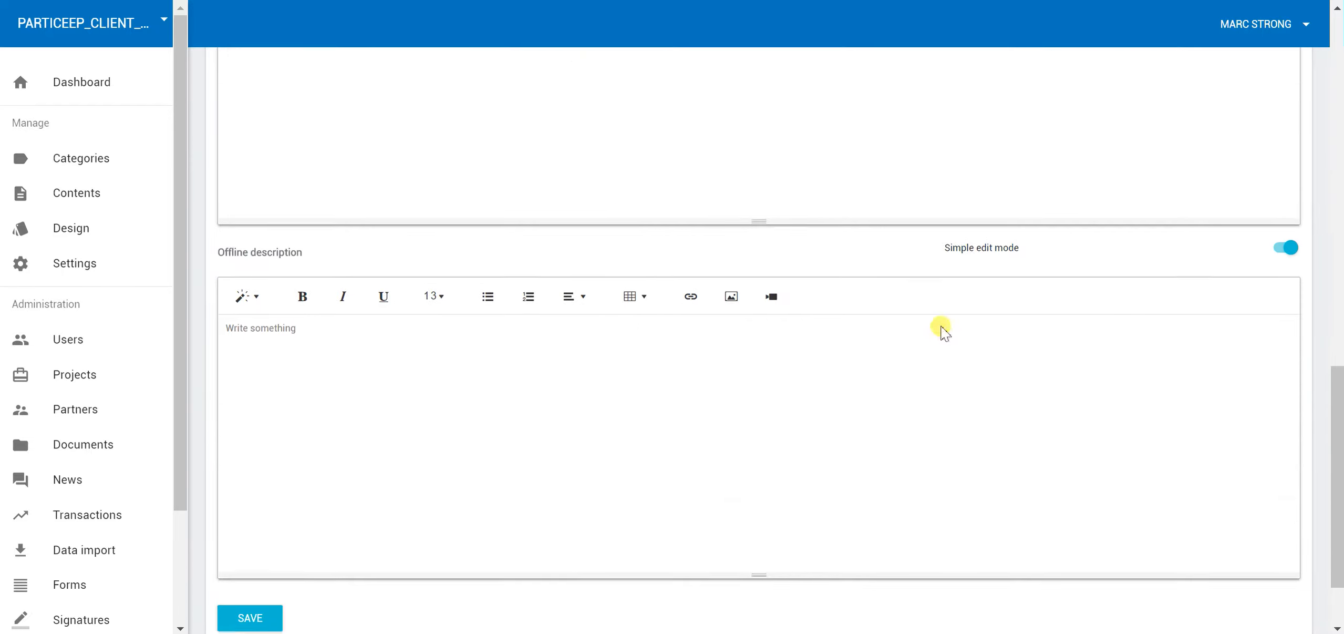
scroll(943, 323, up, 3)
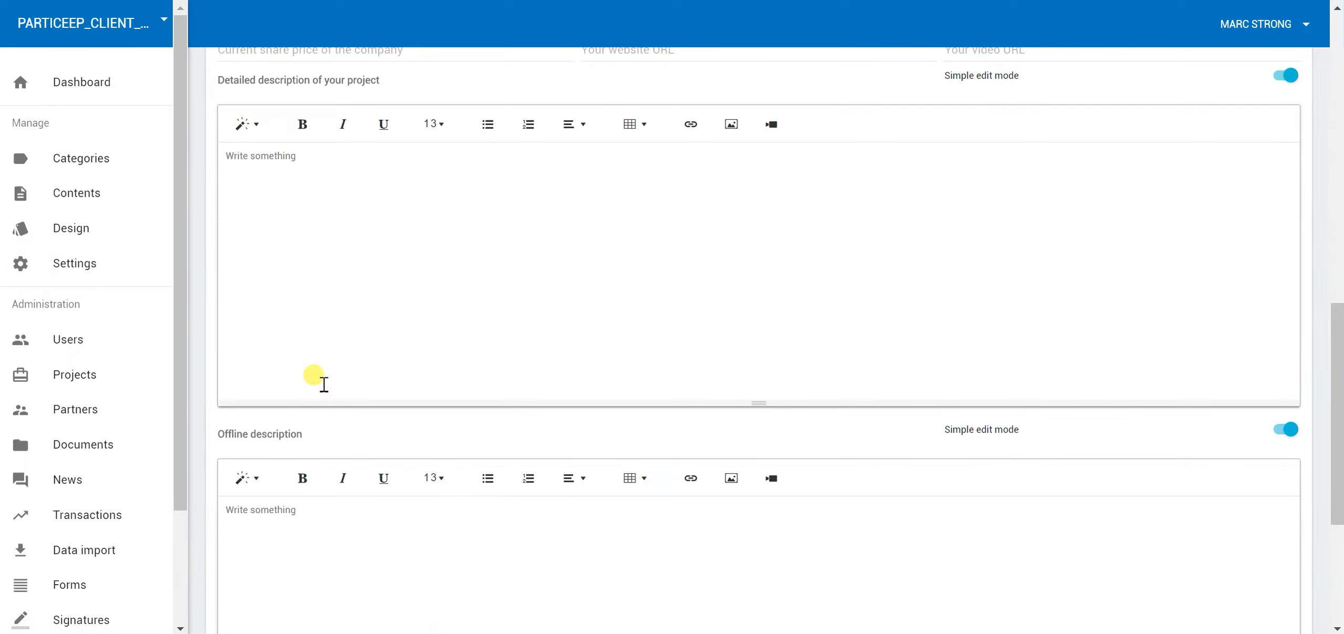
scroll(677, 321, up, 3)
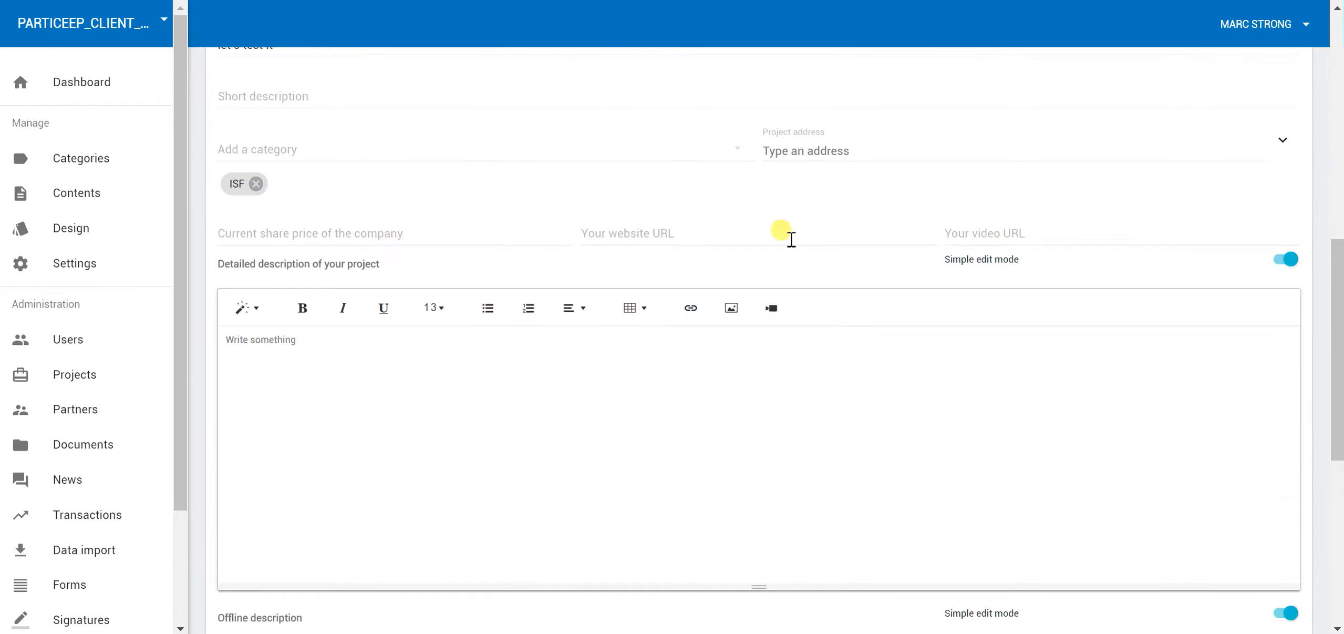
scroll(395, 297, up, 6)
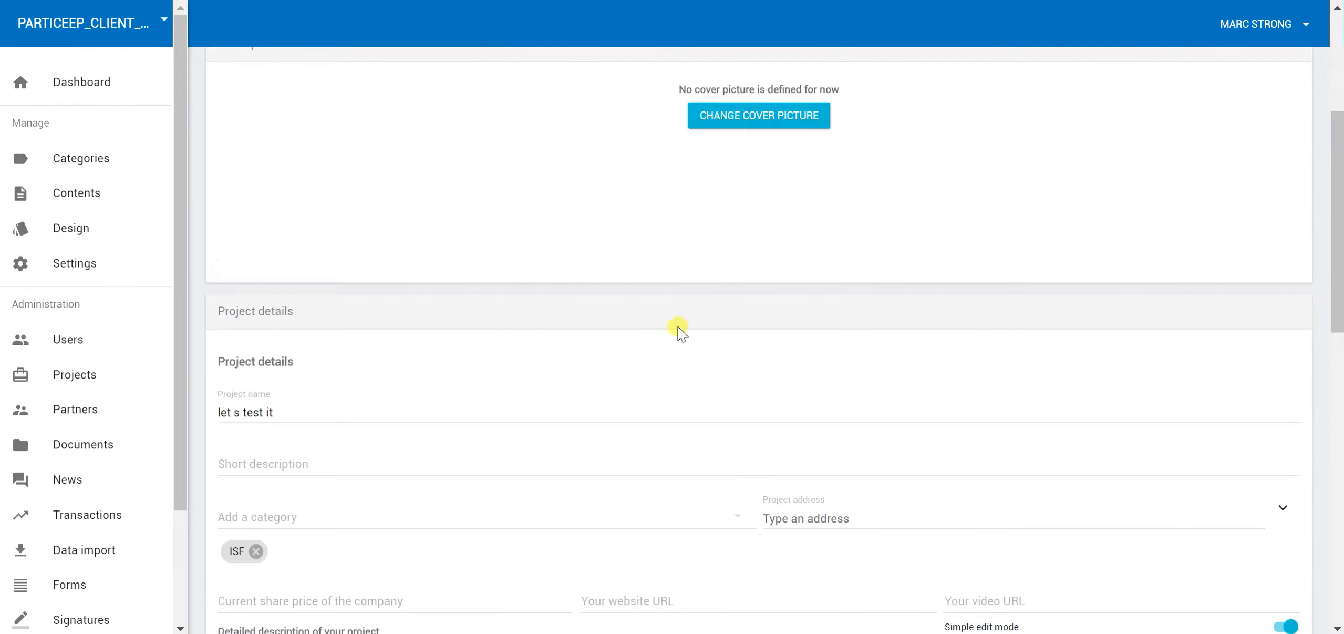
scroll(681, 333, down, 9)
scroll(511, 330, up, 3)
text(dfhdfhd)
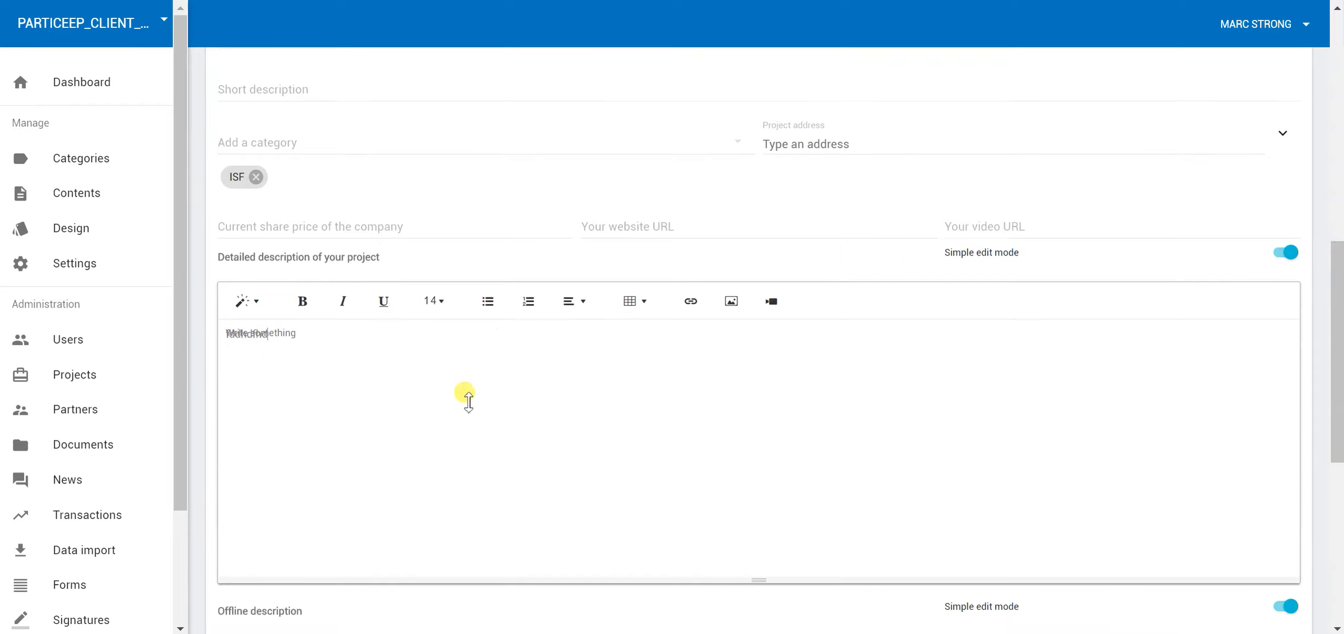
scroll(399, 379, down, 7)
scroll(473, 368, up, 10)
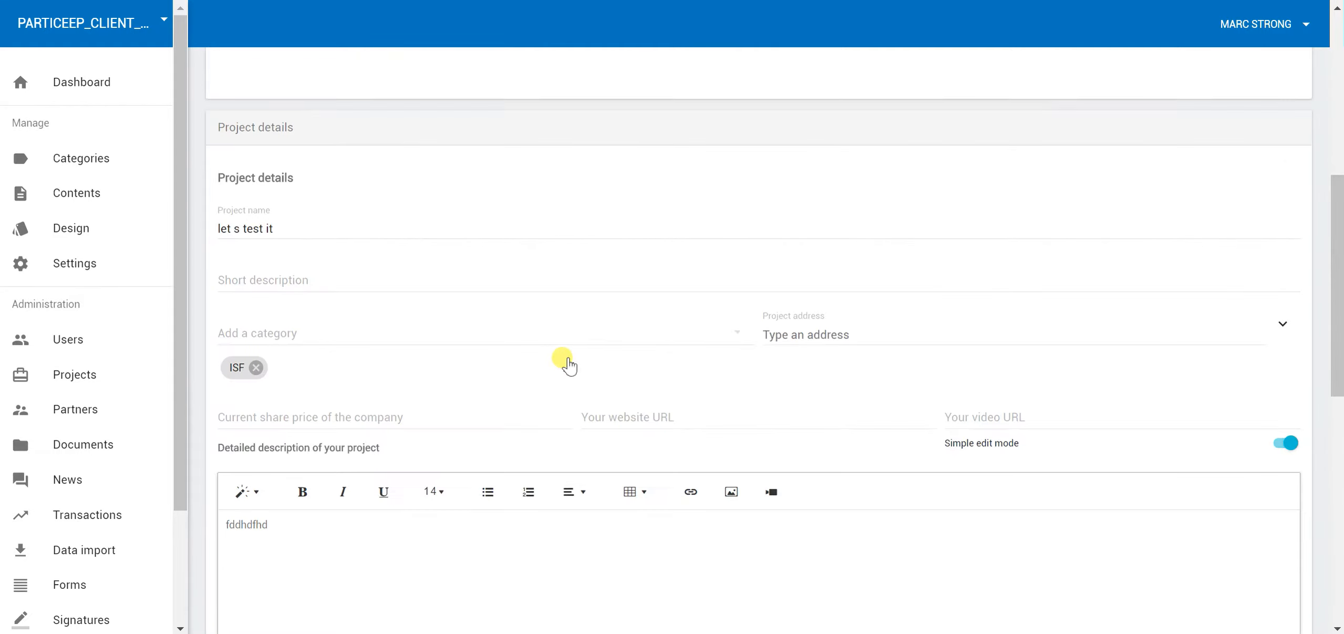
scroll(567, 360, up, 1)
click(526, 375)
text(dfhdfh)
scroll(536, 360, up, 4)
scroll(578, 344, down, 7)
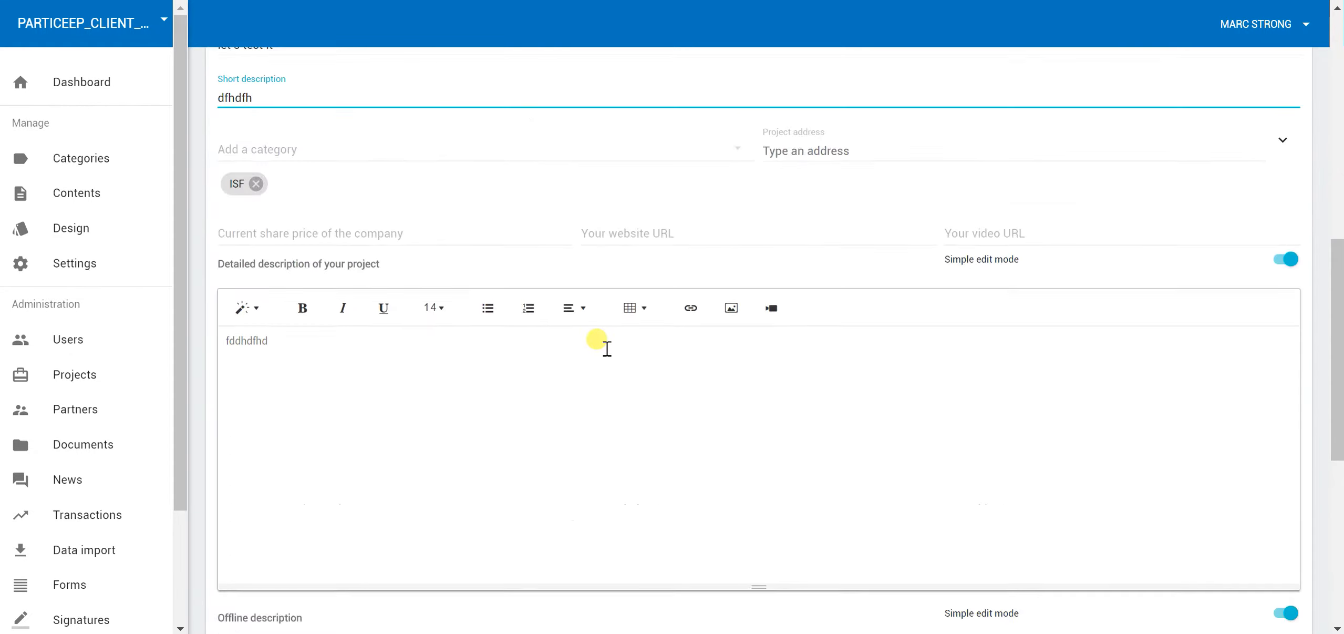
scroll(607, 348, down, 9)
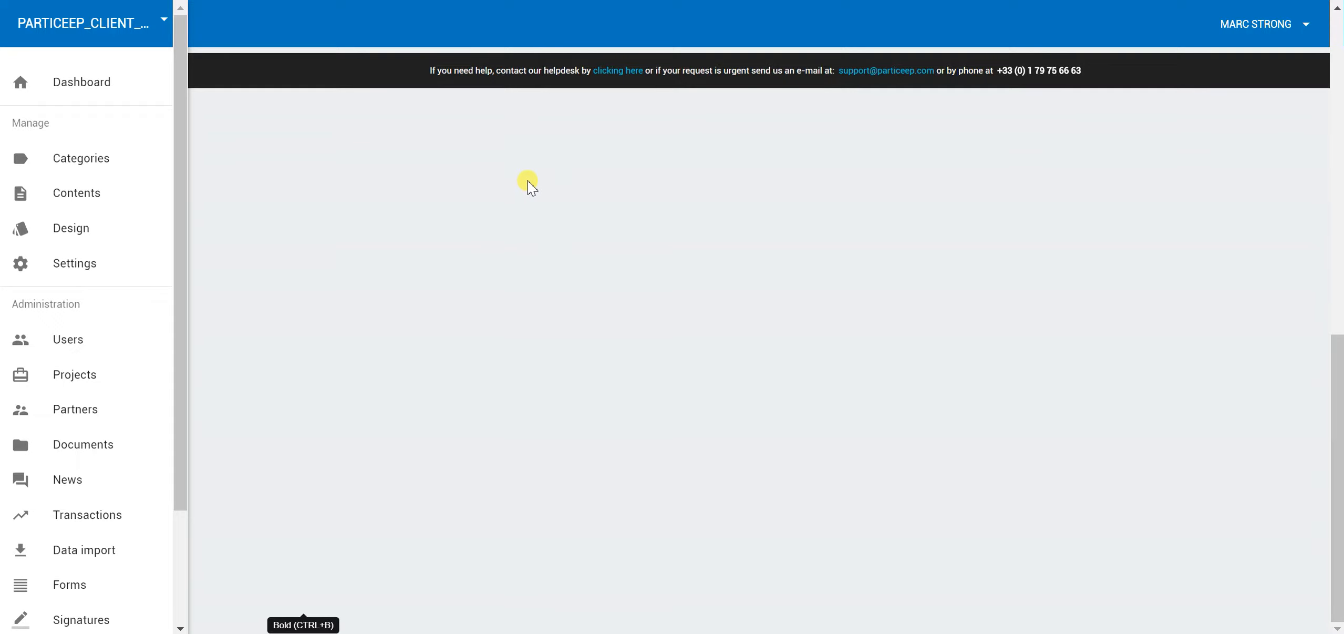
scroll(405, 174, down, 2)
scroll(410, 181, up, 2)
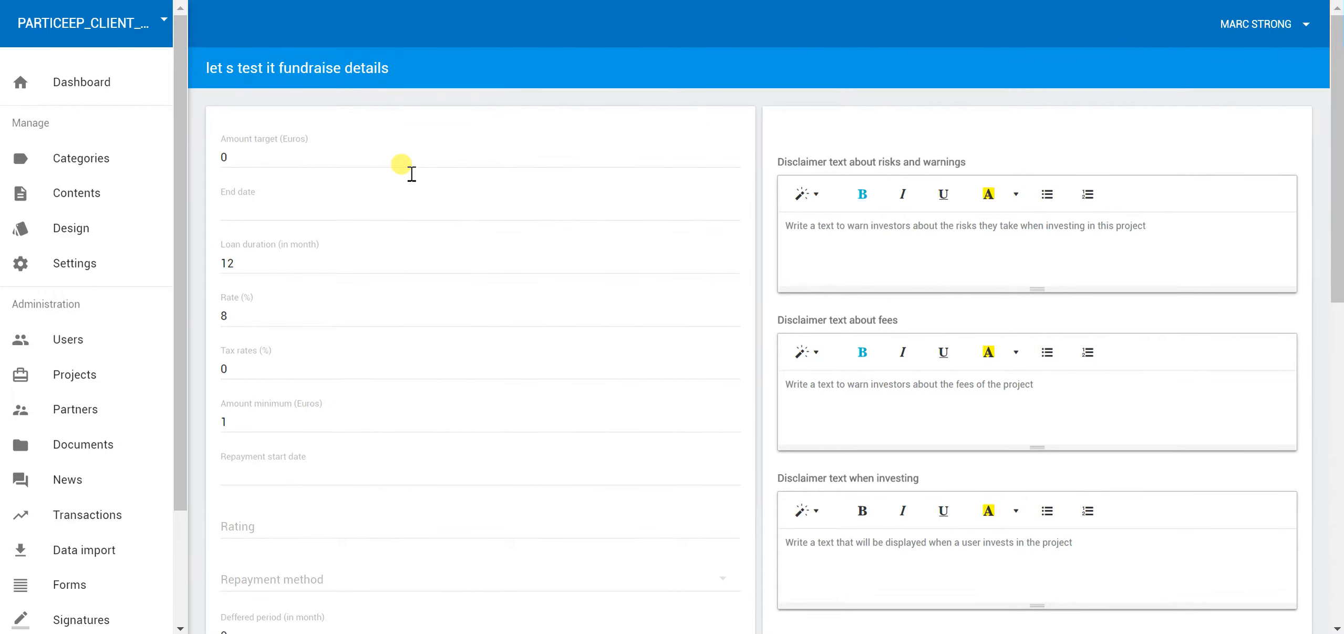
drag(257, 159, 201, 145)
text(1000000)
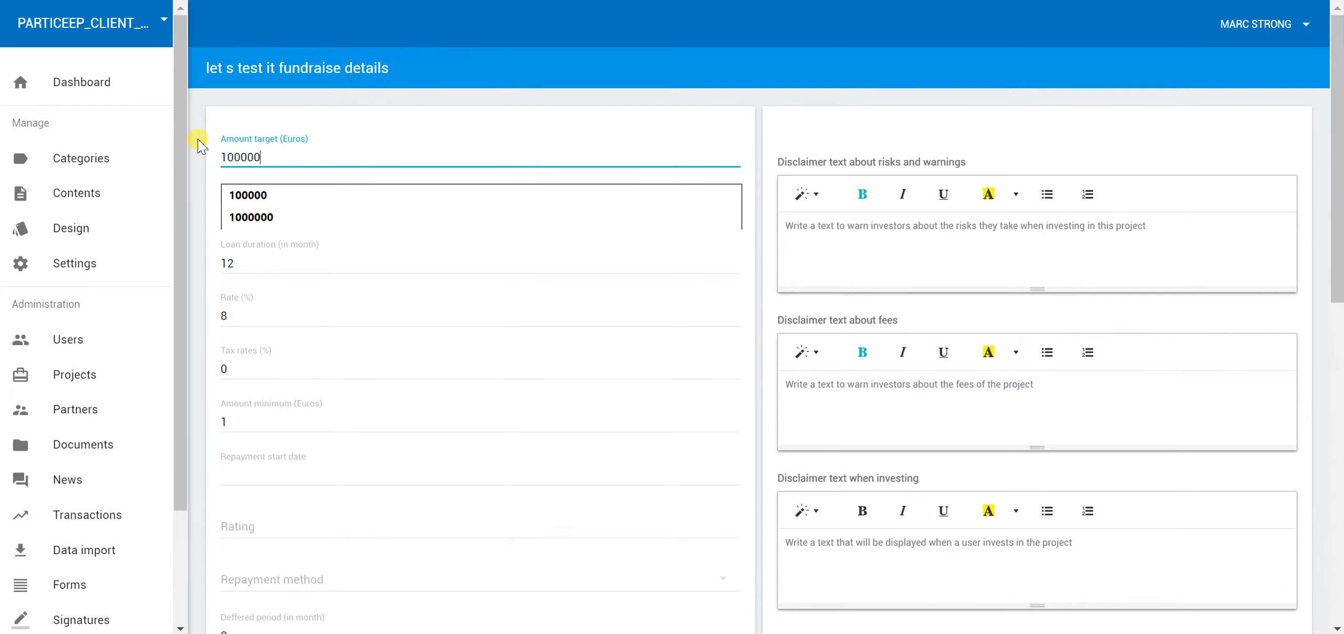
key(Tab)
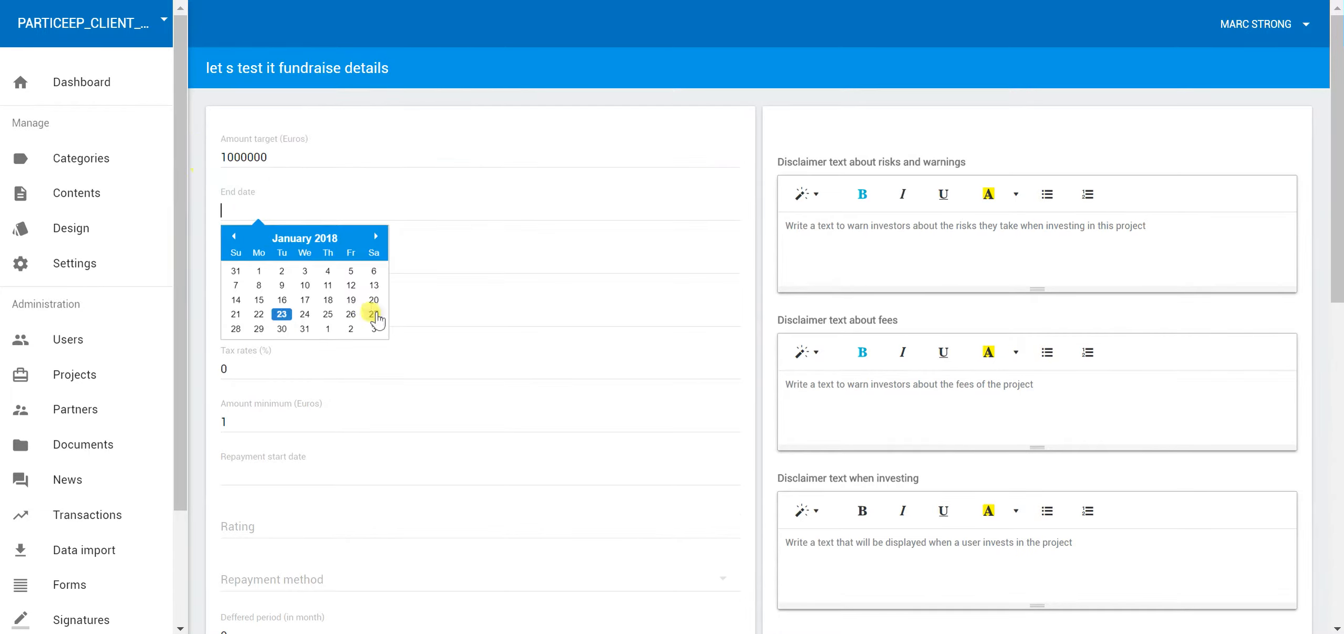
click(375, 240)
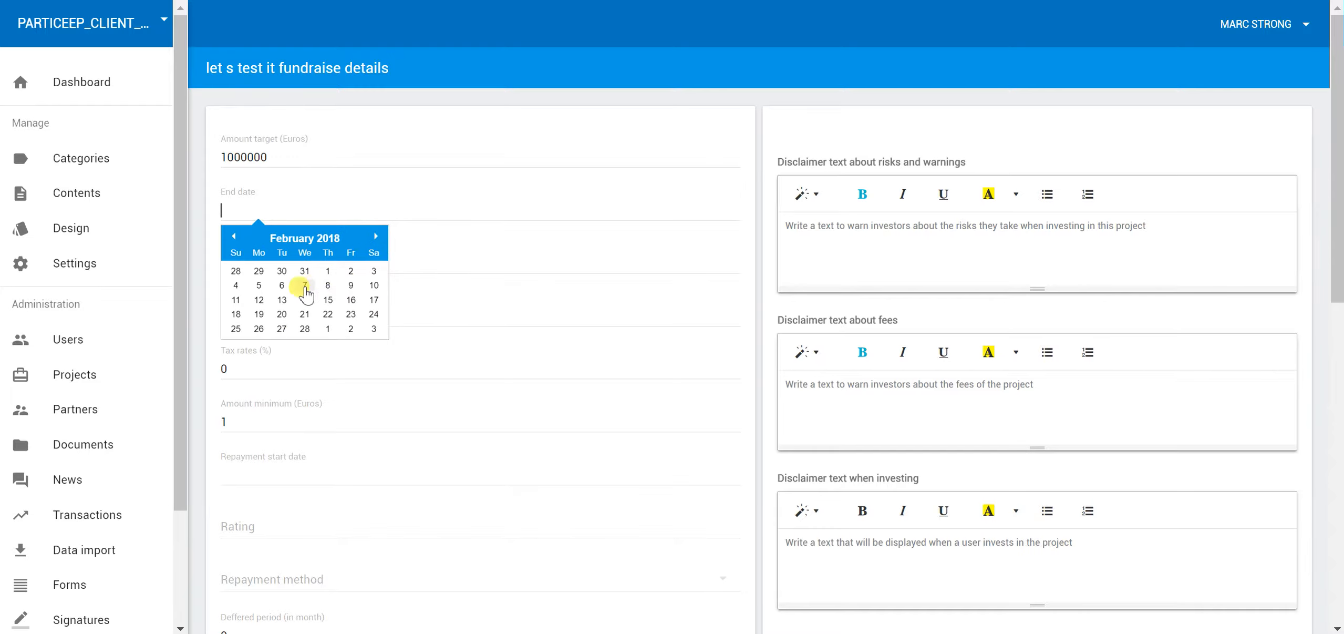
click(304, 286)
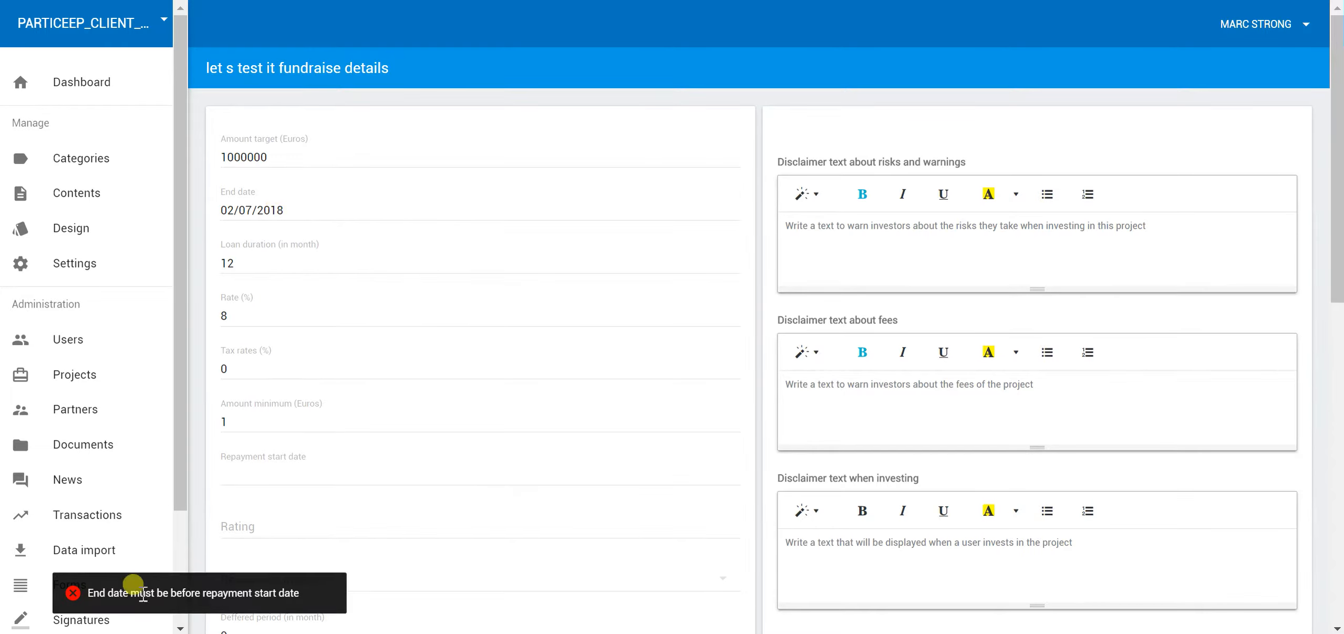
scroll(318, 286, down, 2)
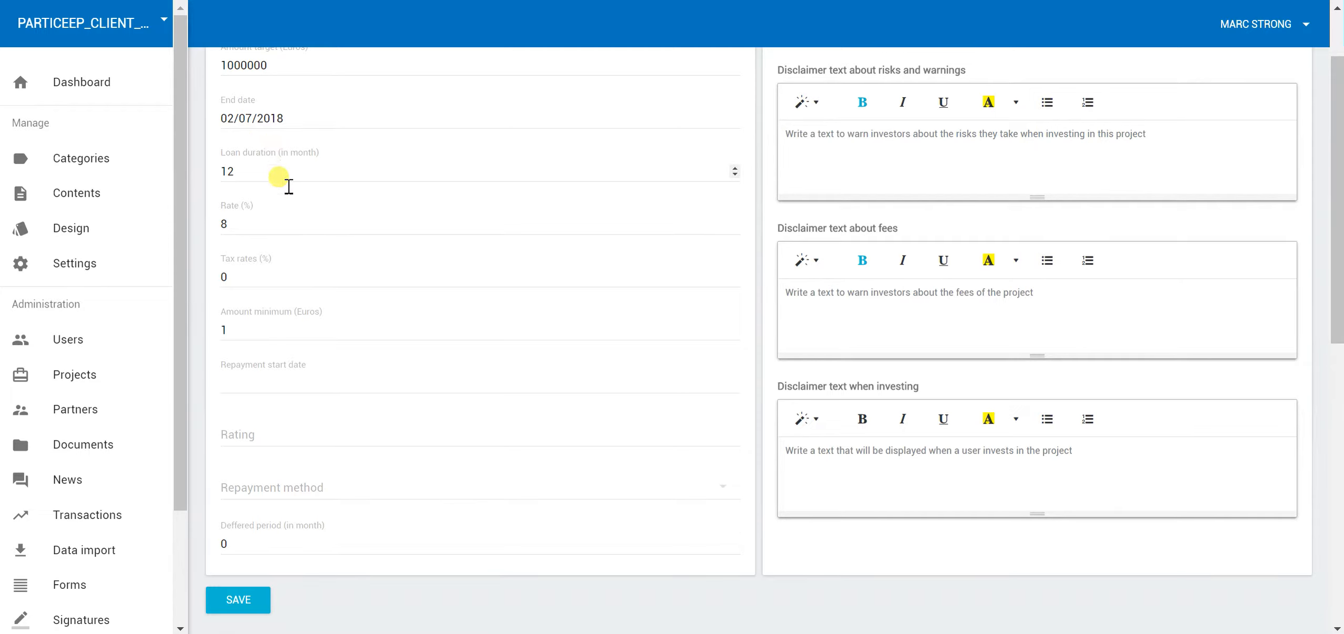
scroll(282, 227, up, 2)
scroll(283, 228, down, 2)
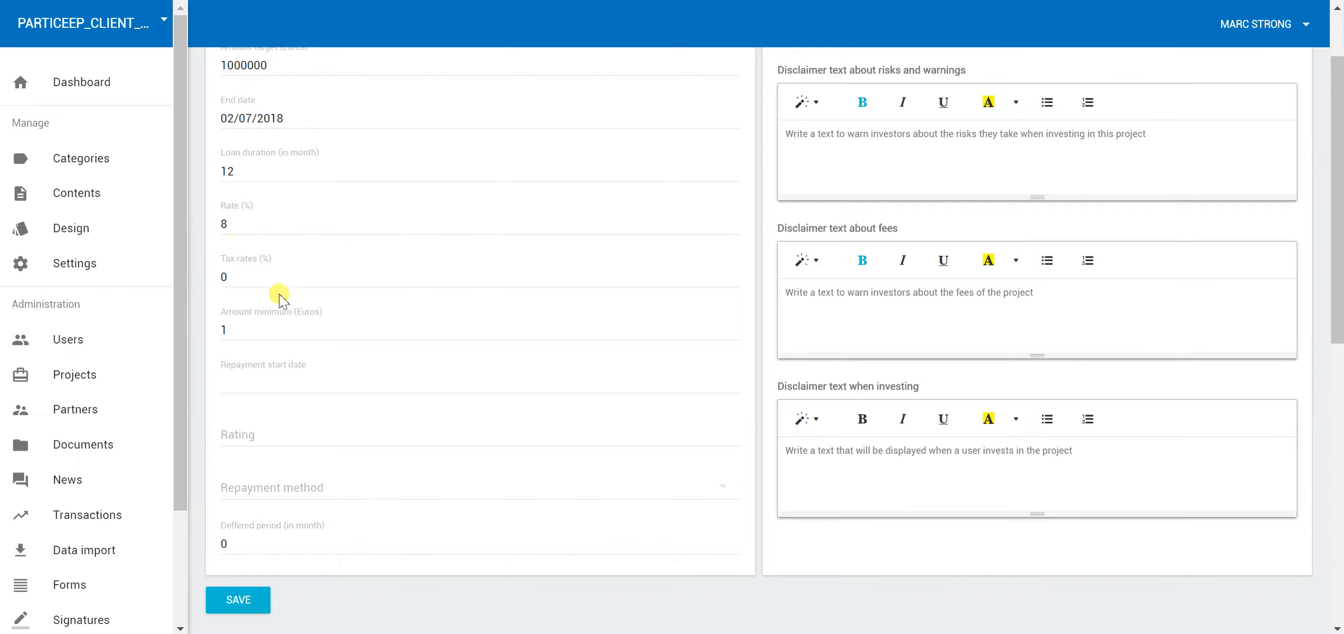
scroll(294, 270, down, 2)
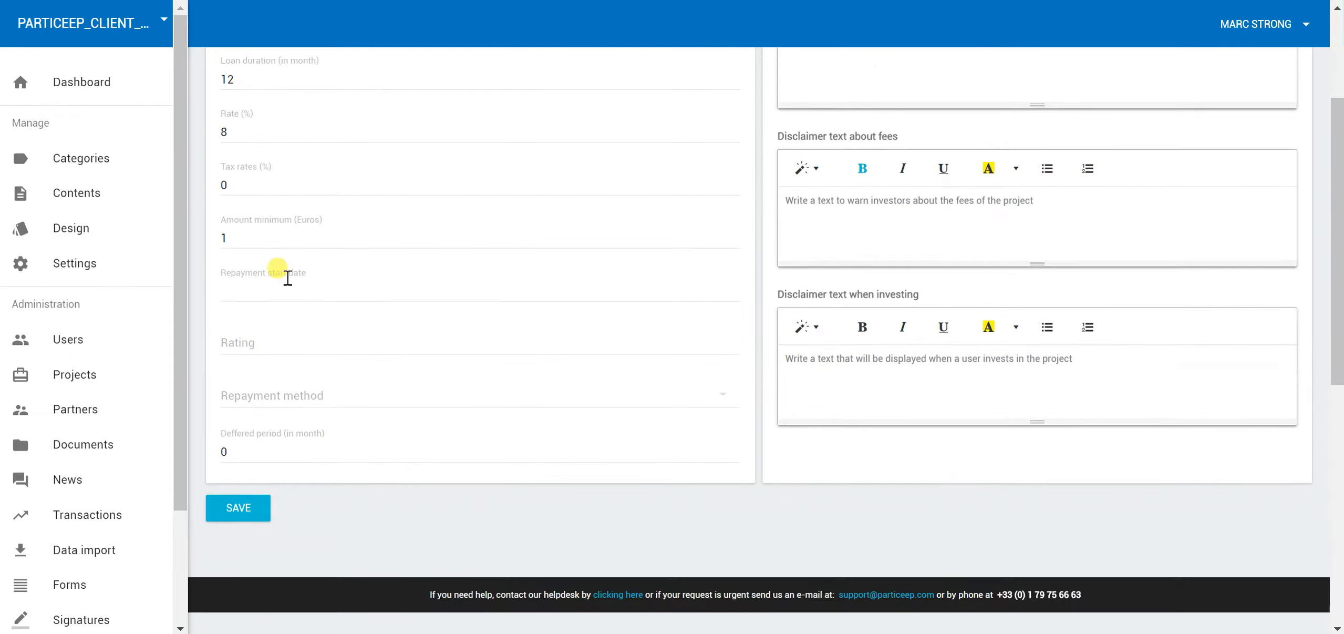
Set the minimum investment to 100 and the repayment start date to 25 April 2018
click(280, 247)
text(00)
key(Tab)
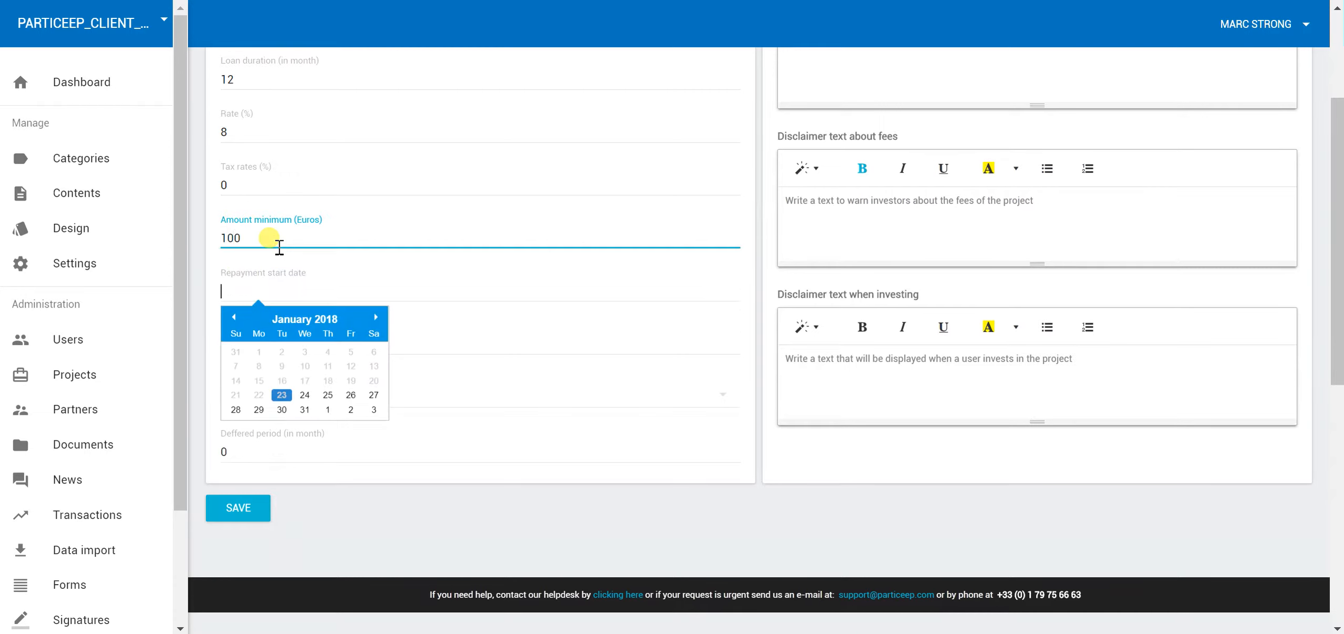
click(375, 317)
click(375, 317)
click(375, 317)
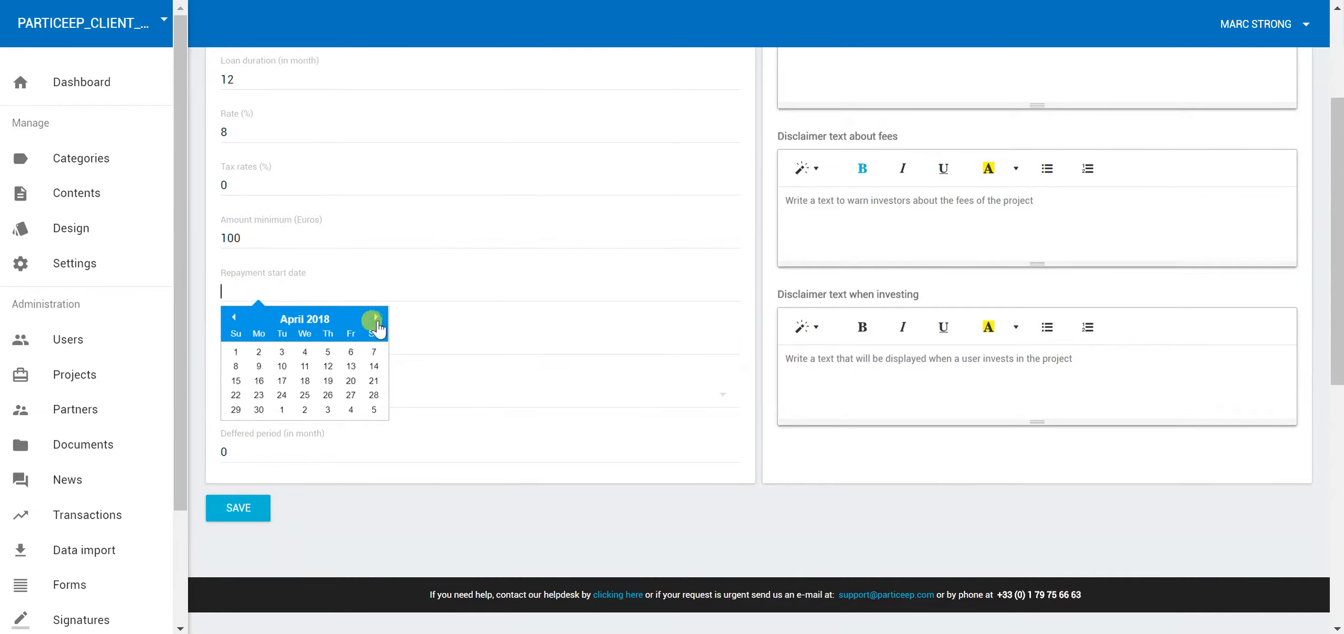
click(305, 395)
Choose Constant repayment every 1 month and save the fundraise details
click(292, 352)
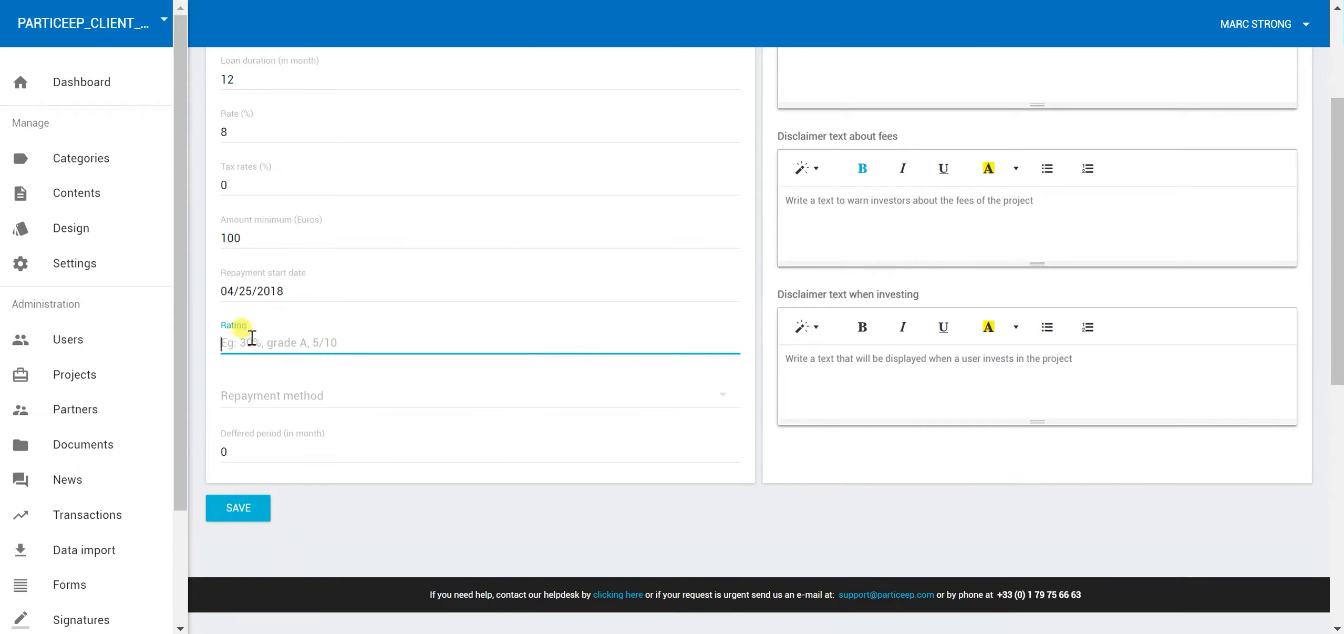
click(348, 395)
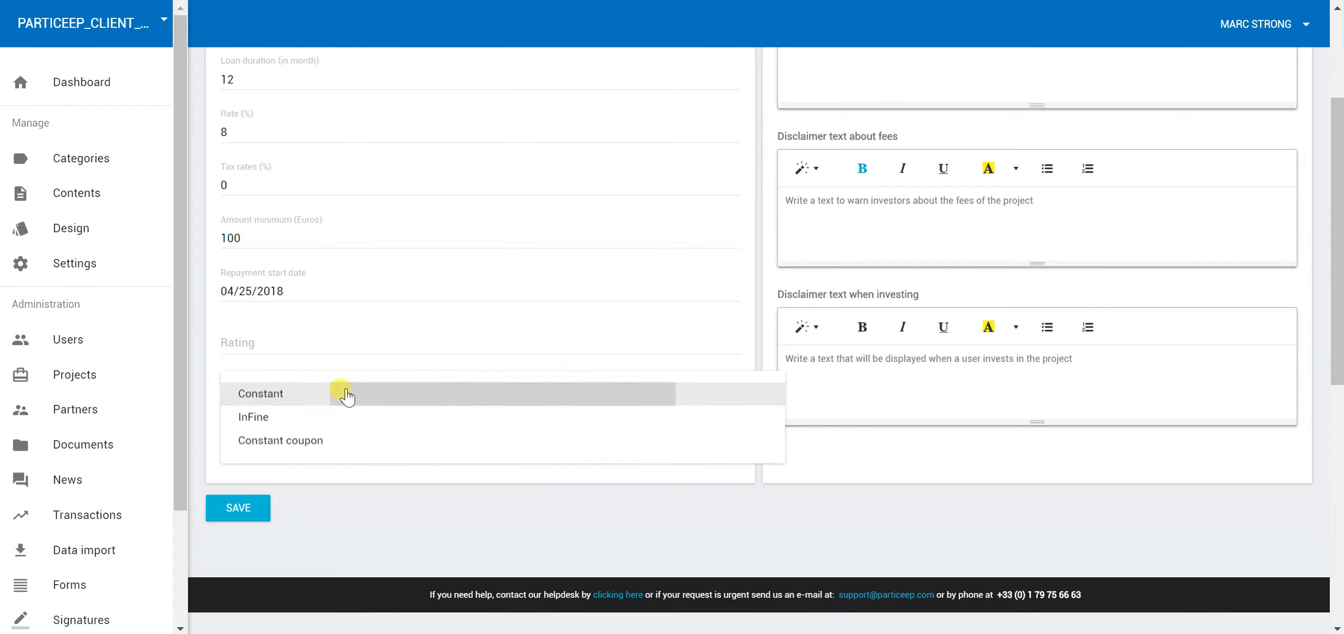
click(300, 392)
scroll(263, 322, down, 2)
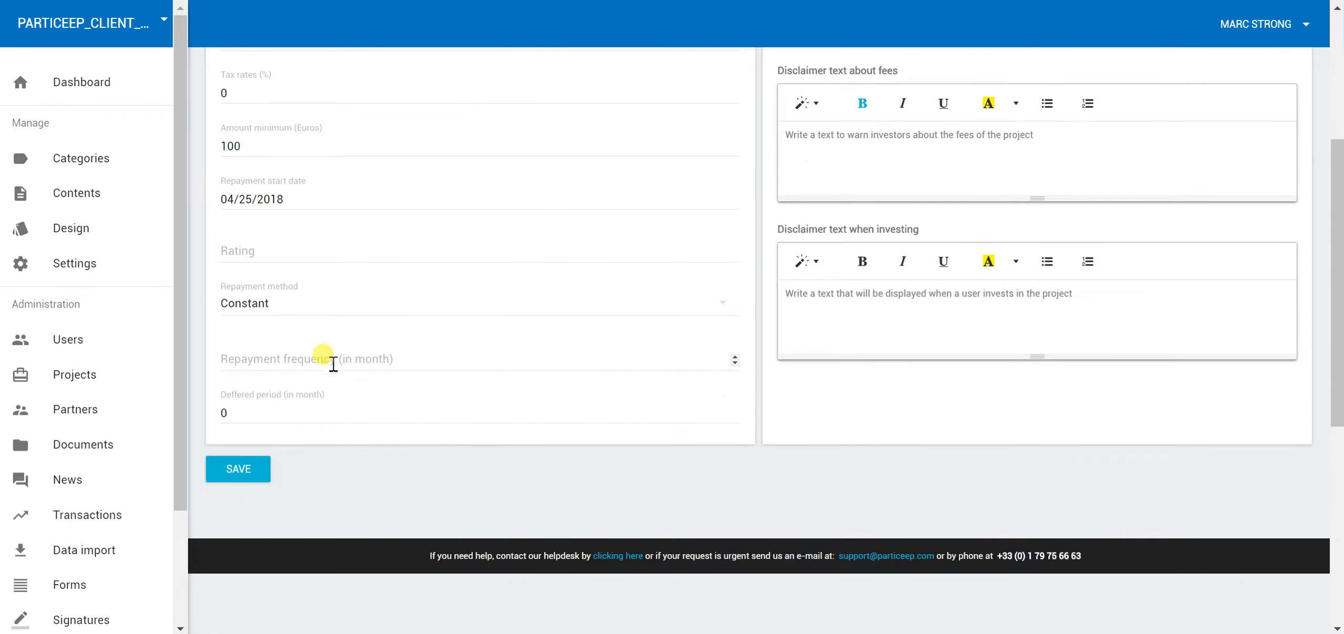
click(292, 360)
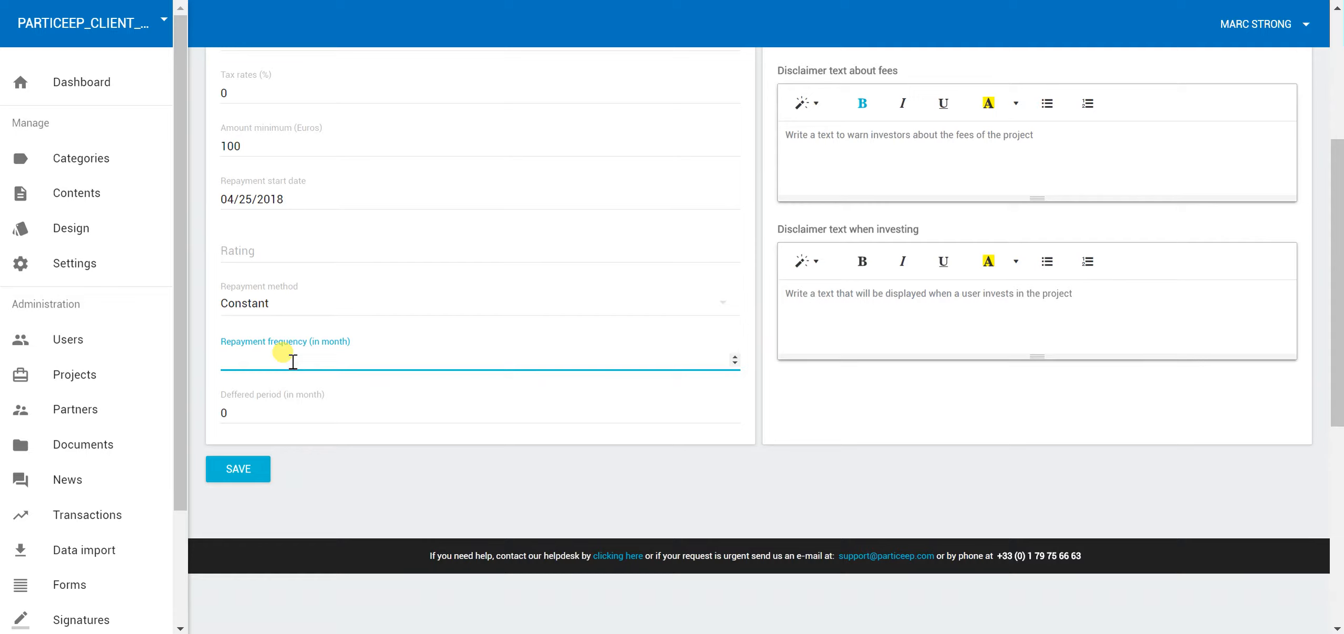
key(Tab)
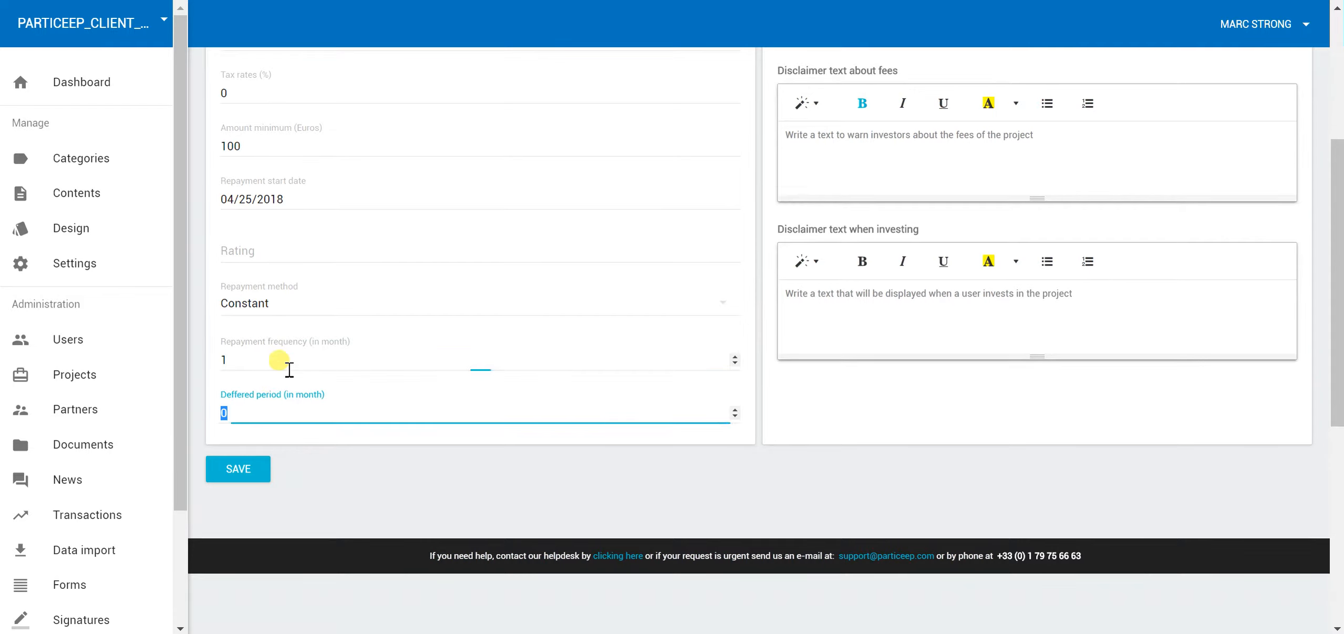
click(241, 469)
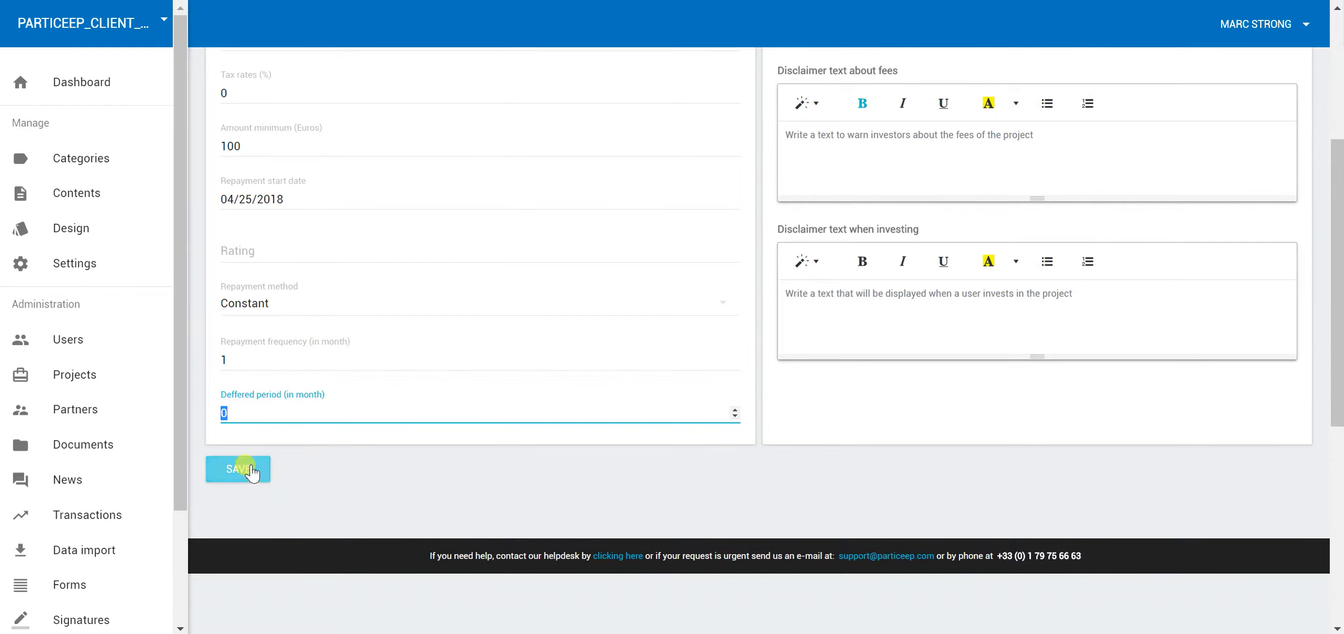
click(255, 473)
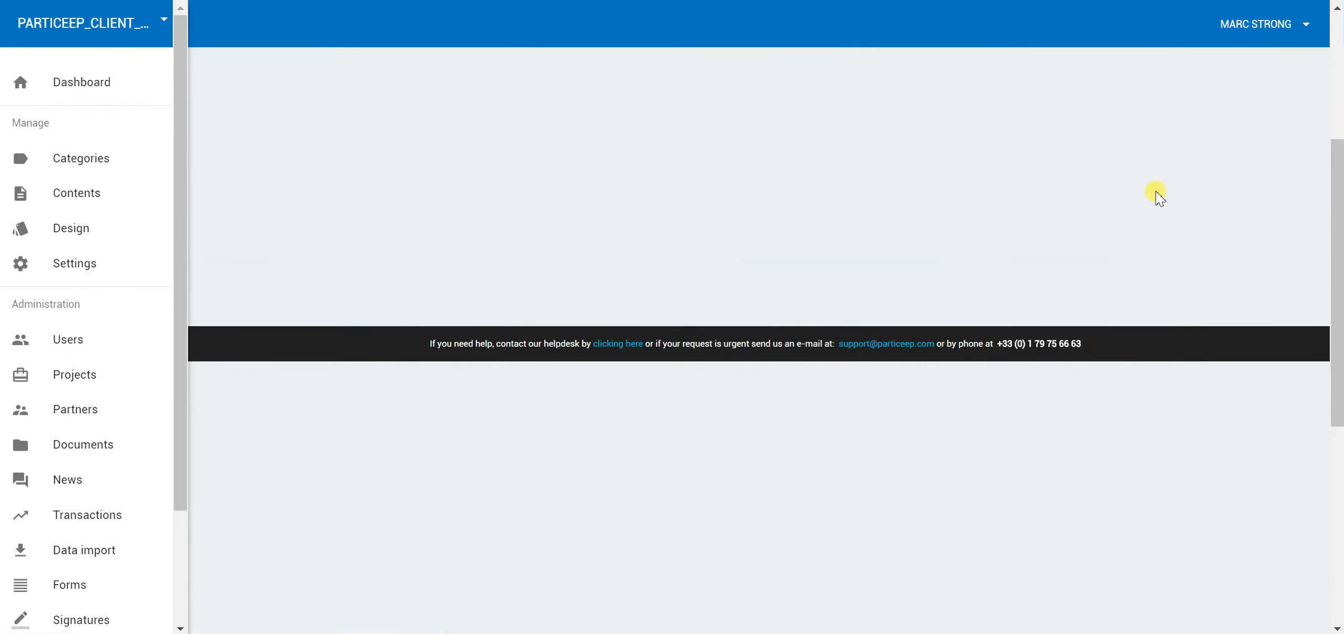
Edit the 'let s test it' fundraise and review its 12 monthly payments of €86,988.43
scroll(1142, 235, up, 5)
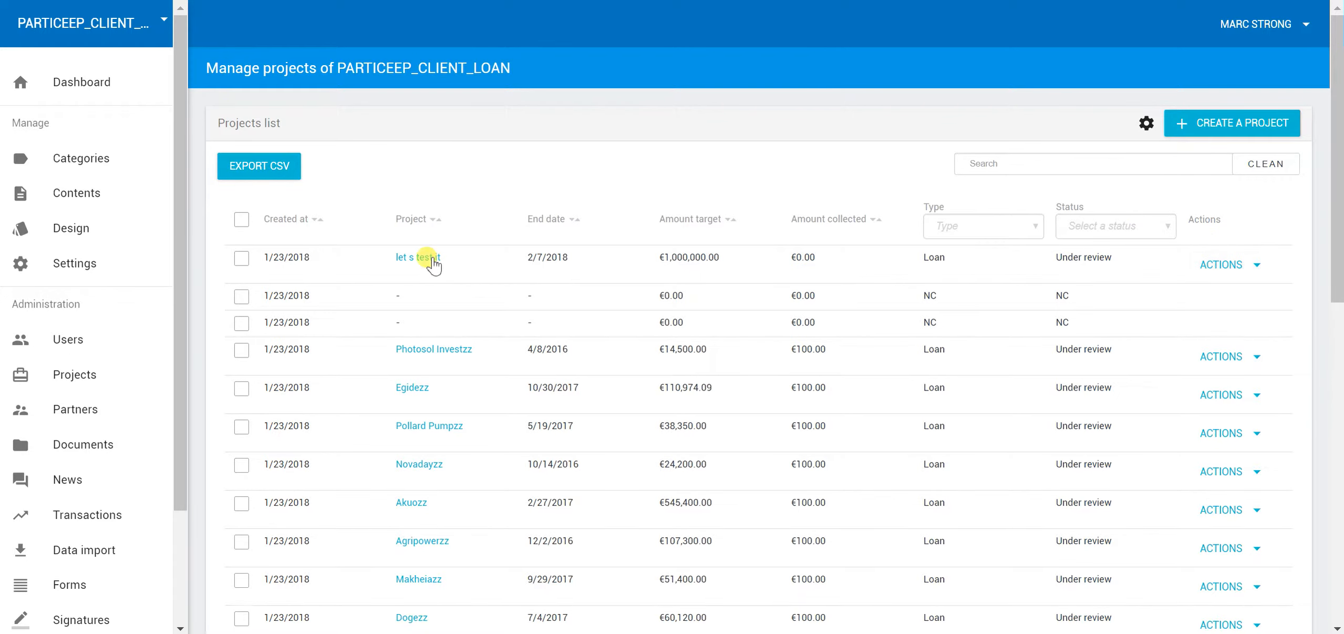
click(1226, 265)
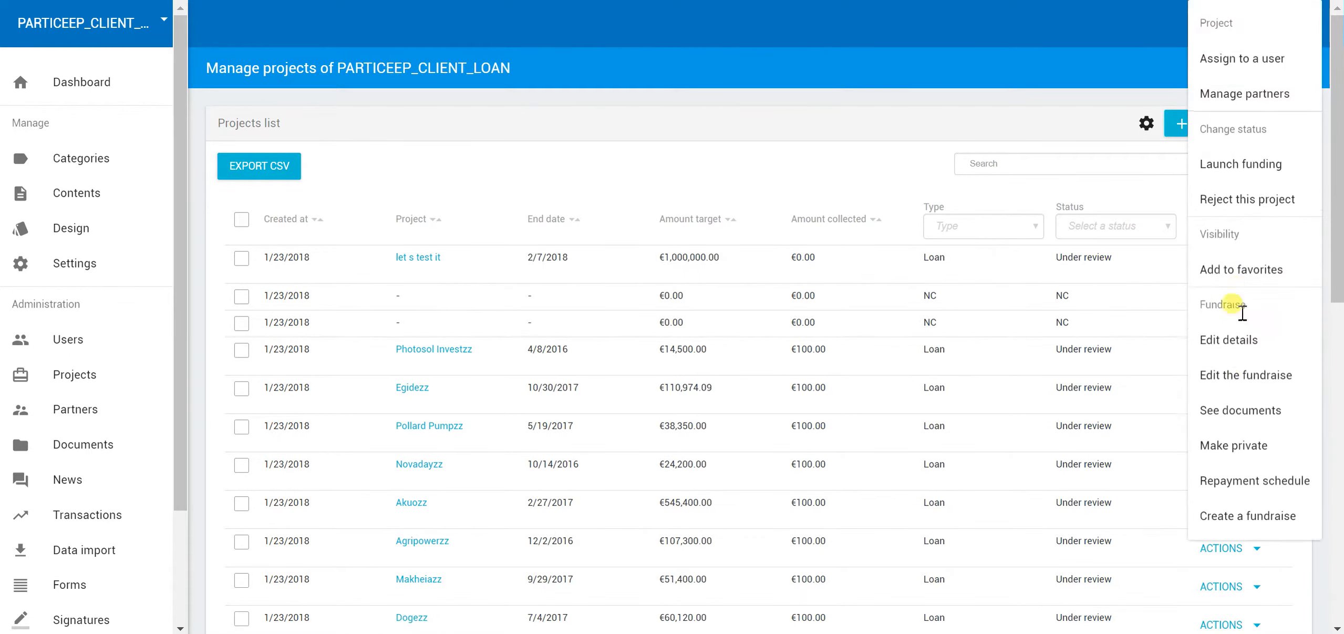
click(1245, 375)
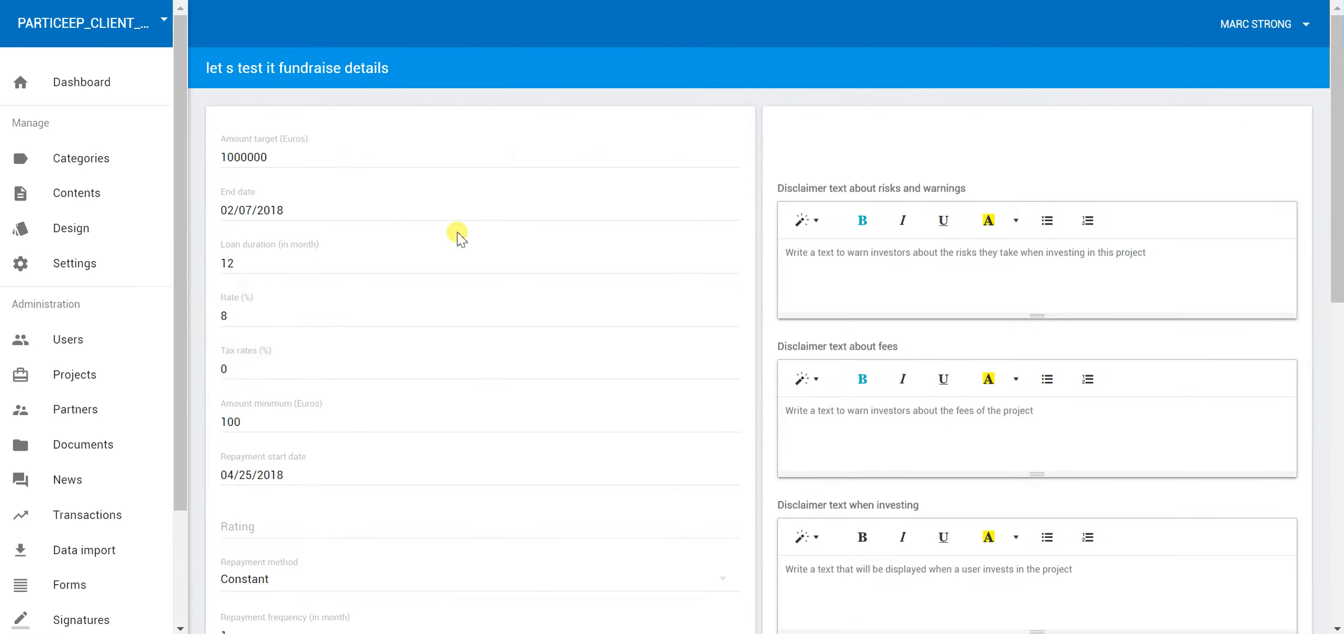
scroll(711, 258, down, 10)
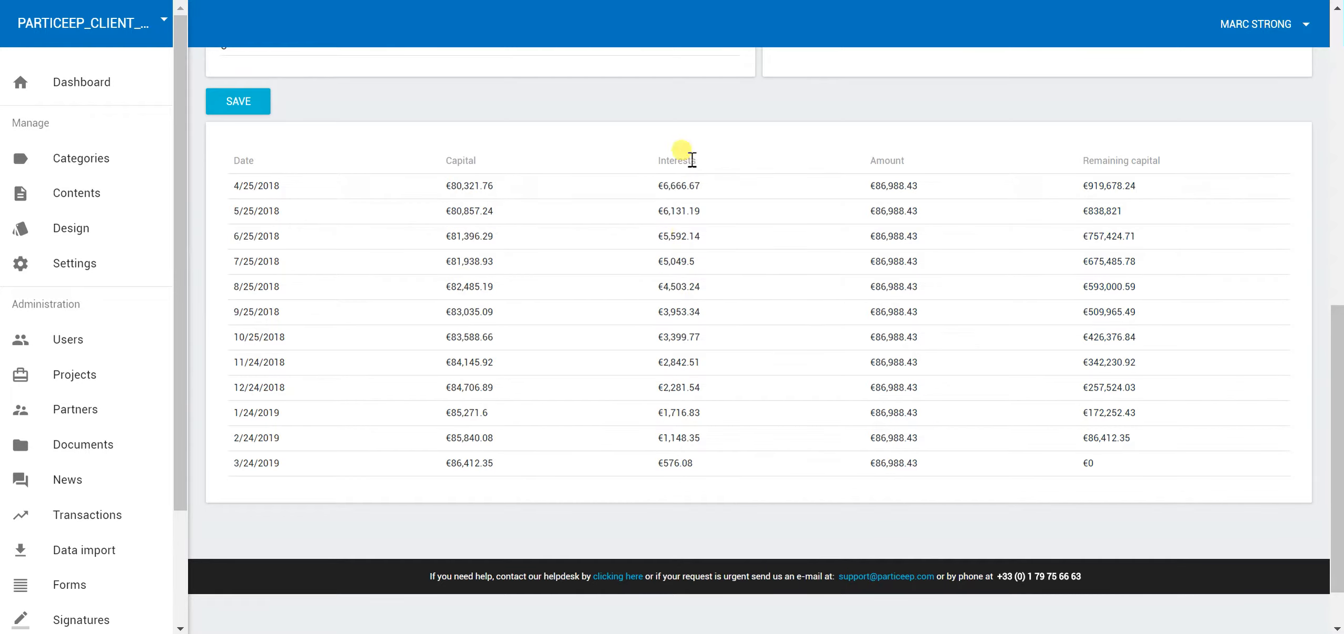
drag(883, 188, 924, 184)
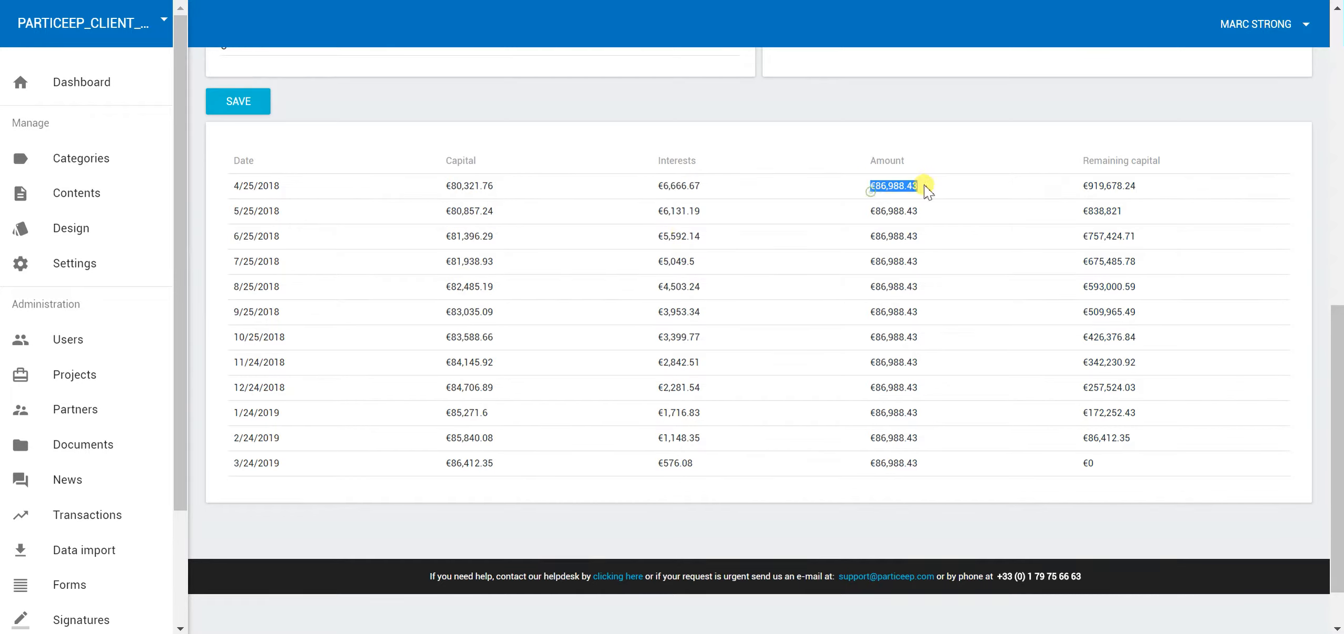
drag(1094, 186, 1122, 185)
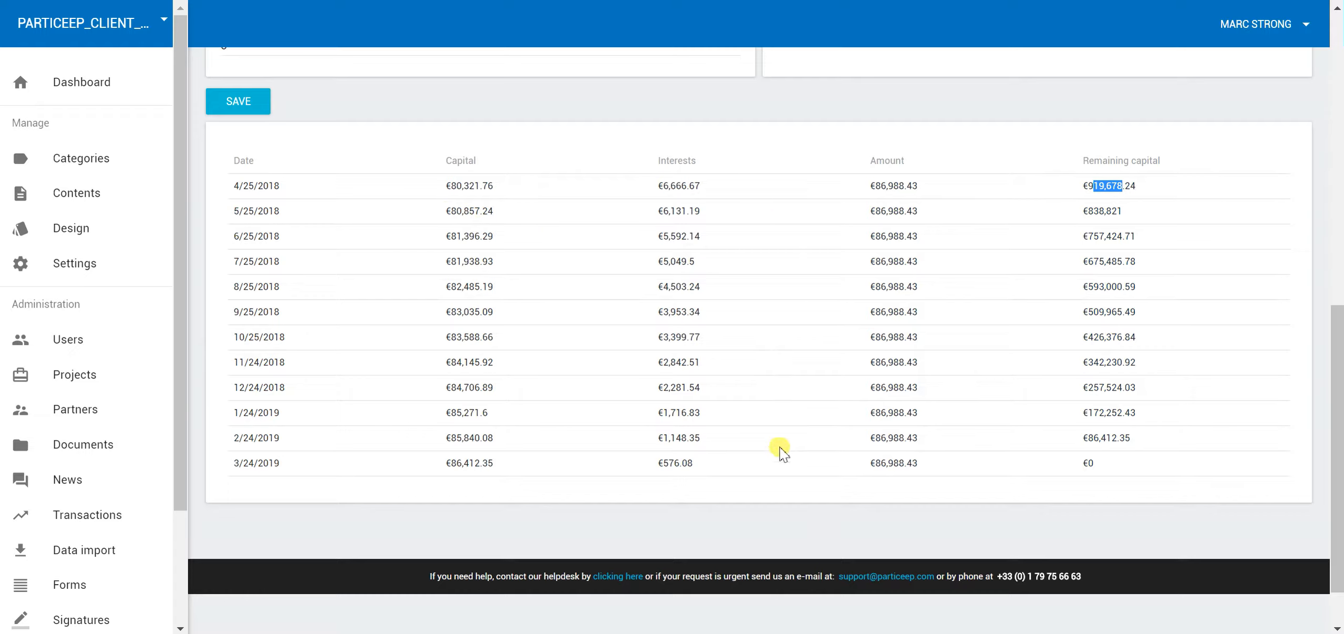
scroll(782, 378, up, 7)
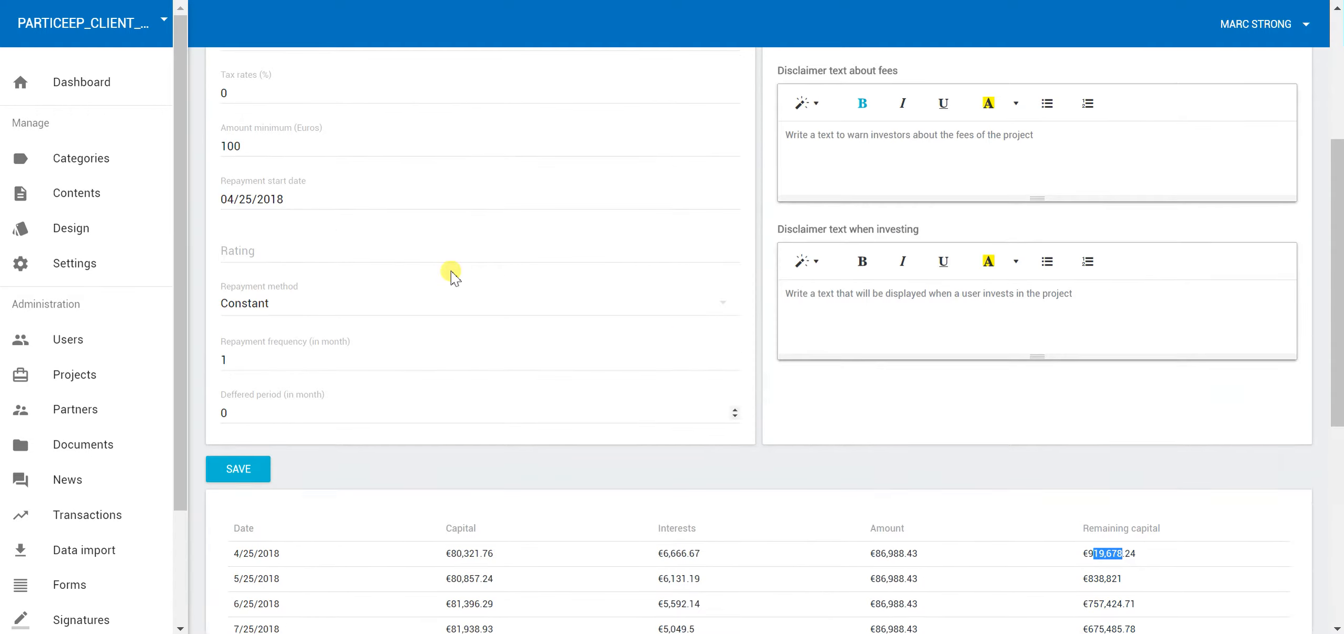
scroll(251, 172, up, 2)
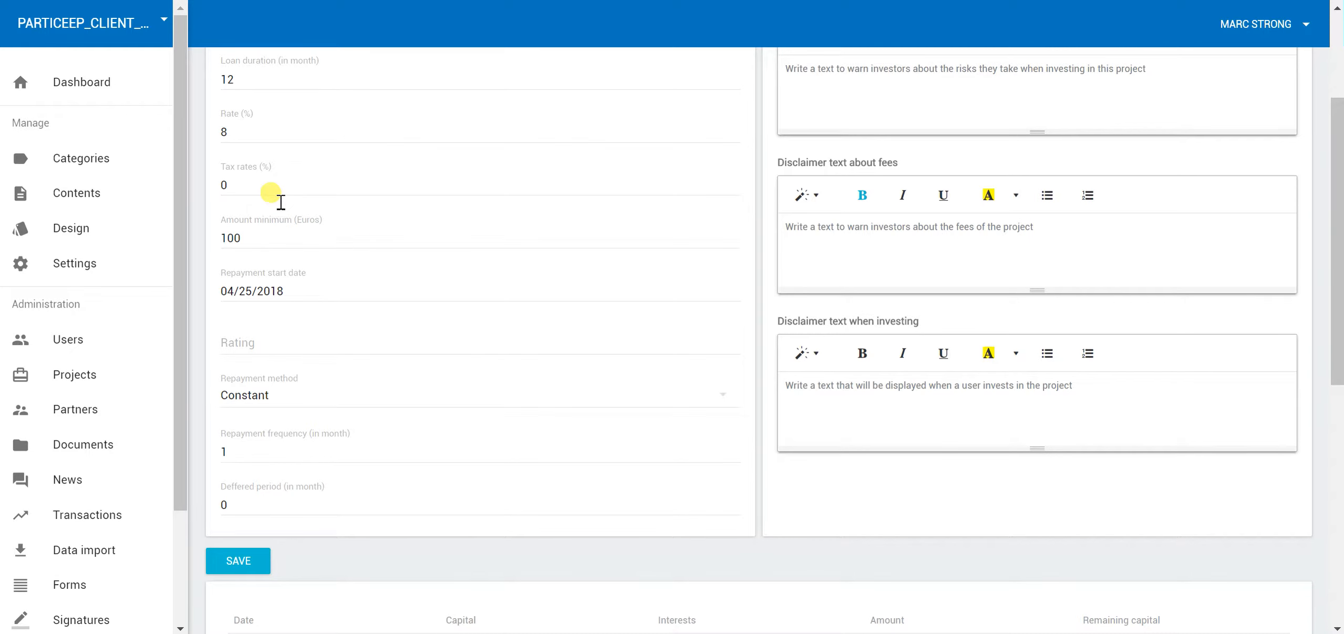
scroll(878, 347, down, 8)
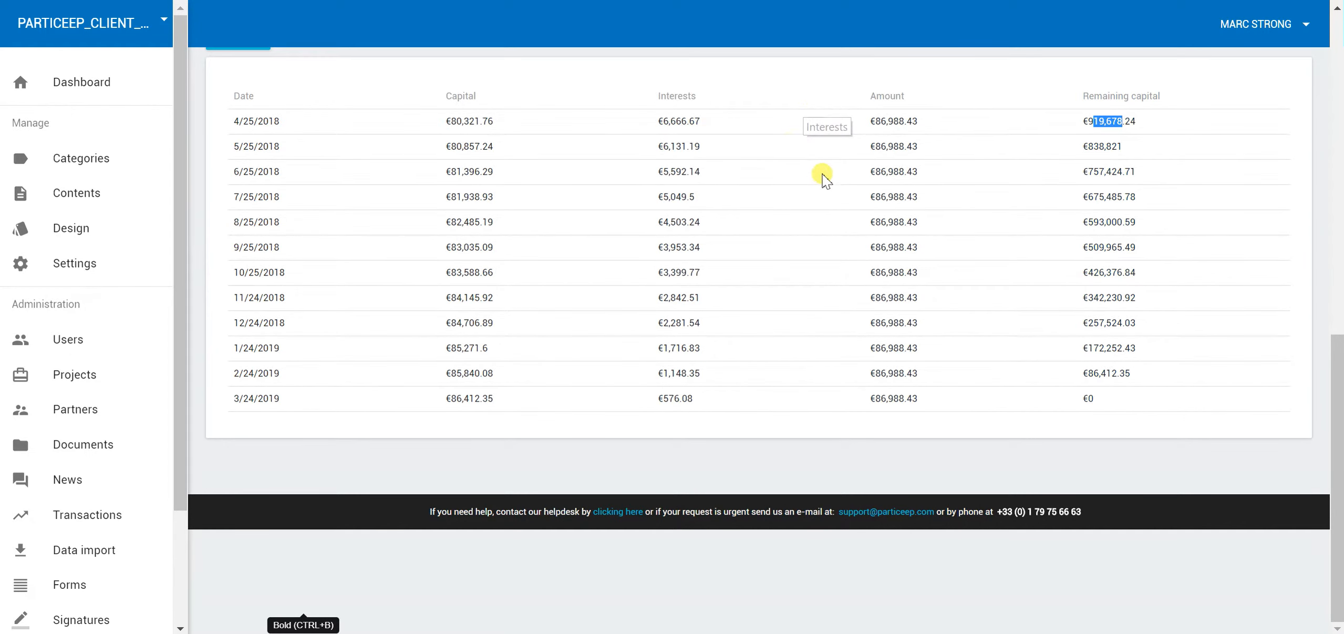
drag(657, 121, 695, 122)
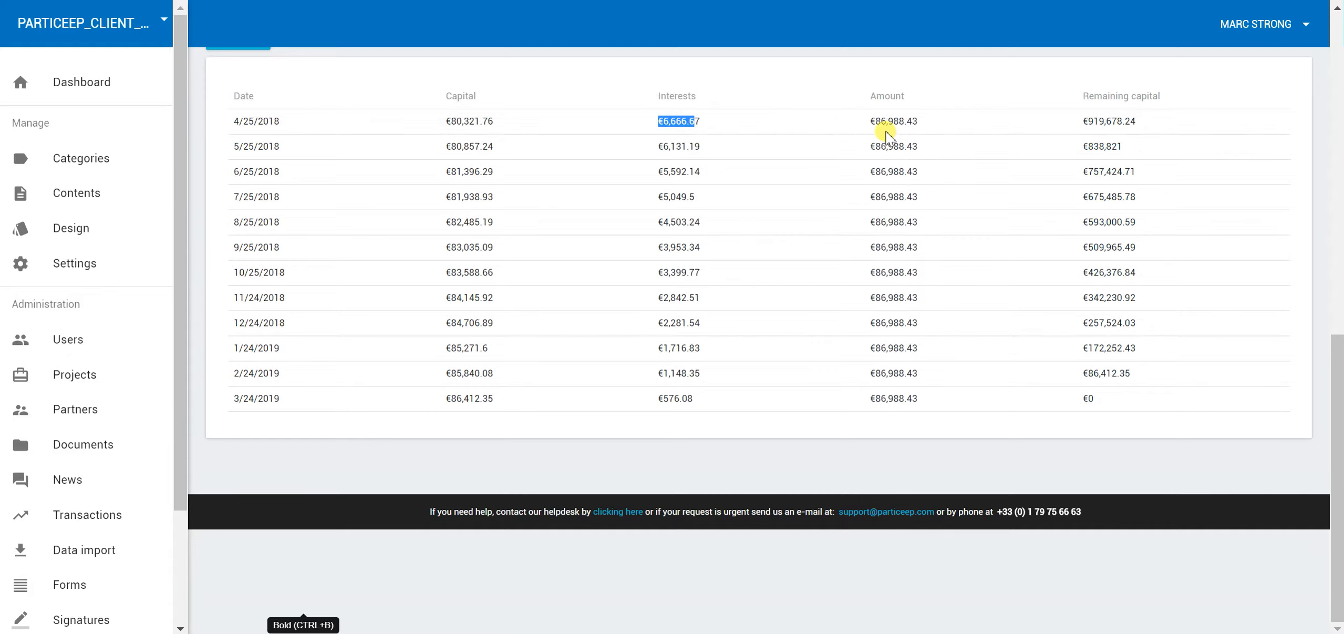
double_click(461, 121)
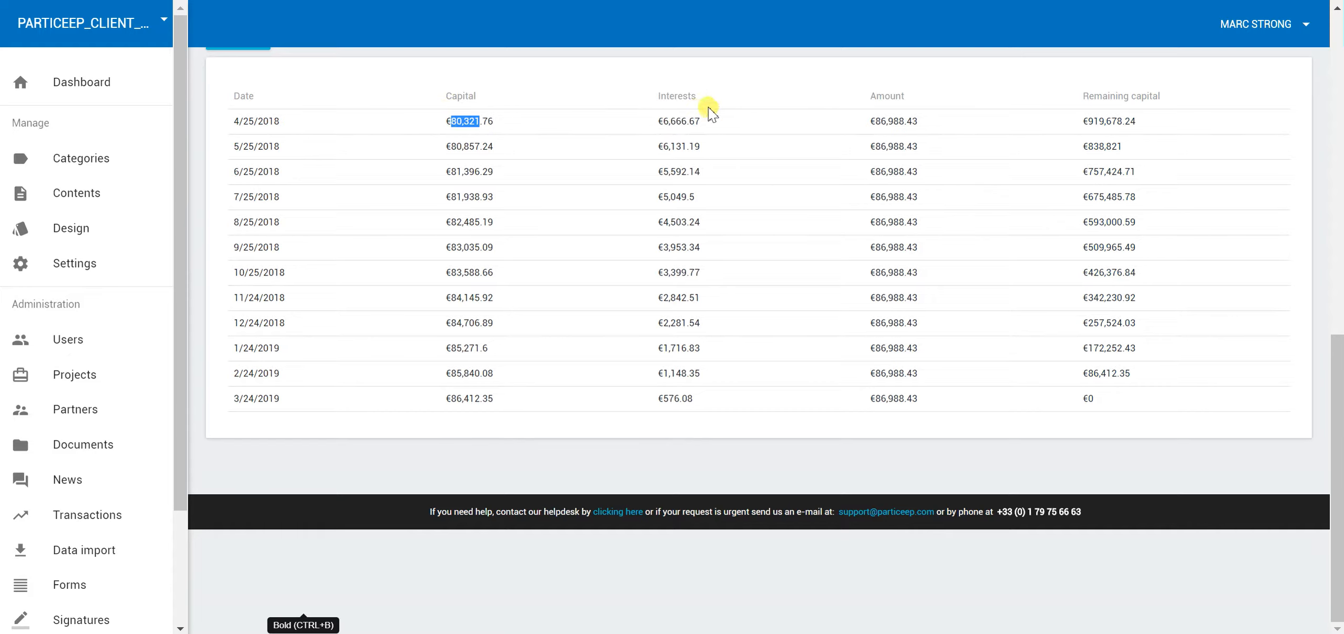
click(456, 117)
drag(670, 121, 701, 120)
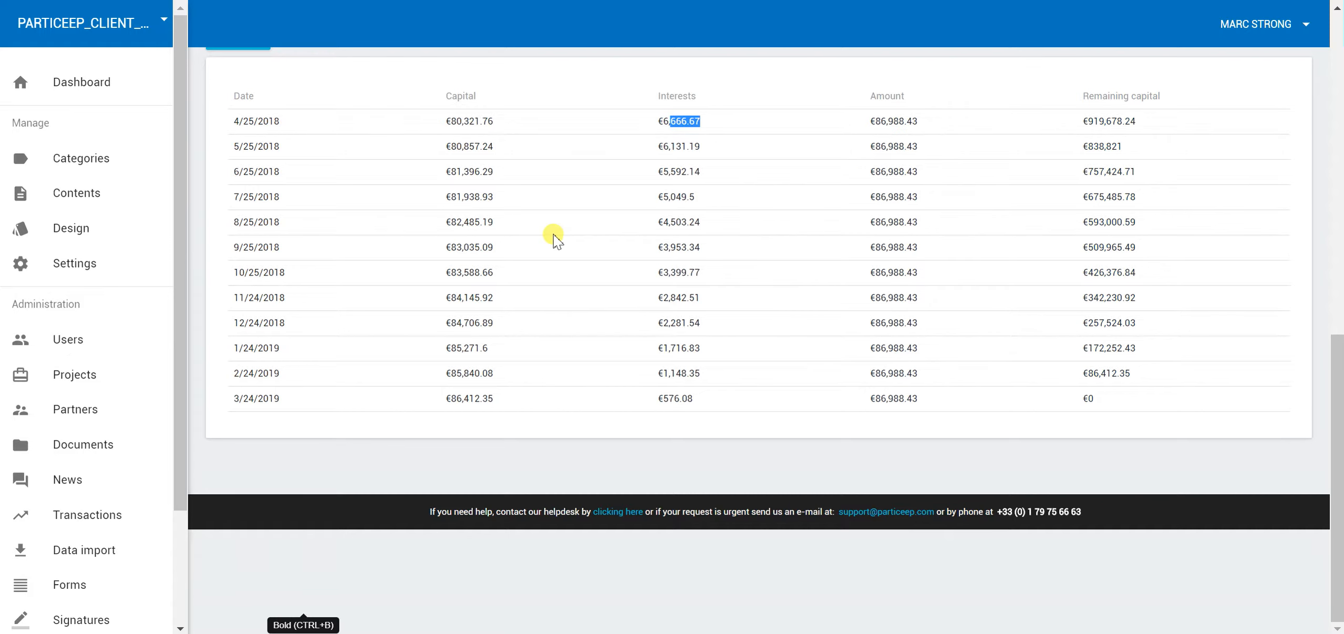
scroll(571, 261, up, 2)
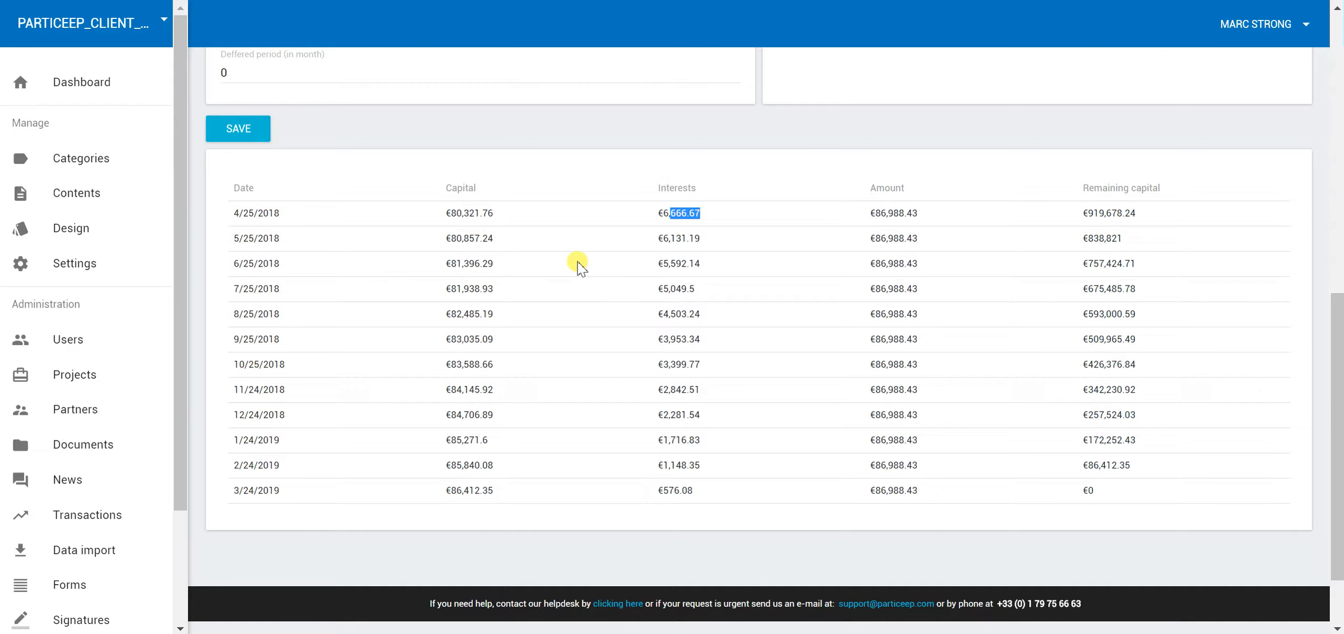
scroll(736, 266, up, 9)
scroll(738, 265, down, 10)
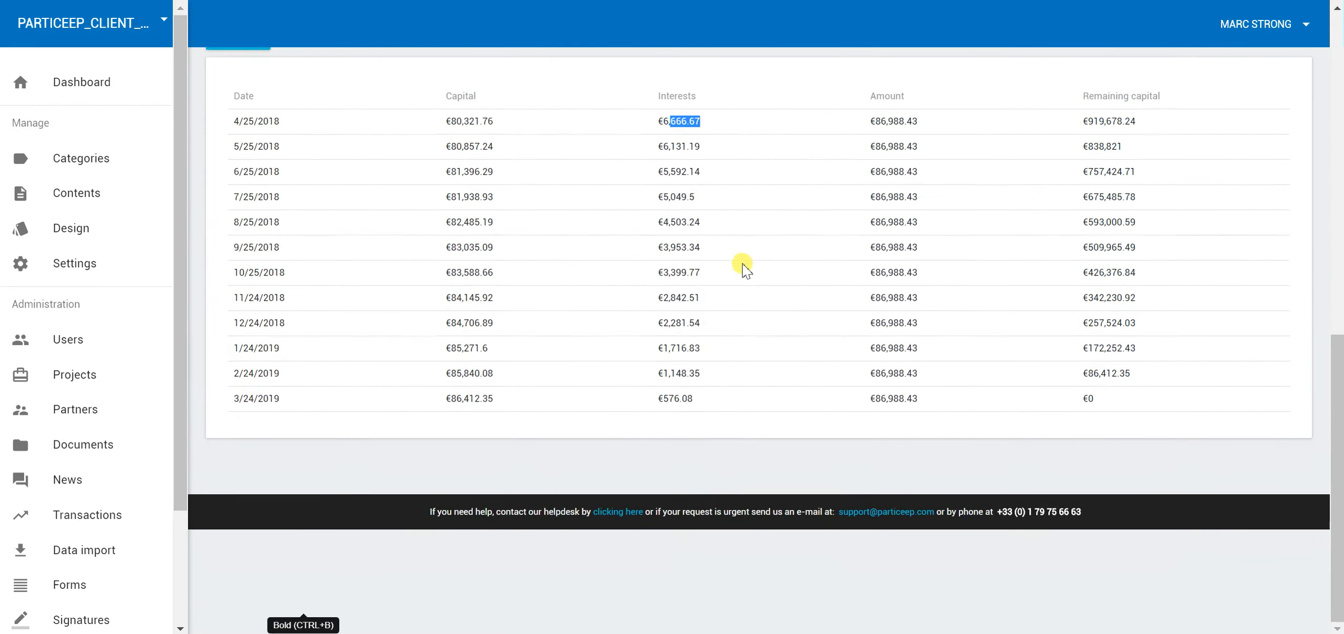
scroll(745, 269, up, 5)
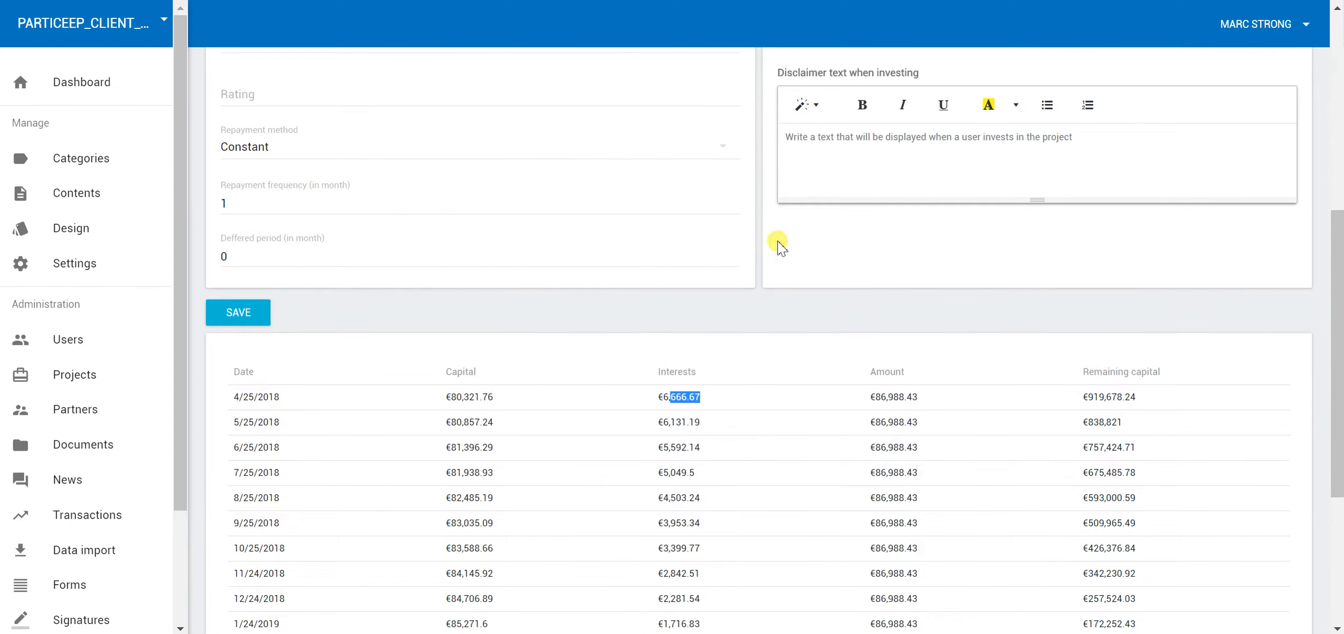
scroll(735, 263, up, 4)
scroll(772, 286, up, 3)
scroll(772, 289, down, 3)
scroll(735, 286, up, 5)
scroll(719, 273, down, 5)
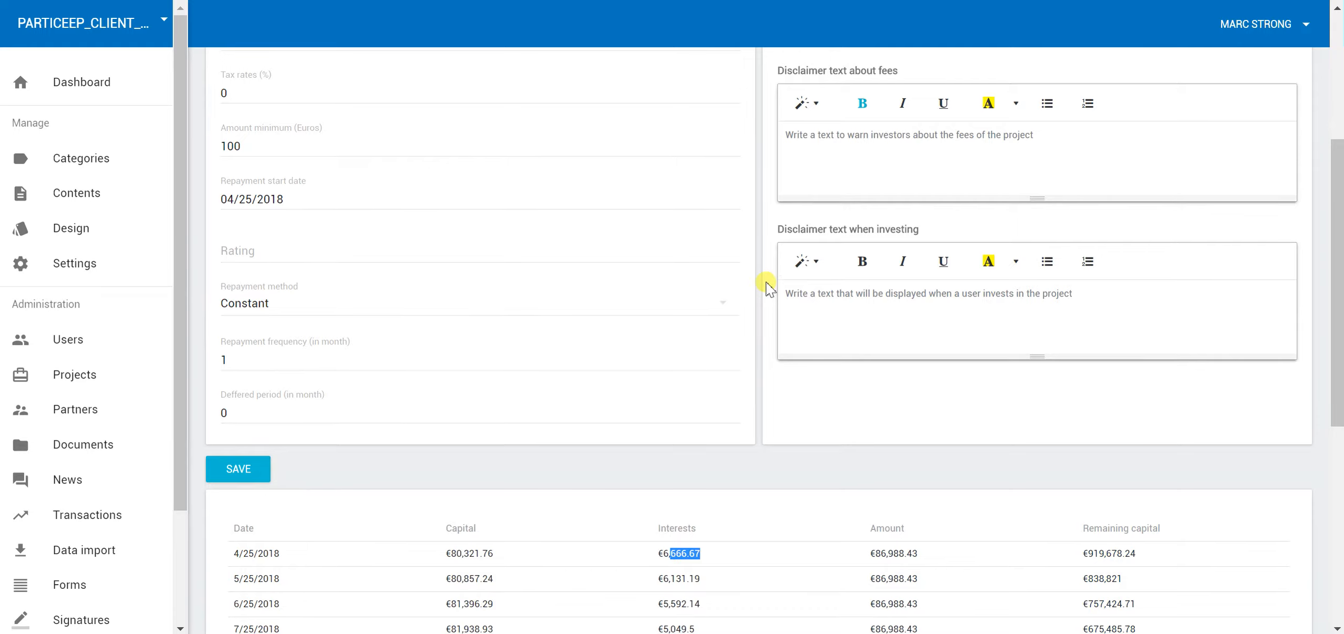
scroll(770, 288, up, 5)
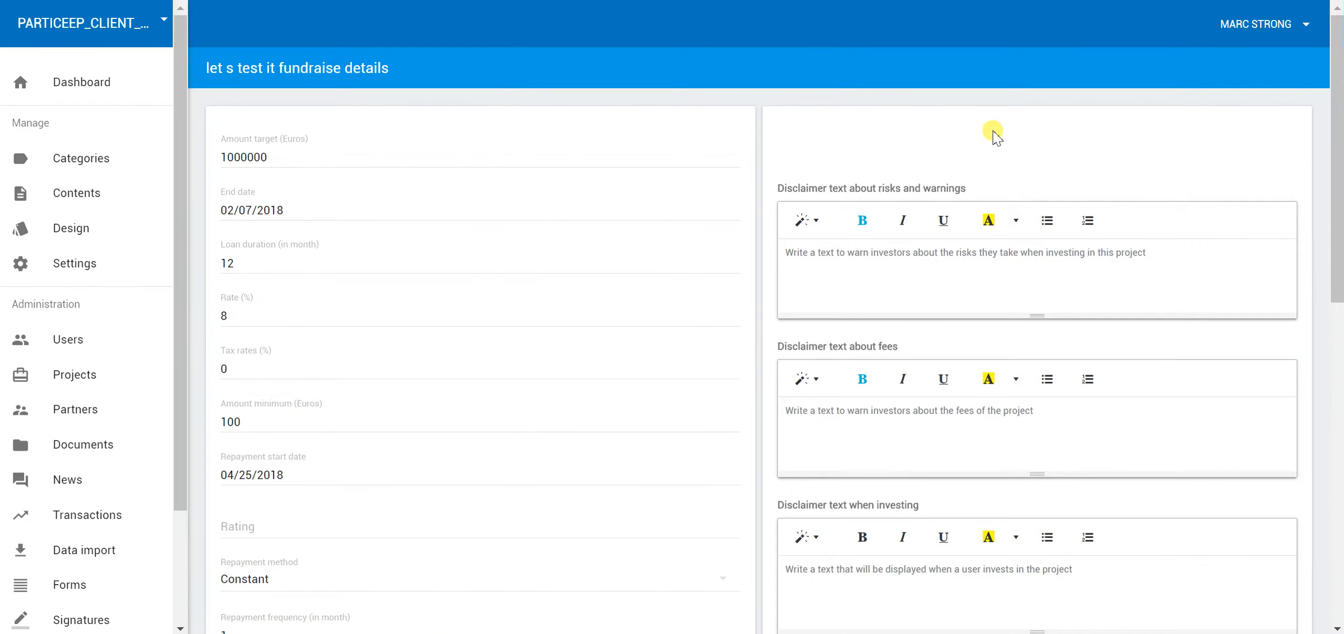
From the projects list, open the documents of the 'let s test it' project
click(97, 378)
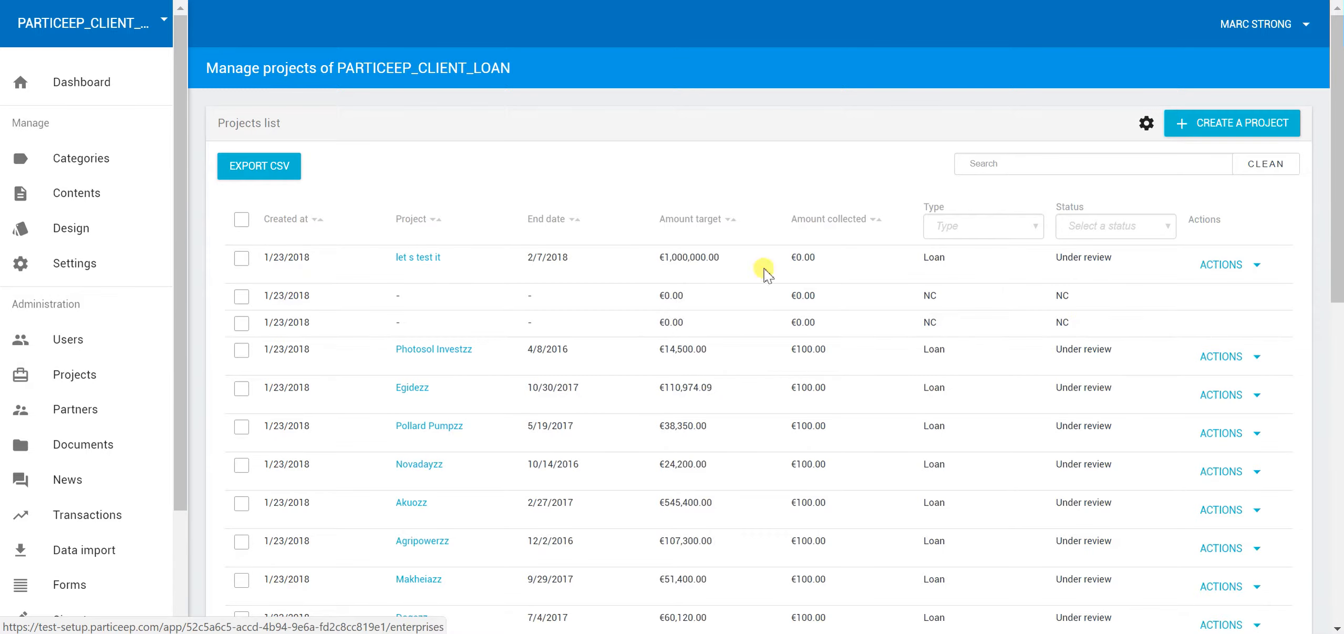
click(1214, 267)
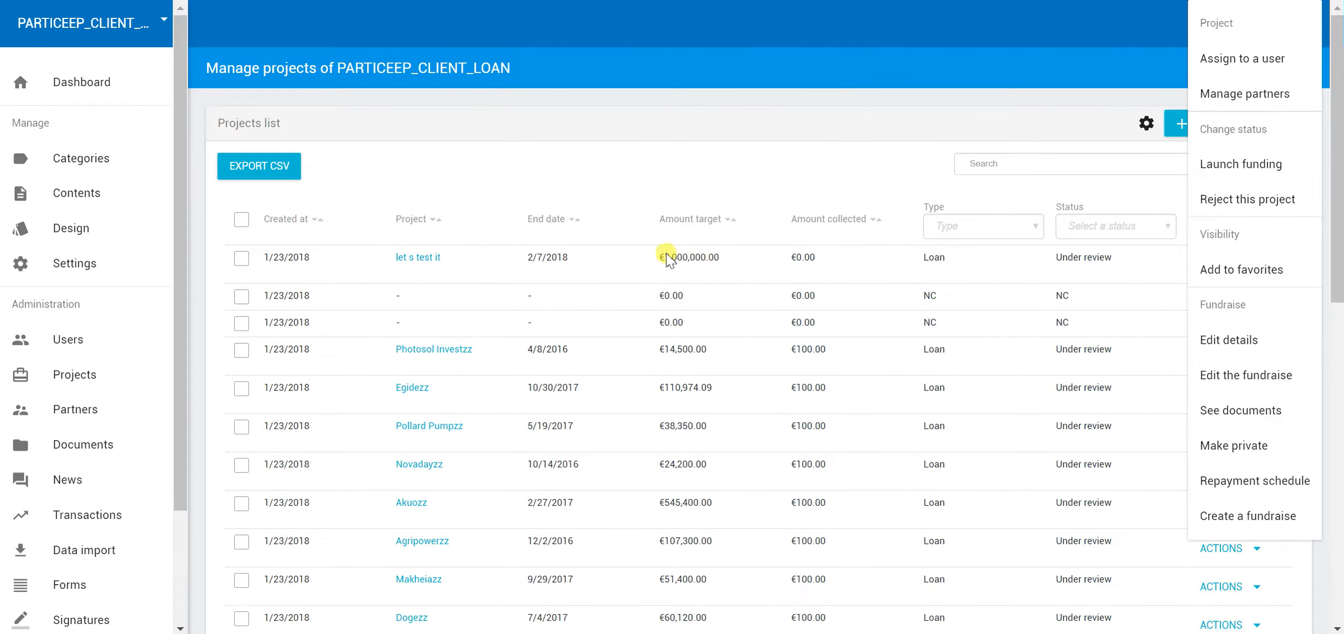
click(1233, 419)
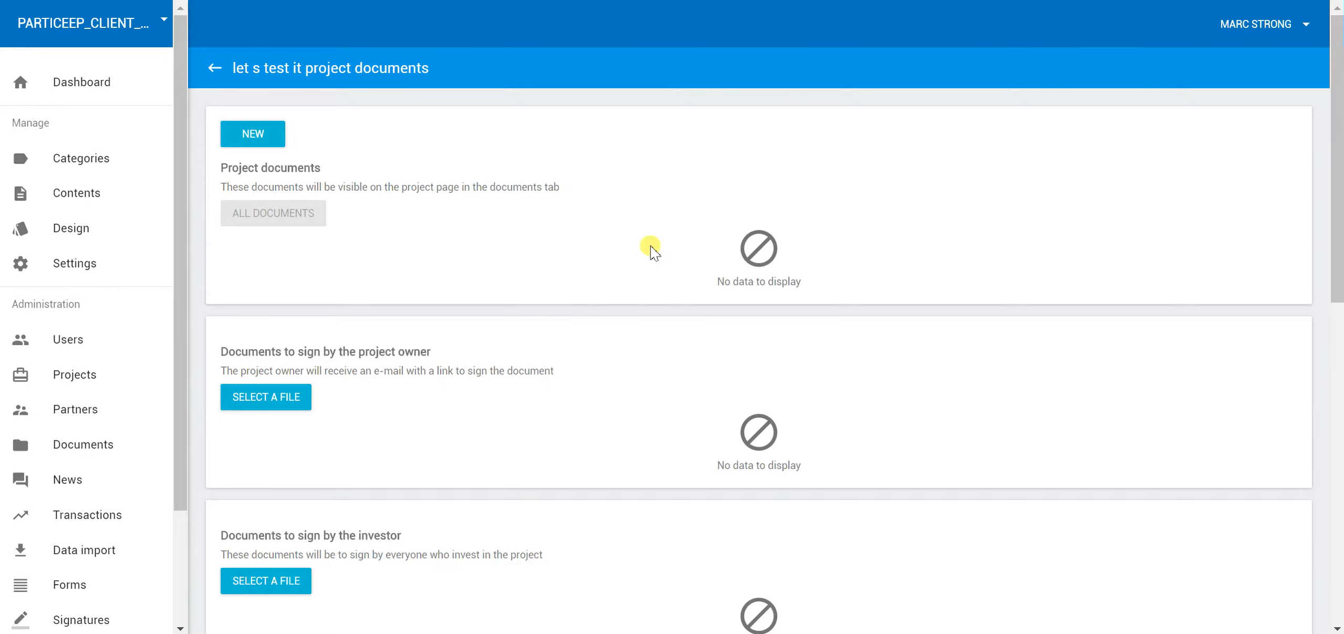
Review the investor signing section of the documents page, then return to Projects
scroll(539, 248, down, 1)
scroll(378, 176, up, 1)
scroll(357, 164, up, 1)
scroll(537, 240, down, 3)
scroll(531, 225, up, 3)
scroll(565, 221, down, 2)
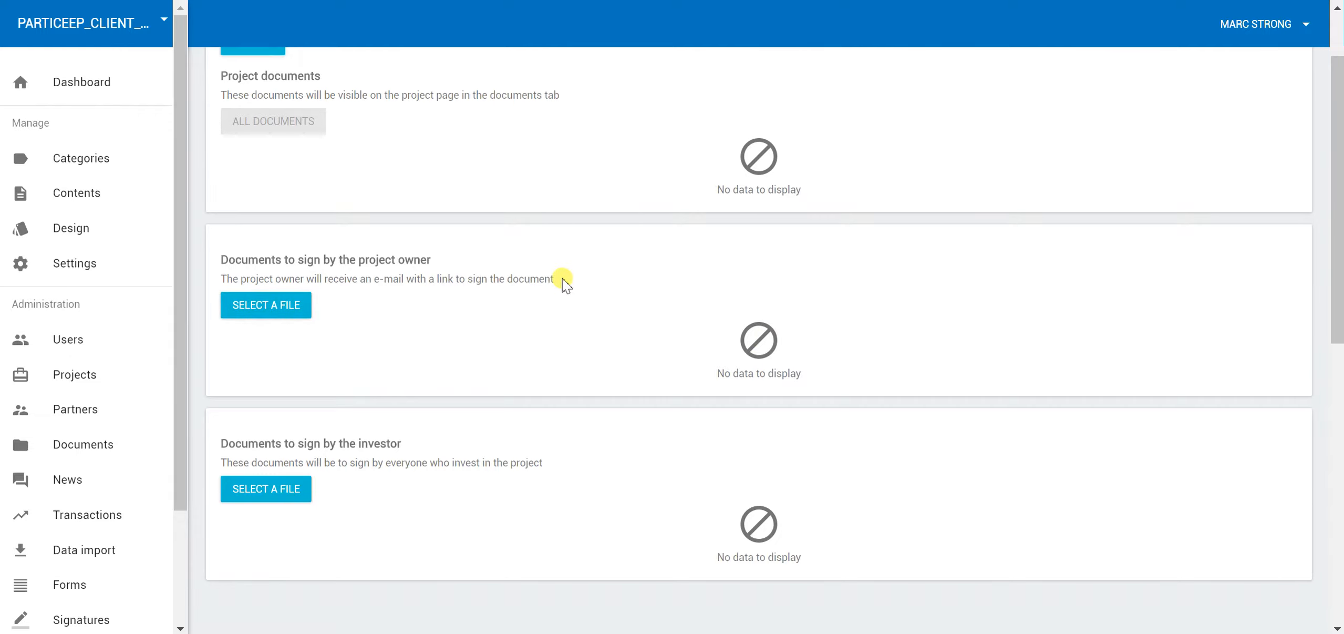
scroll(562, 285, down, 2)
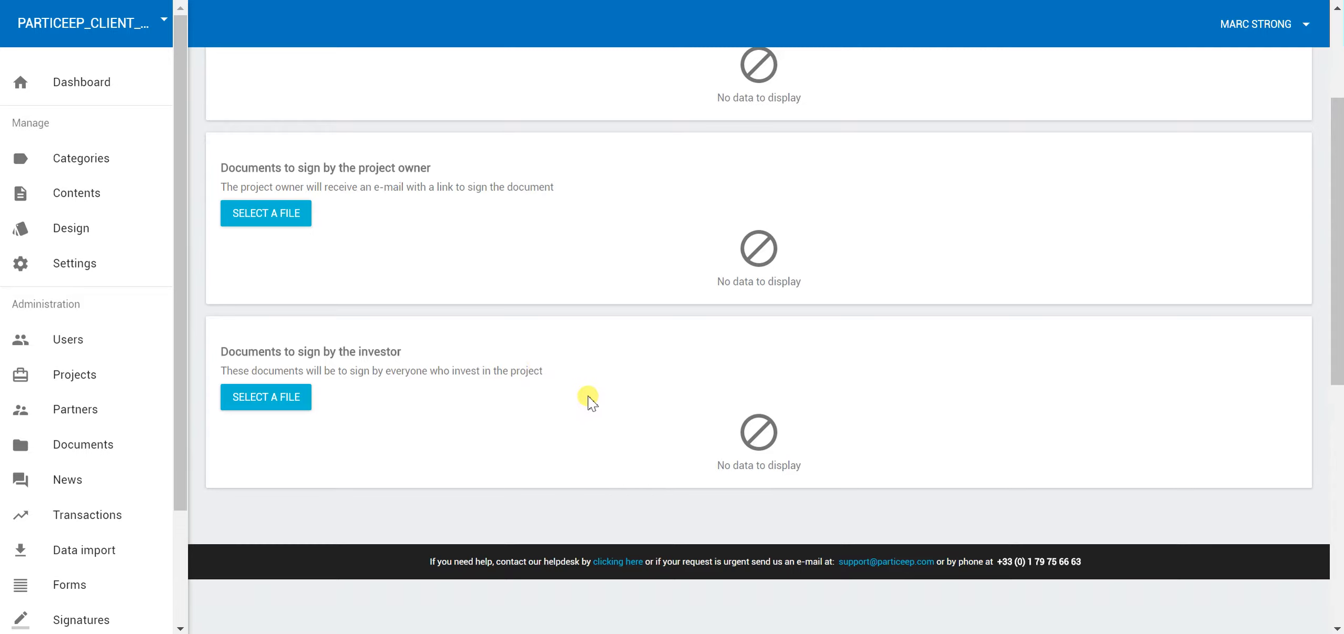
drag(545, 371, 216, 342)
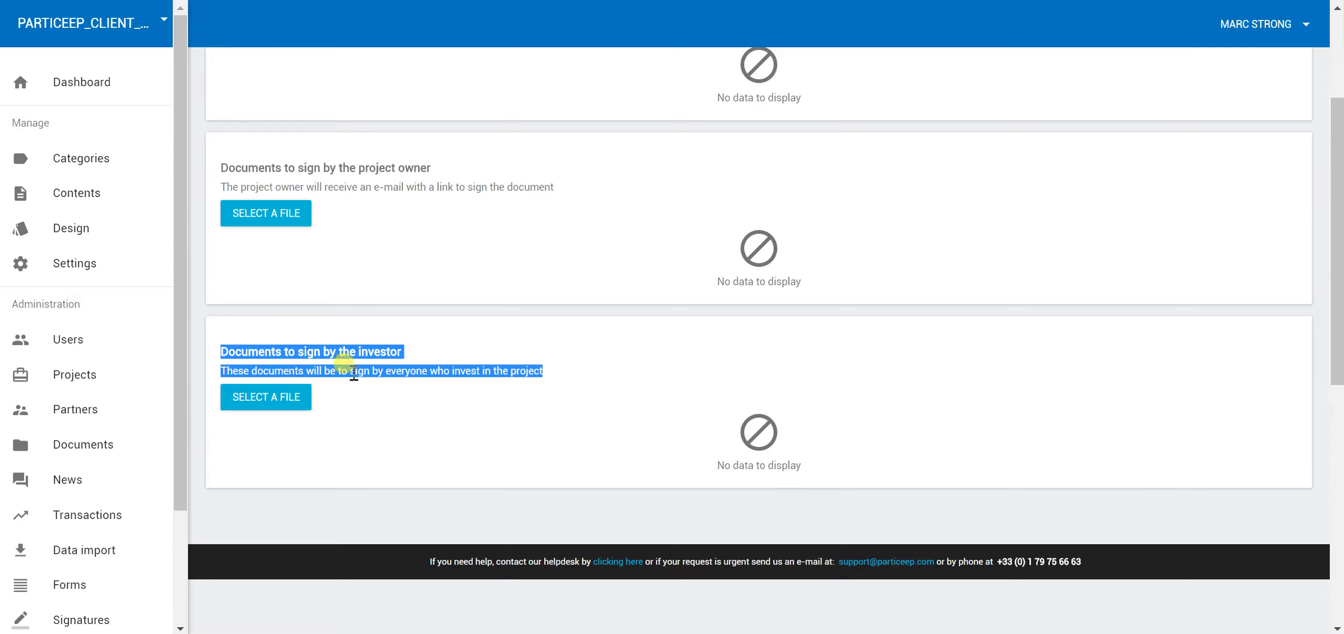
click(406, 374)
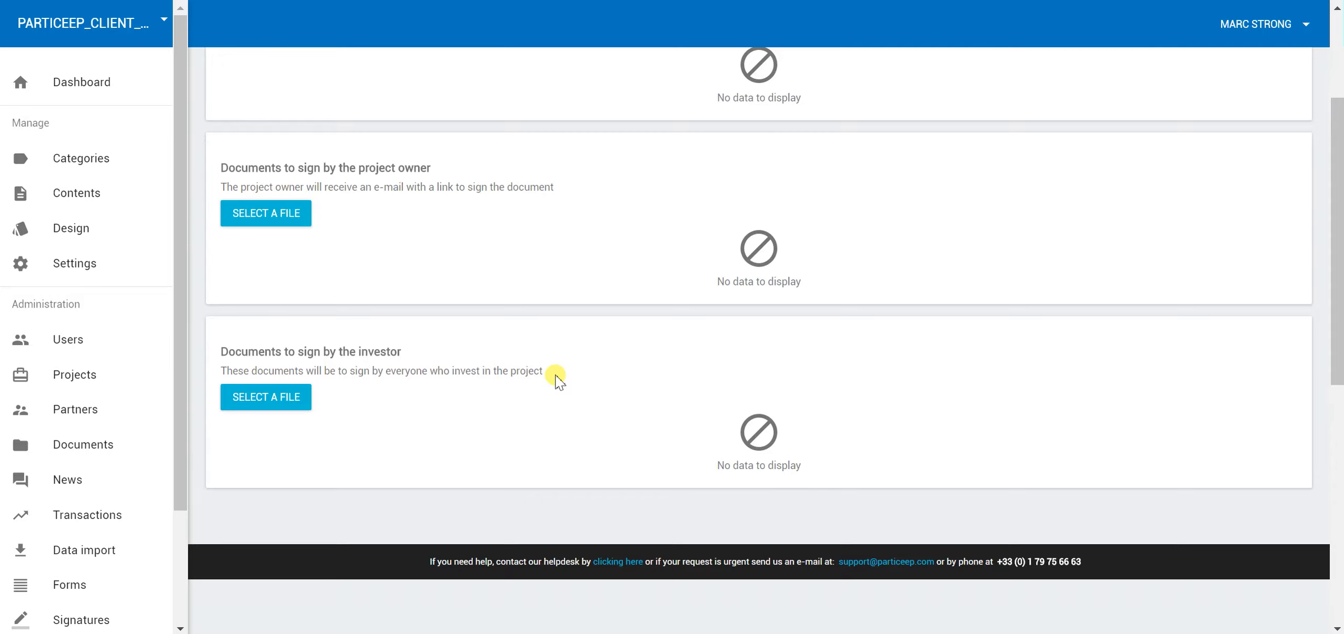
click(100, 375)
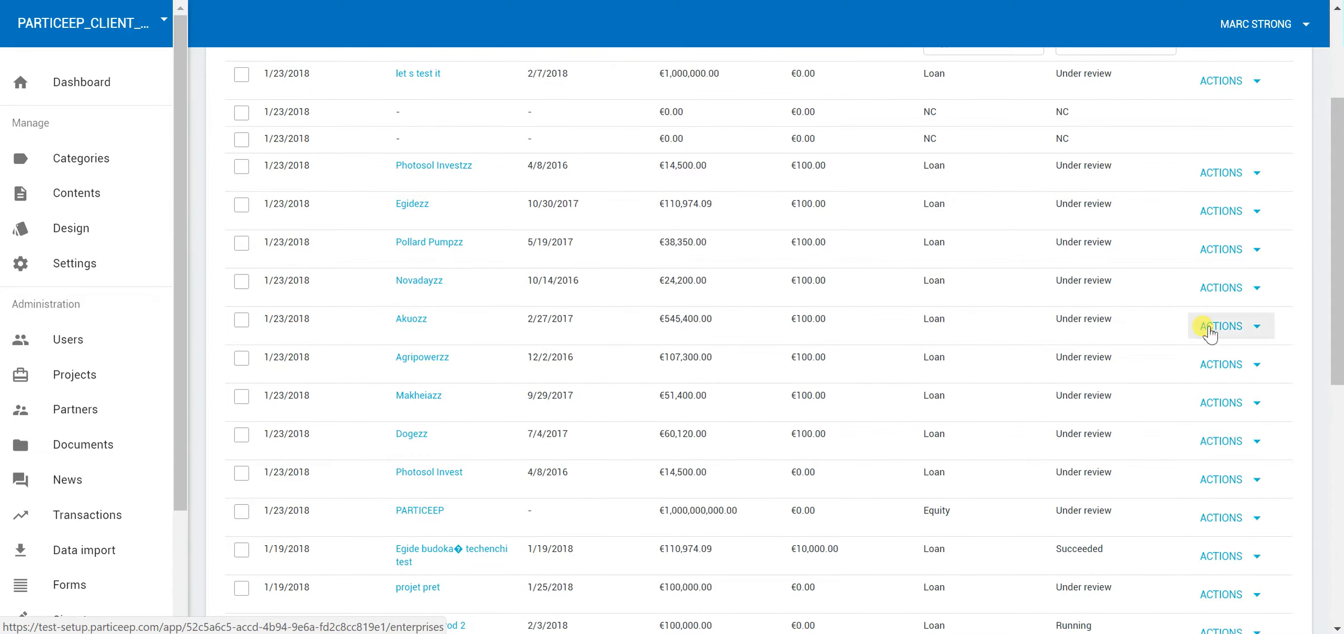
Choose Make private from the 'let s test it' actions menu to reach the confirmation
click(1208, 328)
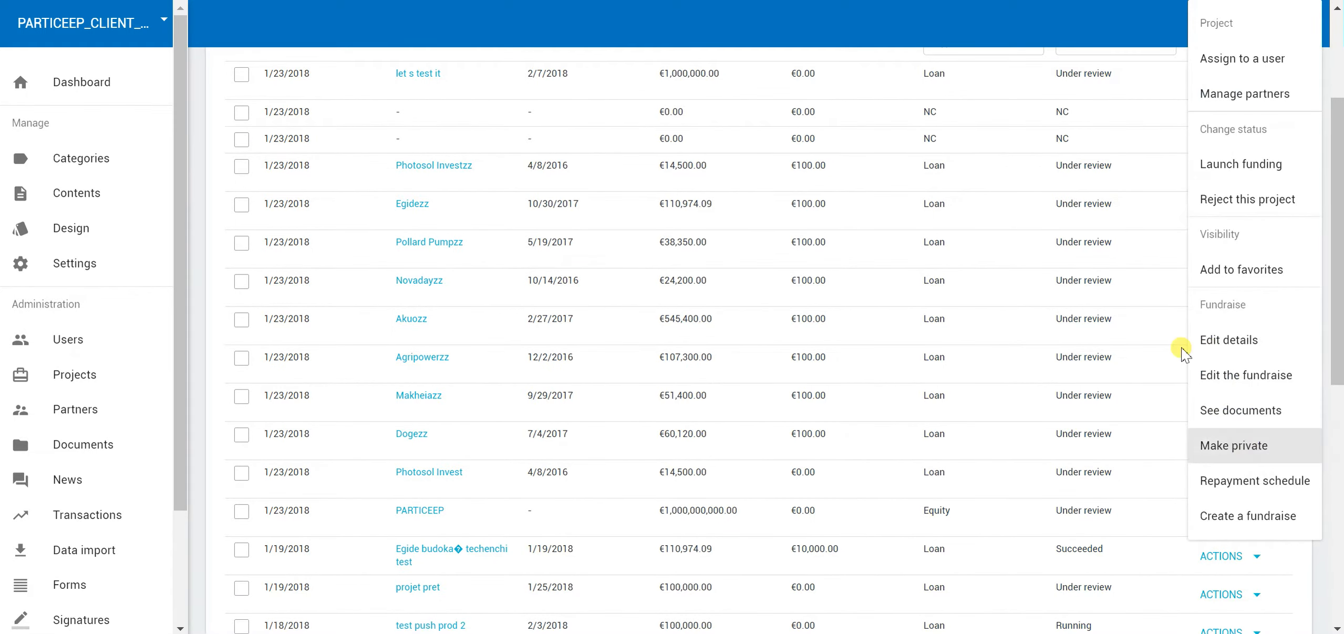
click(1127, 279)
scroll(1134, 275, up, 3)
scroll(1145, 247, down, 2)
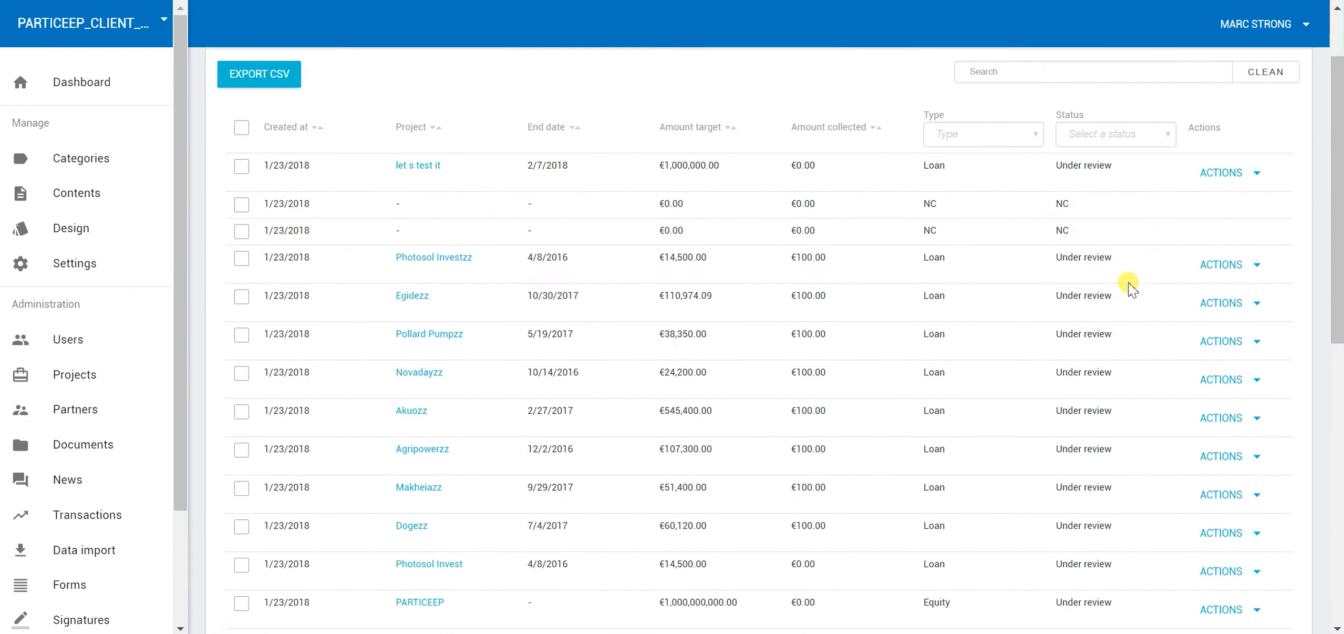
click(1214, 176)
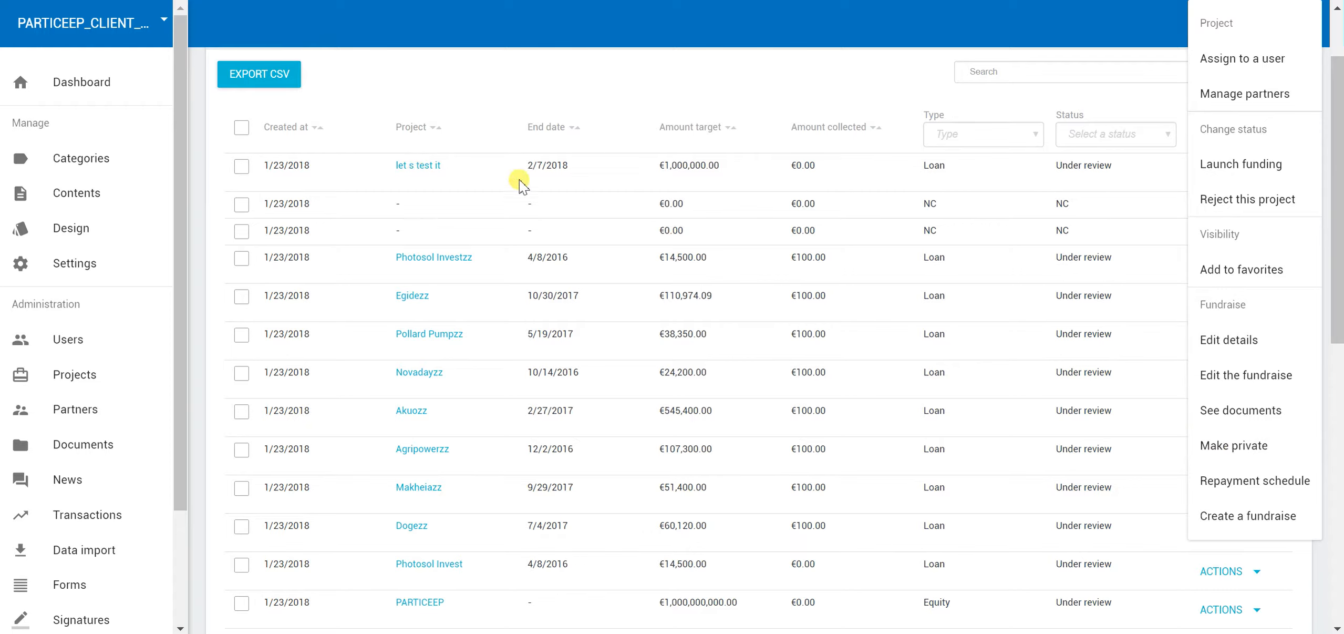
click(549, 172)
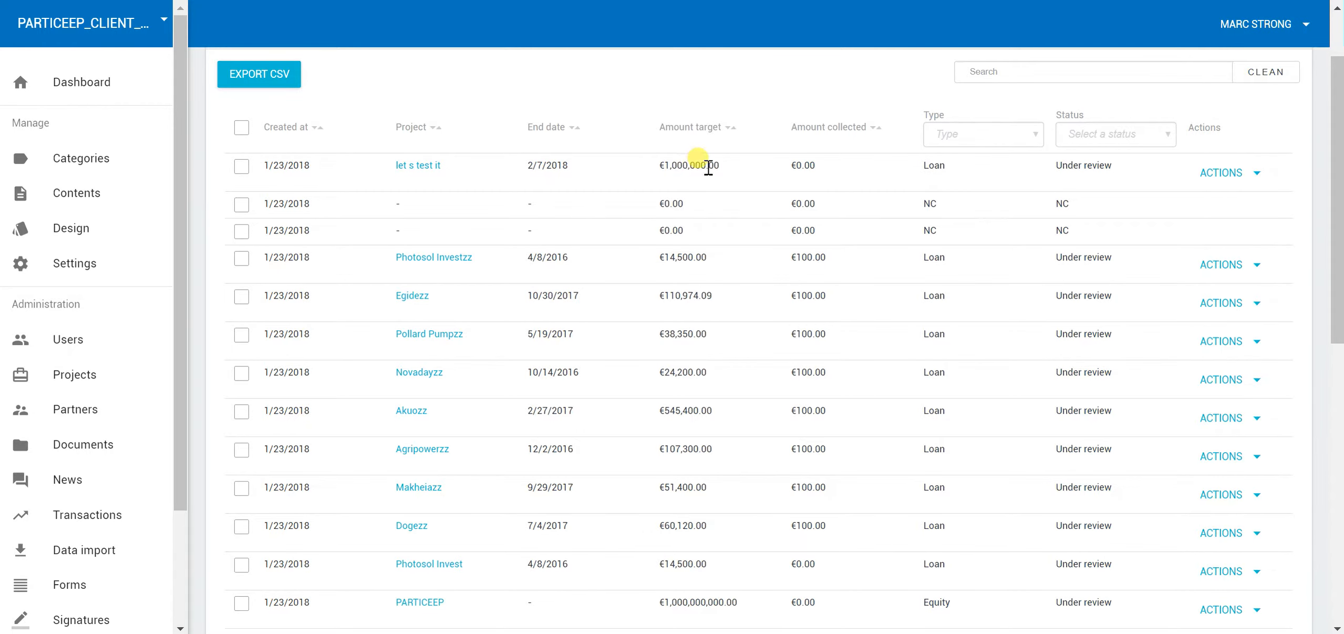
click(1224, 172)
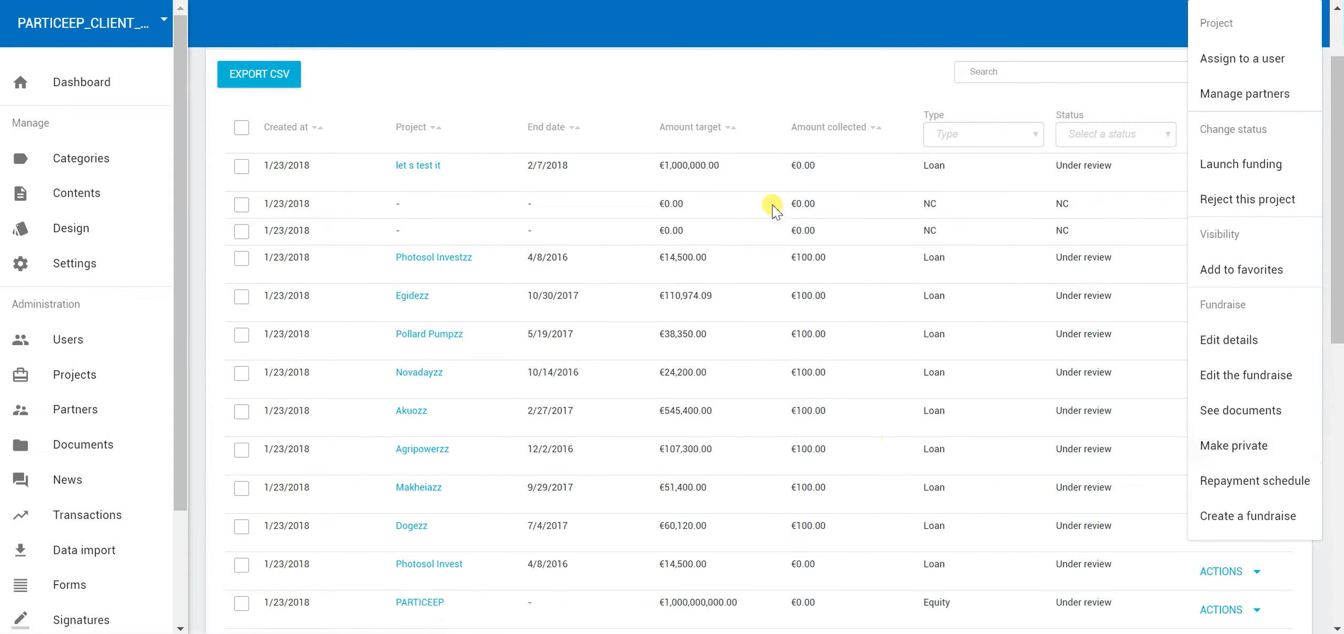
click(1246, 452)
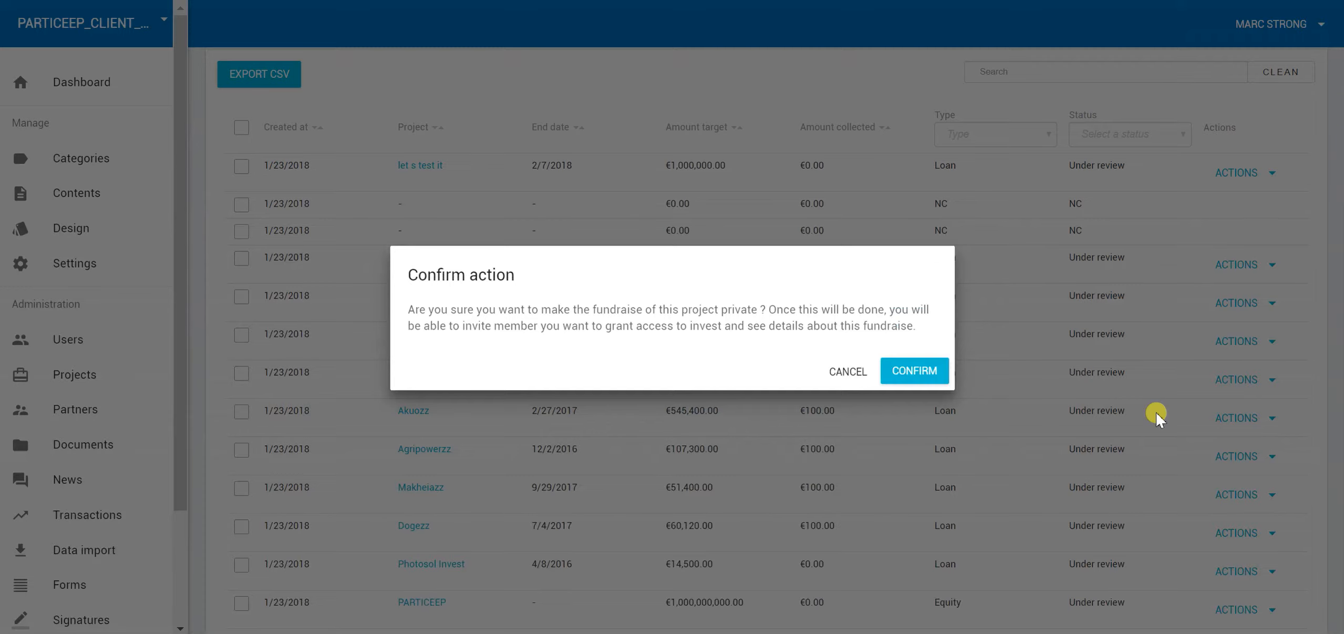
Confirm the fundraise as private and select a suggested user's e-mail to invite
click(899, 372)
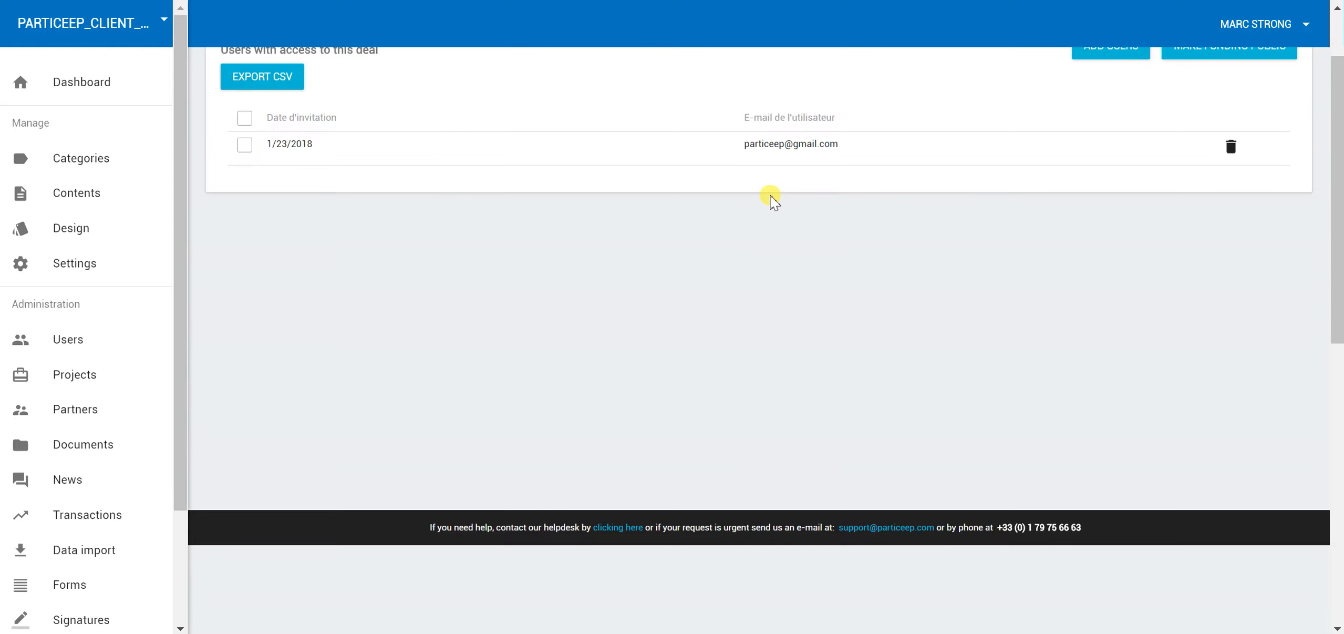
scroll(772, 202, up, 2)
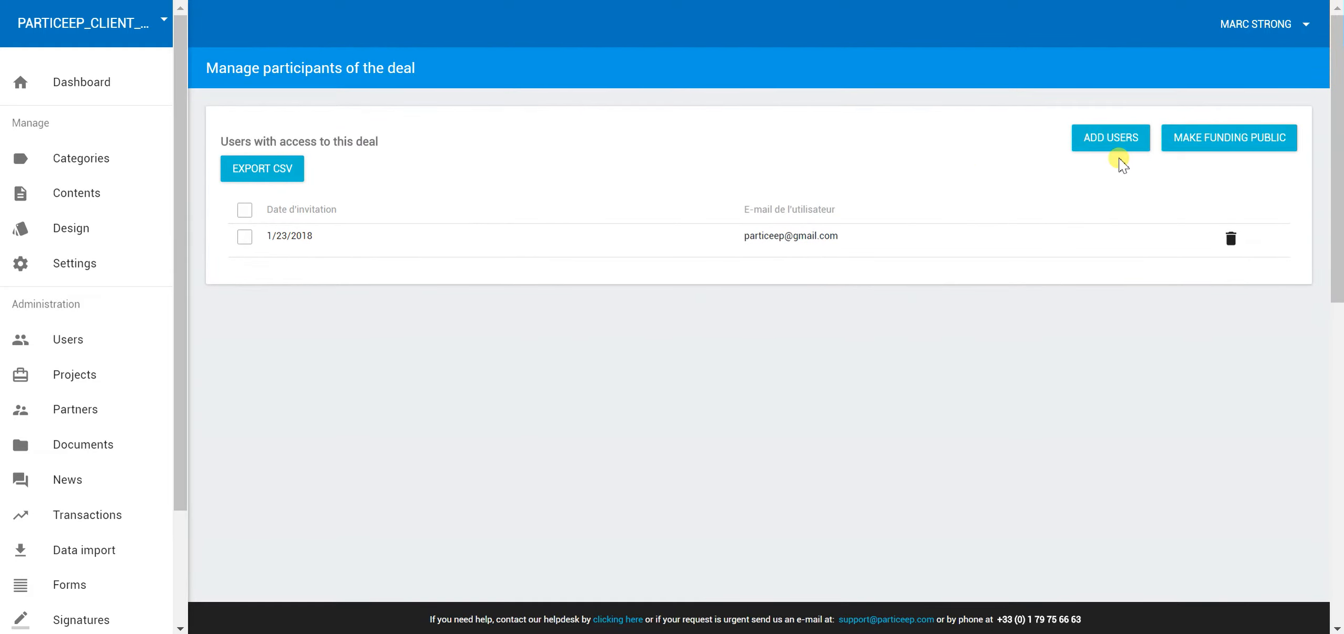
click(1122, 159)
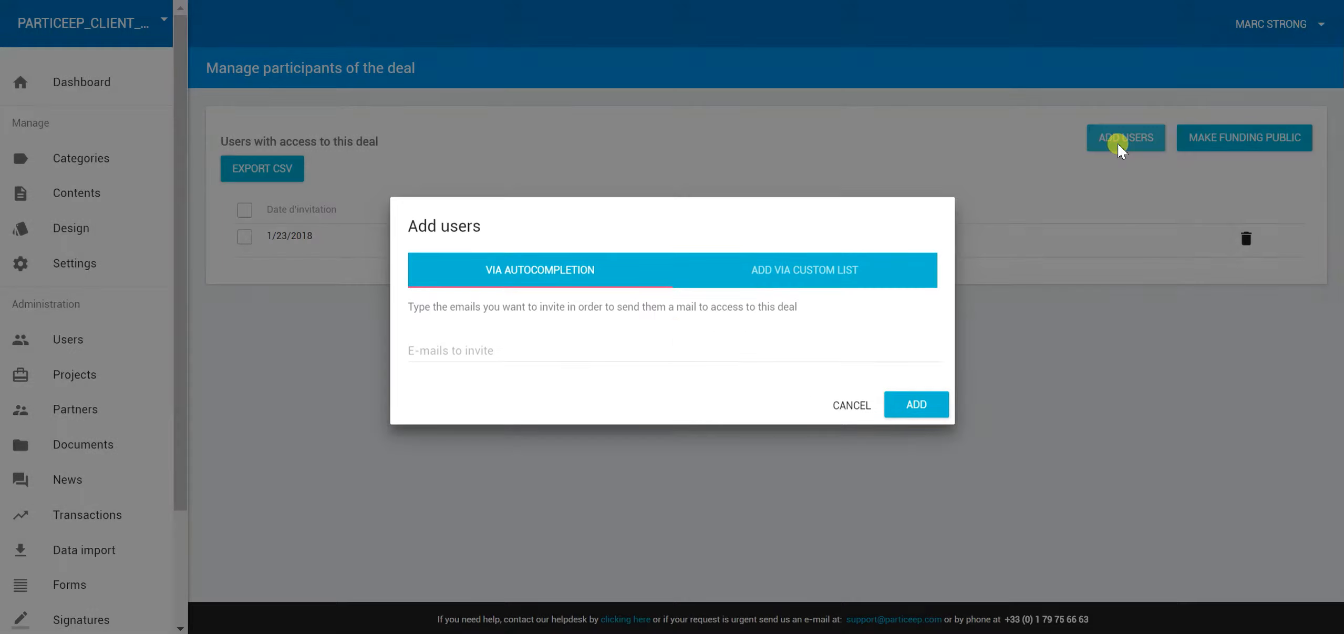
click(562, 353)
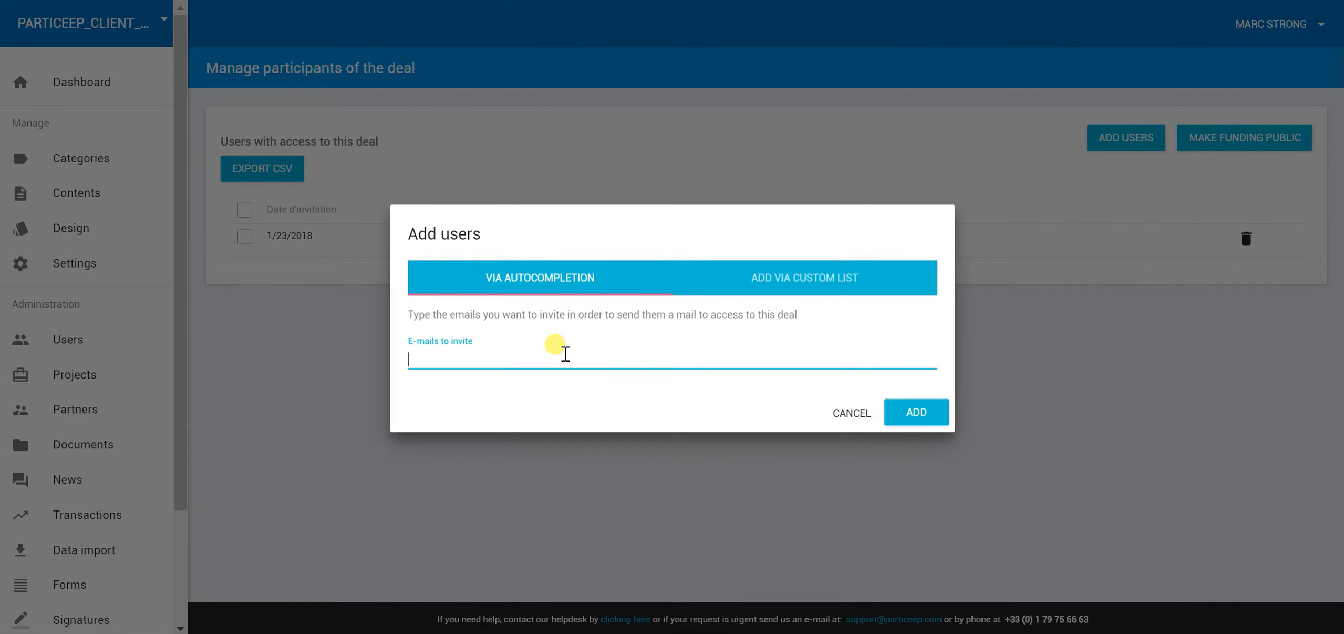
click(533, 404)
click(792, 309)
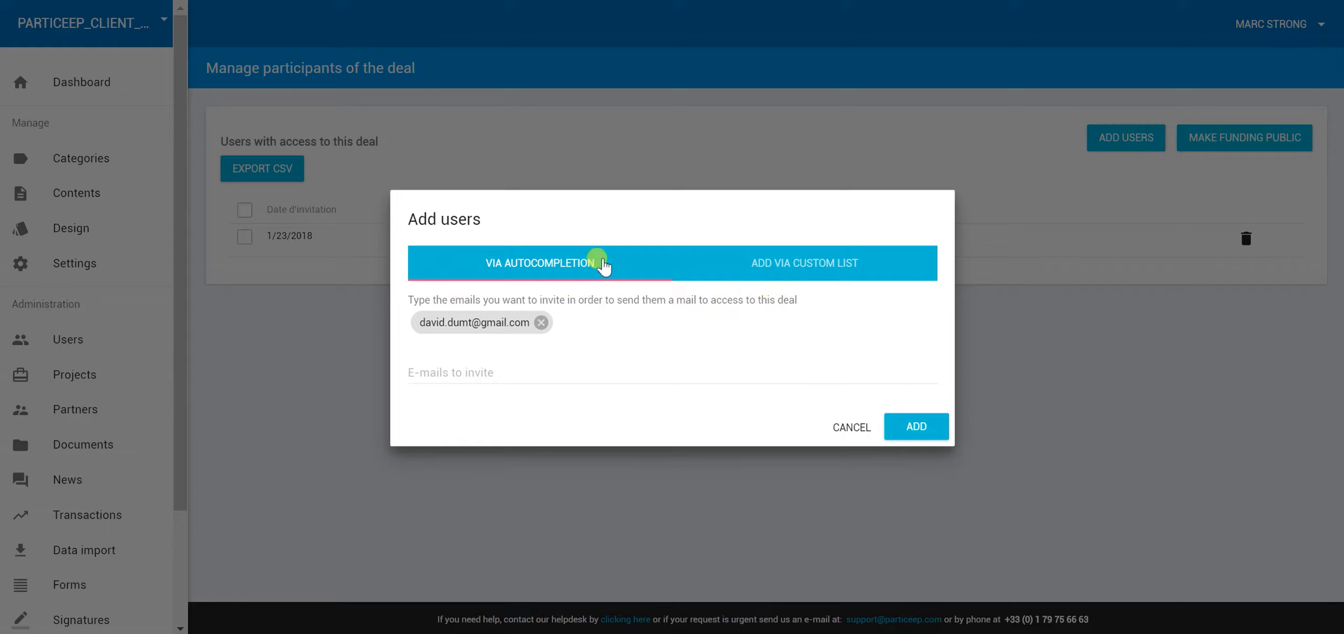
Compare the pasted-list and autocompletion invite options, then cancel without adding anyone
click(750, 265)
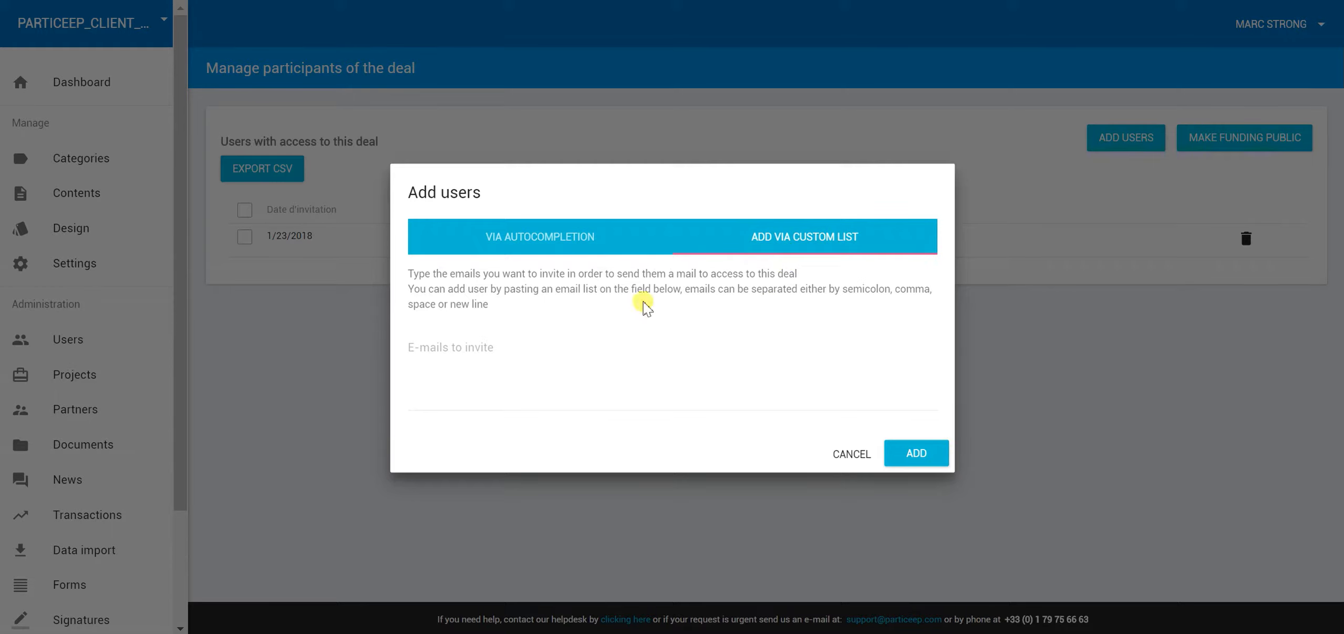
click(540, 251)
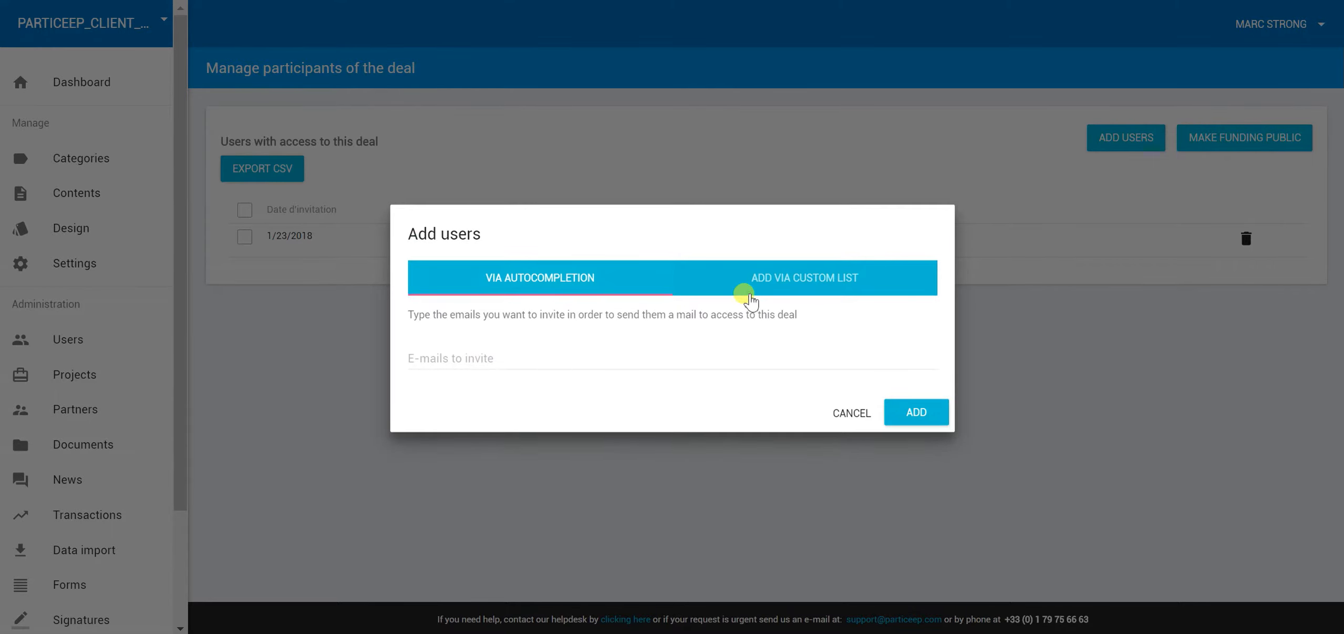
click(745, 289)
click(848, 459)
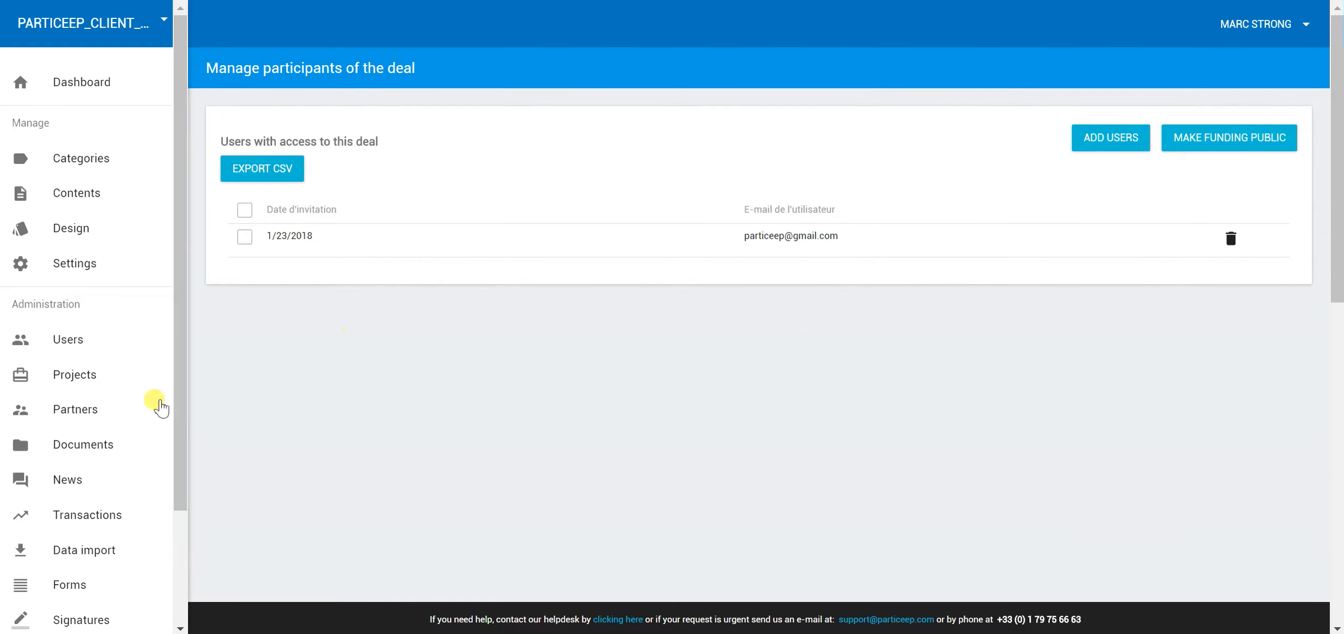
Look at partners management, then return to Projects and open the first project's actions
click(54, 408)
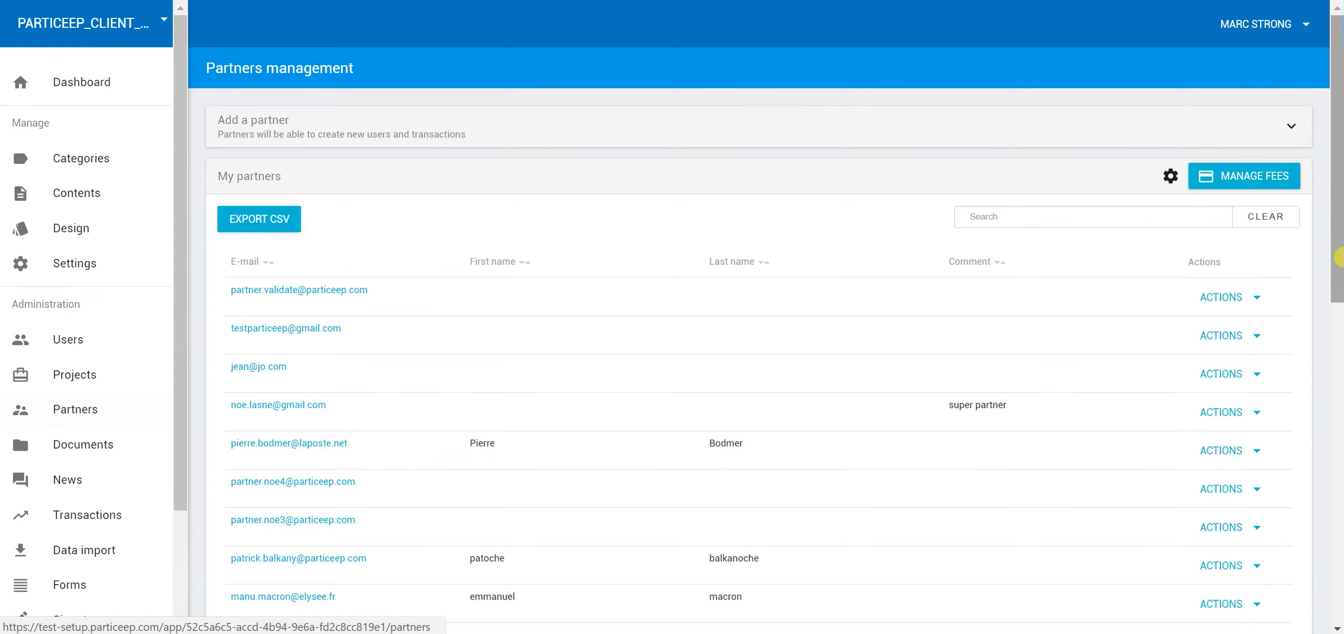
click(1253, 297)
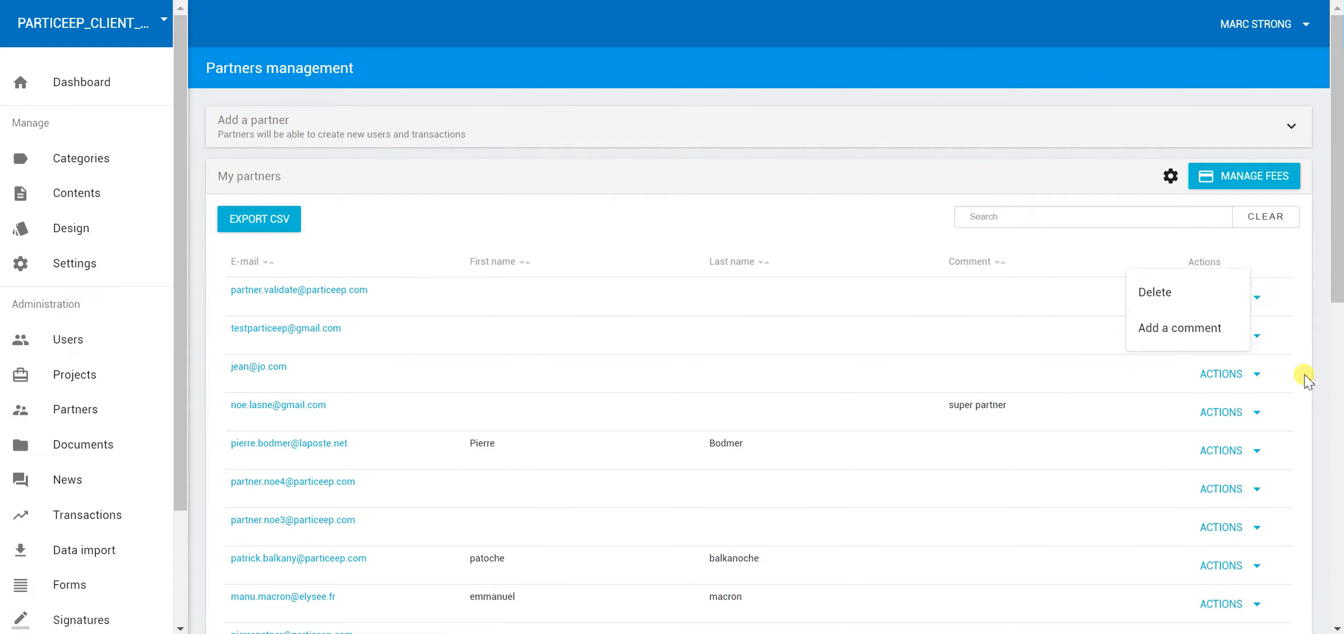
click(72, 376)
click(72, 376)
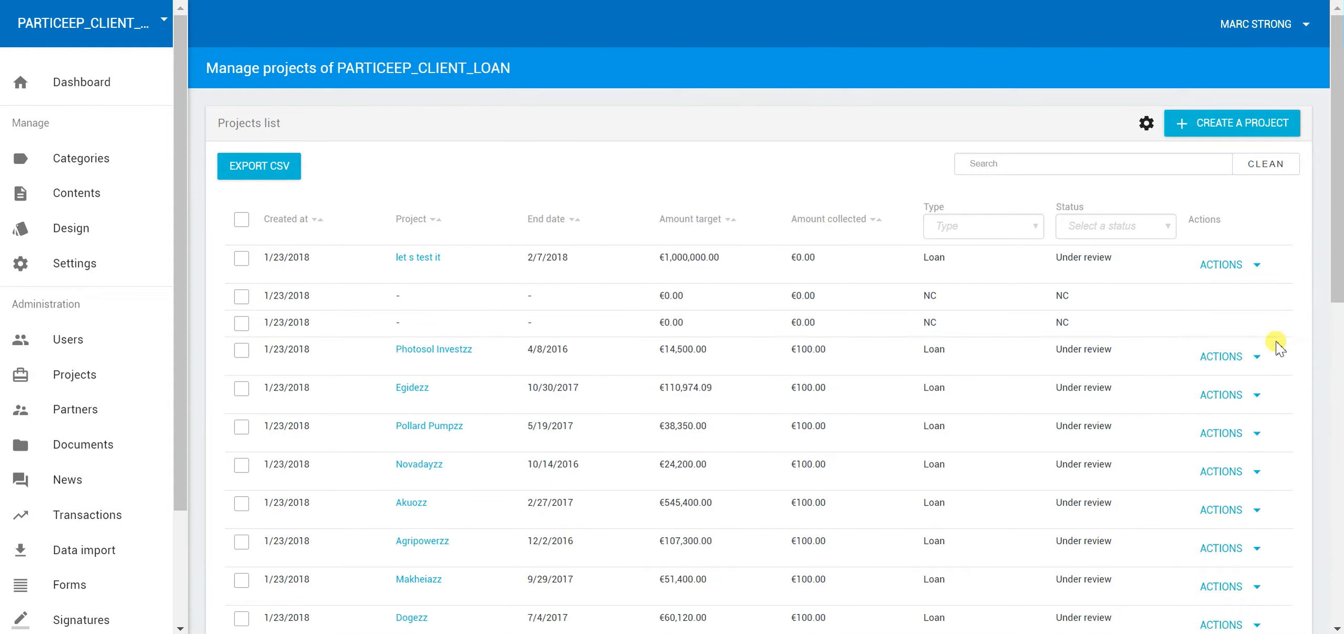
click(1230, 262)
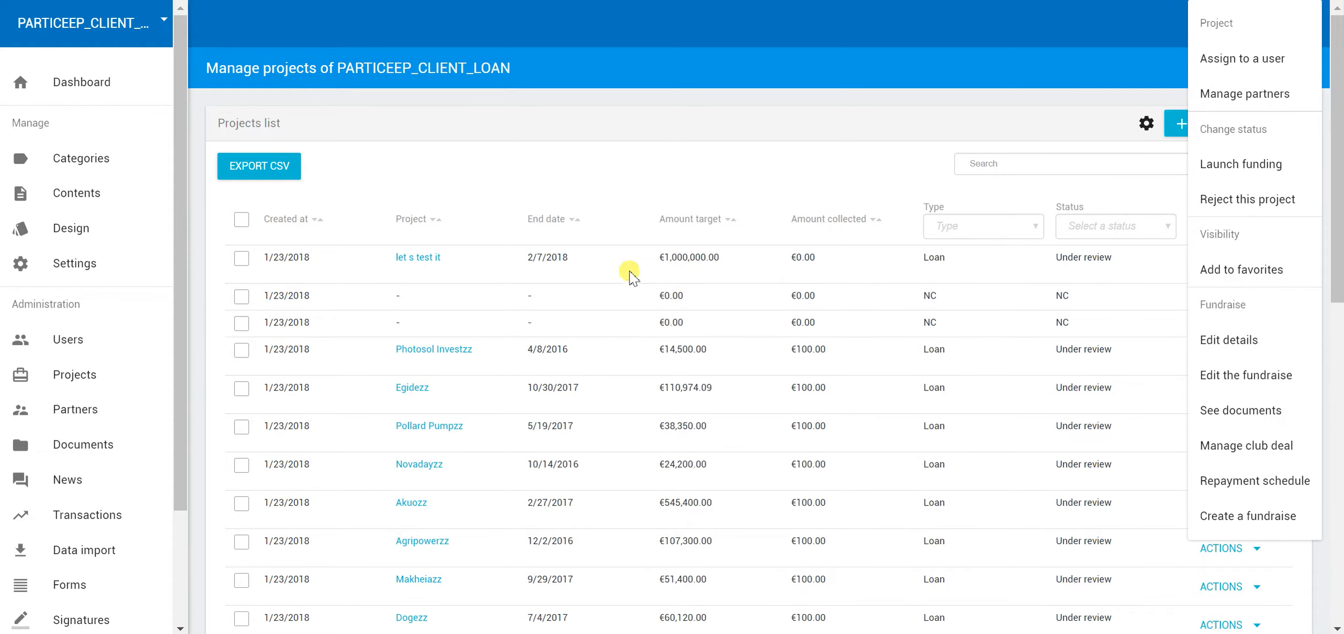
Via Manage partners, add the suggested partner e-mail to the project, confirm, and close
click(1266, 97)
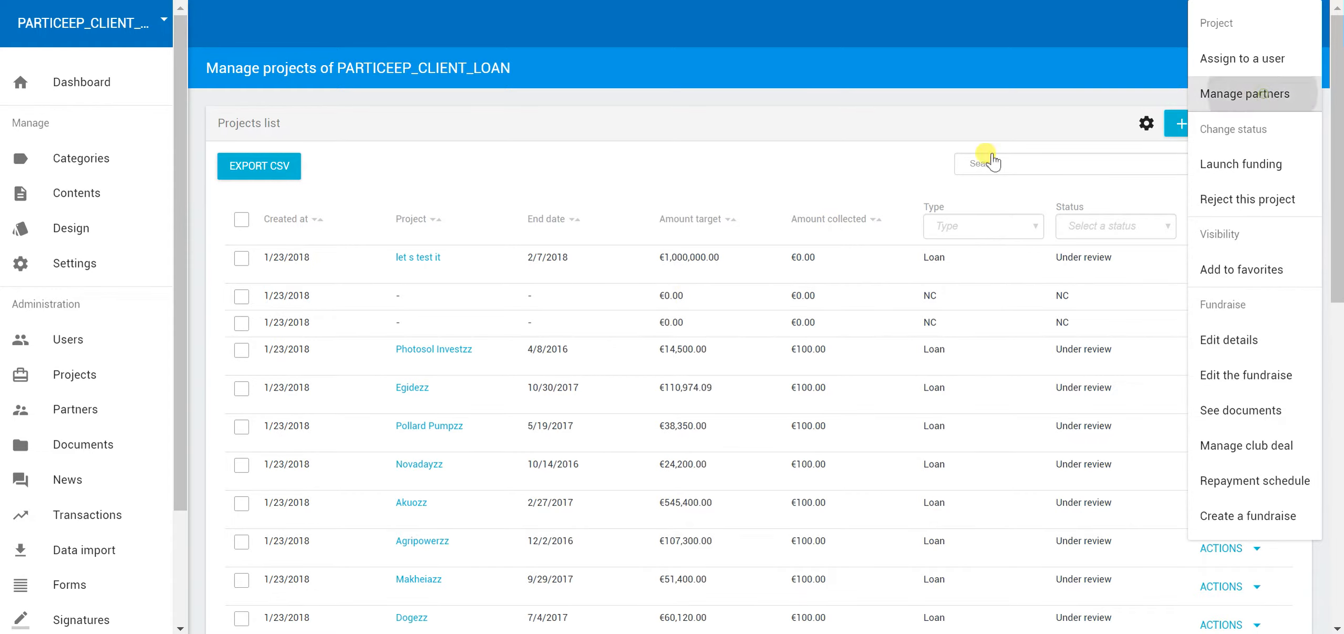
click(493, 313)
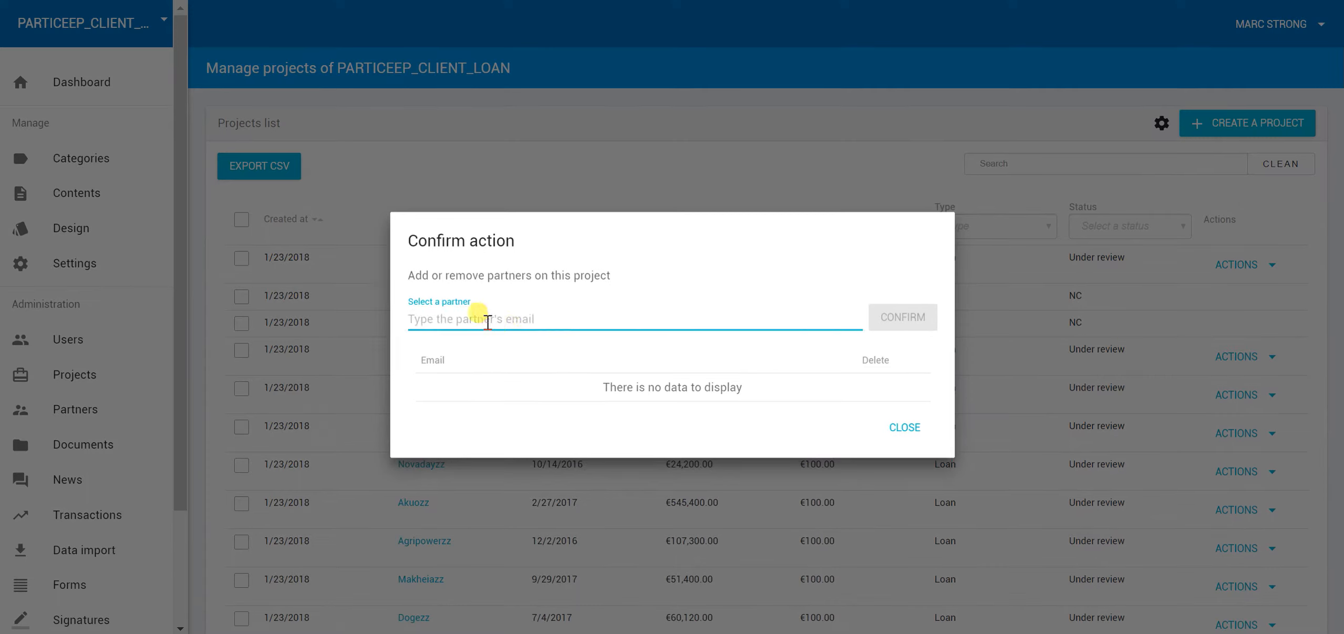
click(494, 344)
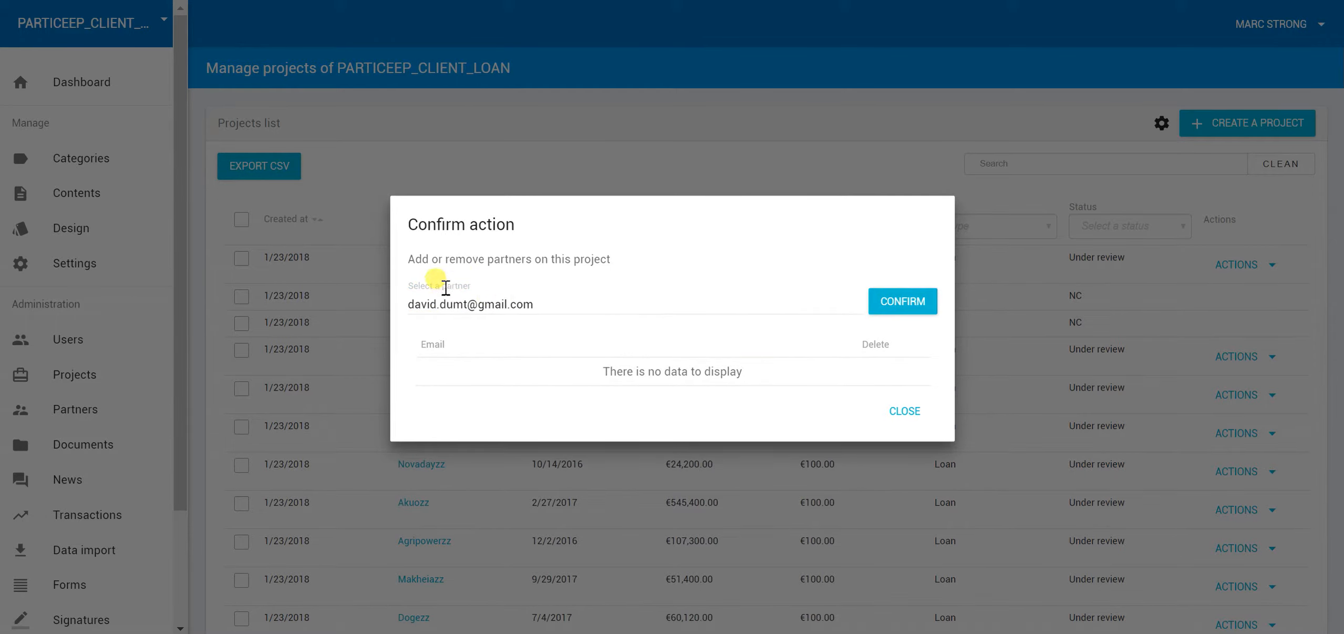
click(928, 303)
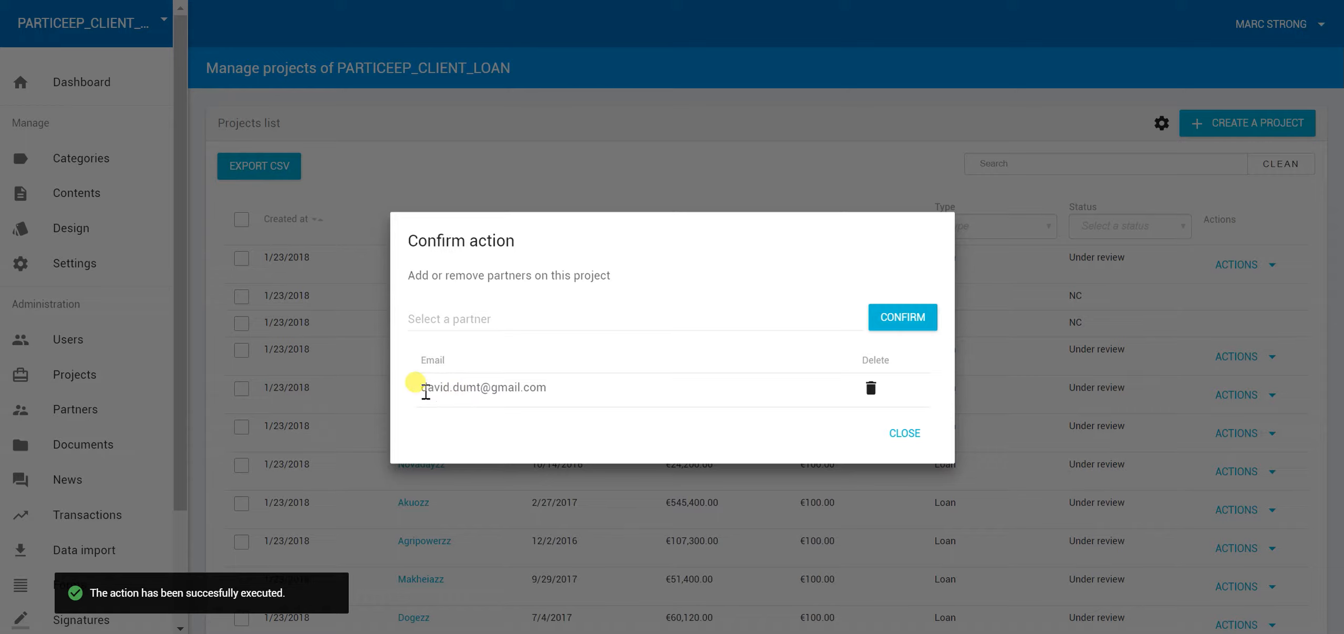
drag(424, 388, 584, 390)
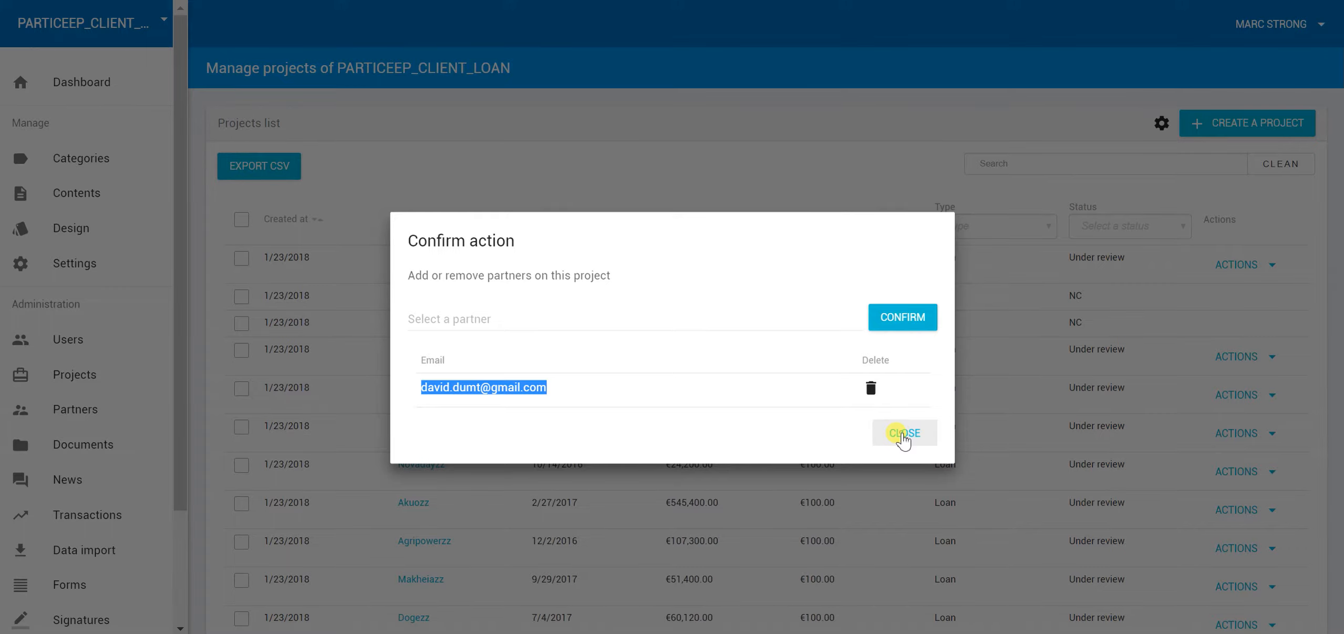
click(903, 434)
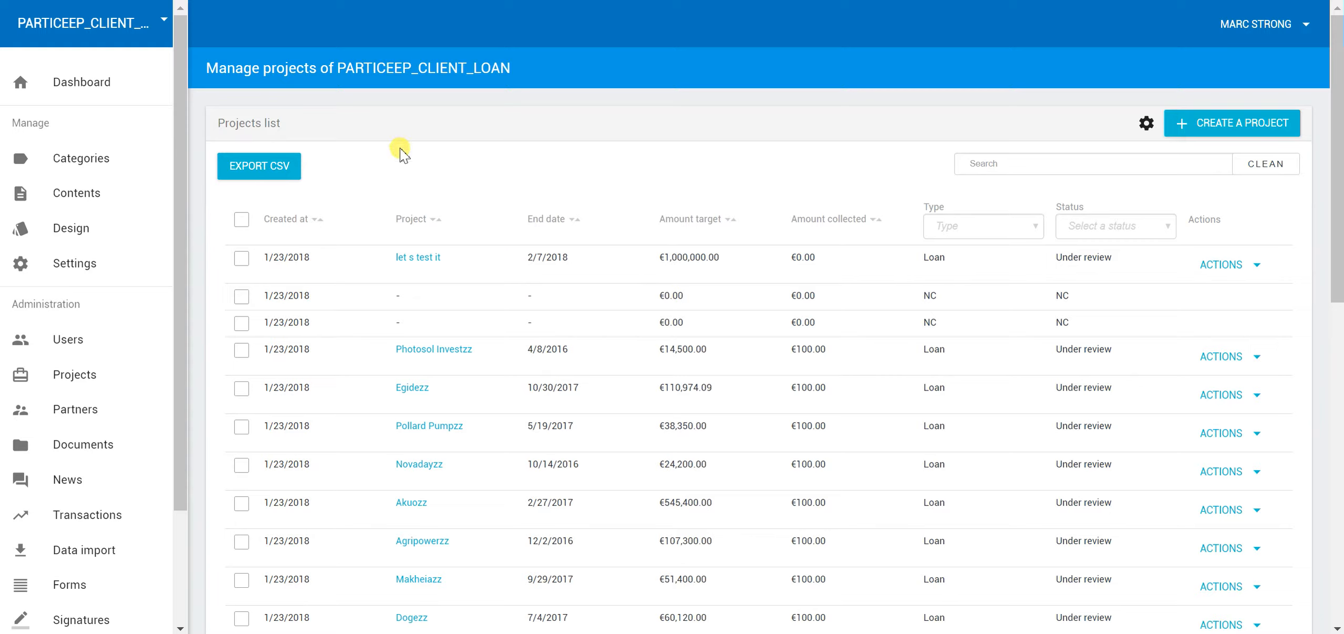
click(1256, 264)
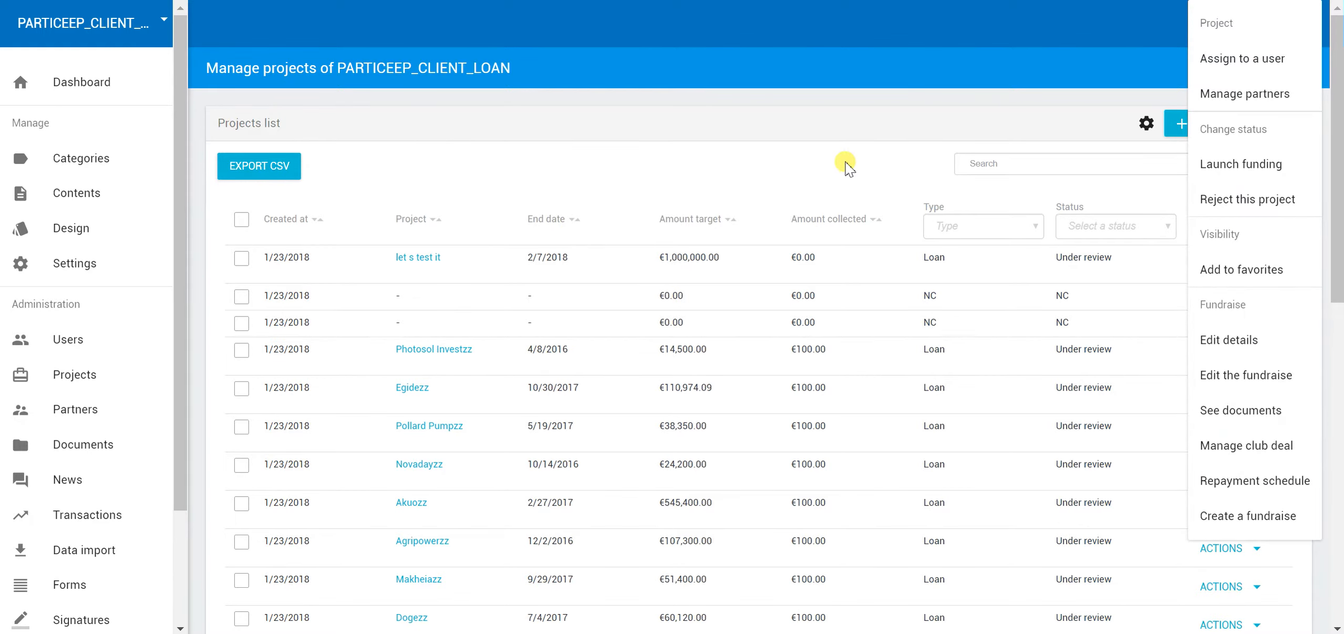
click(629, 104)
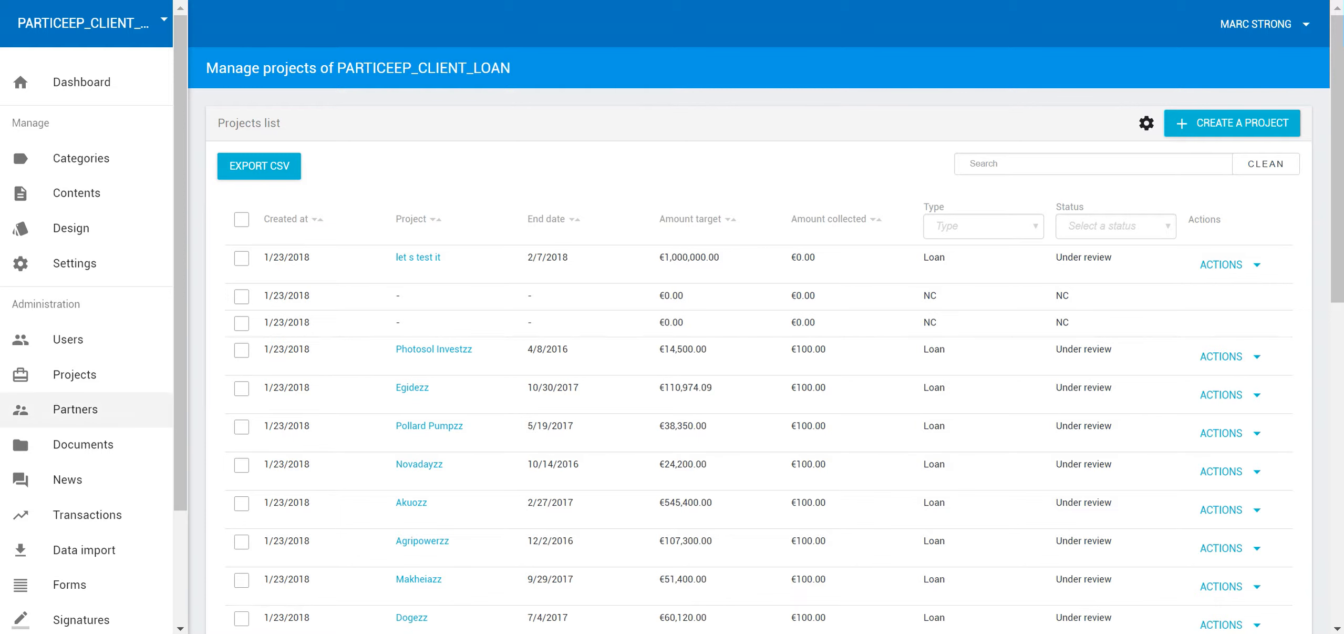
In partners management, add a new partner using a suggested existing user's e-mail
click(52, 407)
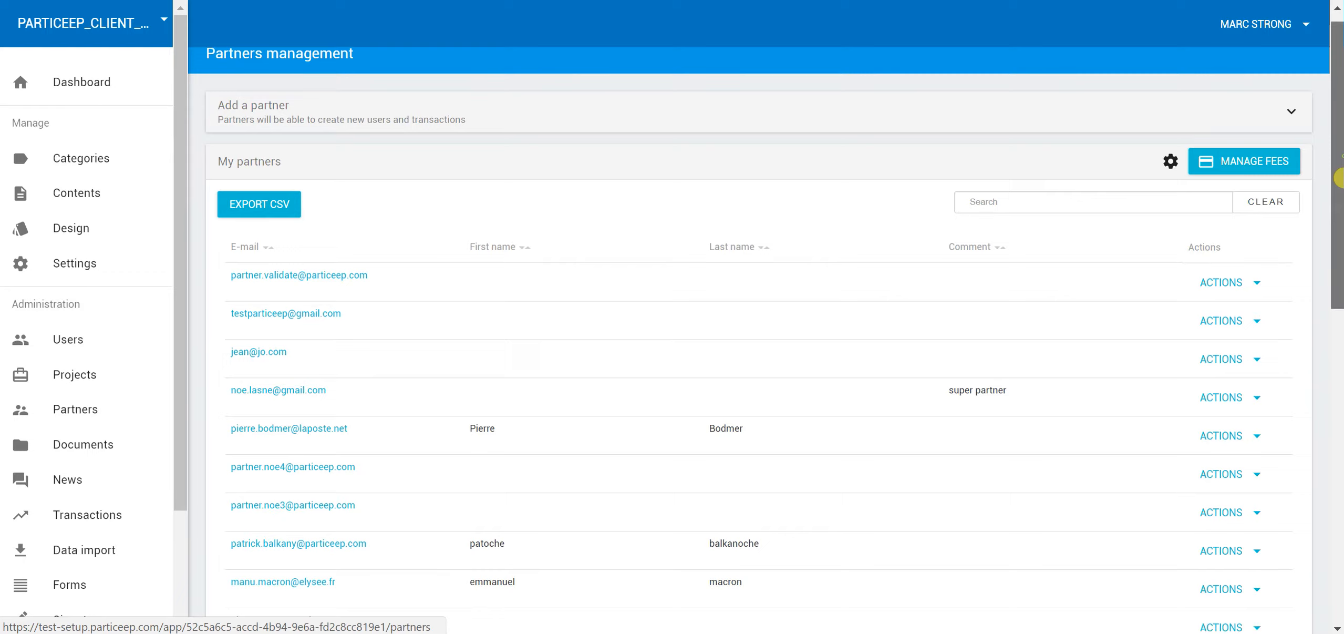
mouse_move(1328, 172)
mouse_down()
mouse_move(1330, 189)
mouse_move(1328, 174)
mouse_up()
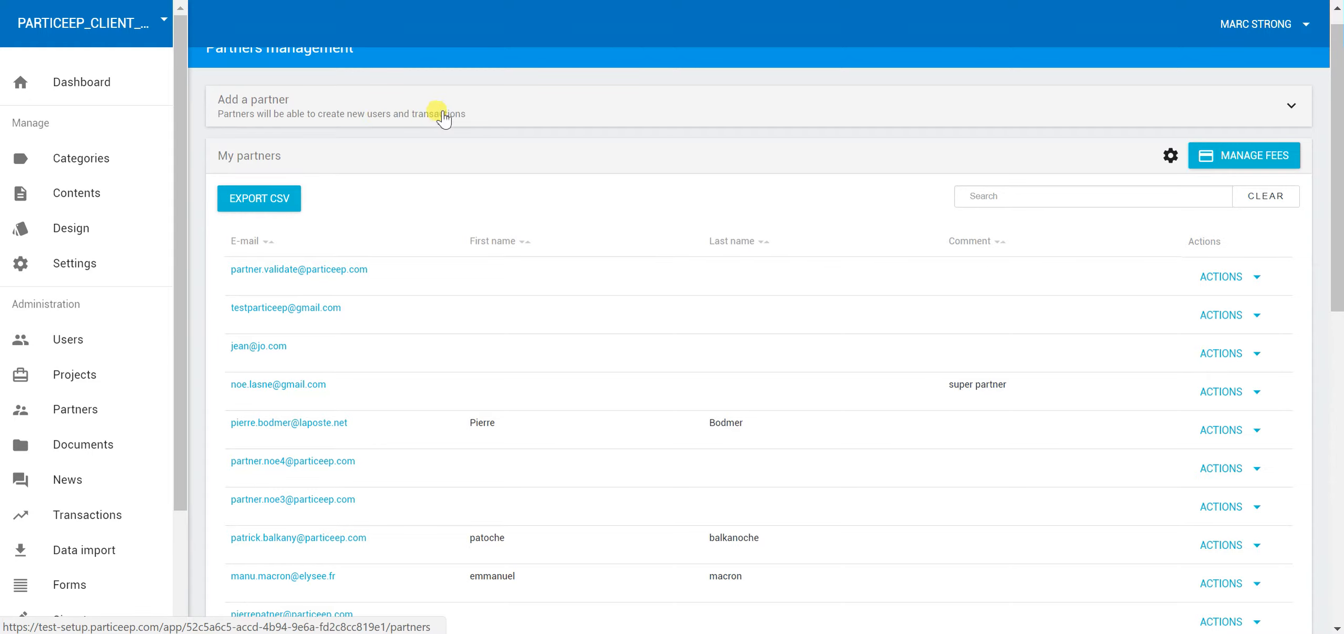
drag(435, 113, 439, 114)
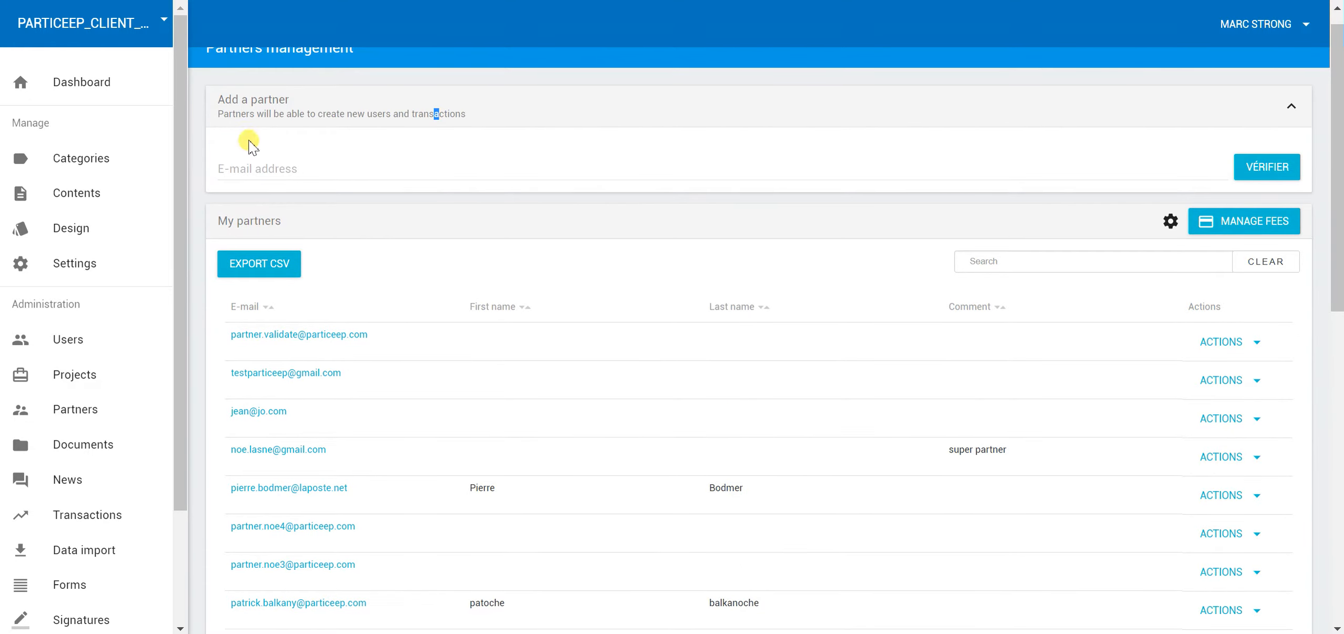
click(390, 164)
text(steve)
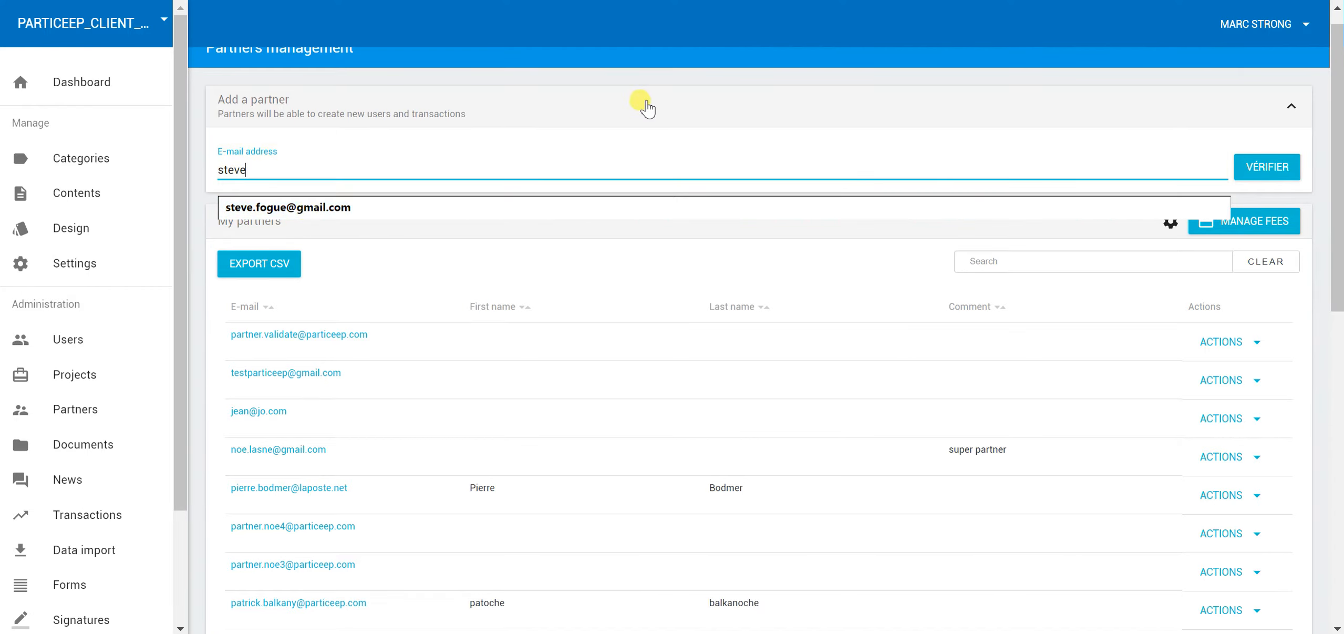
click(303, 207)
click(1273, 178)
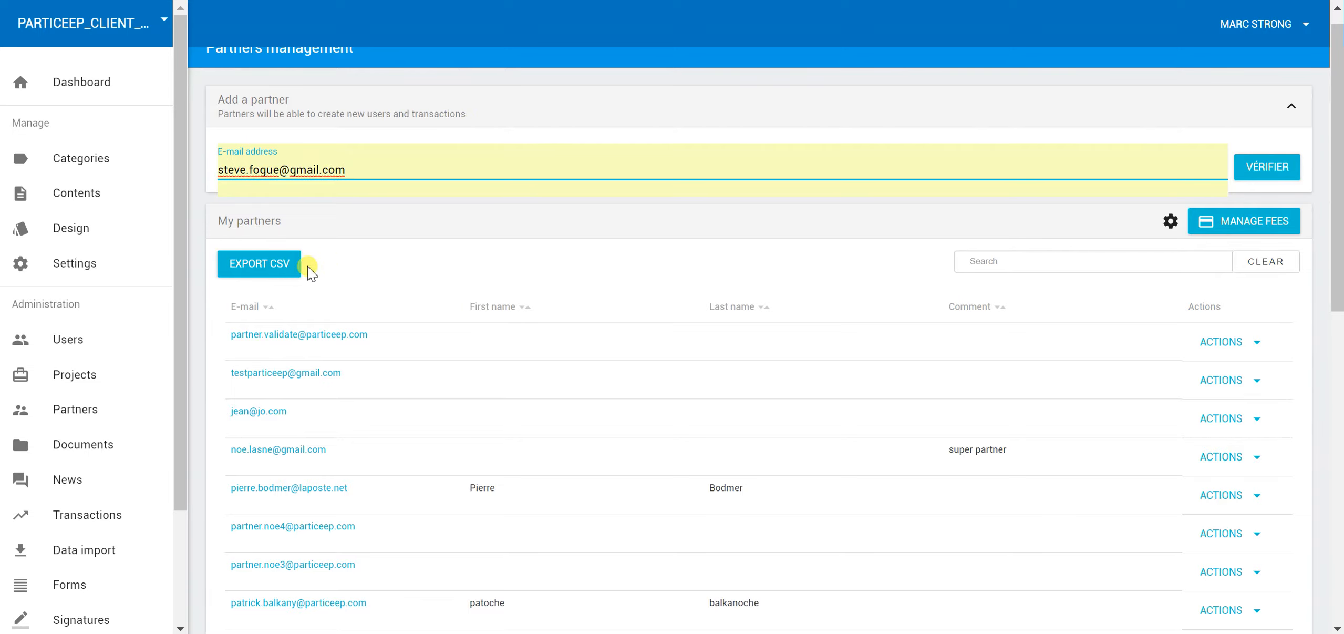
Browse the partners list and open the super partner's profile, then return to the list
click(525, 107)
click(524, 109)
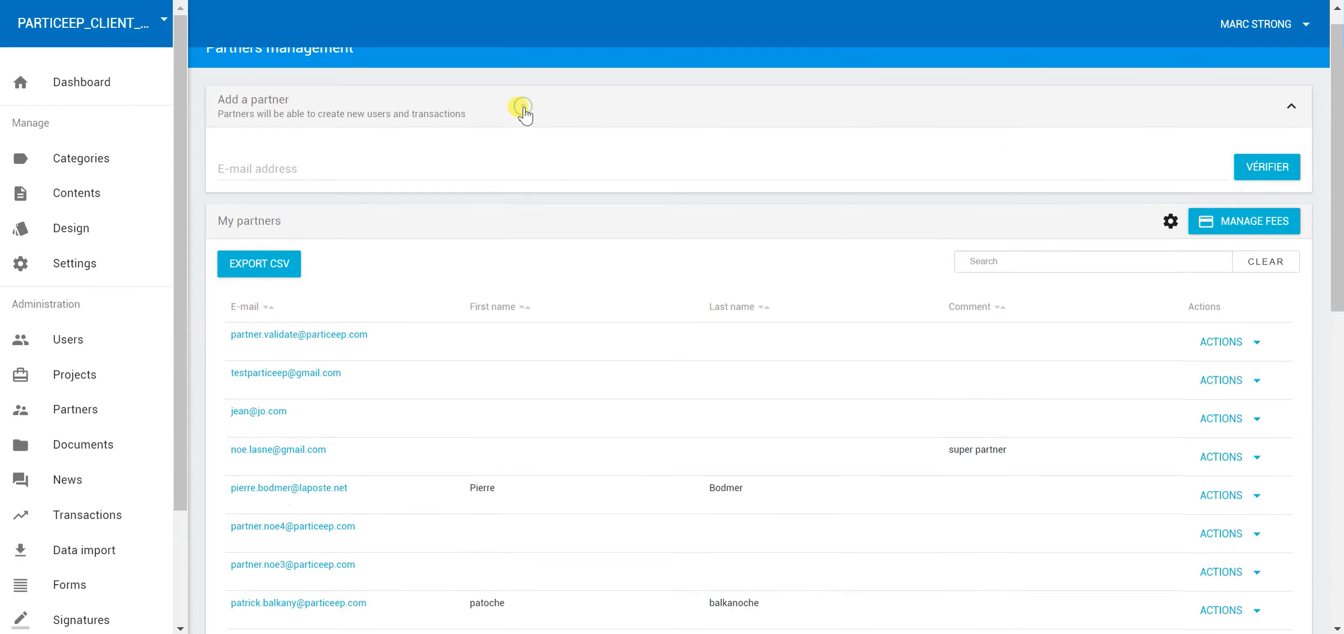
scroll(699, 234, down, 1)
scroll(679, 263, down, 3)
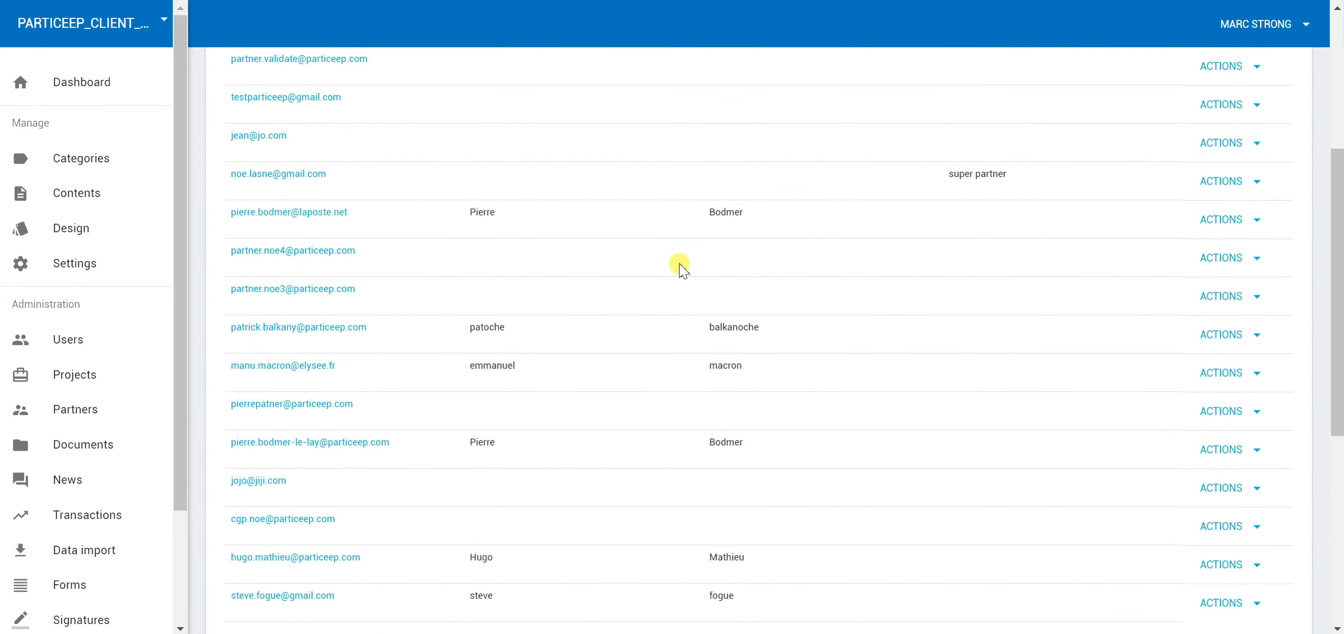
scroll(671, 253, down, 6)
scroll(676, 259, up, 6)
scroll(676, 263, up, 5)
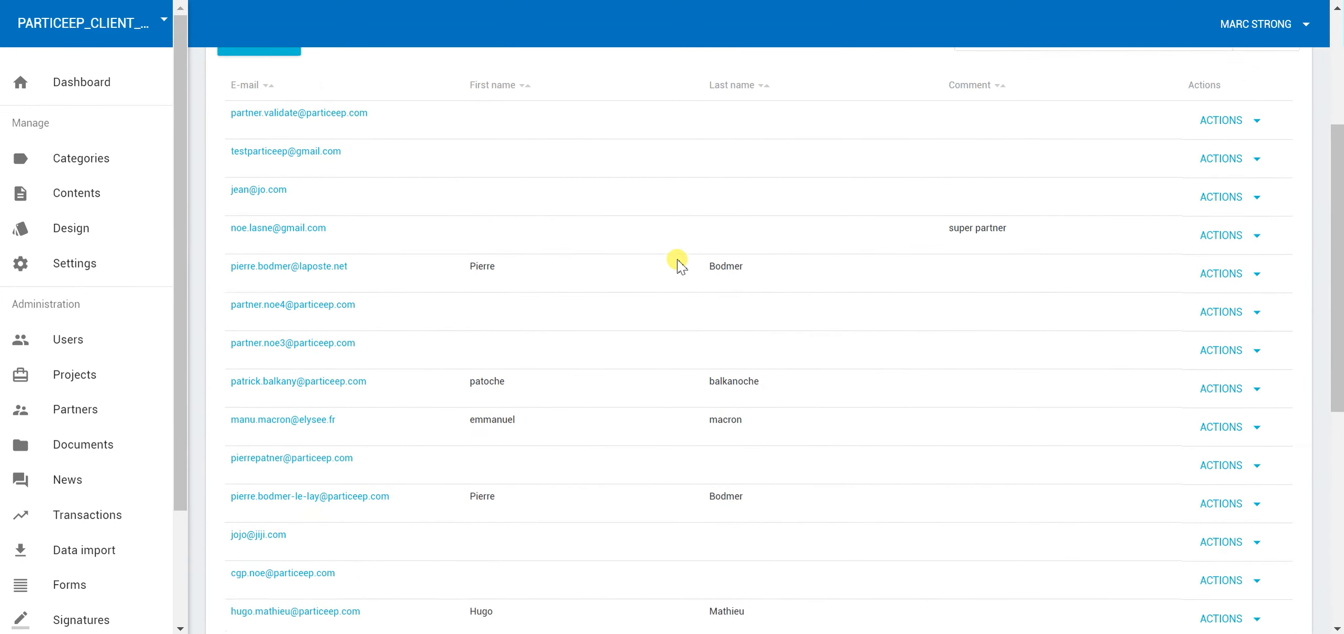
scroll(736, 263, down, 3)
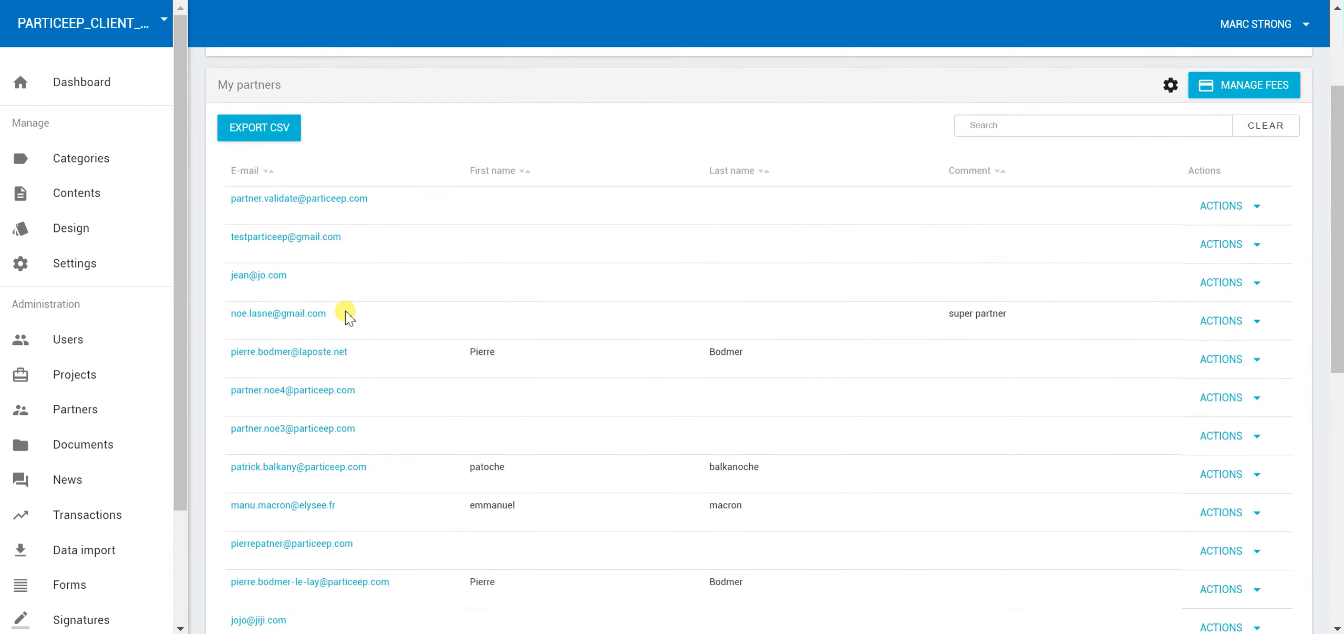
click(309, 315)
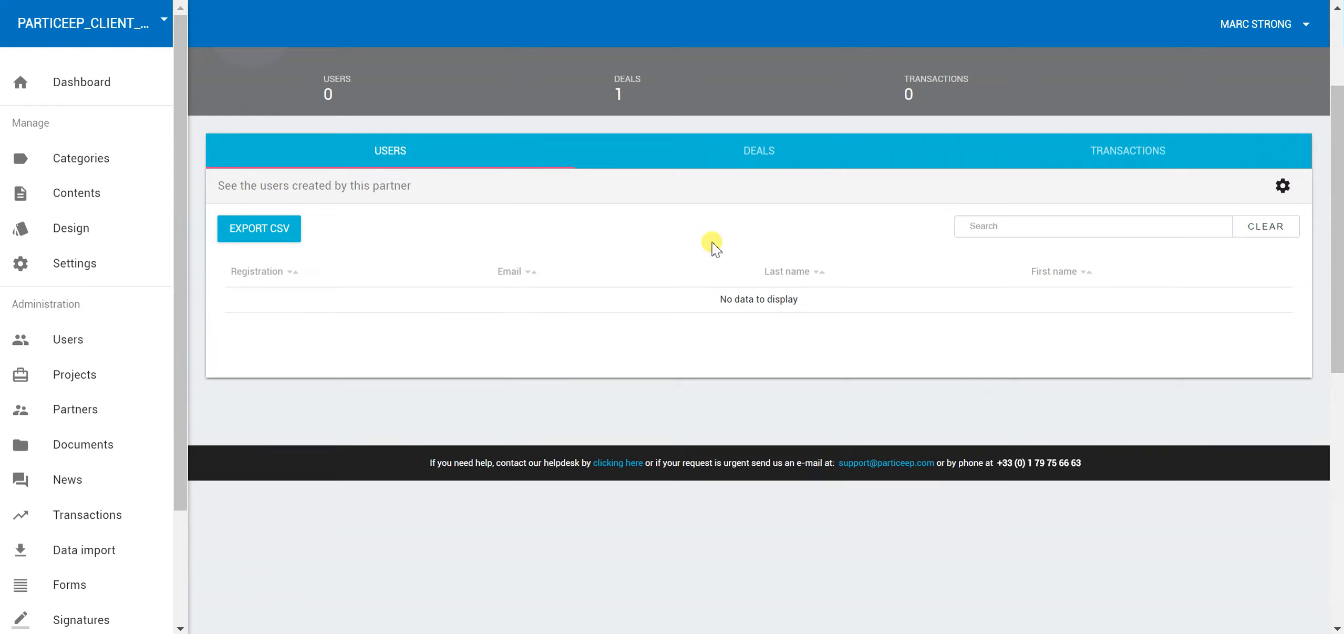
scroll(734, 257, up, 3)
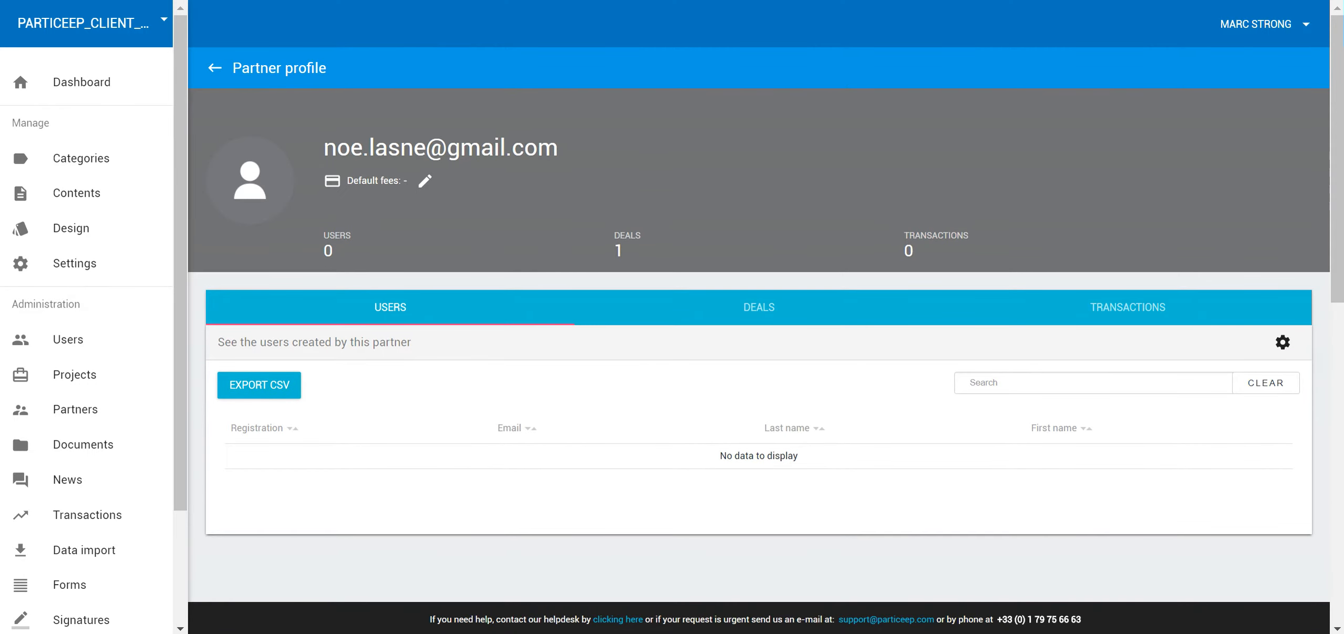
click(78, 409)
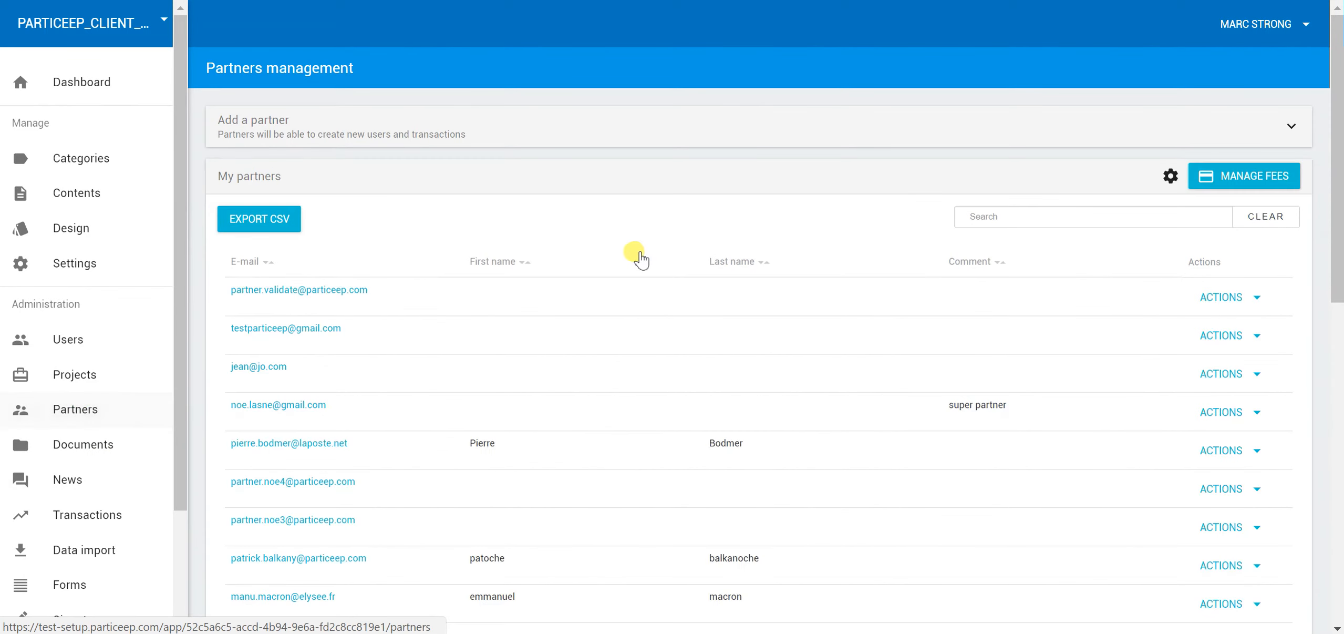
Open the new partner's profile to check its deals and transactions, then another partner's profile
click(1170, 176)
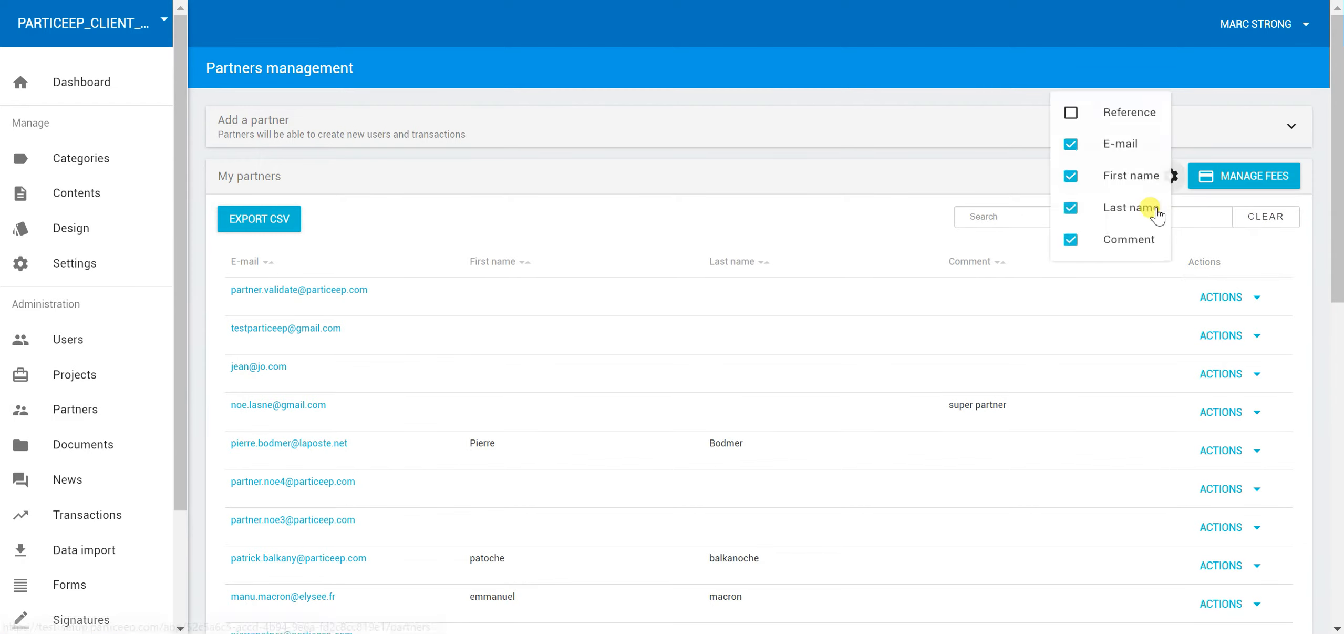
click(892, 132)
scroll(678, 268, down, 3)
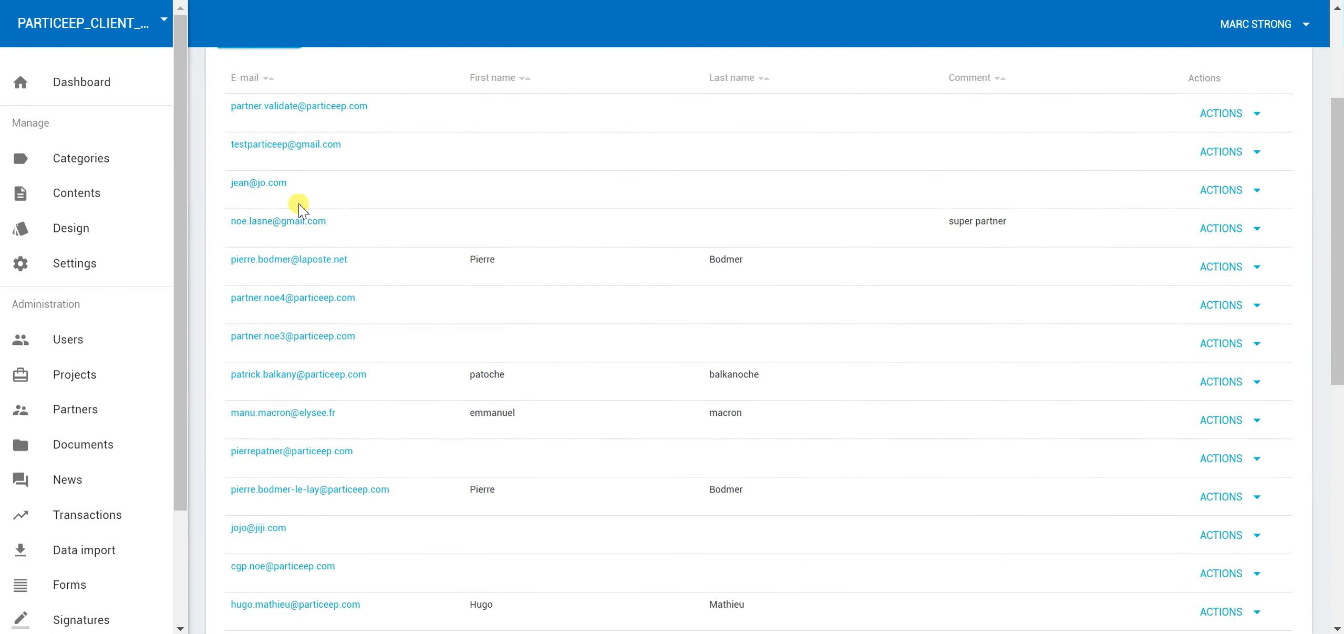
scroll(337, 226, down, 5)
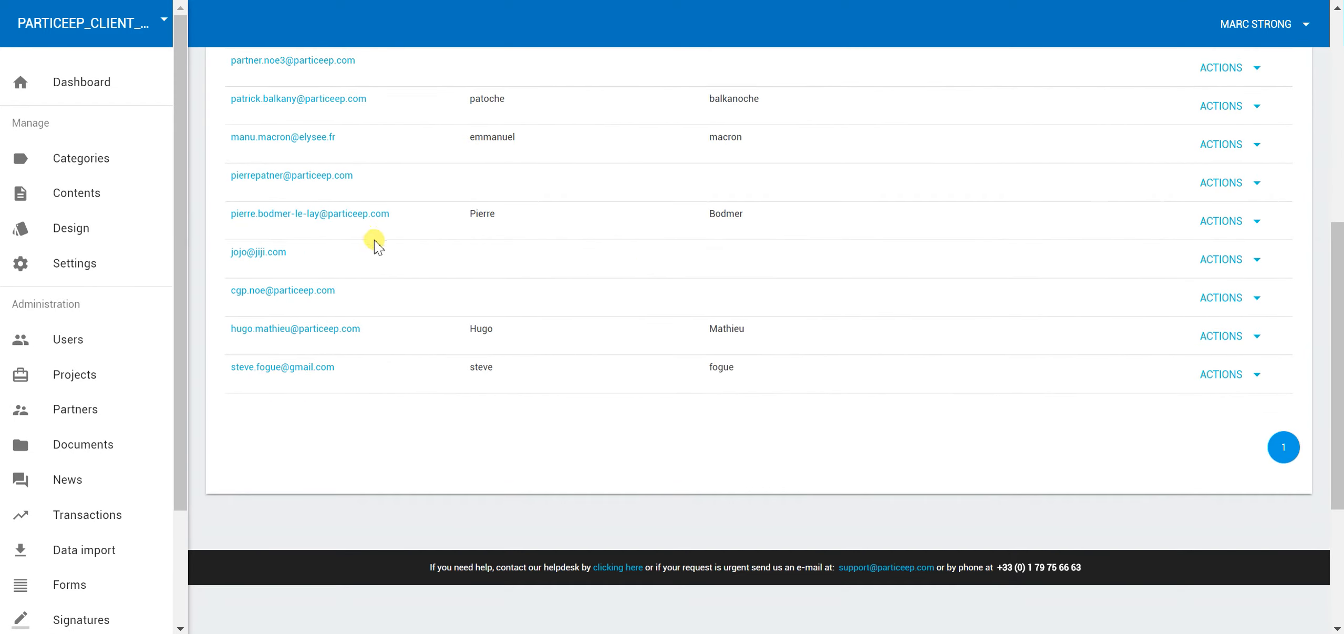
click(319, 368)
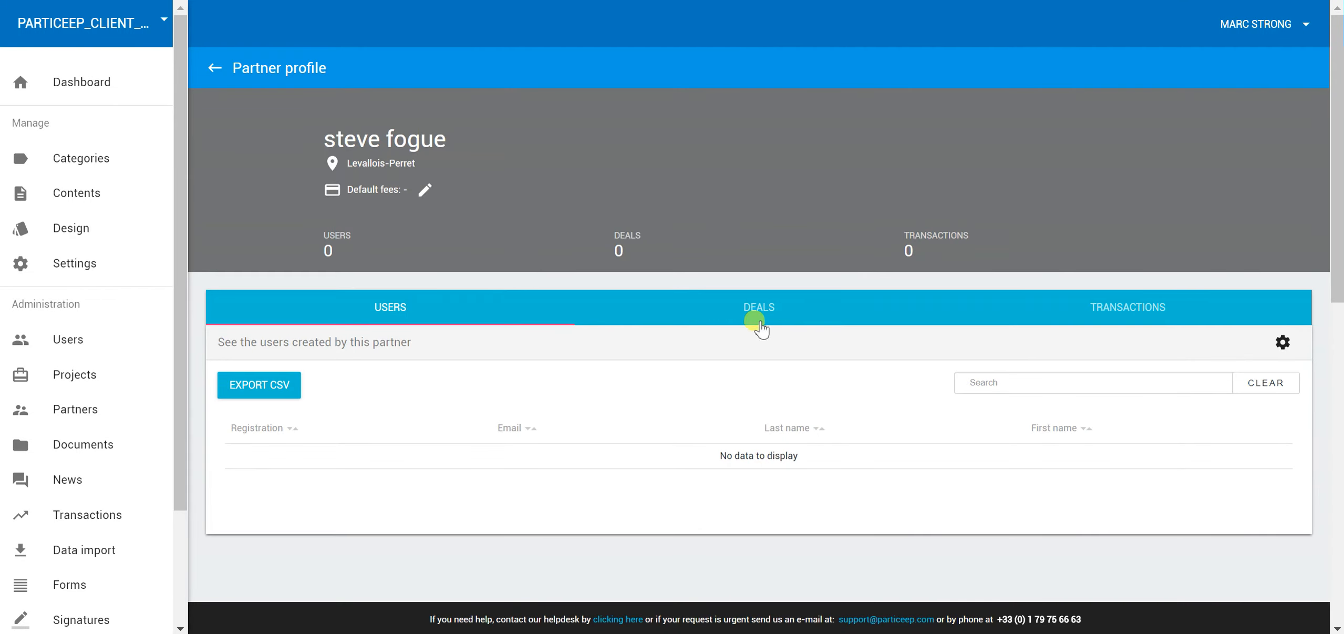
click(760, 325)
click(1033, 314)
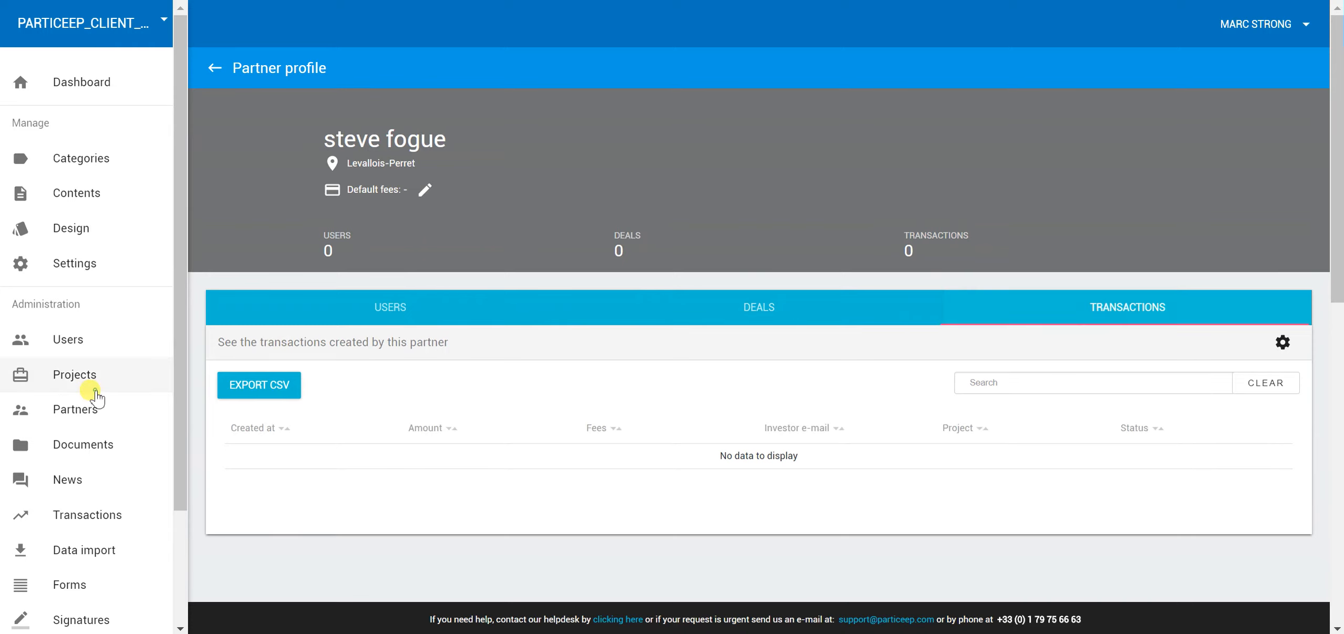
click(94, 389)
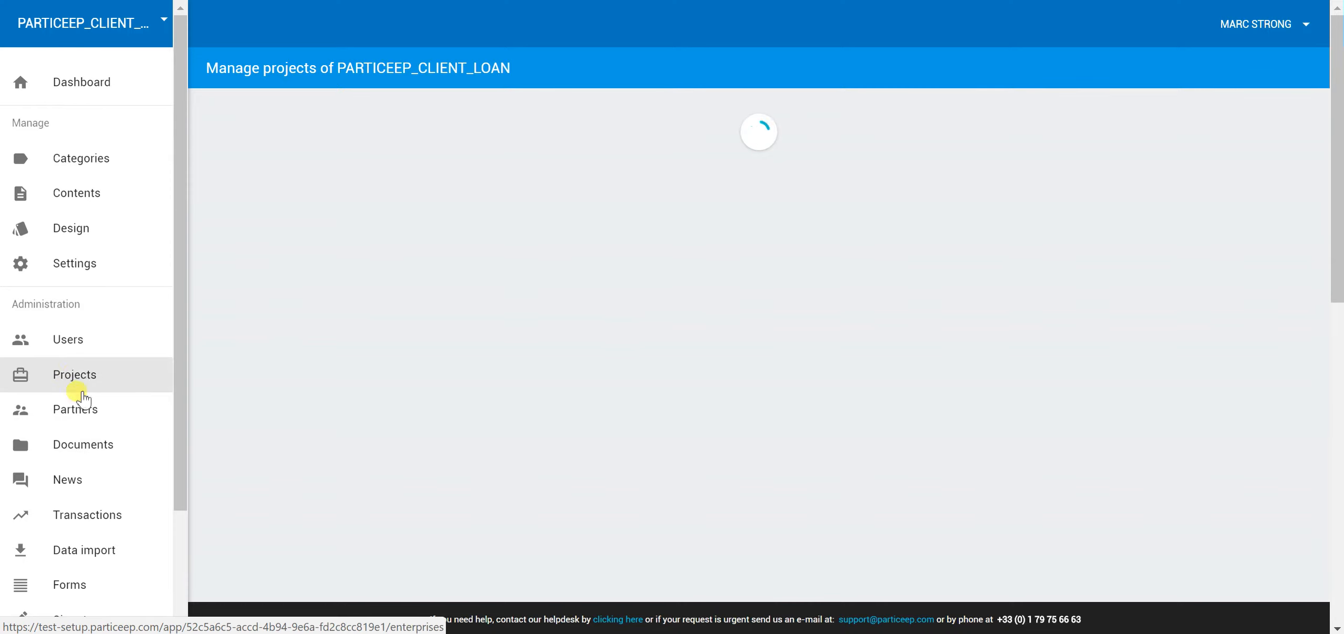
click(77, 409)
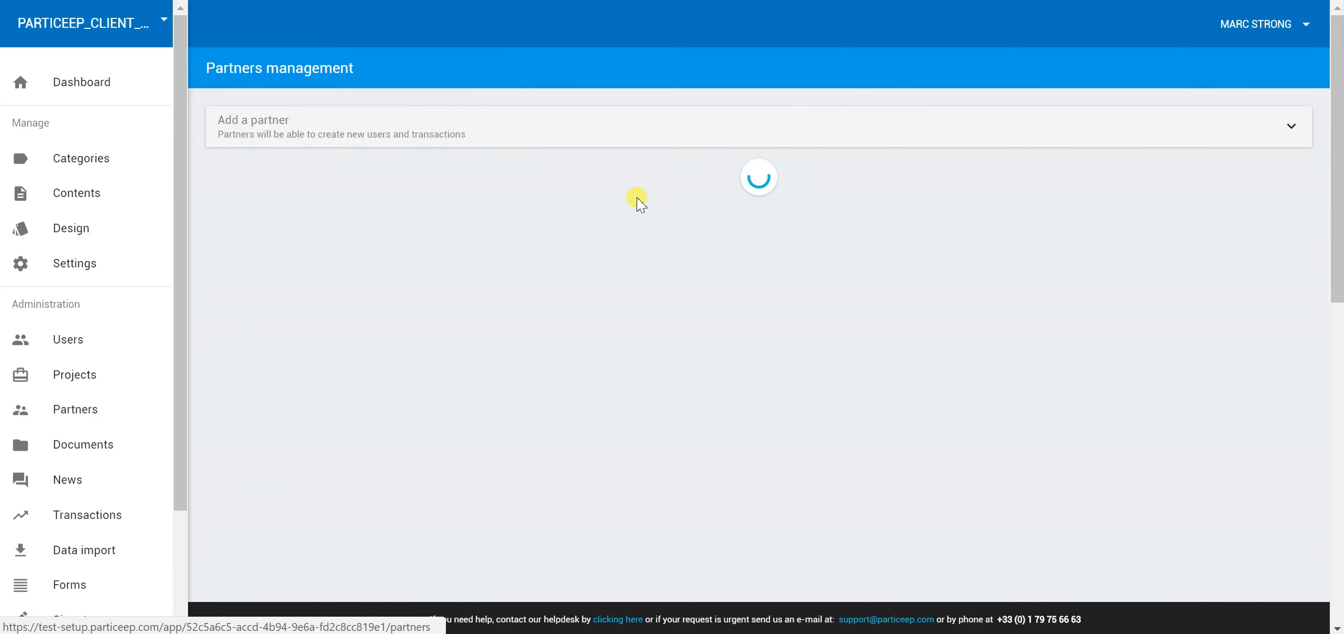
scroll(469, 213, down, 5)
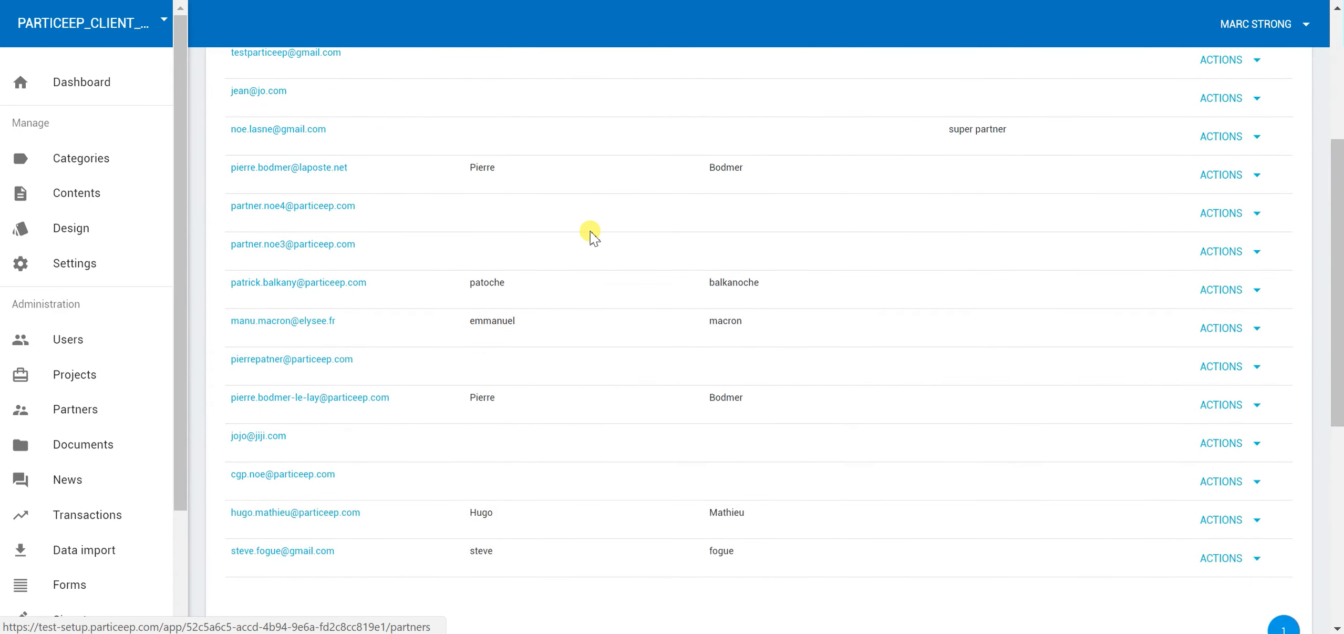
click(306, 322)
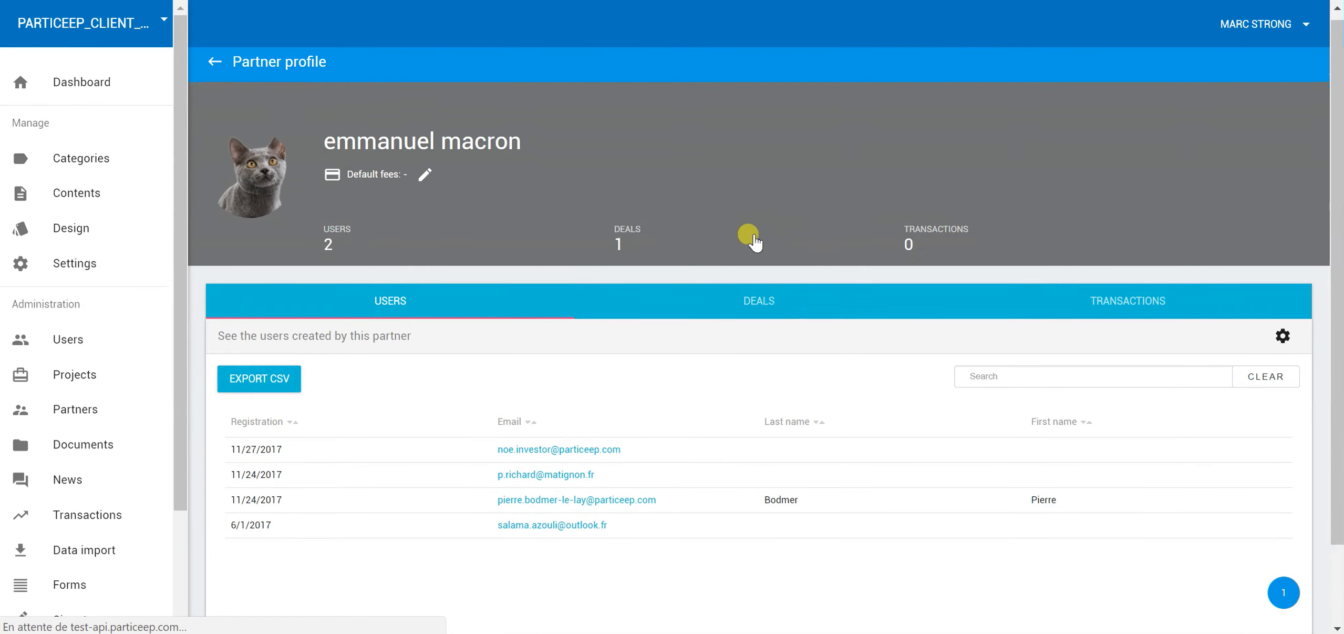
Switch between the partner's Deals and Users tabs to review test cgp, test hugo 2 and Mars Air Space
scroll(751, 239, down, 2)
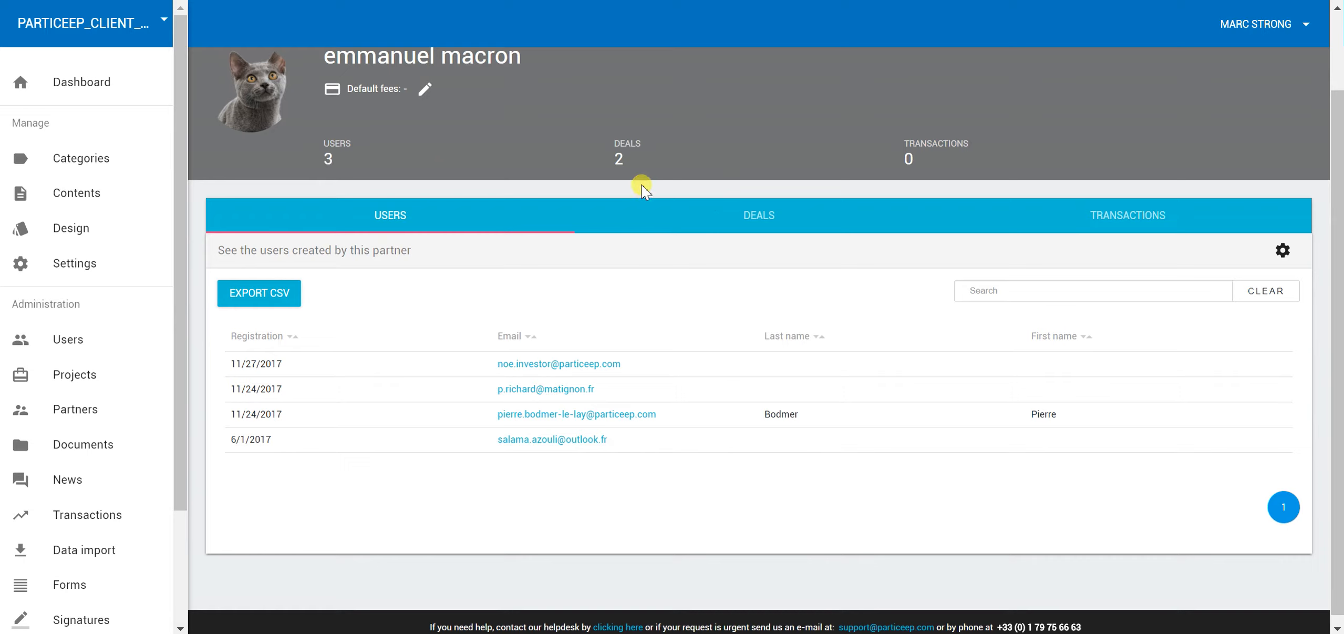
scroll(466, 152, up, 2)
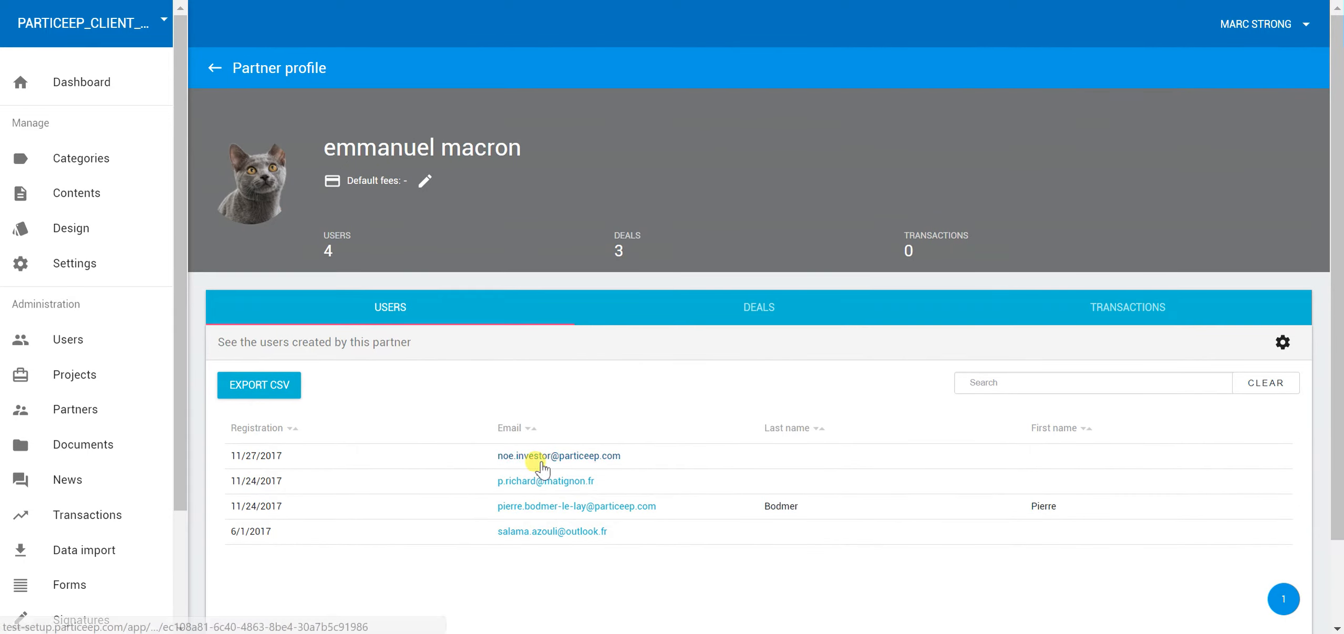
scroll(534, 456, down, 2)
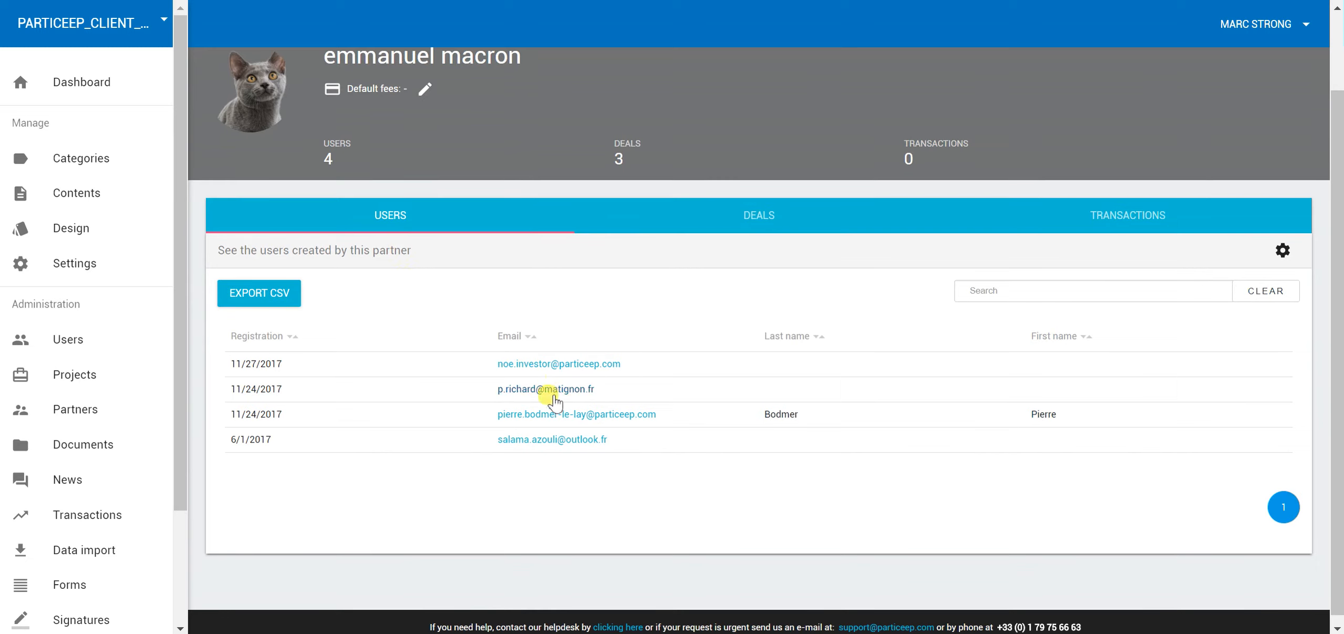
click(743, 212)
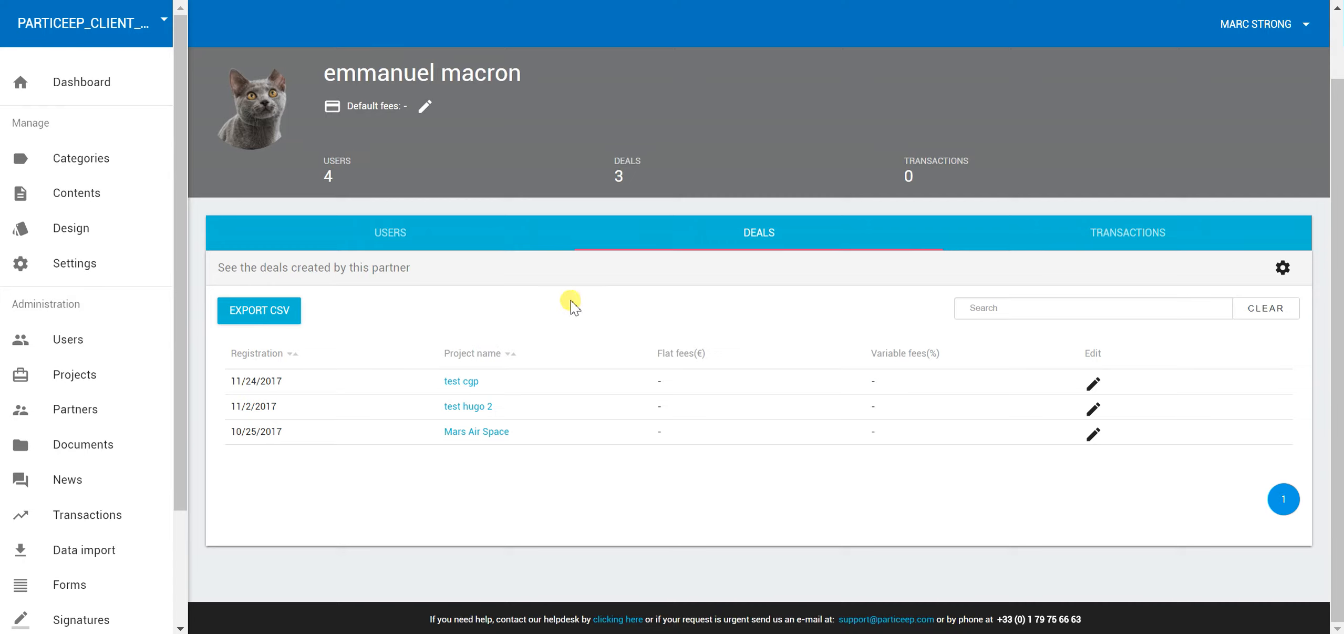
click(395, 245)
click(389, 234)
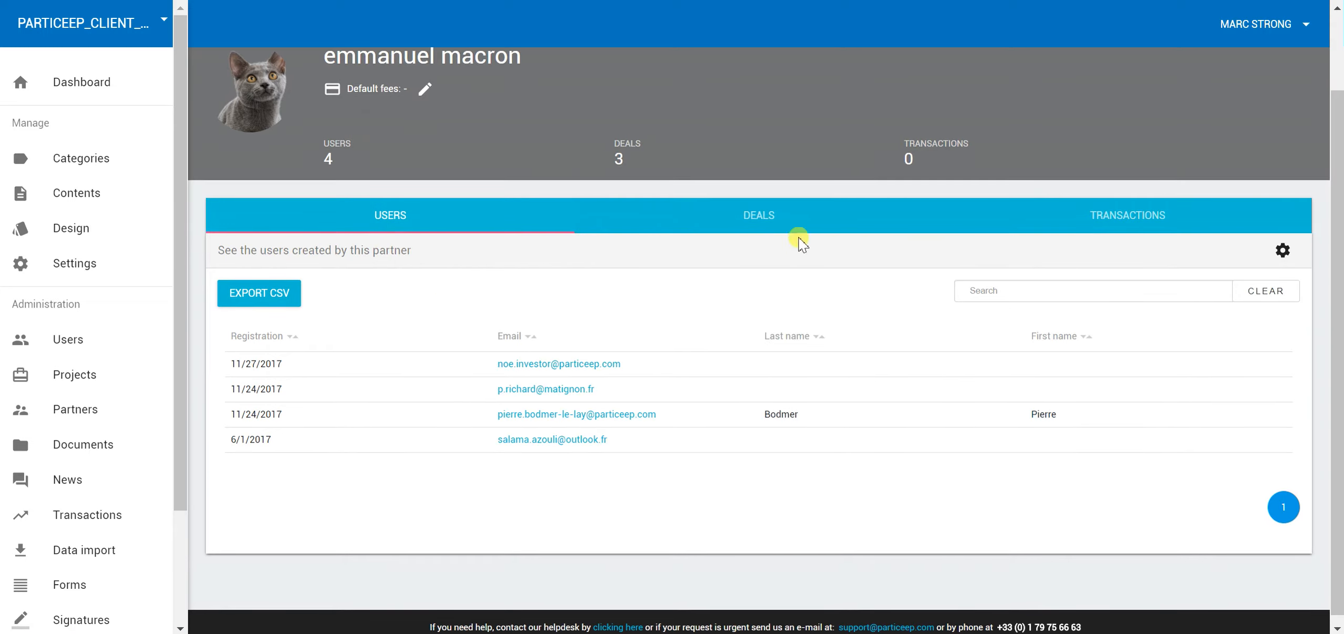
click(796, 240)
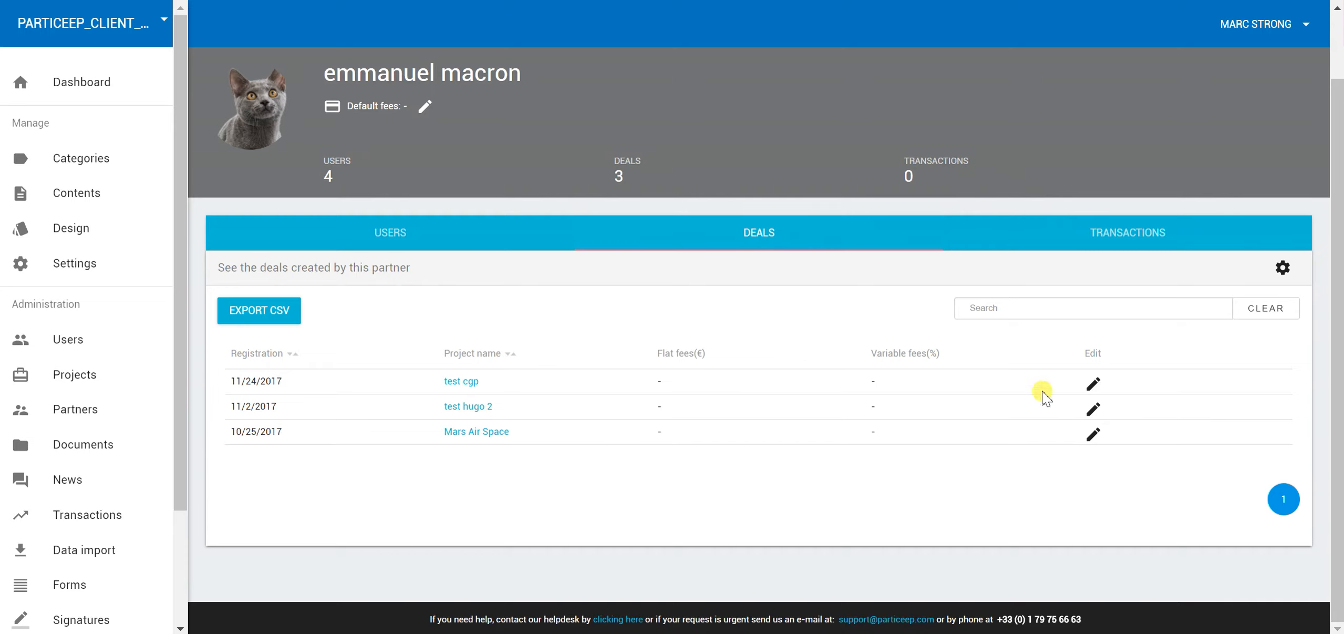
Open the partner's Default fees editor and enter a 50 € fixed fee
scroll(672, 314, up, 1)
scroll(671, 313, up, 2)
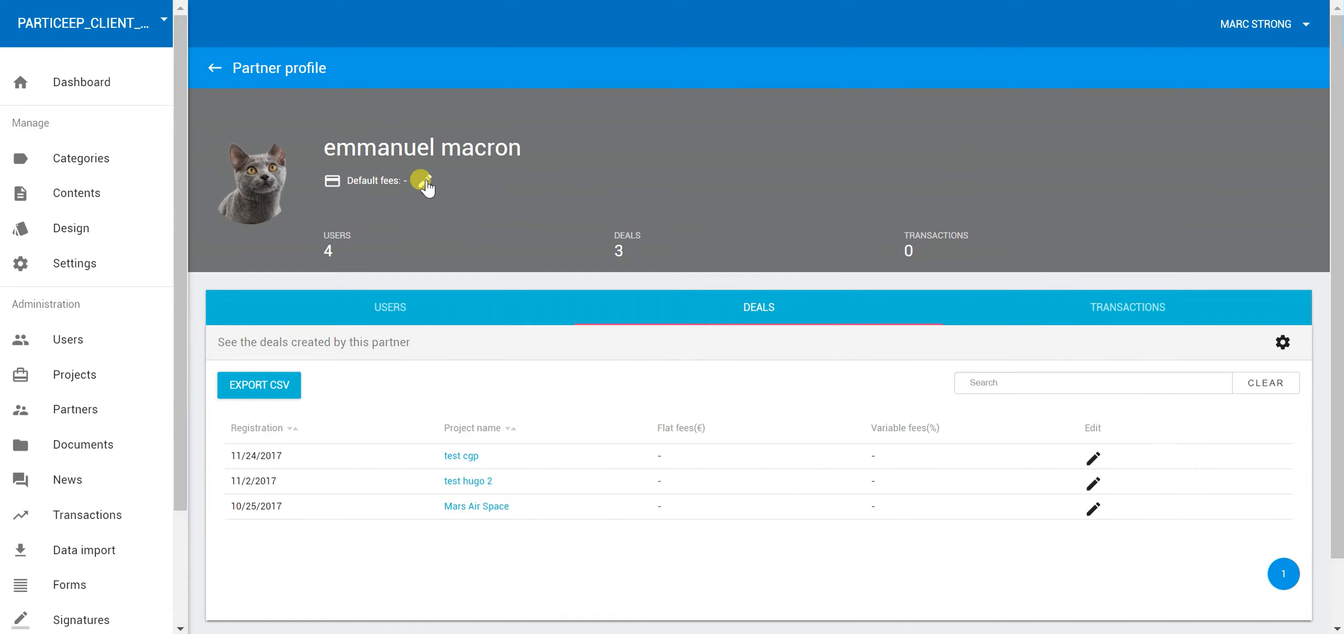
click(422, 182)
click(488, 309)
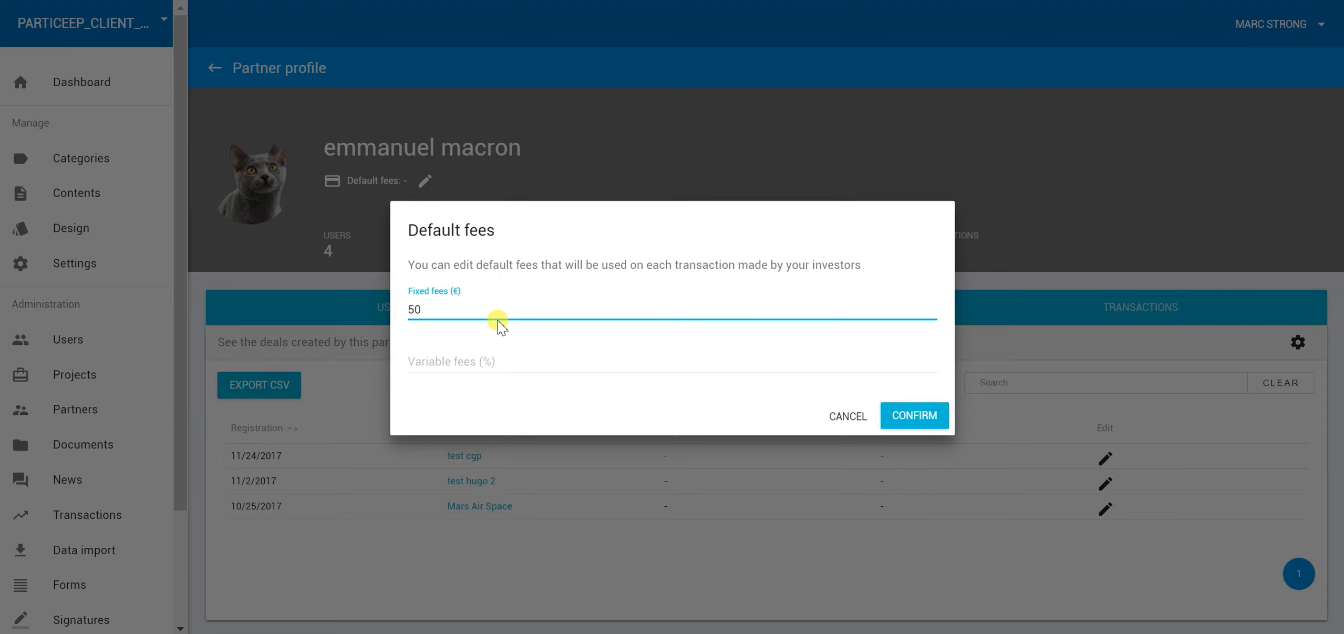
Add a 1% variable fee to the 50 € fixed default fee and confirm it
key(Tab)
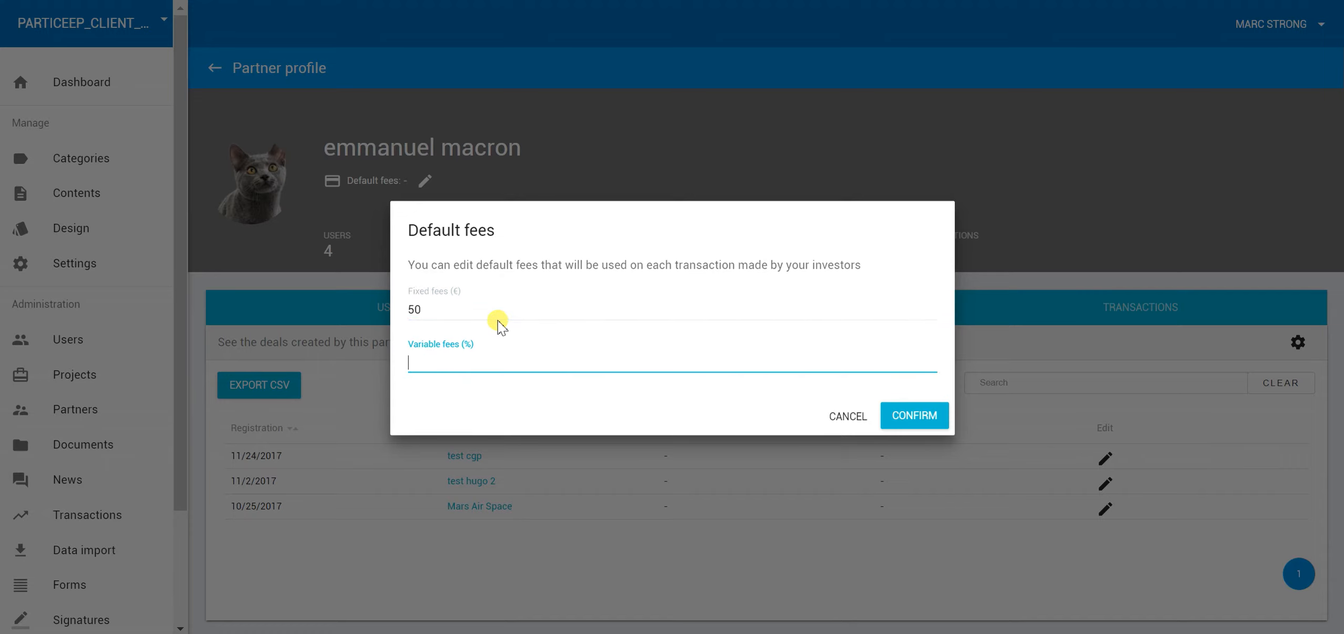
click(929, 415)
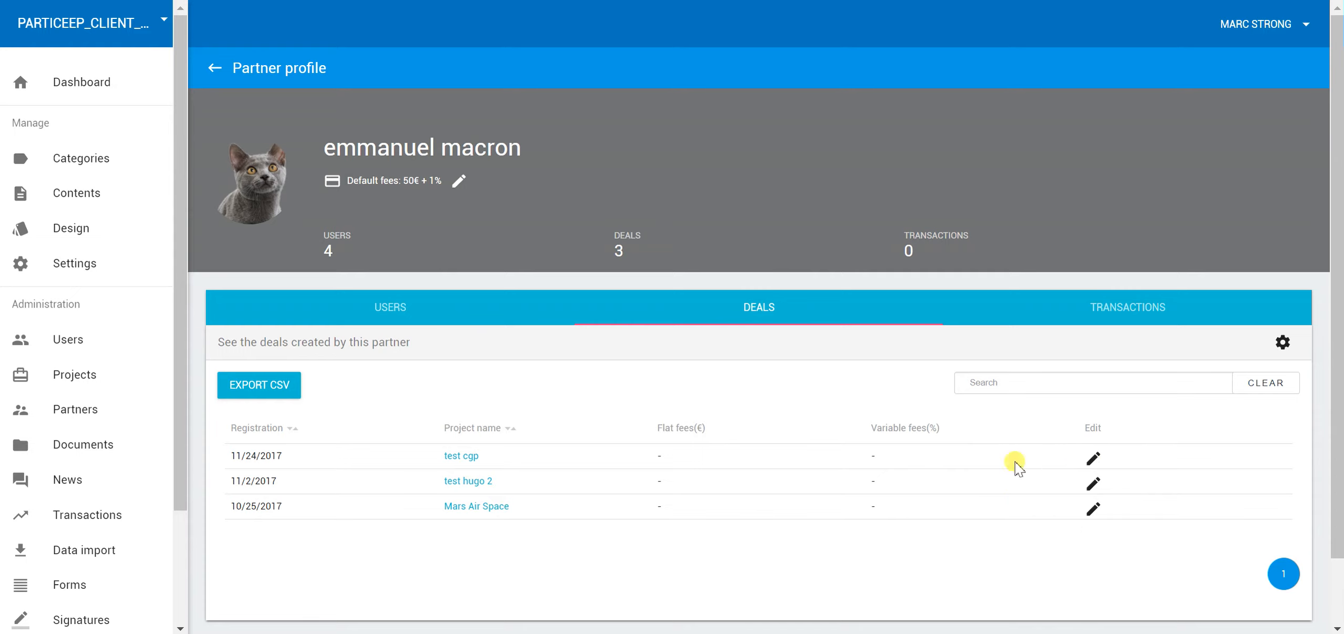
click(1093, 460)
Enter and save the test cgp deal's fixed and variable fees, then view the partner's empty Transactions tab
click(715, 470)
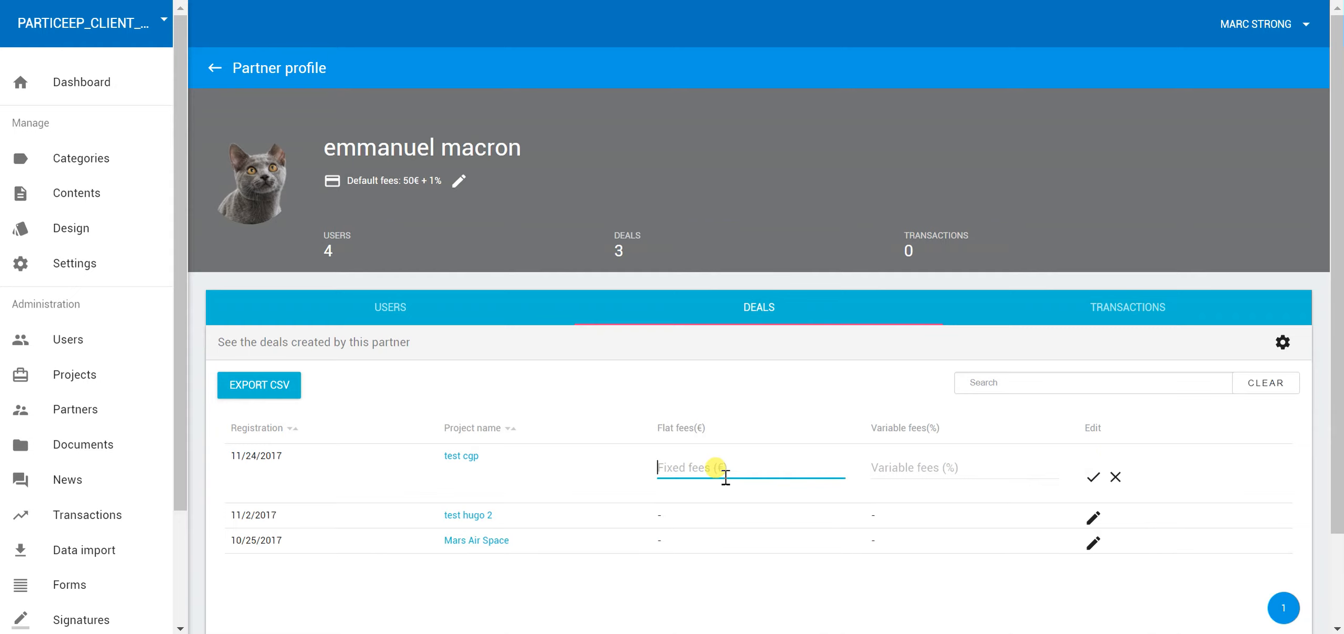
key(Tab)
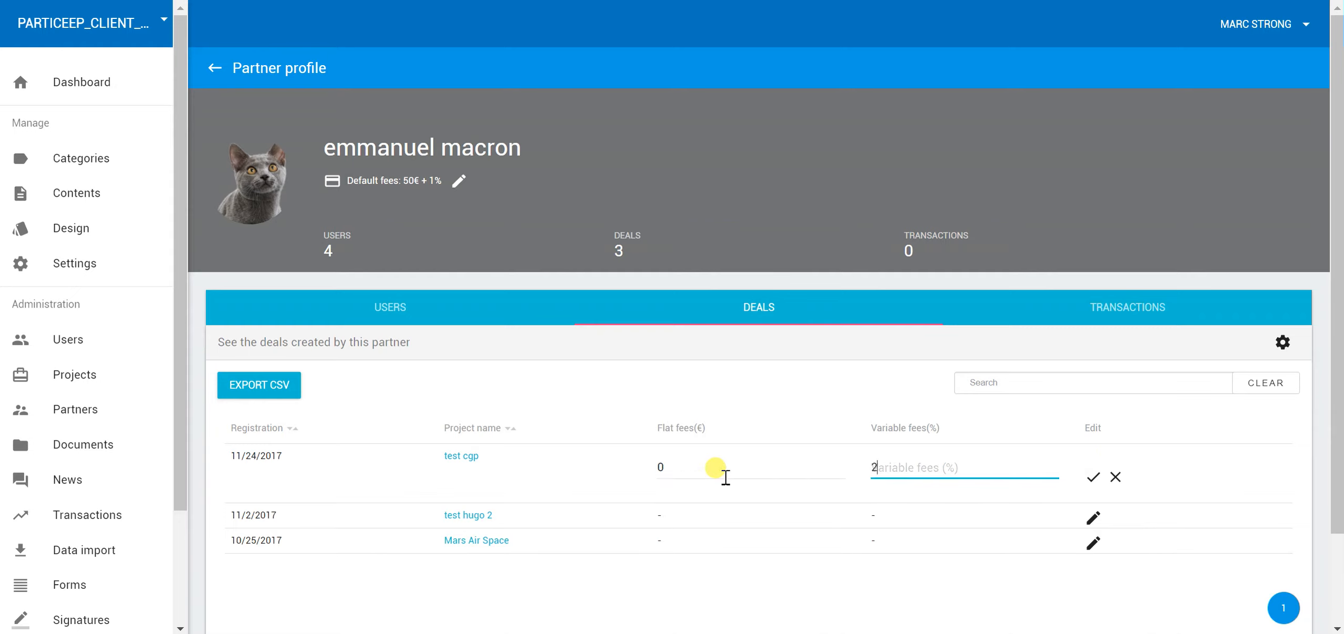
click(1093, 477)
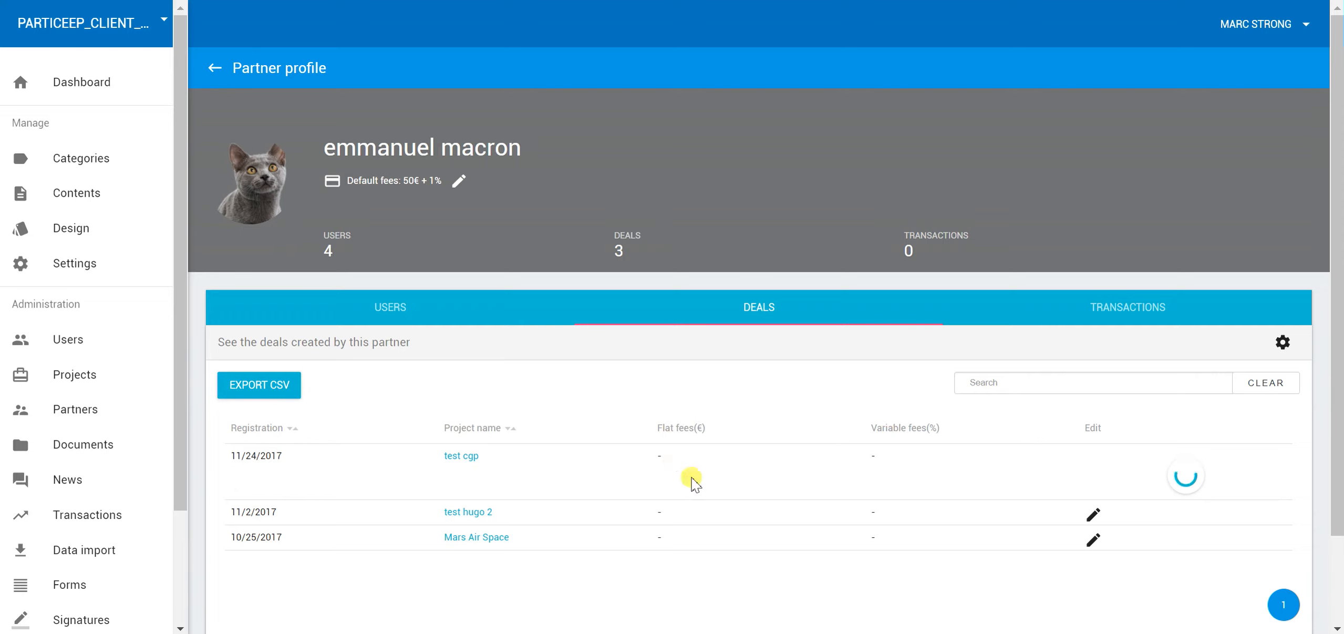
click(1108, 313)
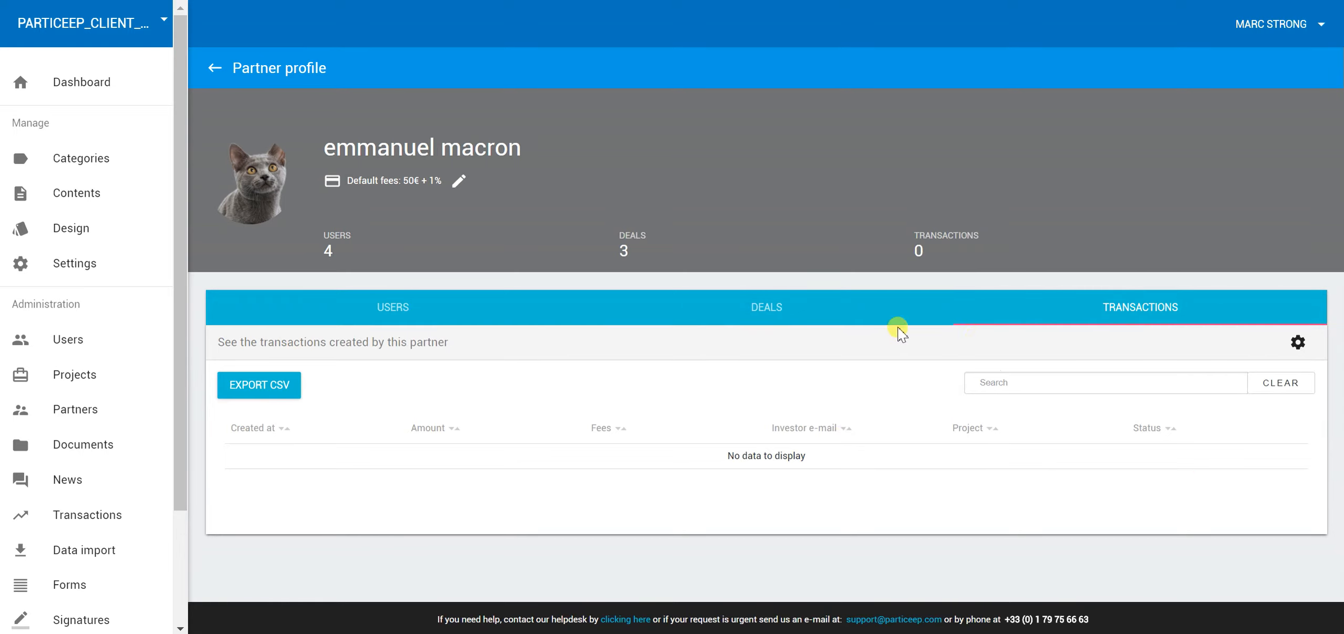
click(769, 313)
click(425, 317)
click(762, 320)
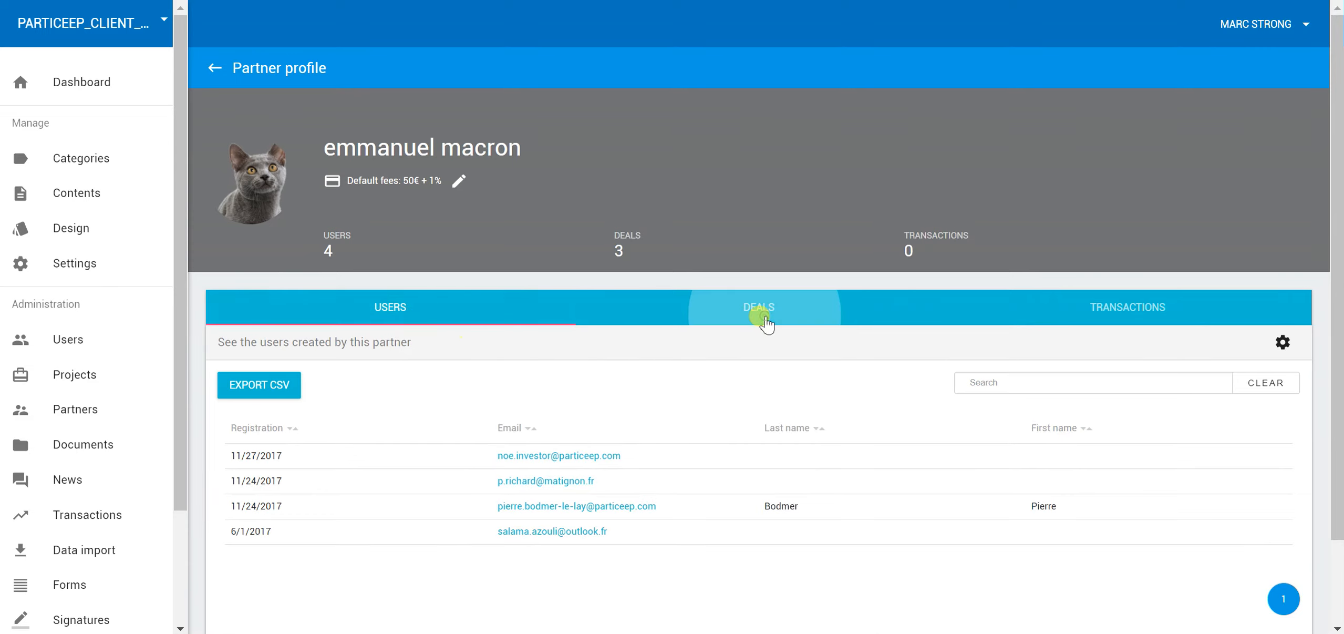
double_click(877, 456)
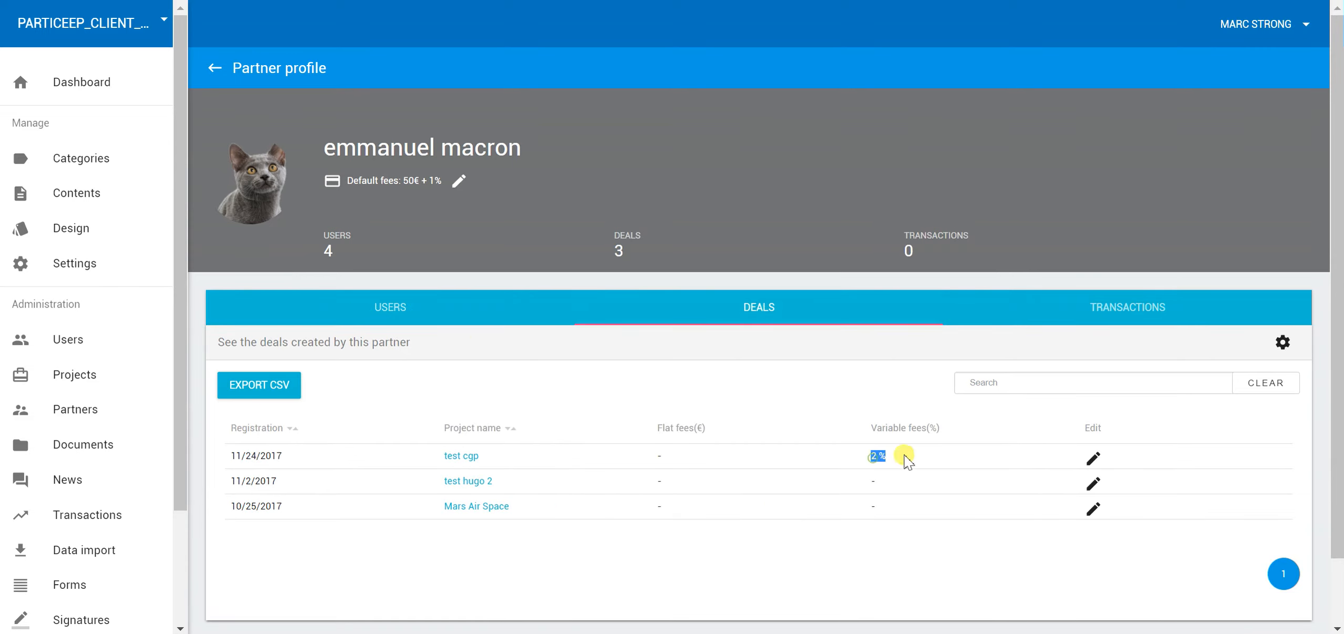
click(1161, 309)
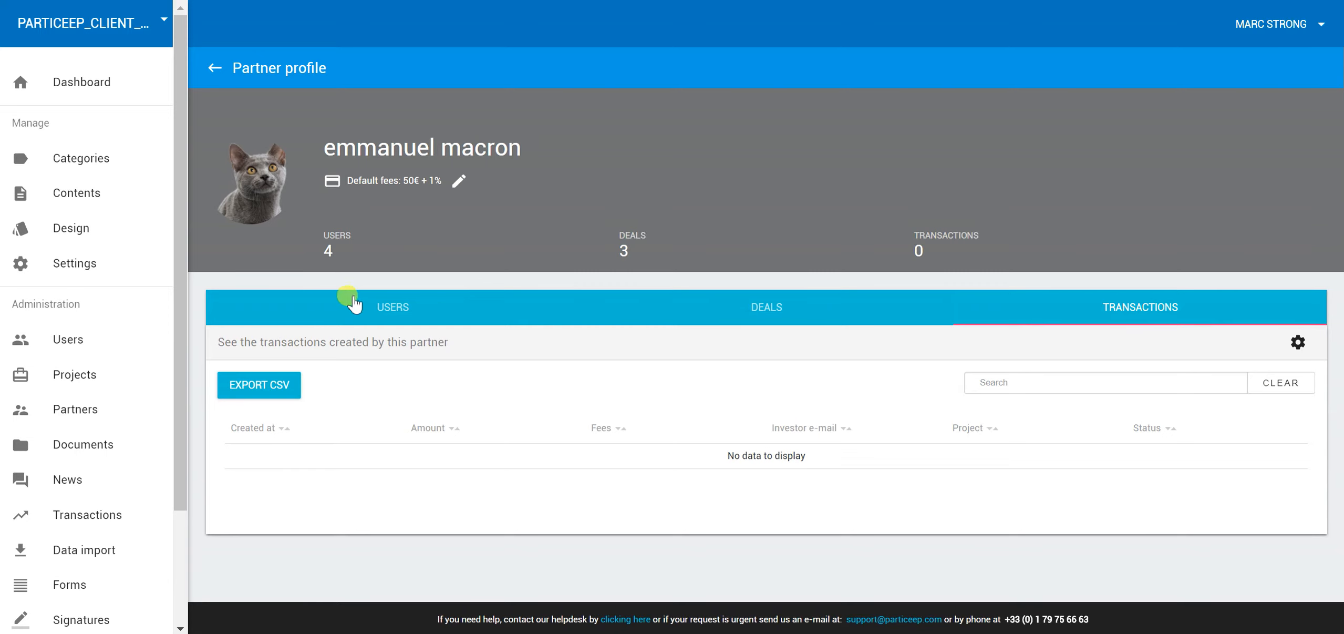
click(341, 304)
scroll(457, 297, down, 2)
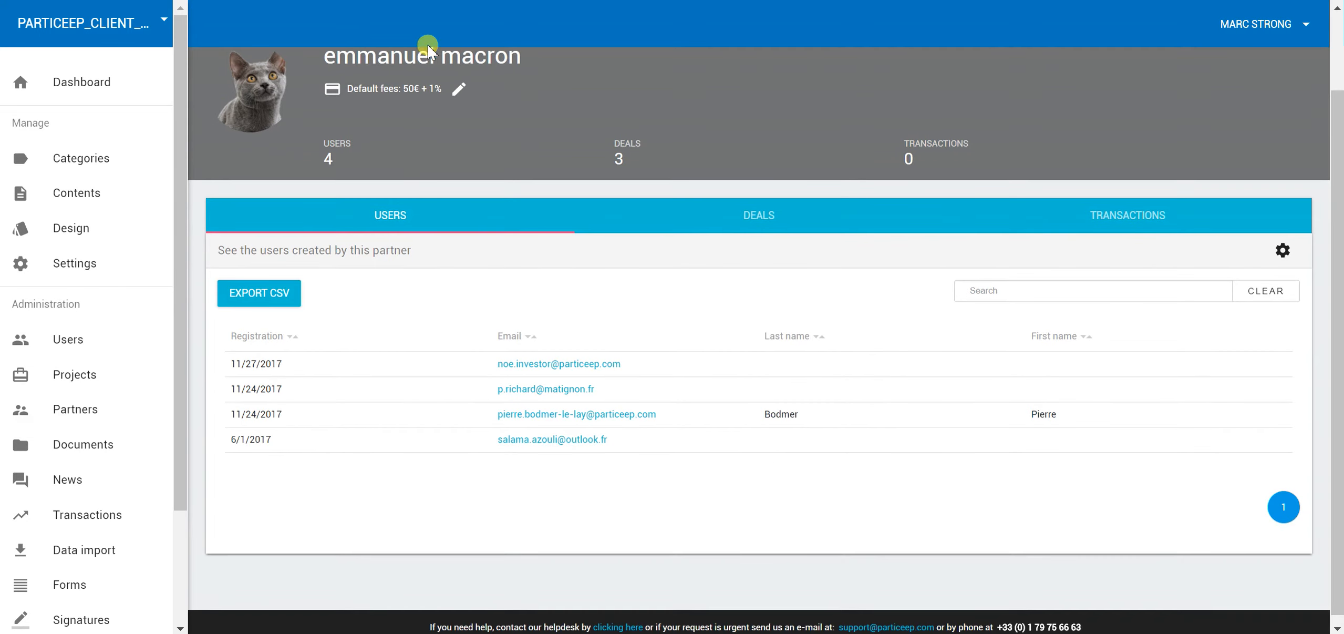
scroll(615, 273, down, 1)
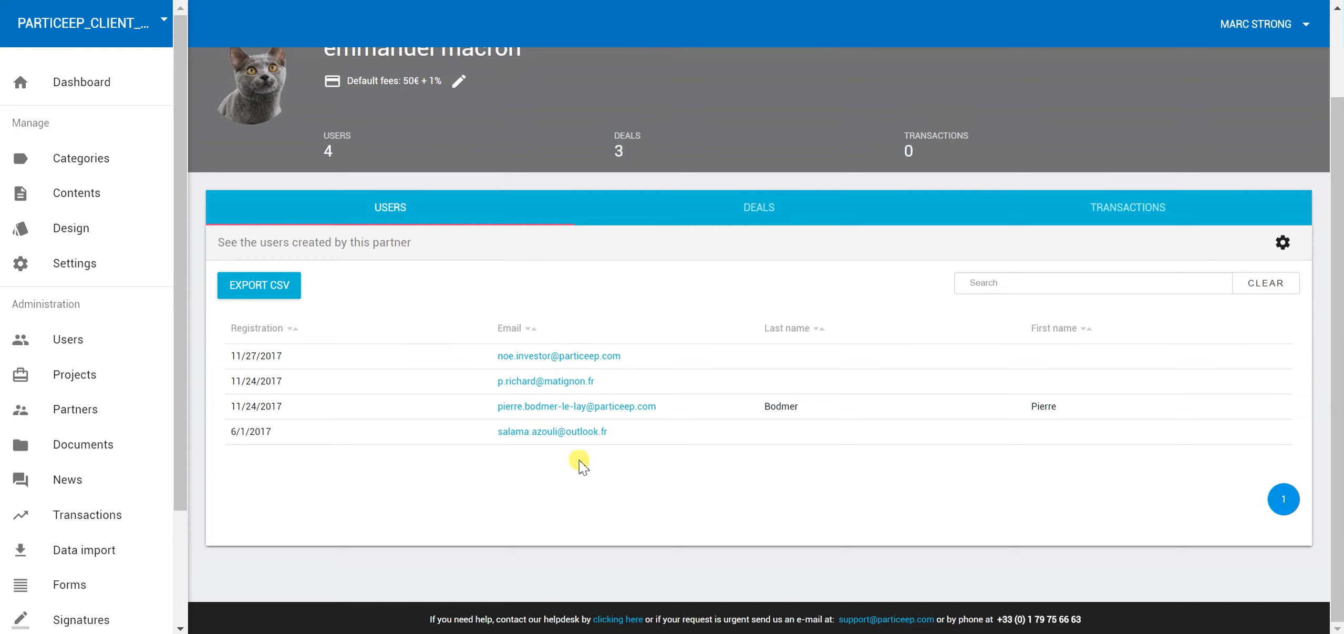
click(775, 209)
click(775, 208)
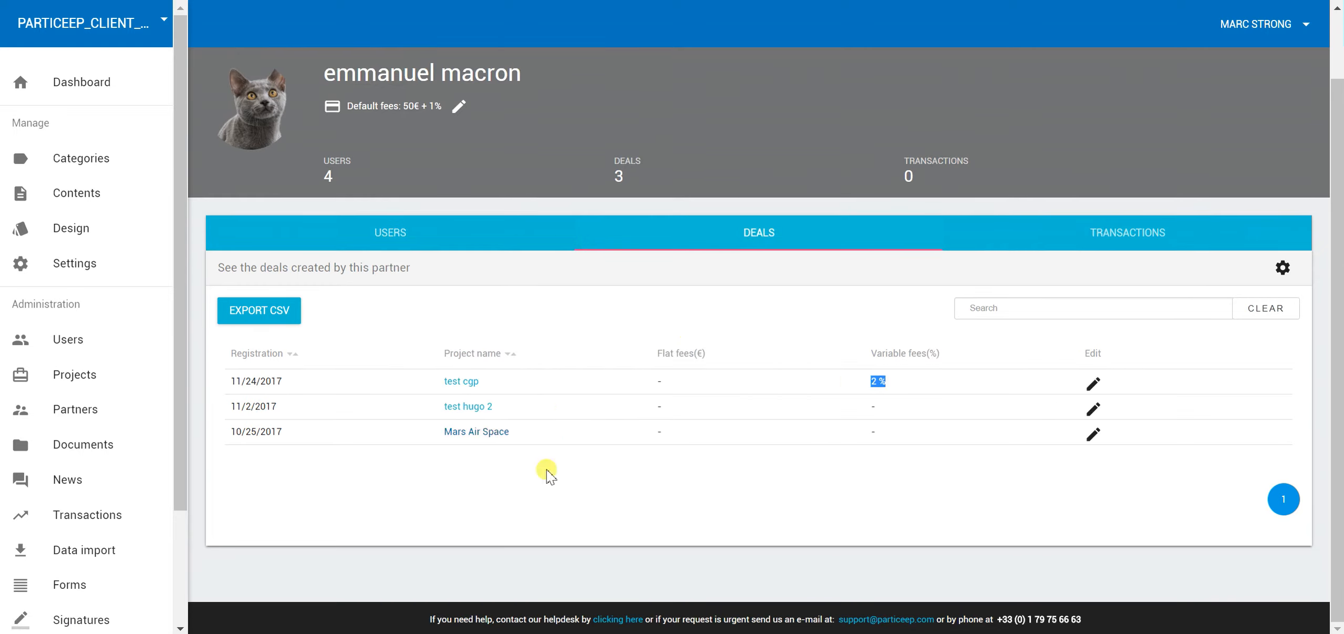
click(1097, 234)
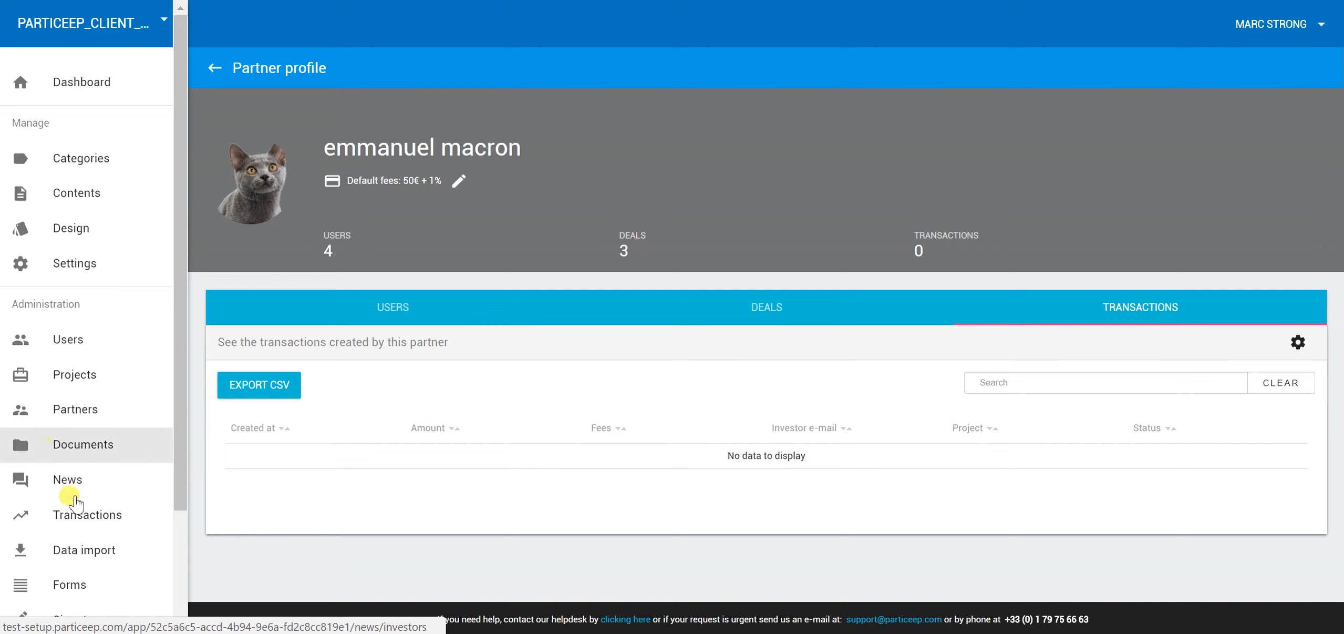
scroll(137, 378, down, 3)
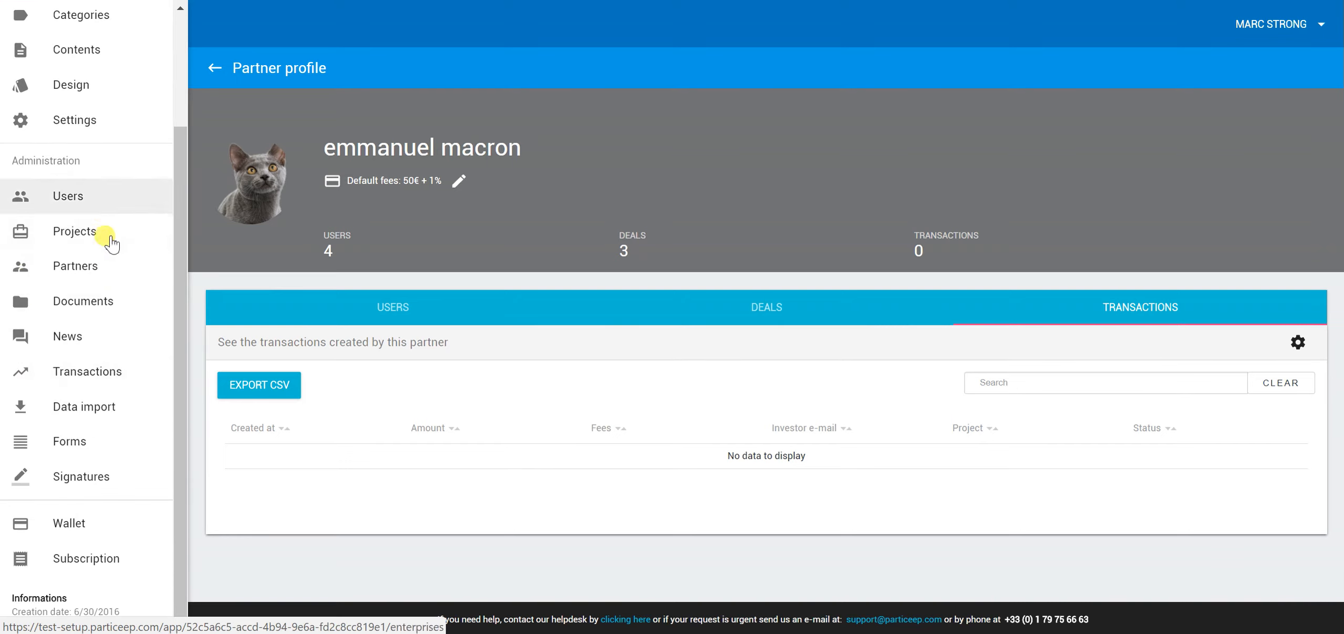
Open the Documents library and inspect the first document's Actions menu options
click(94, 311)
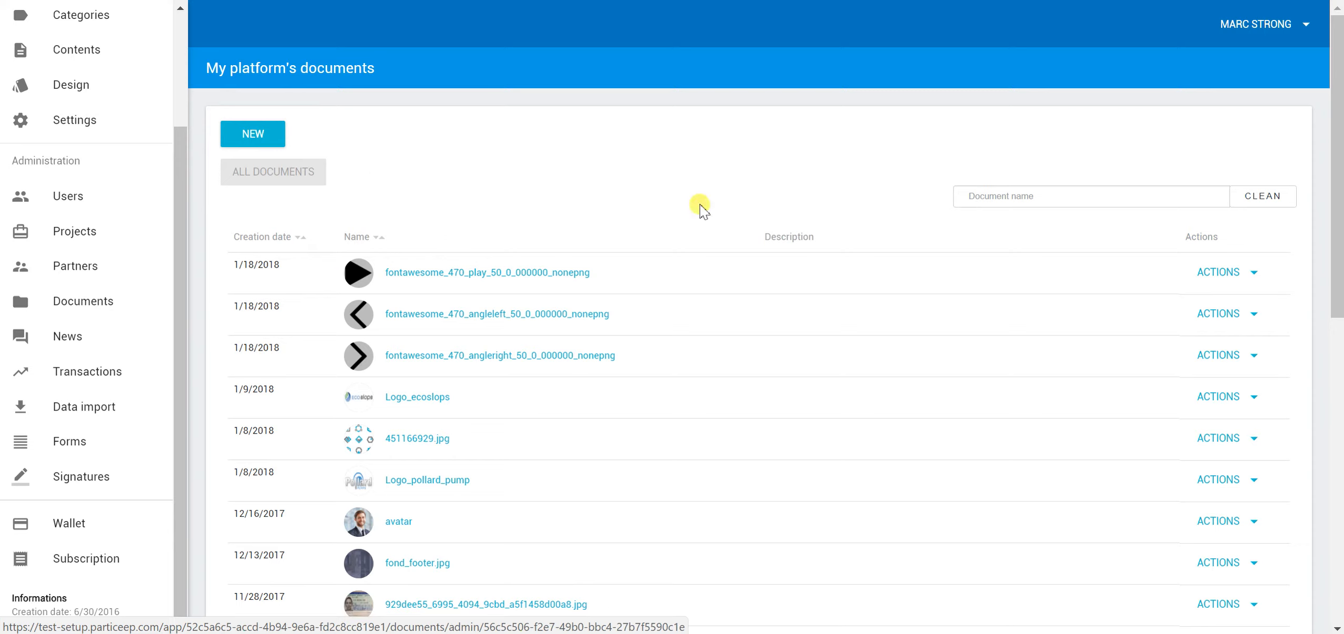
click(1203, 276)
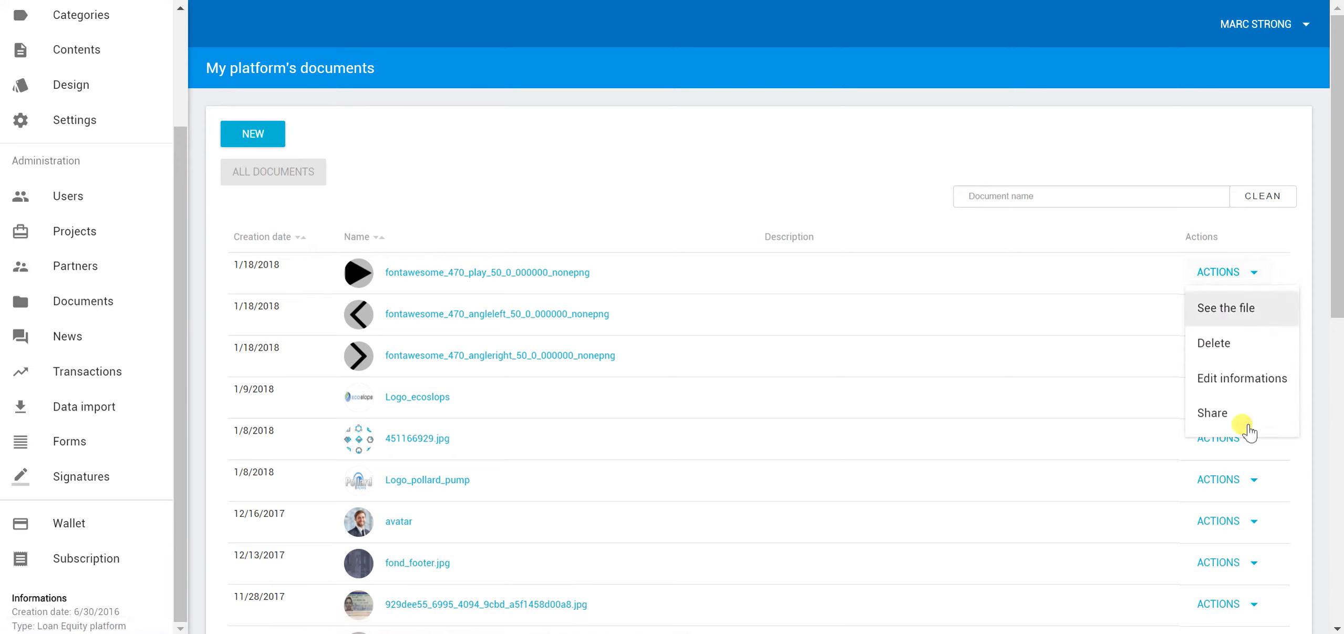
click(607, 147)
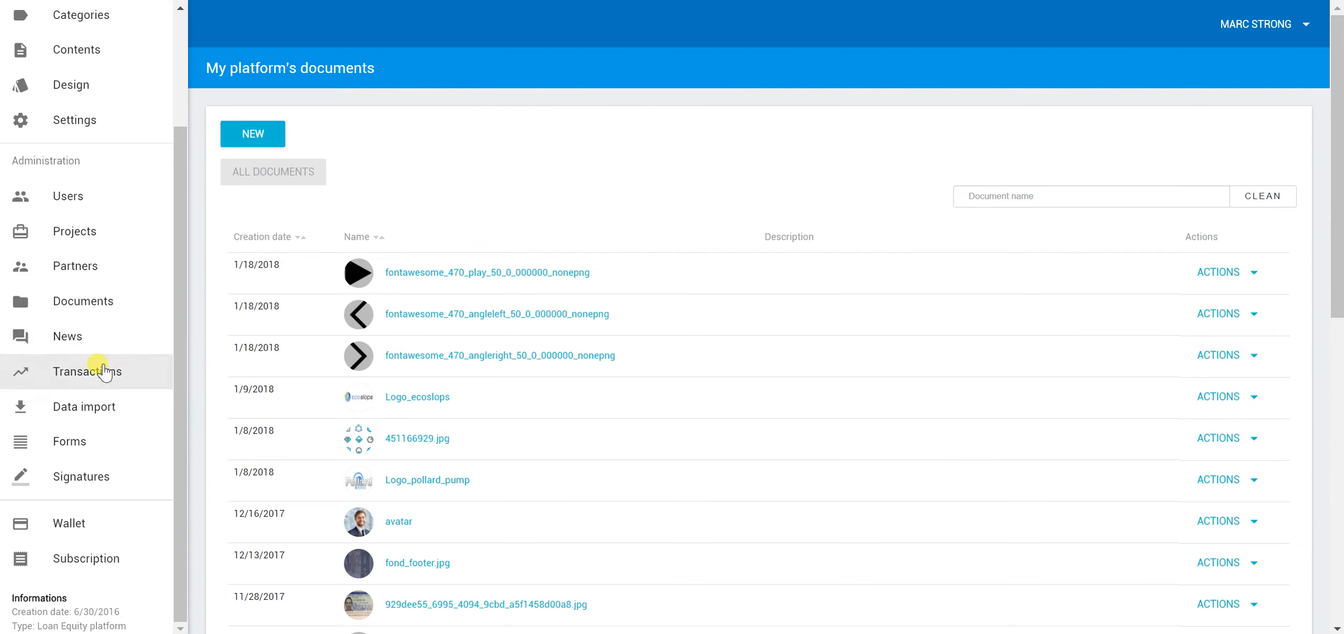
scroll(135, 363, down, 2)
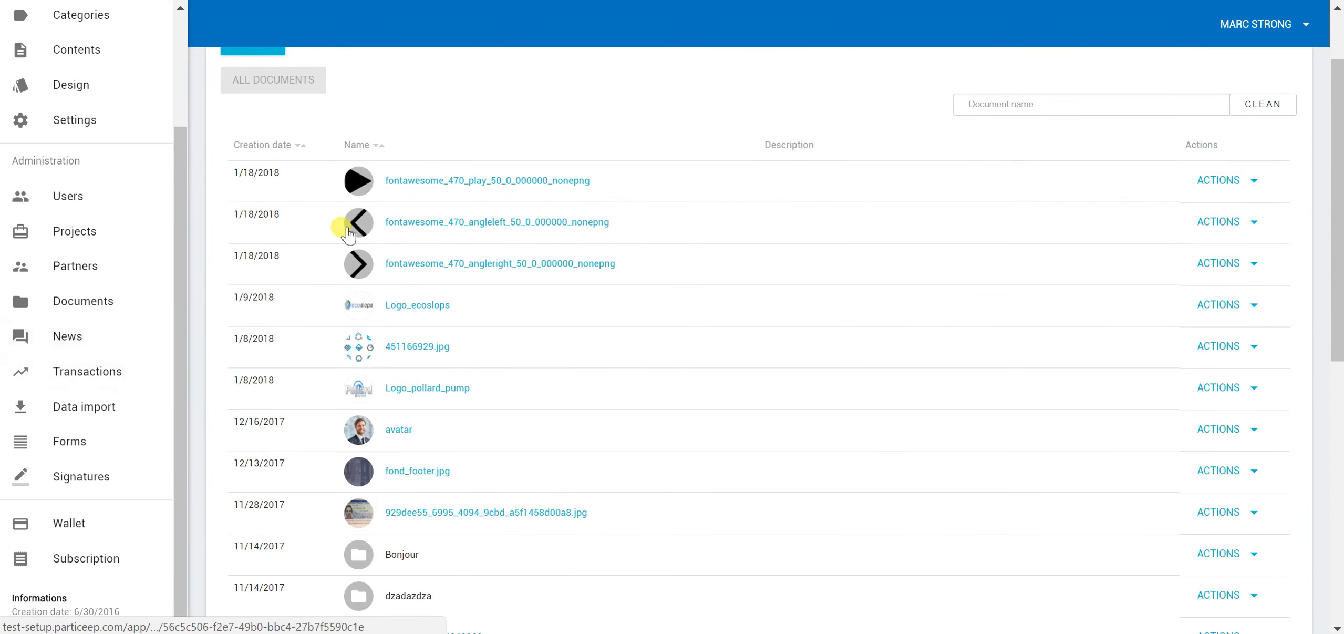
click(1225, 183)
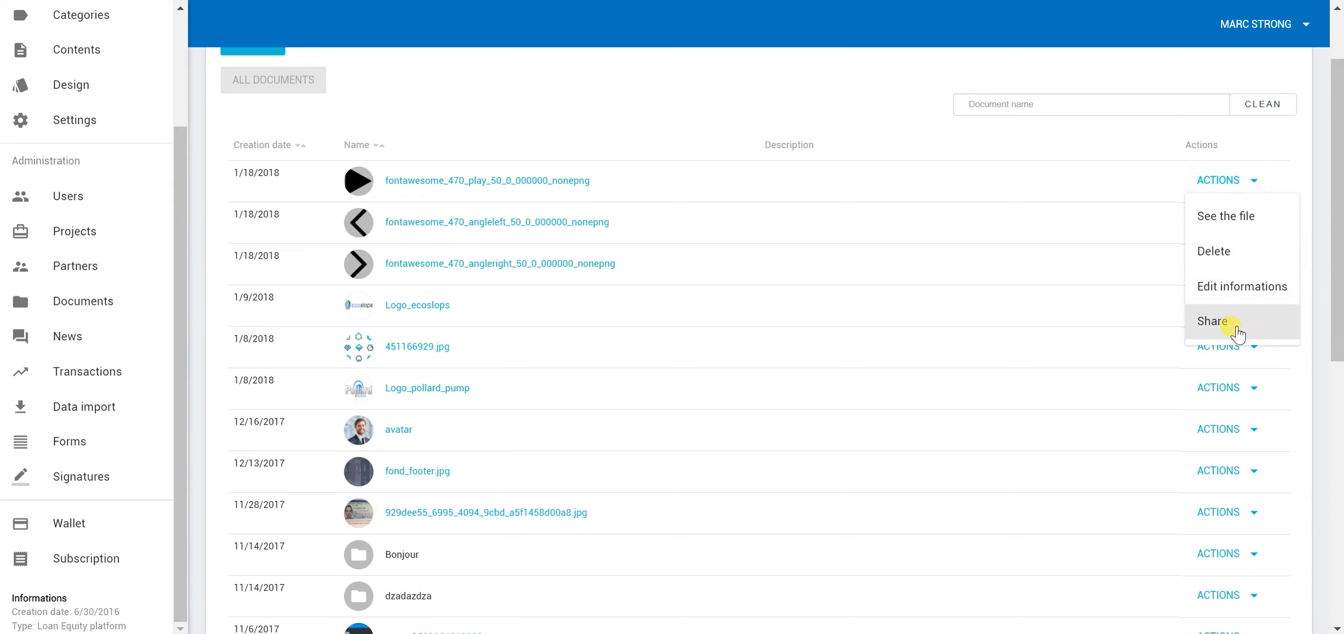
click(563, 89)
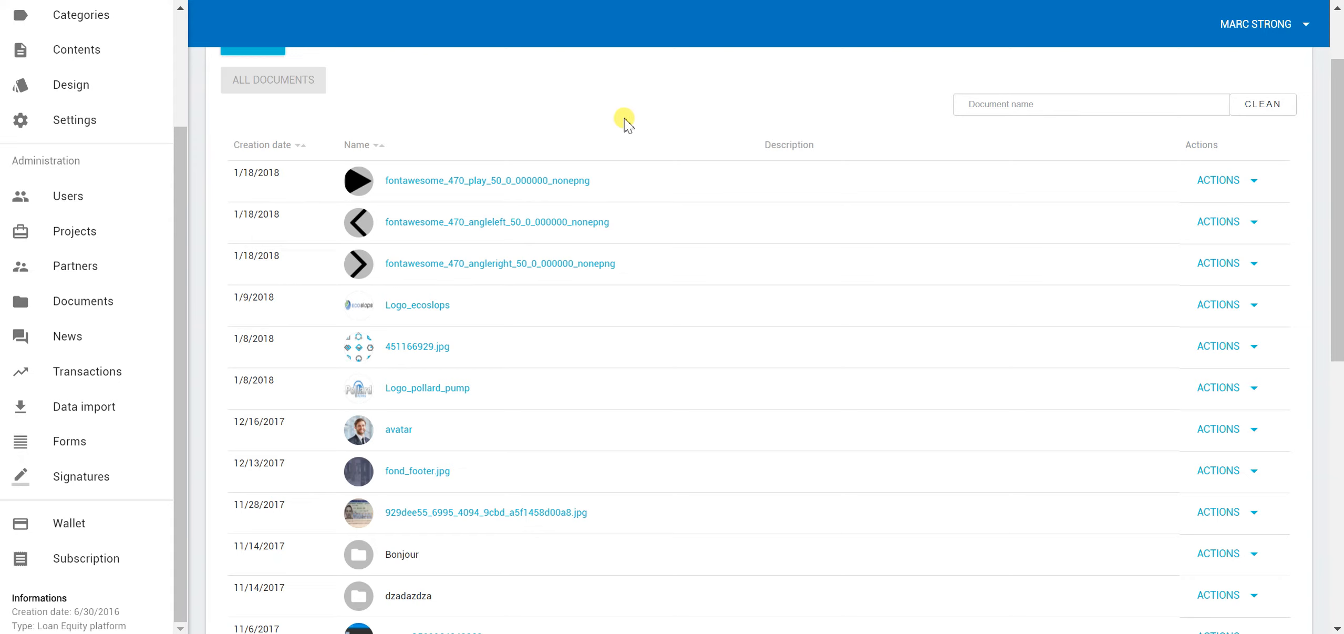
Open News and scroll through the platform's published news cards
click(75, 335)
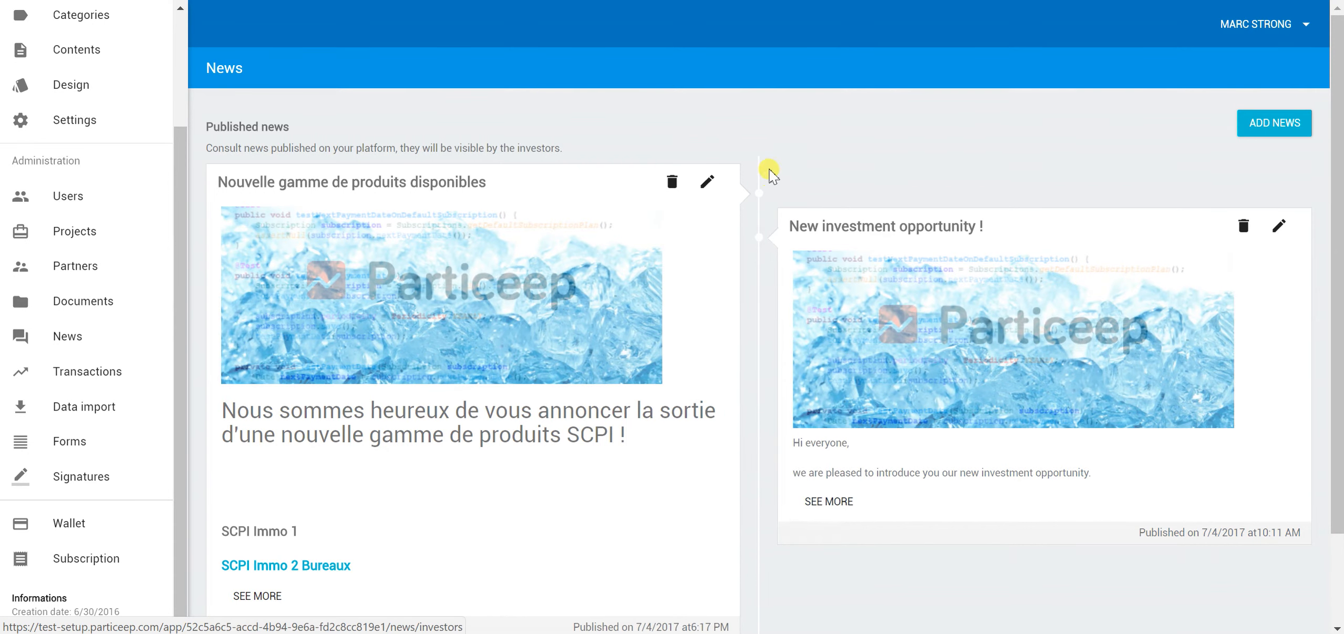
scroll(769, 181, down, 2)
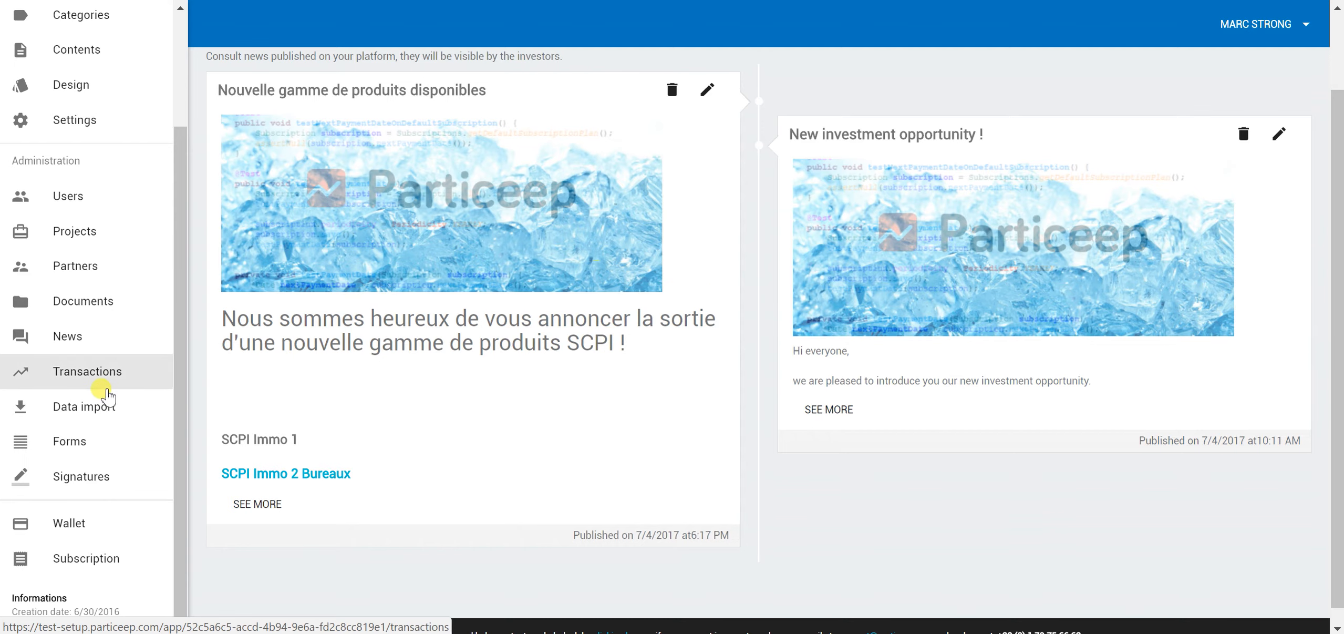
click(103, 383)
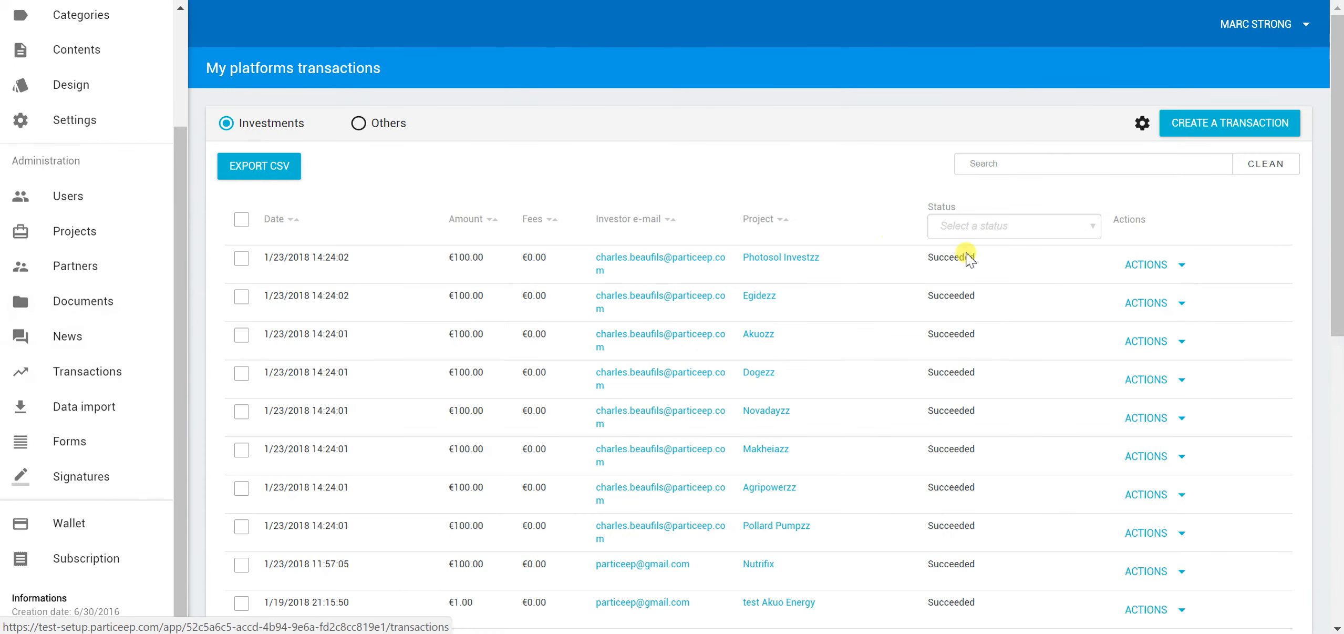
Scroll the investment transactions table and check the first transaction's Actions menu
scroll(987, 306, down, 2)
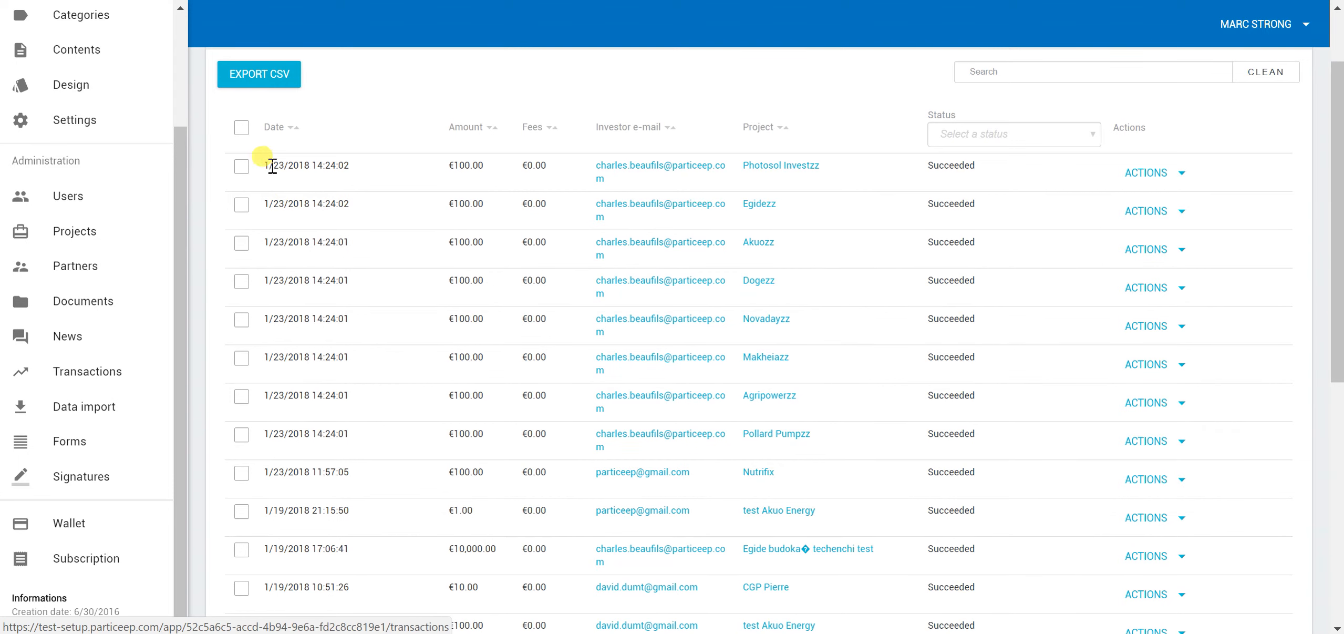
scroll(981, 467, down, 2)
scroll(981, 465, up, 4)
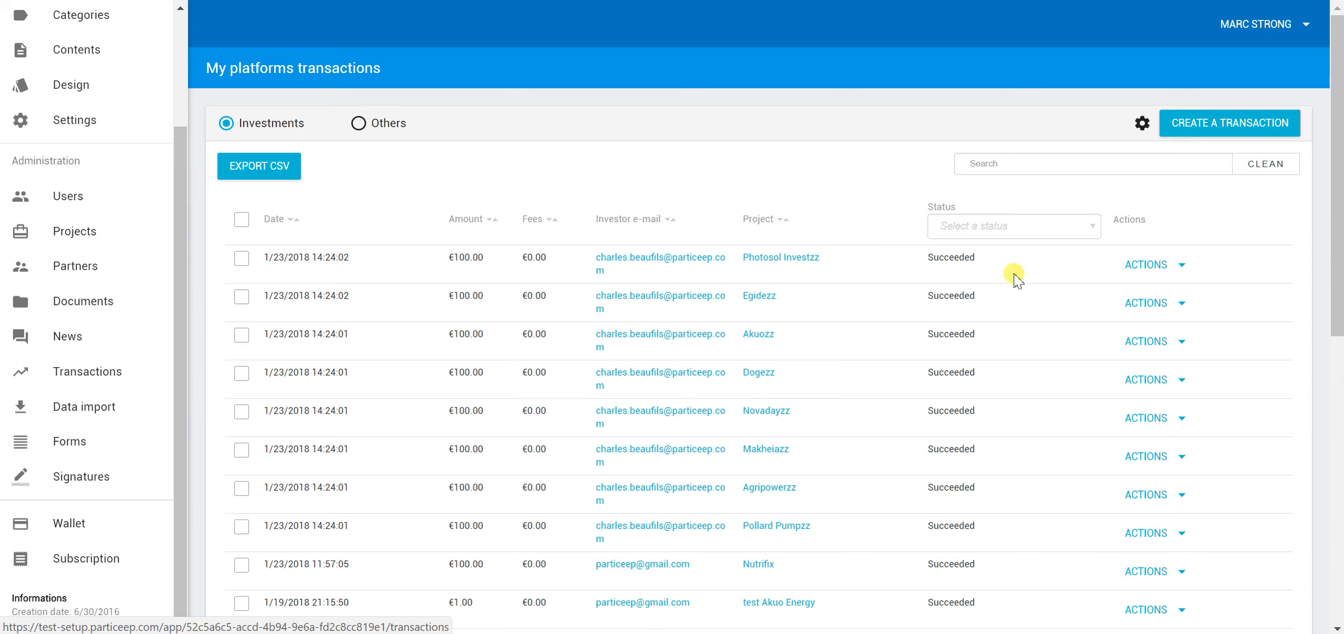
click(1128, 266)
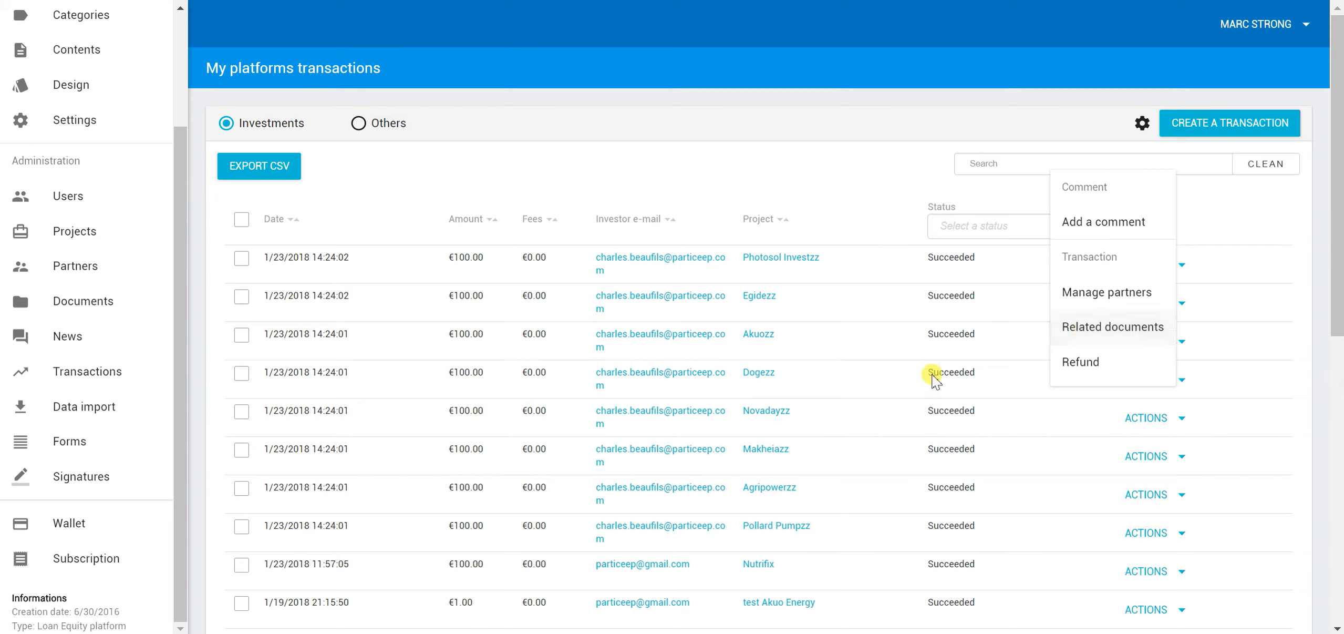
click(846, 346)
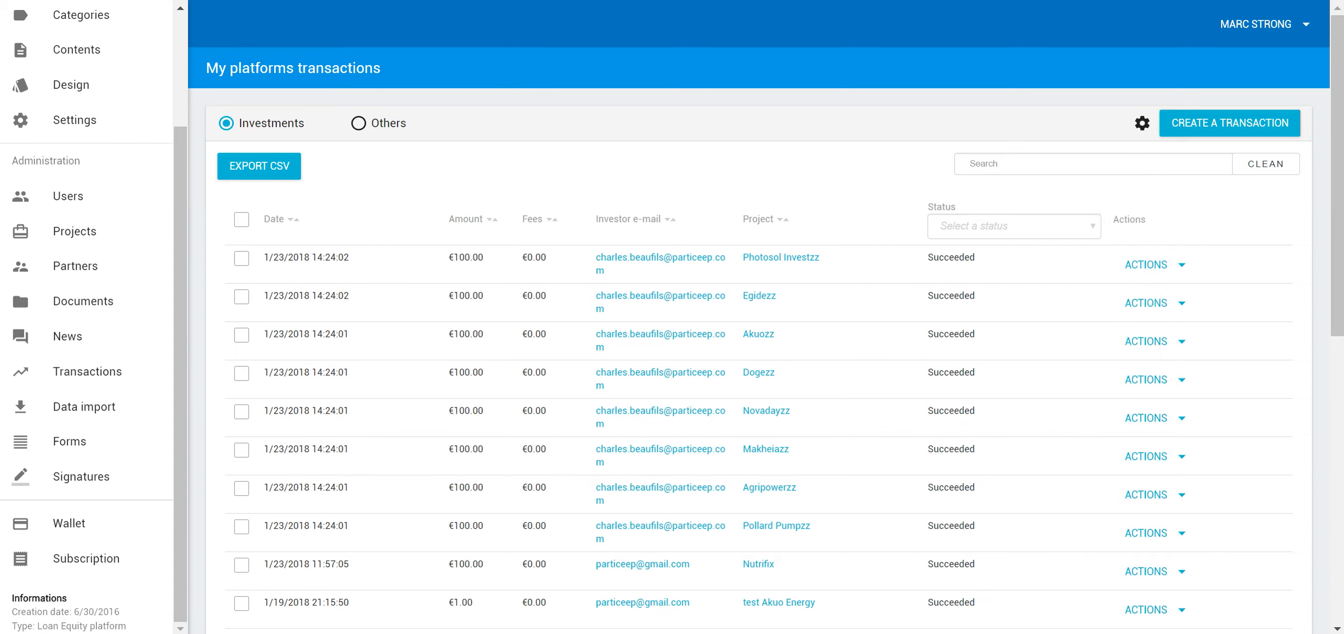
scroll(52, 368, down, 2)
click(86, 407)
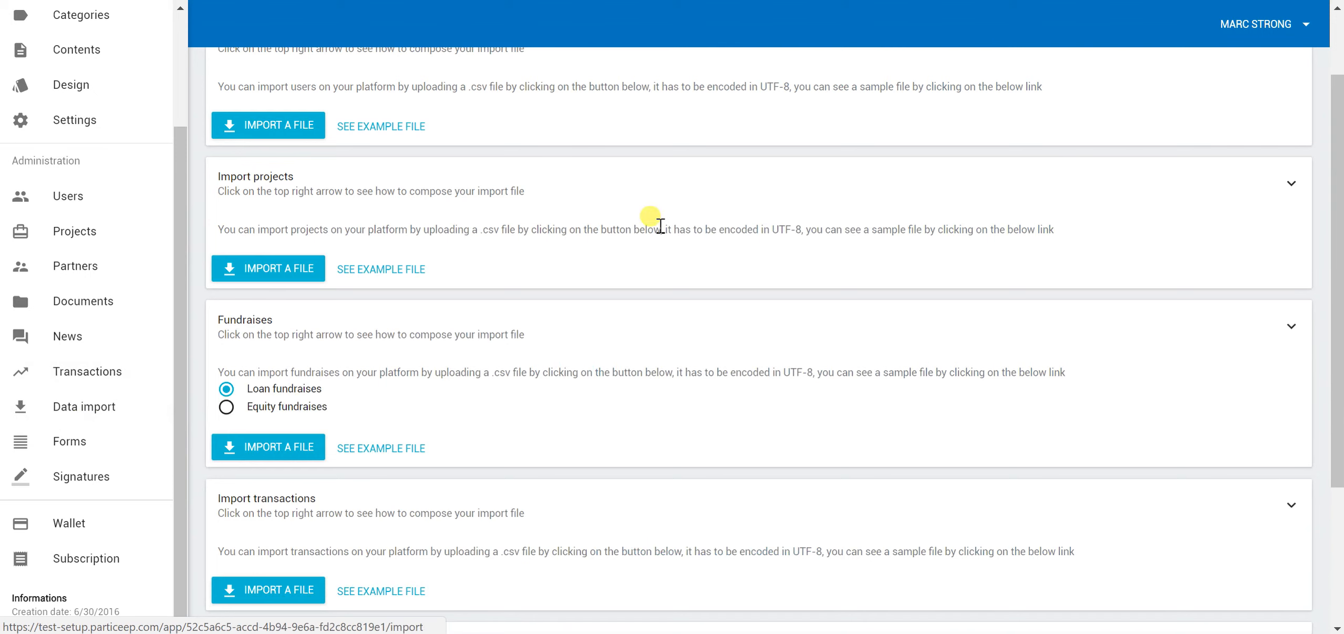
scroll(595, 231, up, 2)
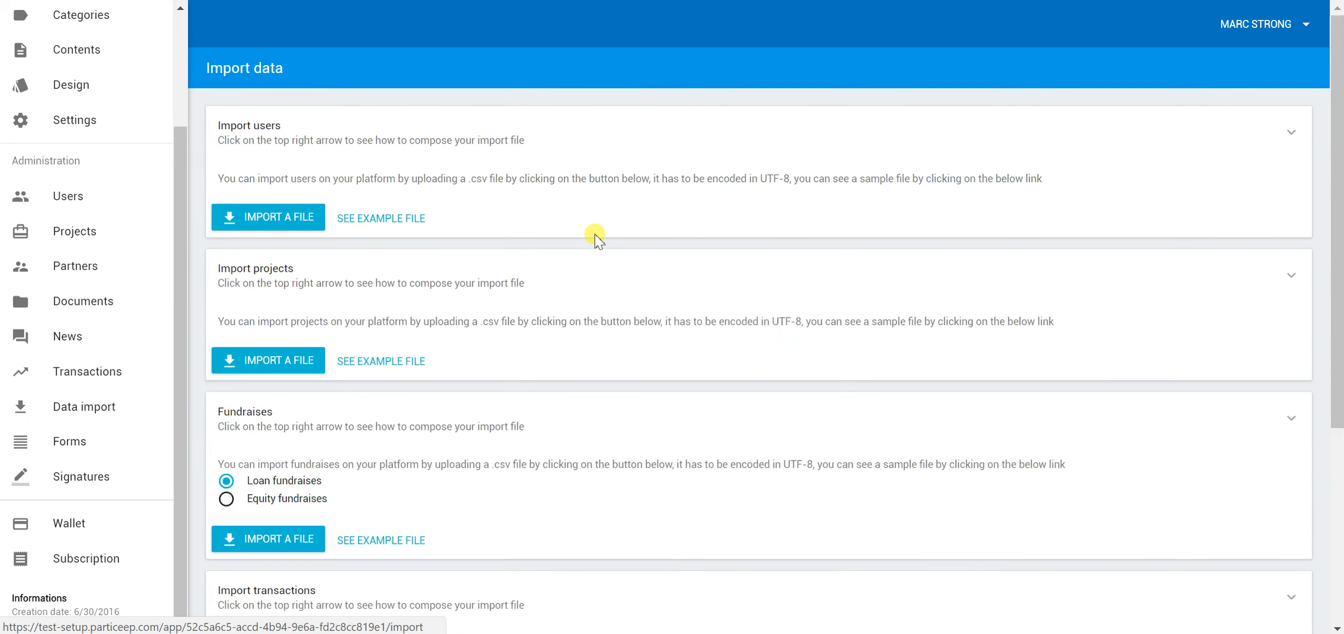
scroll(549, 189, down, 6)
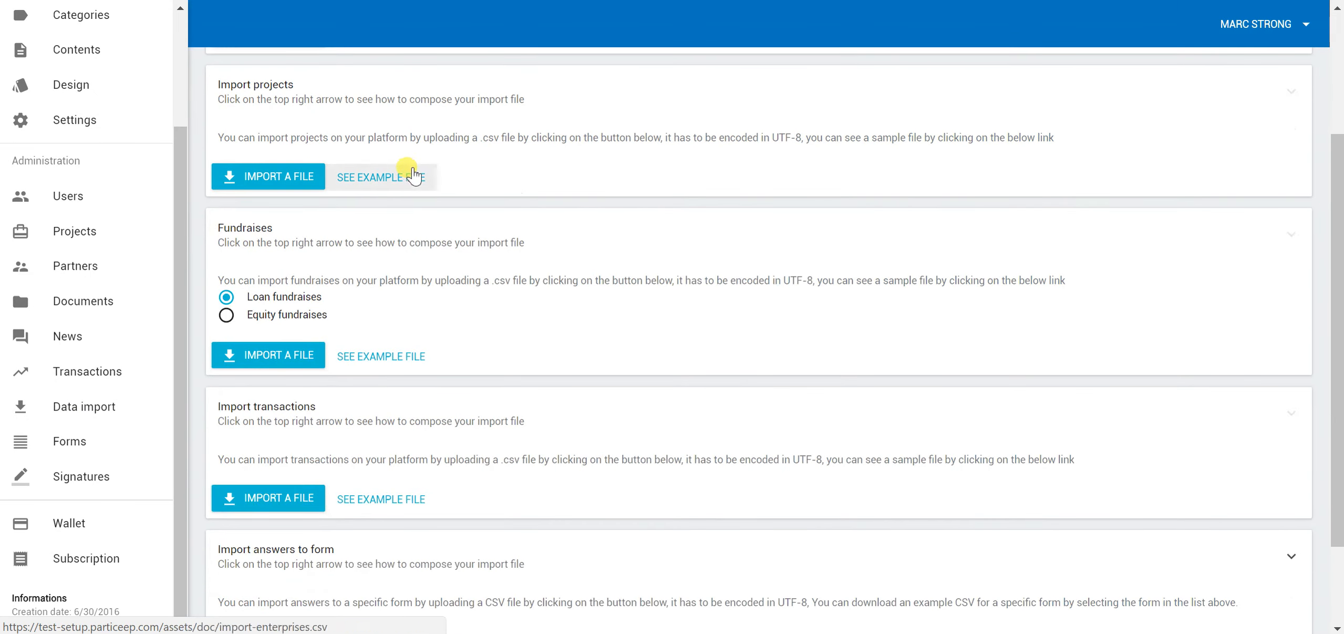
scroll(576, 252, up, 6)
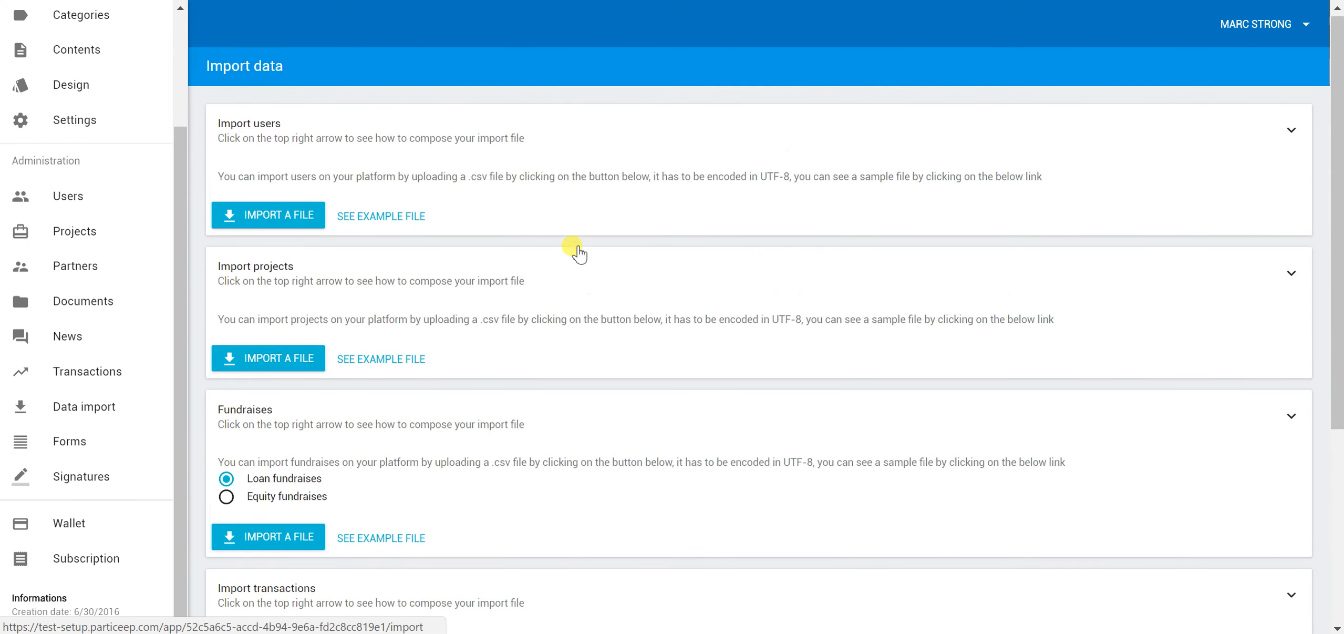
scroll(572, 253, down, 4)
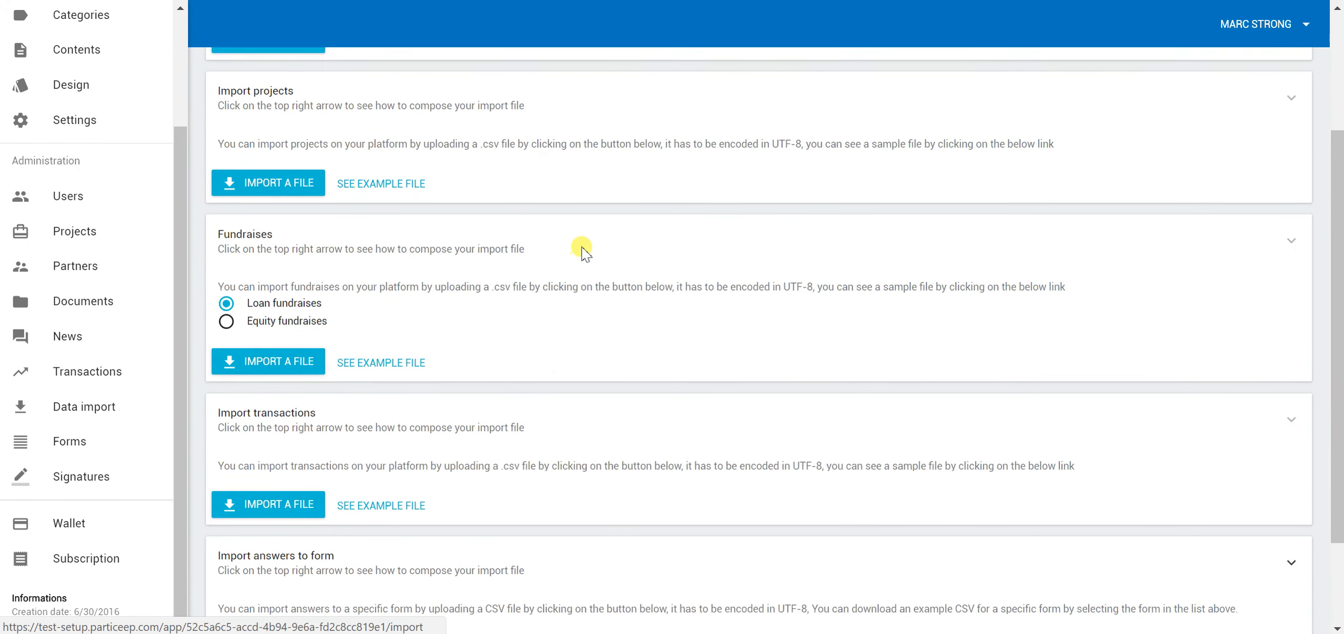
scroll(549, 261, up, 4)
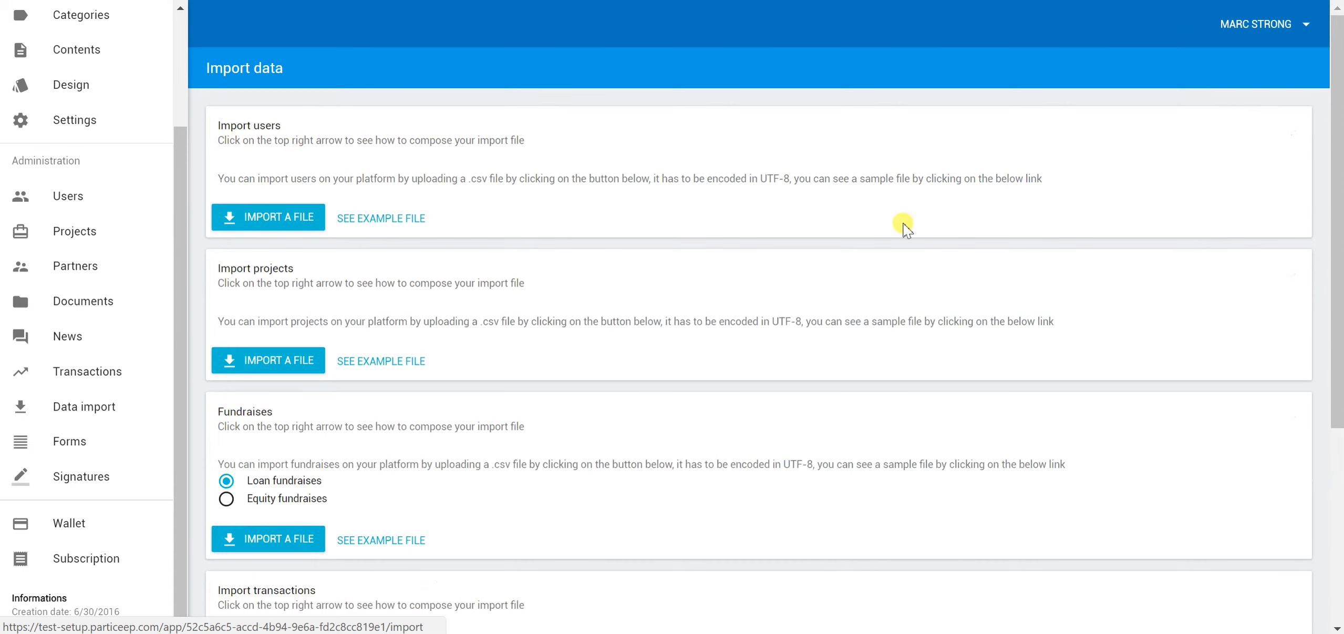
scroll(422, 176, down, 2)
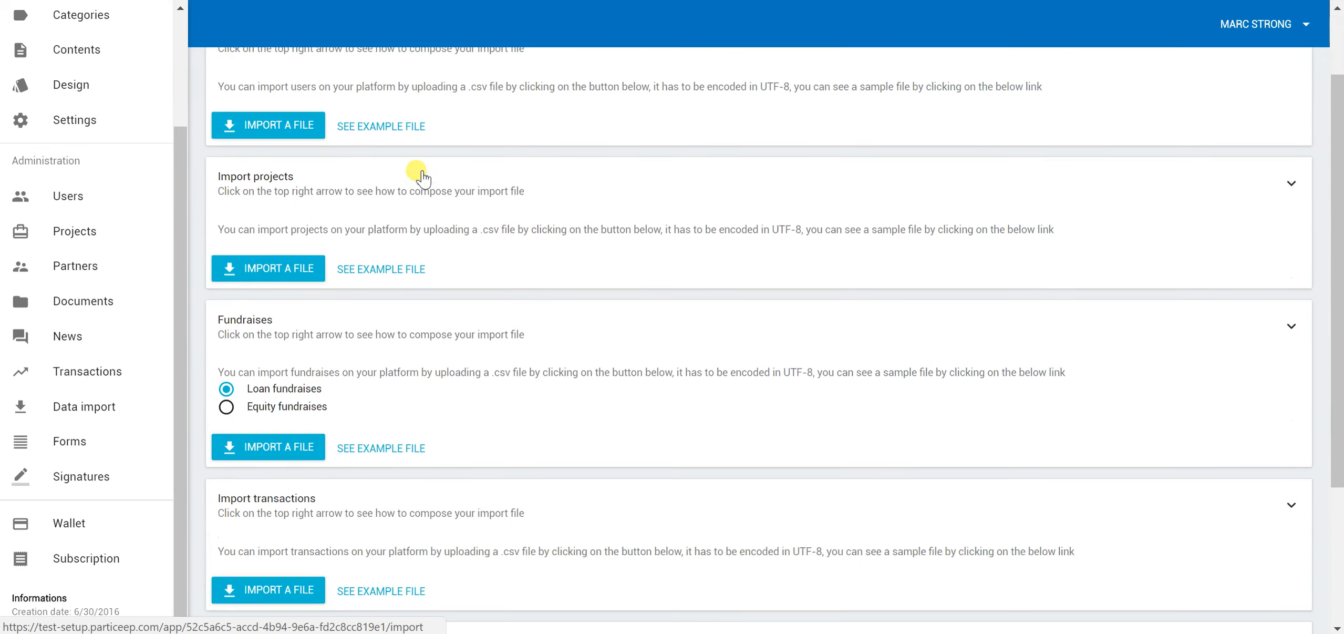
scroll(413, 183, up, 2)
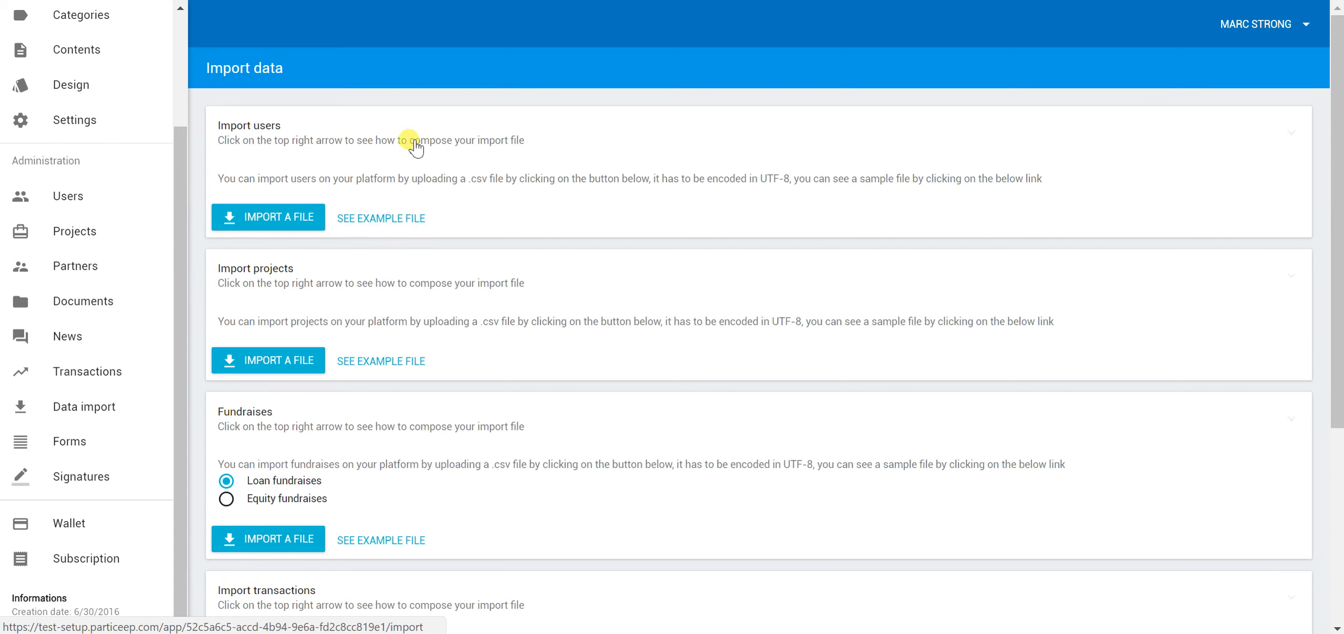
scroll(812, 318, down, 3)
scroll(753, 300, up, 3)
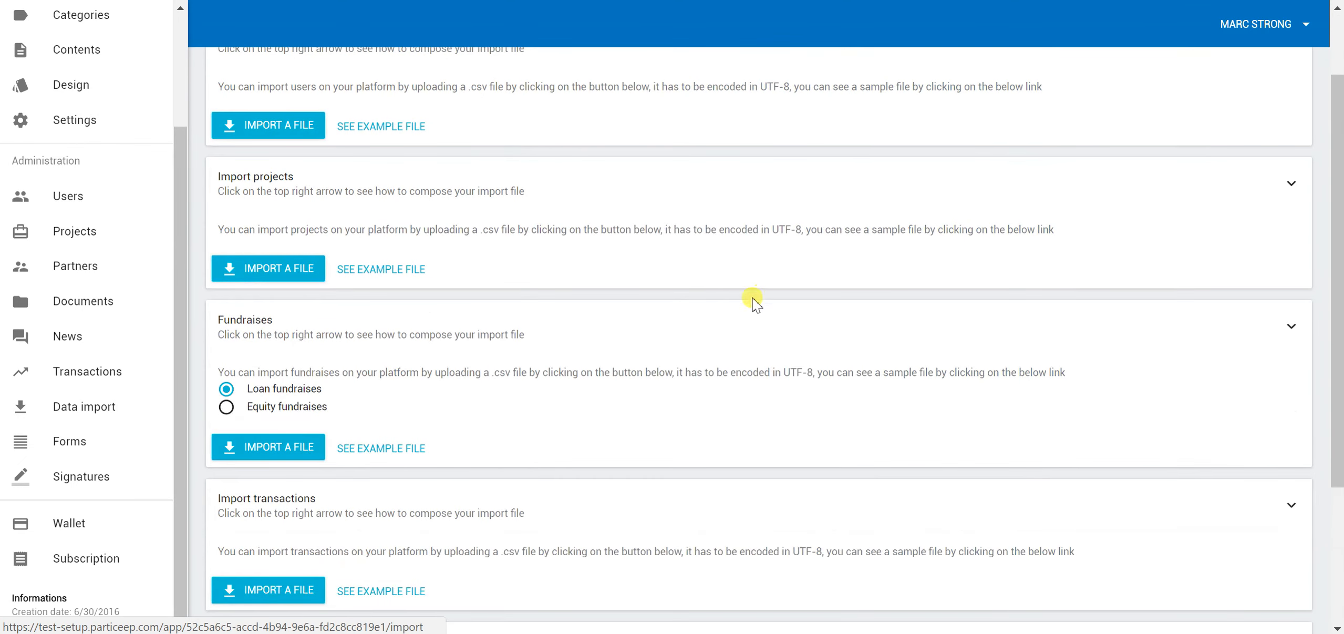
scroll(713, 292, down, 6)
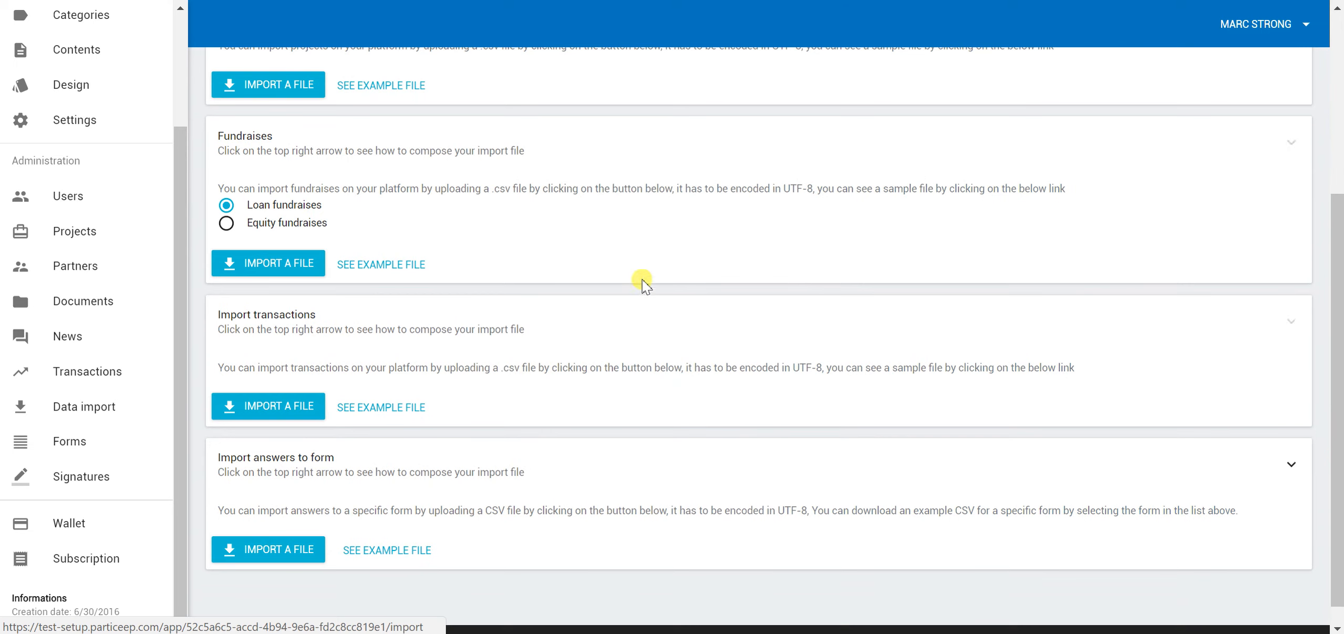
scroll(666, 265, down, 1)
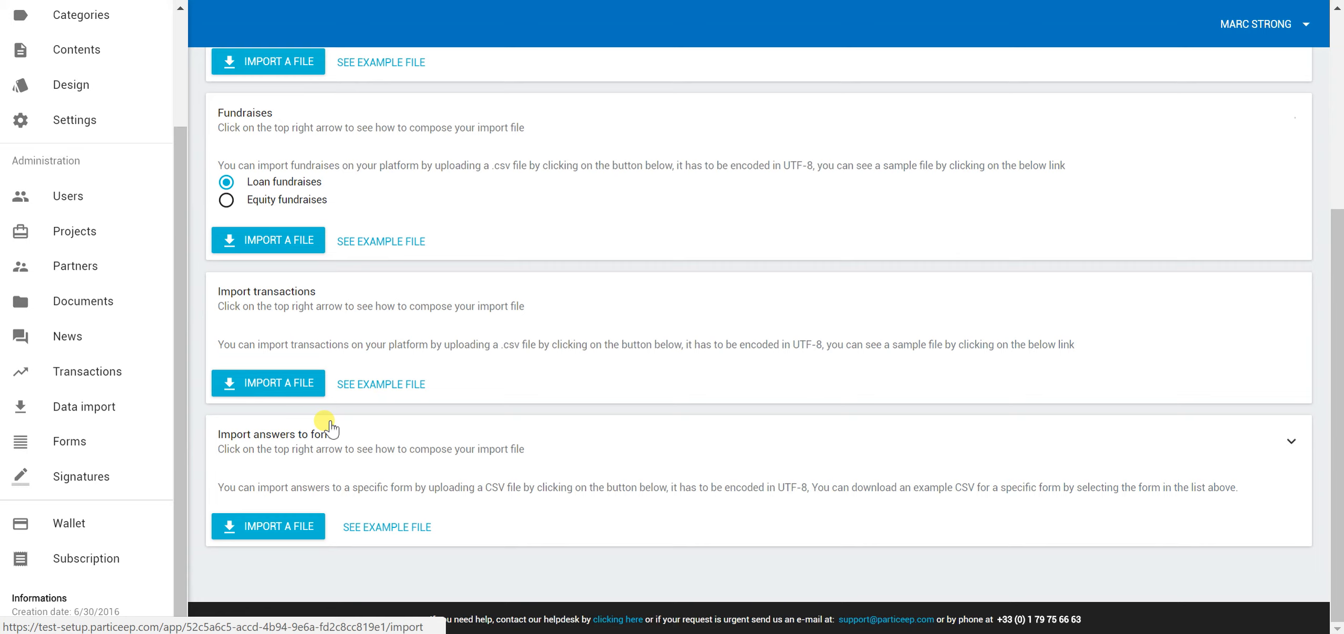
Browse the My forms grid and start editing the KYC Cartagena form
click(130, 449)
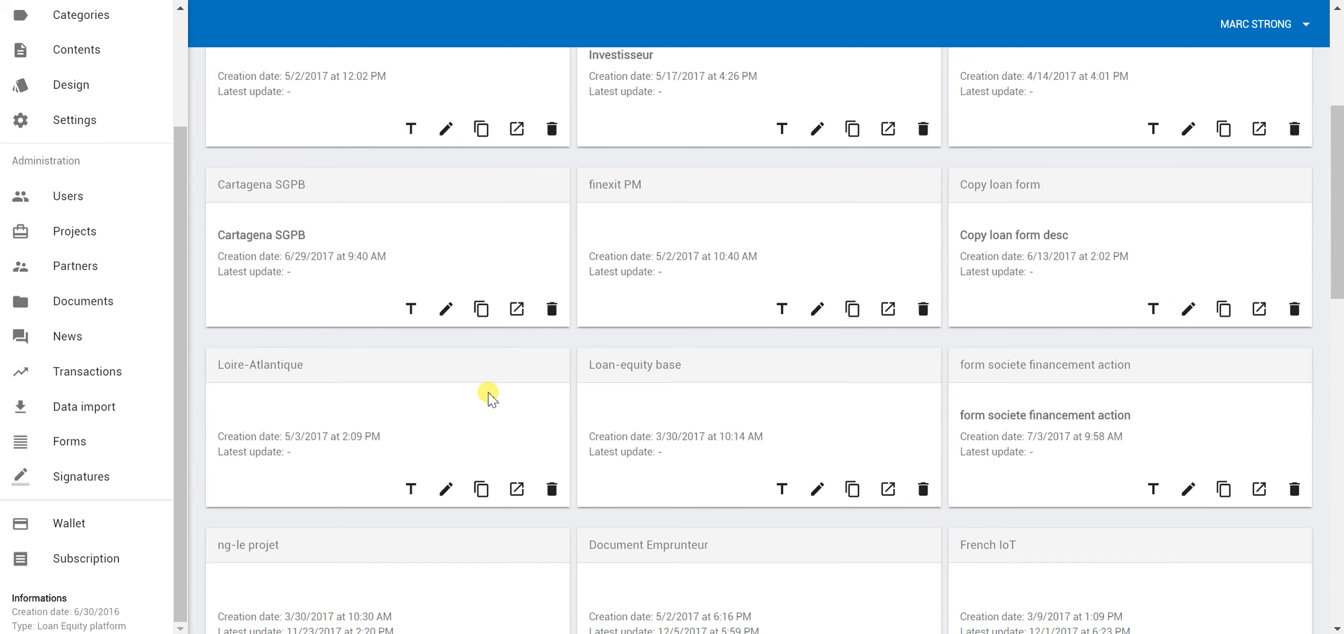
scroll(799, 284, up, 6)
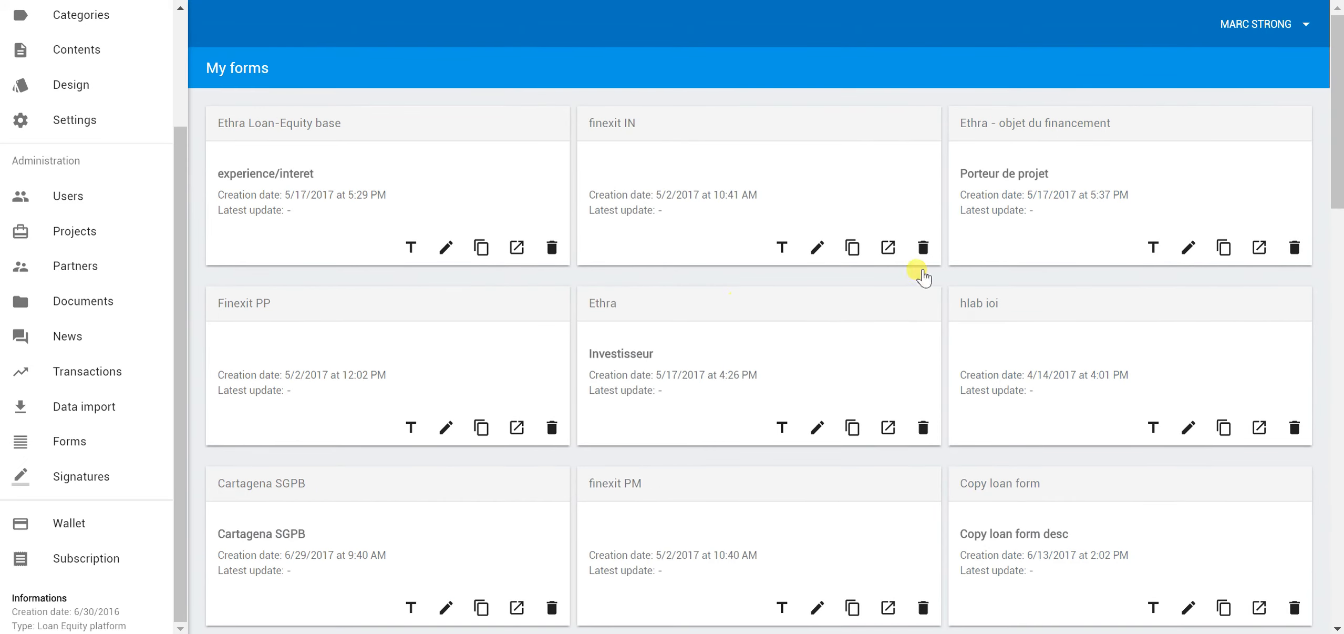
scroll(893, 384, down, 7)
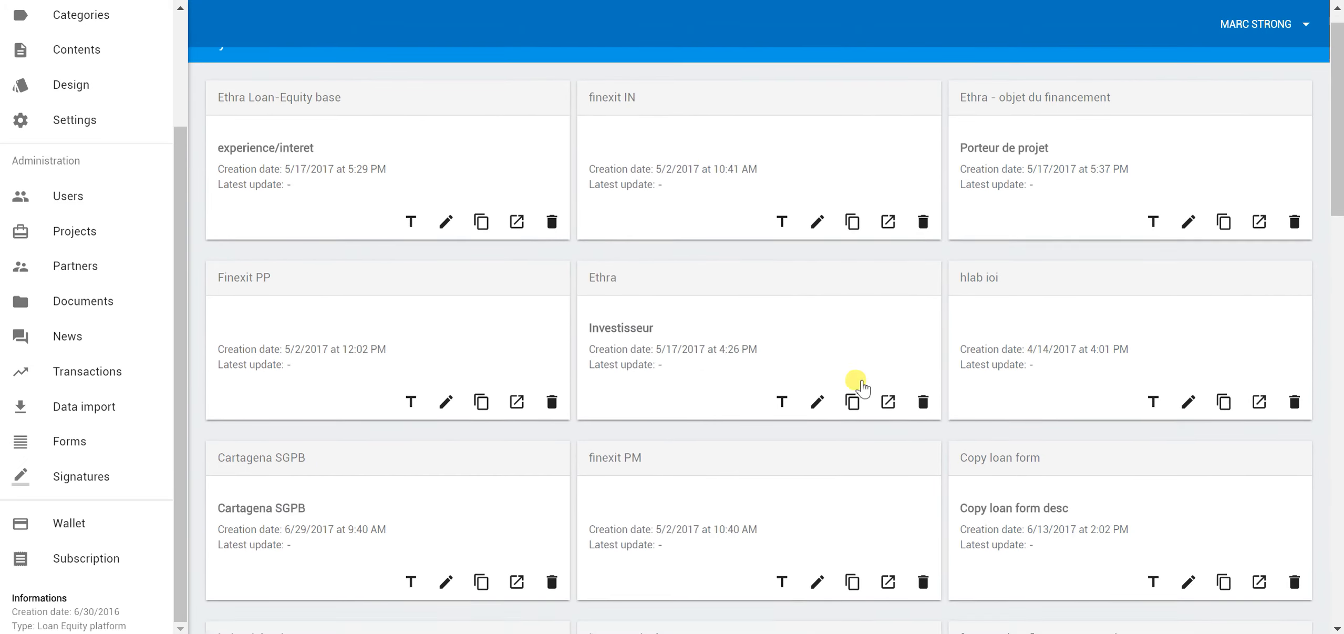
scroll(867, 374, down, 15)
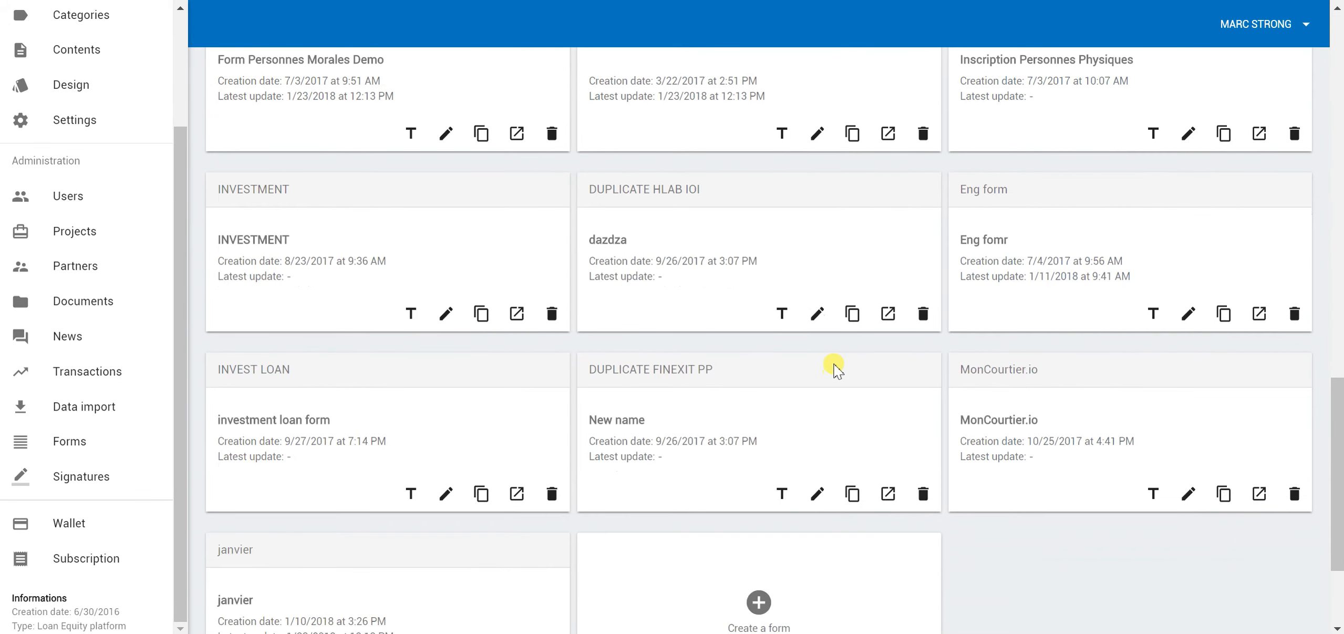
scroll(826, 378, down, 3)
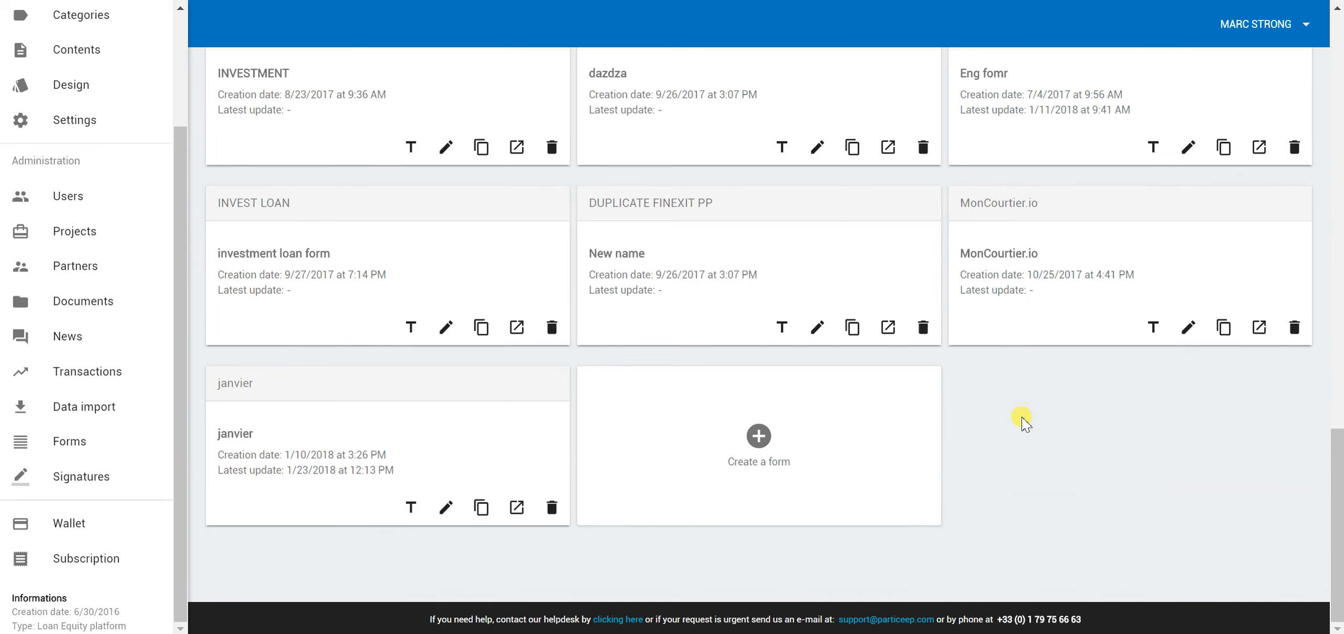
scroll(1024, 423, up, 5)
scroll(933, 415, up, 3)
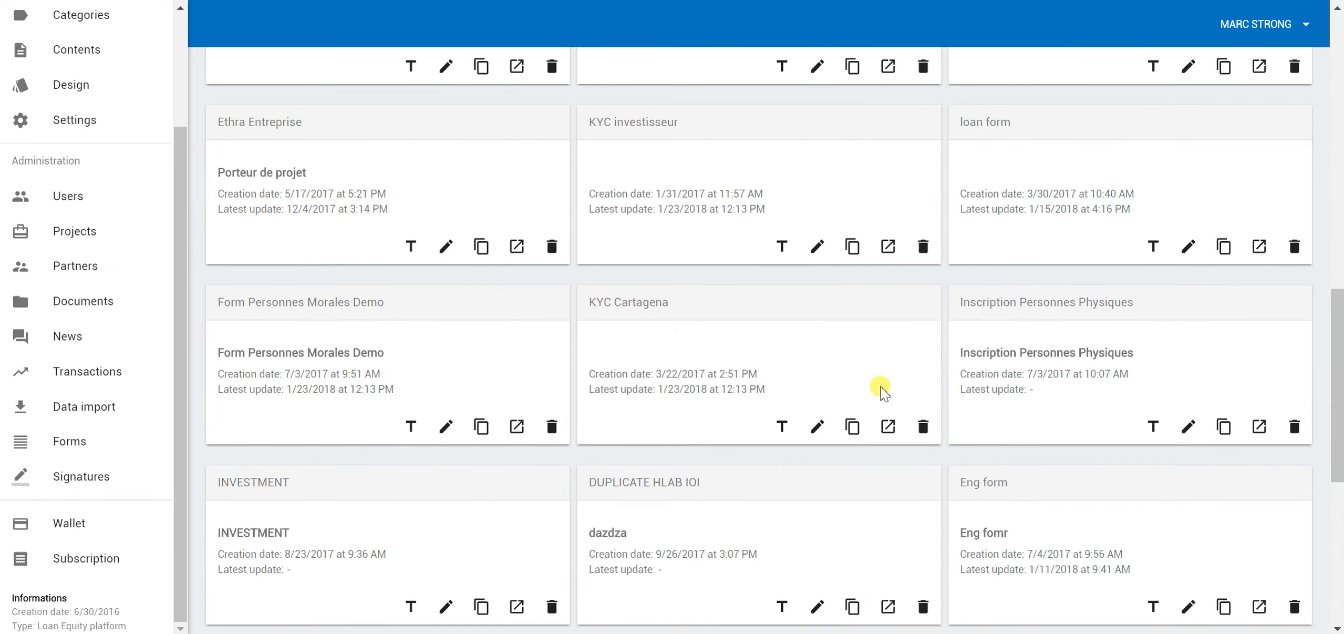
click(816, 427)
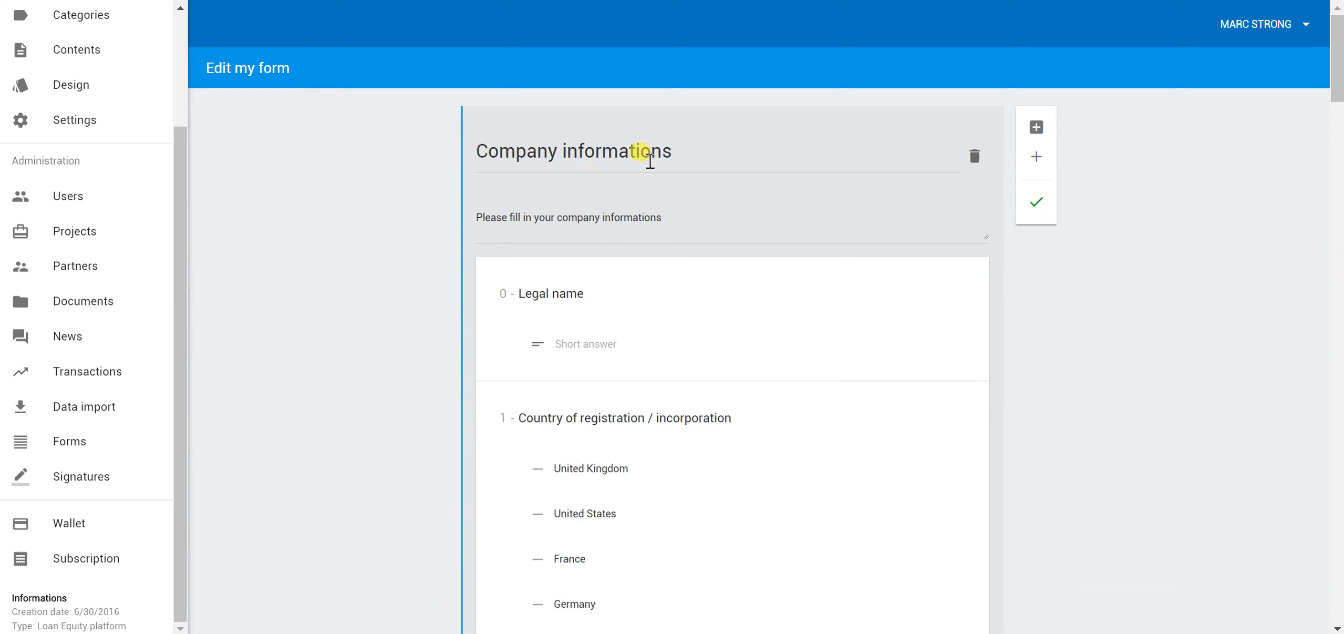
Scroll down to Required documents and open the Nature of Business question for editing
scroll(528, 231, down, 3)
scroll(622, 301, down, 6)
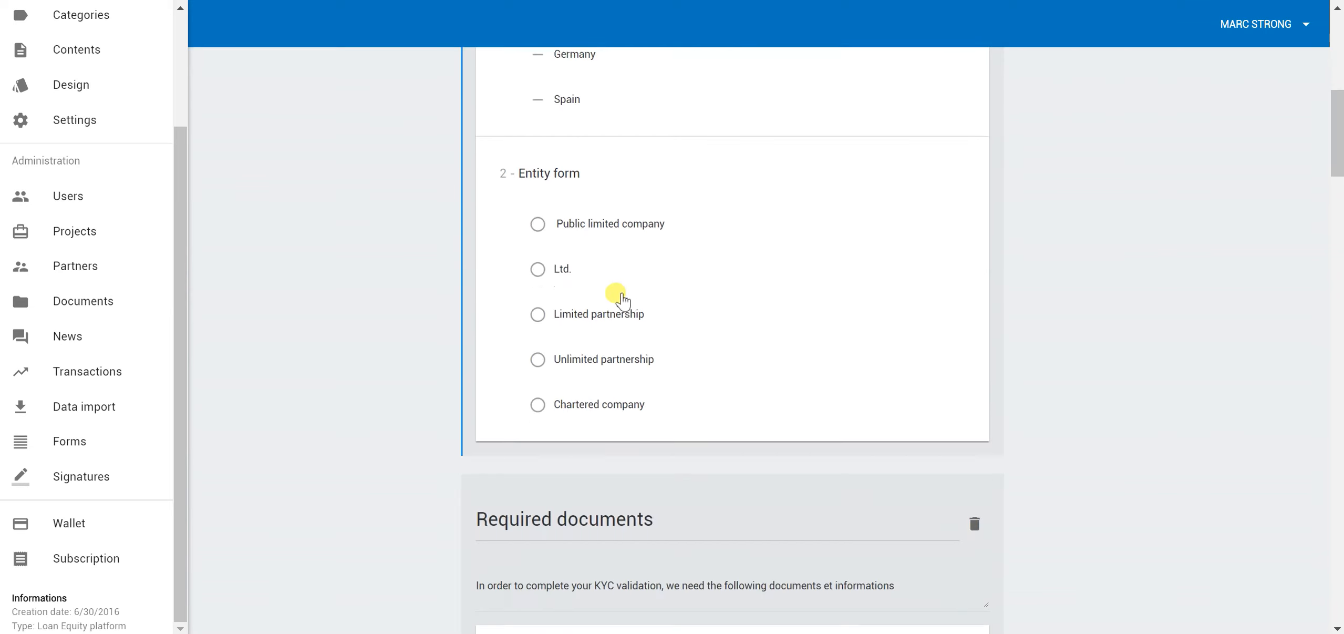
scroll(628, 296, down, 5)
scroll(399, 289, down, 5)
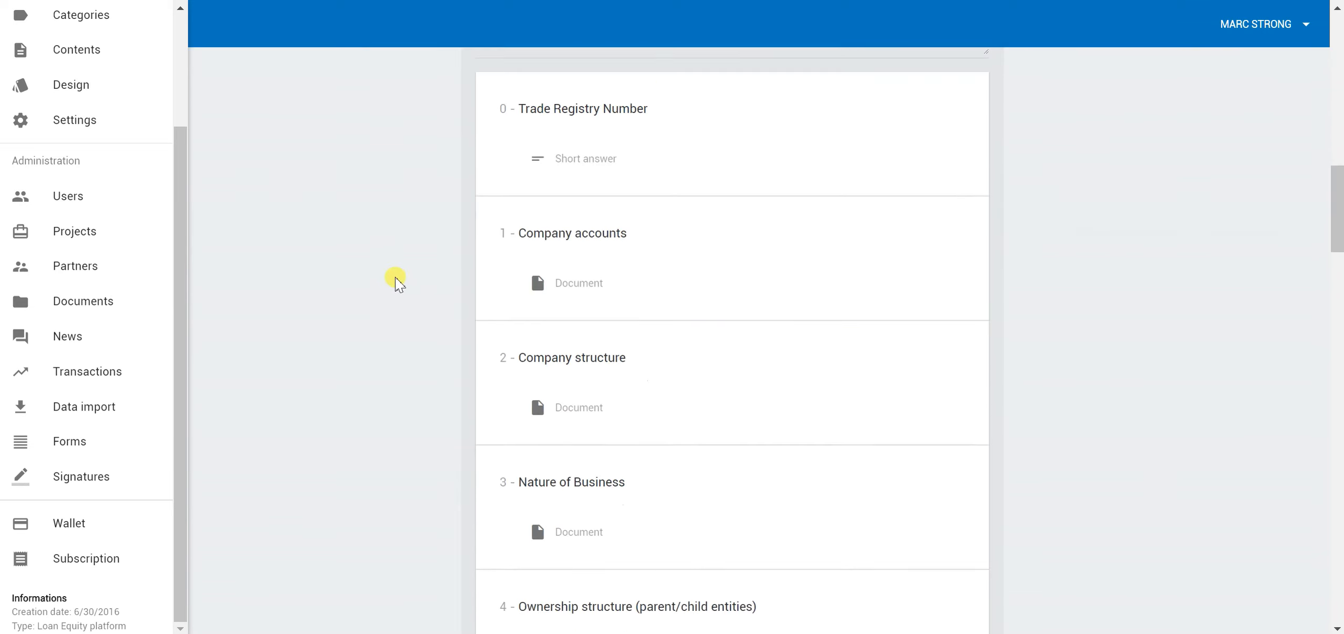
scroll(399, 284, down, 5)
scroll(393, 273, up, 6)
click(661, 208)
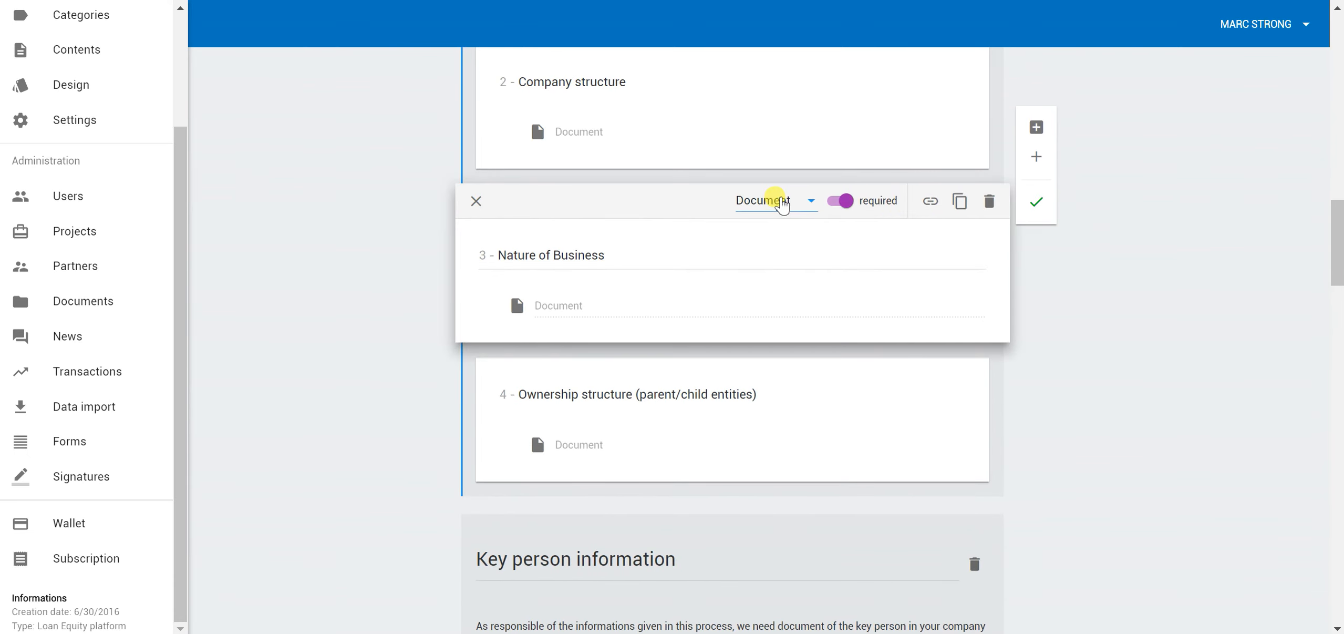
click(783, 205)
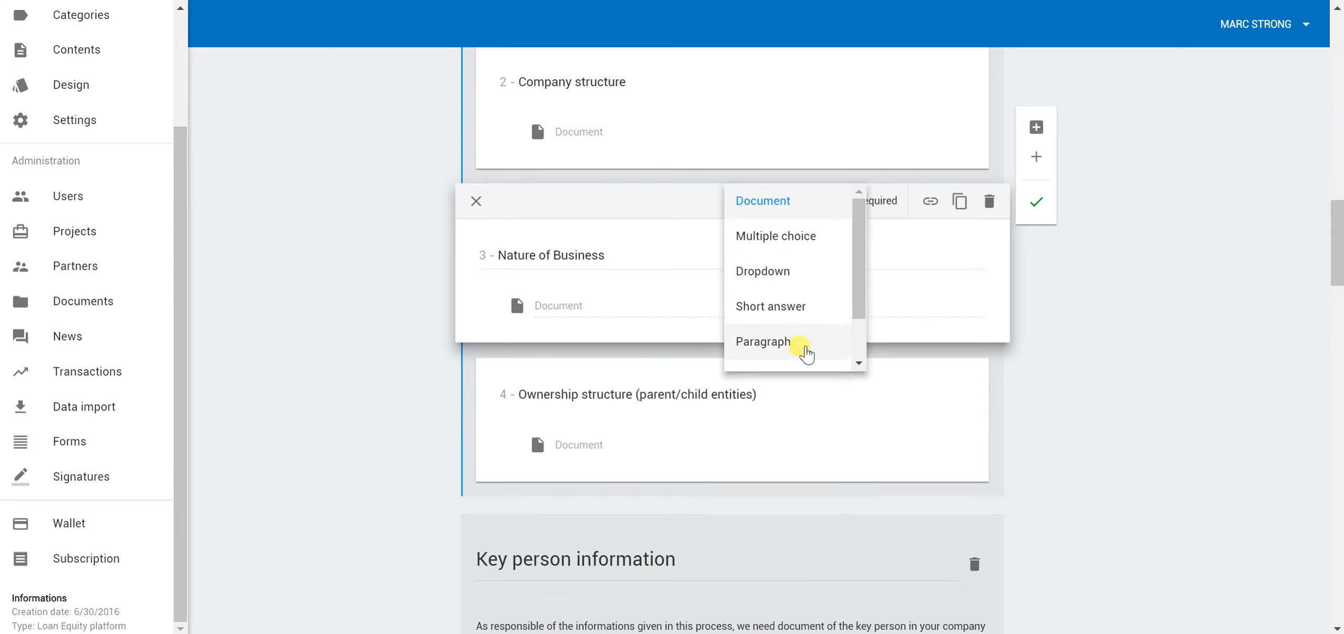
drag(860, 273, 823, 331)
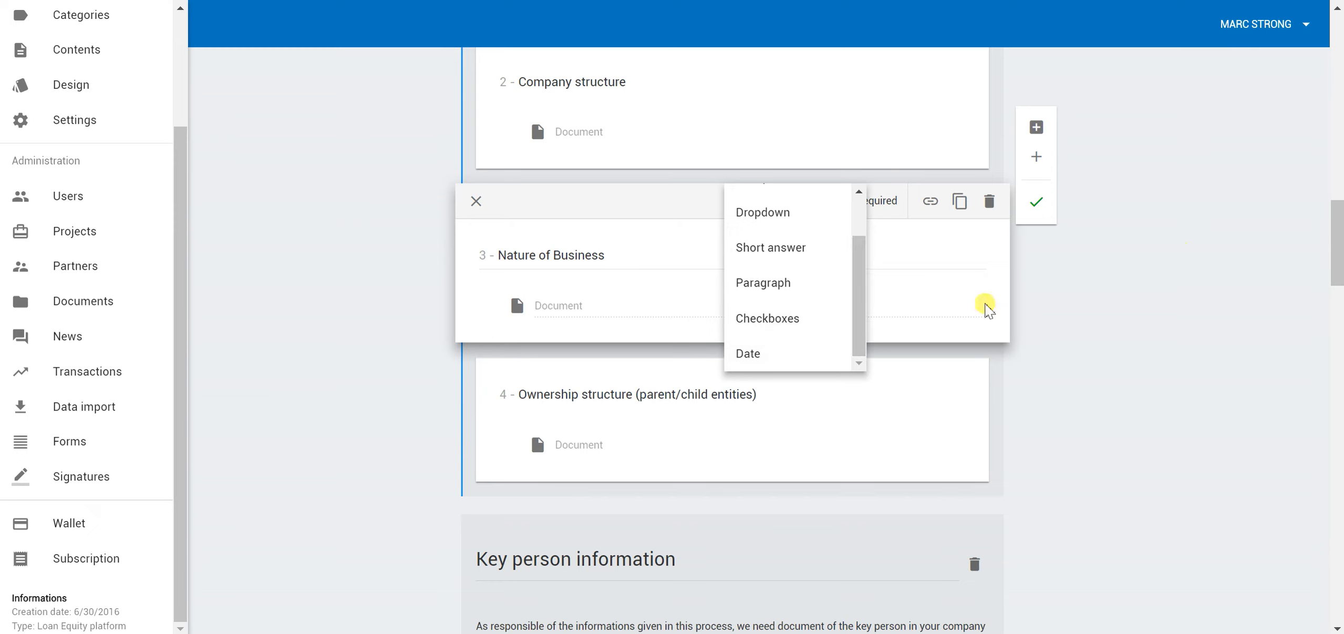
click(381, 274)
click(846, 204)
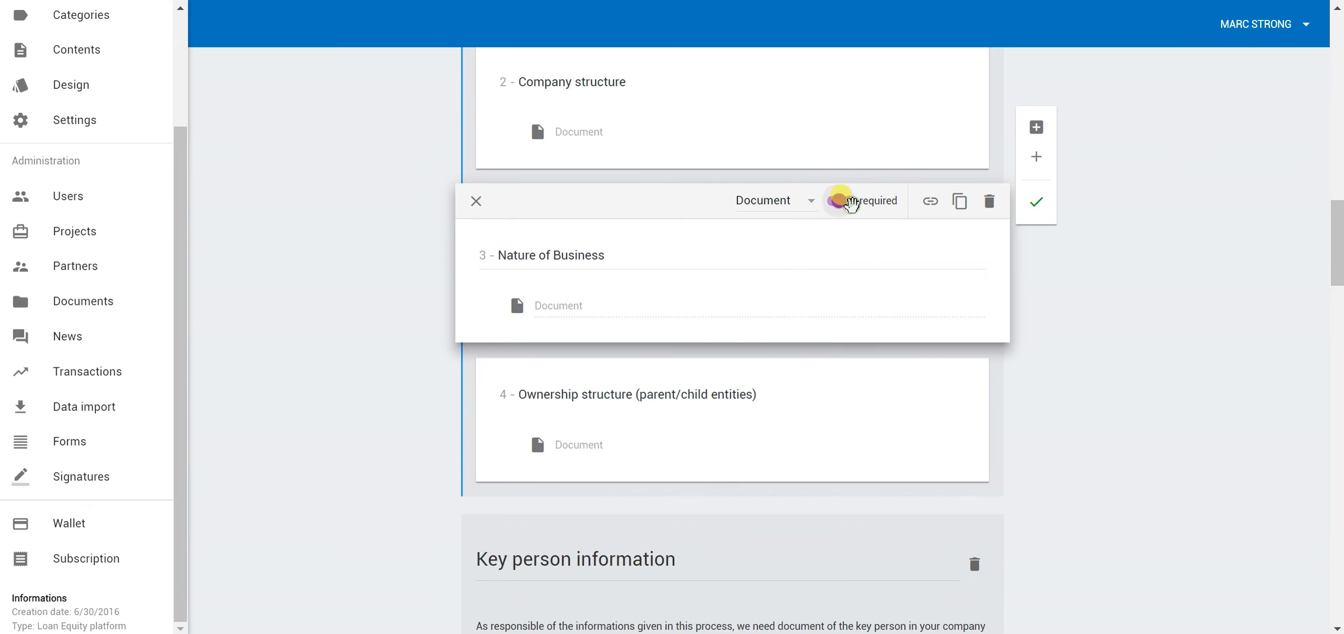
click(845, 203)
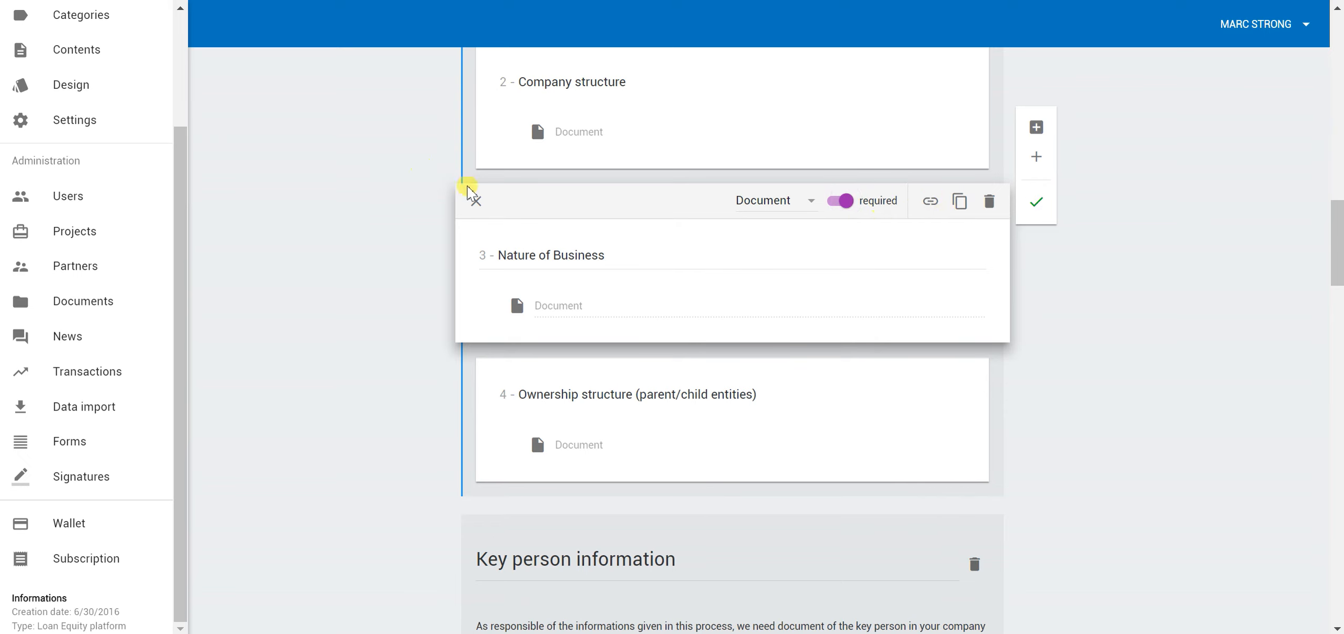
scroll(470, 191, up, 1)
click(930, 294)
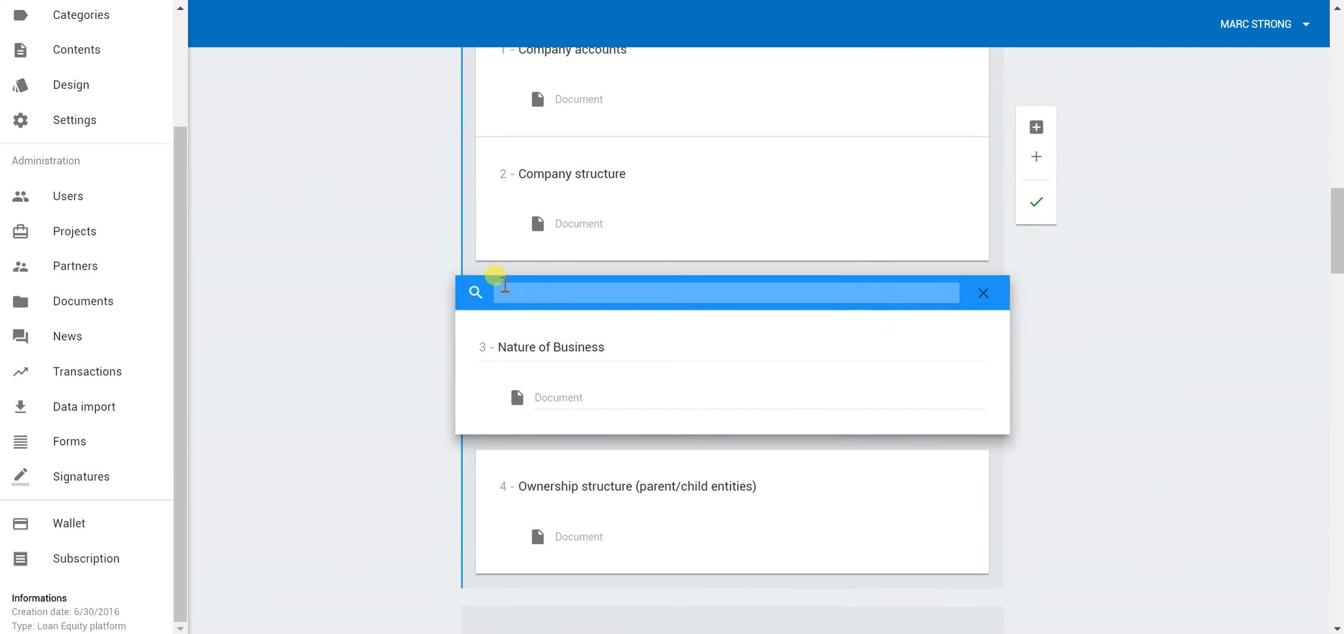
click(983, 292)
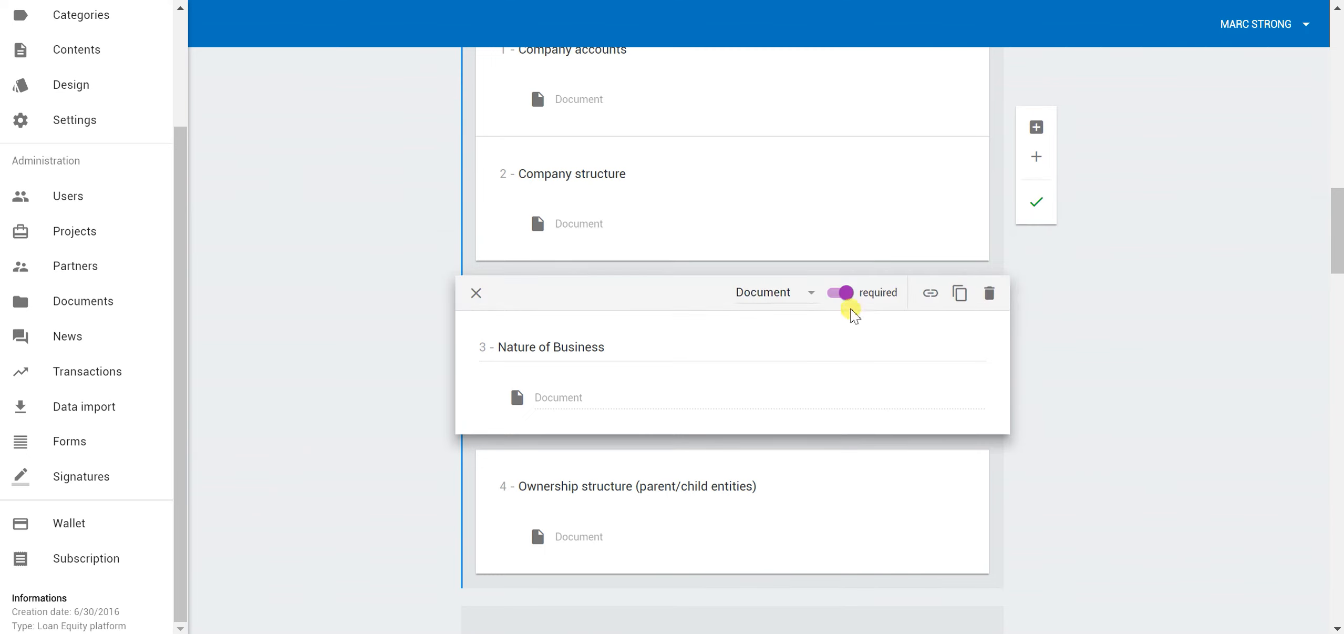
scroll(399, 278, down, 10)
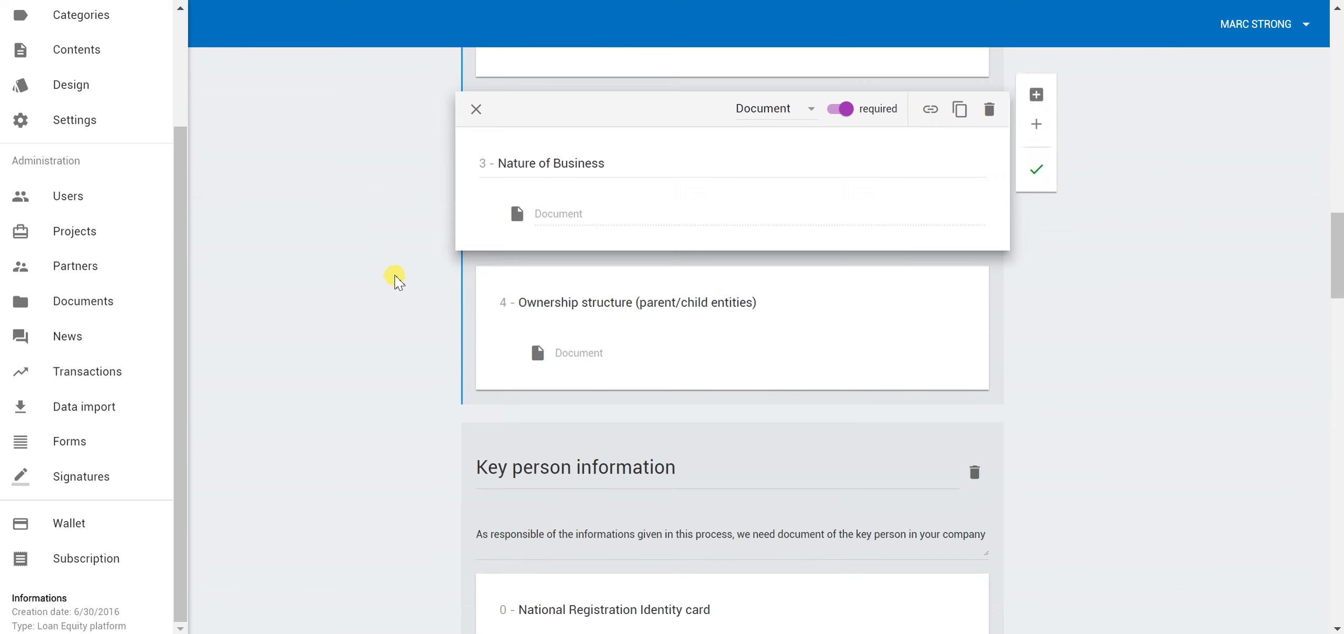
scroll(412, 287, down, 5)
scroll(411, 276, up, 5)
scroll(410, 276, down, 6)
scroll(407, 255, down, 10)
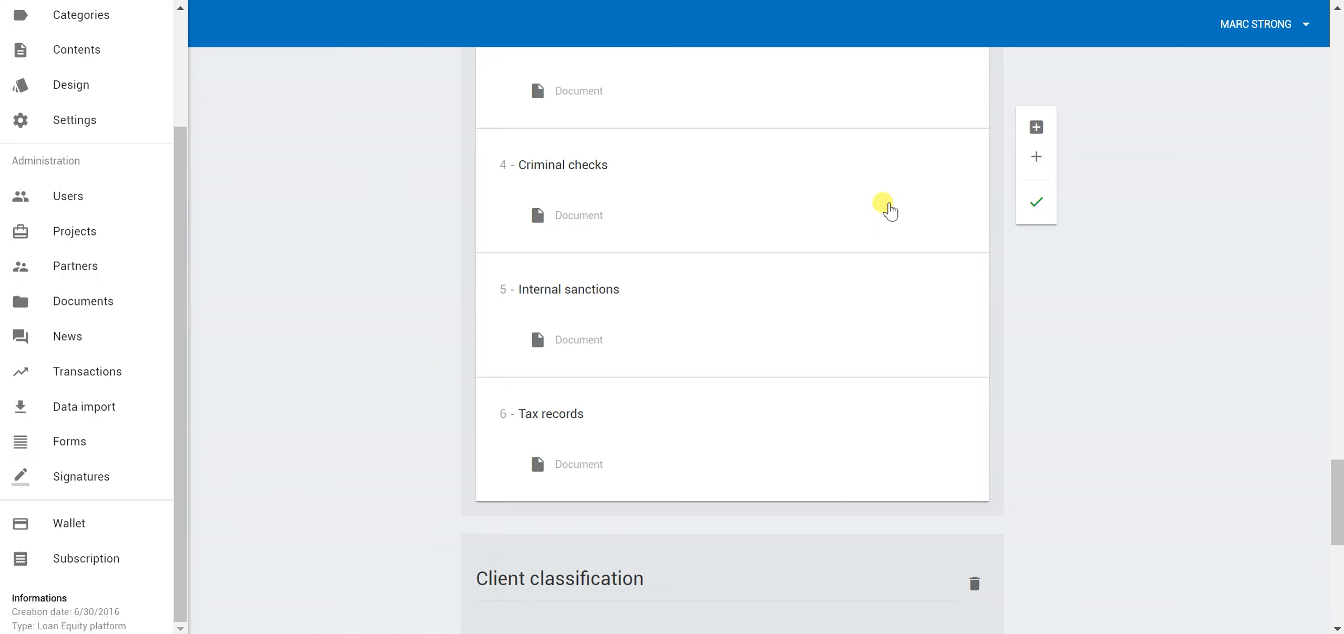
scroll(880, 213, up, 3)
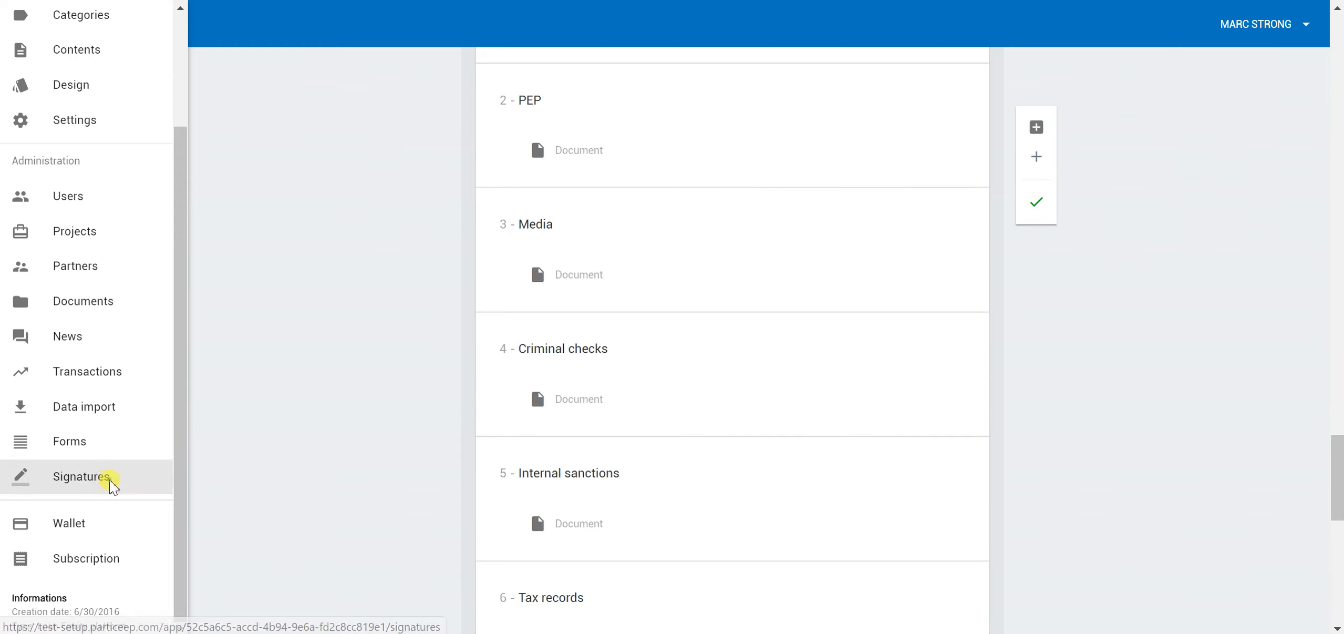
Scroll the Signatures table of documents such as doctosigndocx and testphysik, all Ready to be signed
click(111, 482)
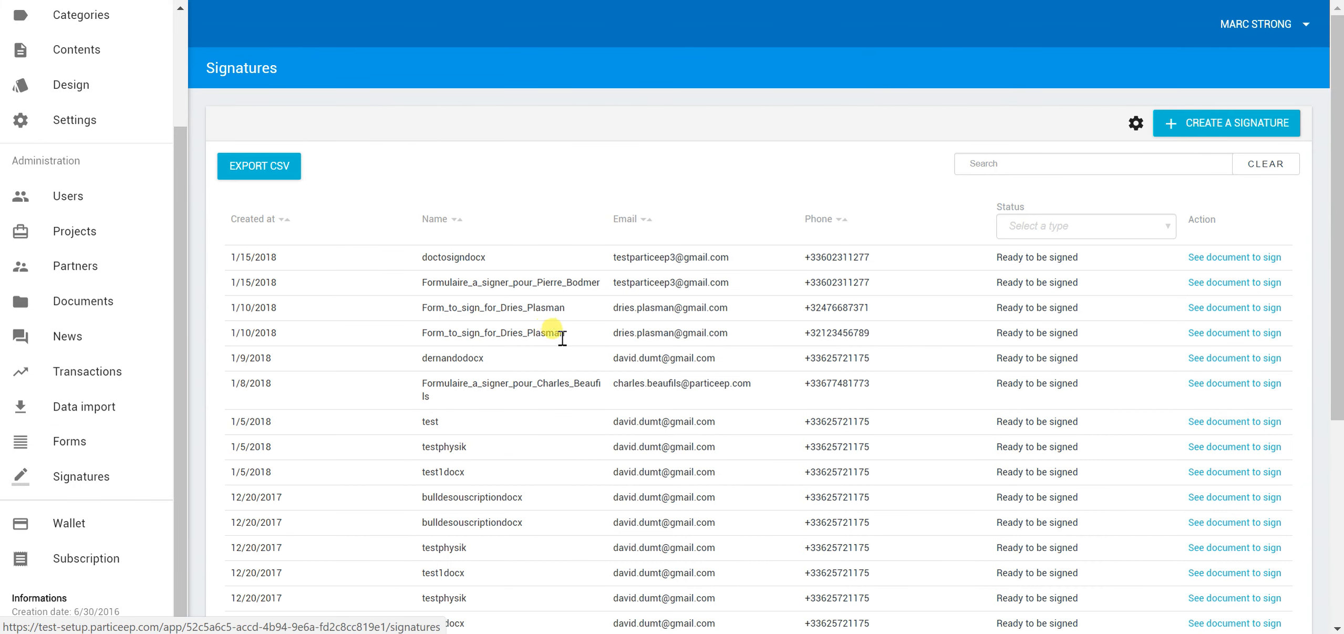
scroll(560, 358, down, 5)
scroll(557, 365, up, 5)
scroll(594, 370, down, 5)
scroll(599, 357, up, 2)
scroll(599, 358, up, 3)
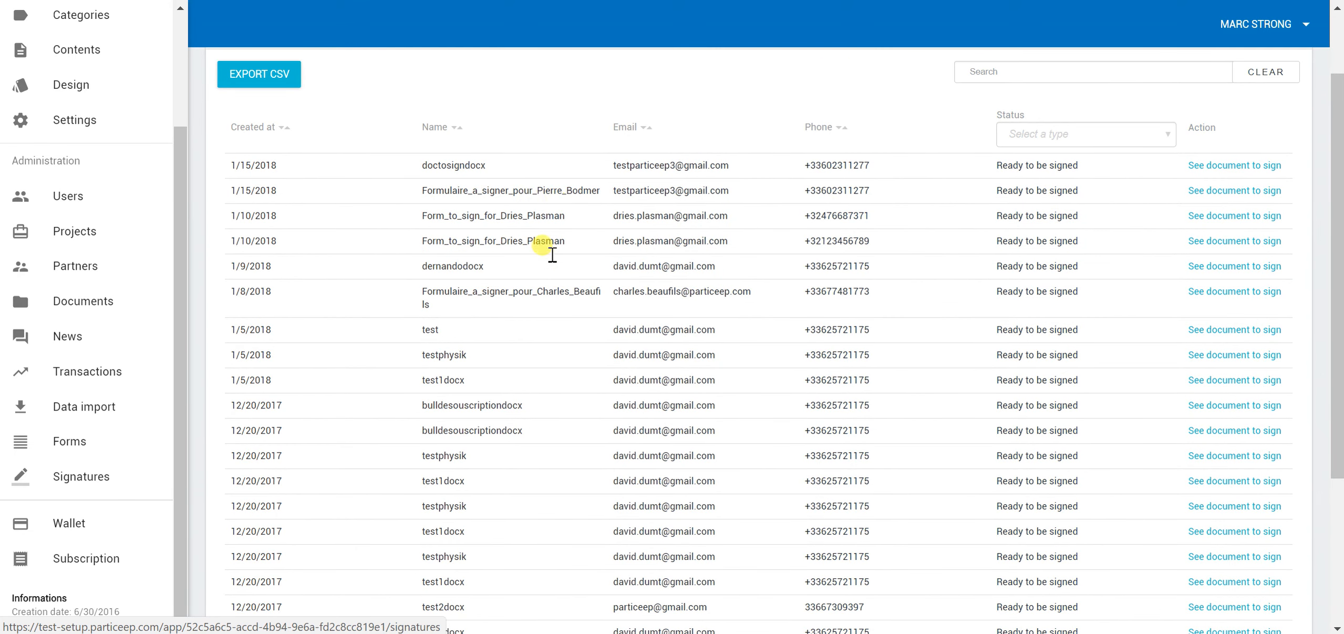
scroll(749, 307, up, 2)
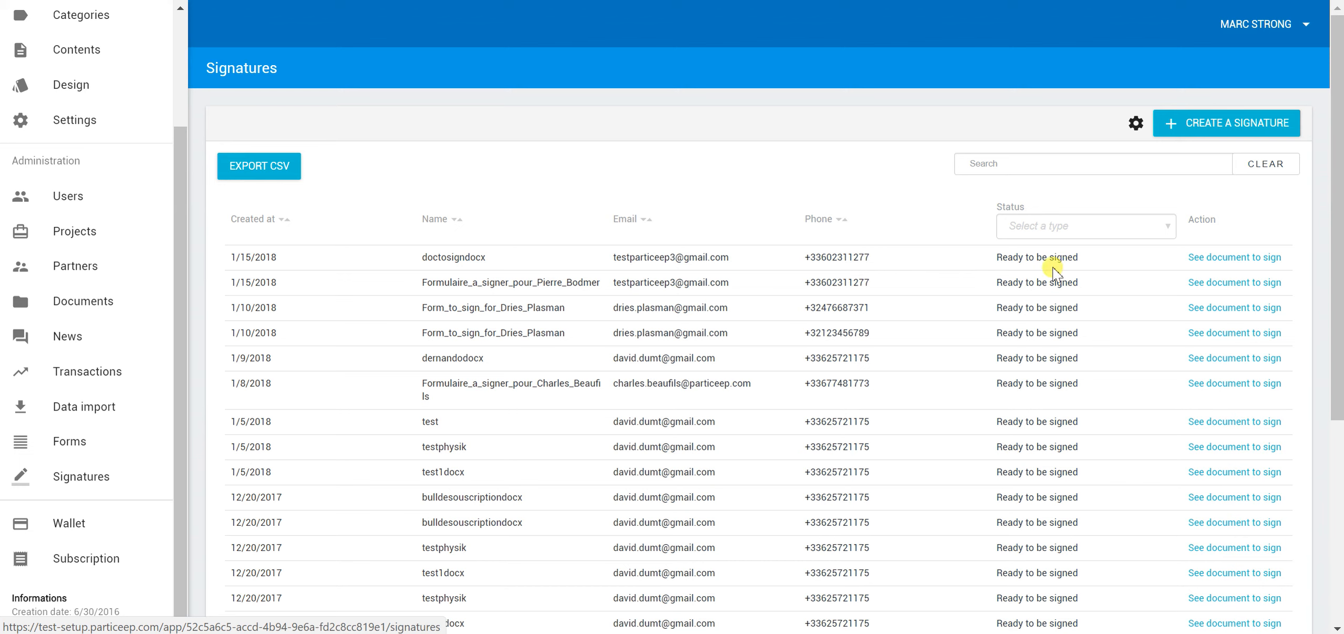
scroll(1053, 326, down, 6)
scroll(1054, 360, up, 6)
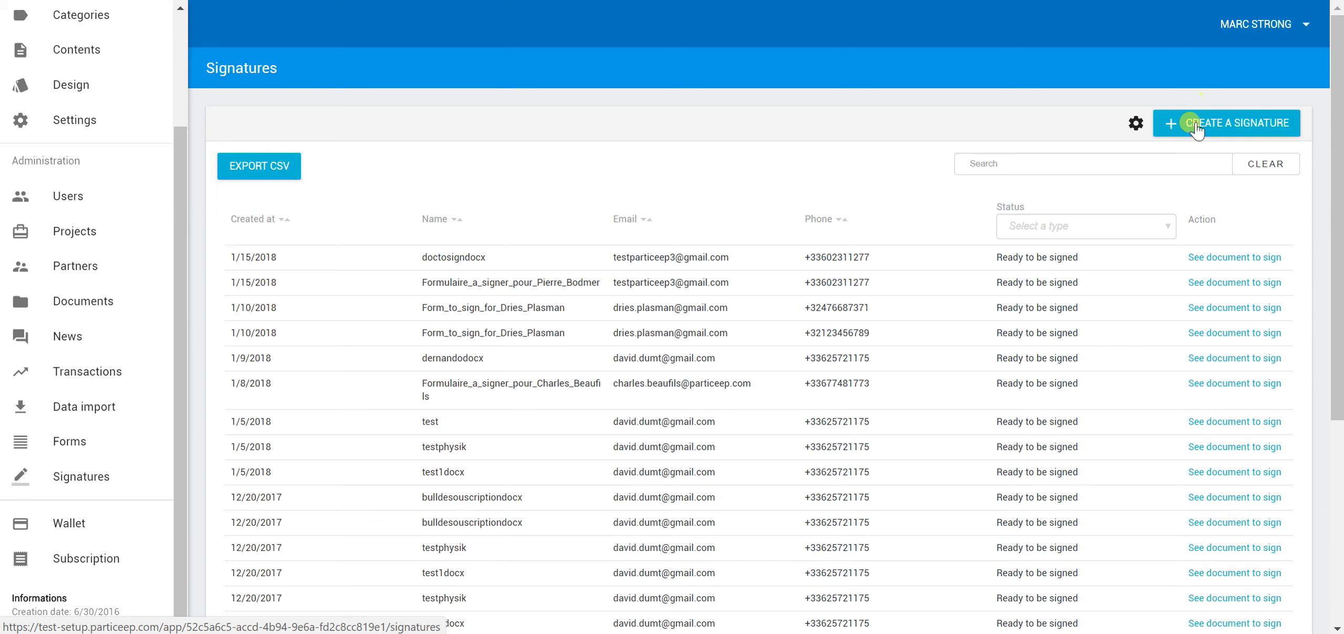
scroll(51, 97, up, 3)
click(70, 82)
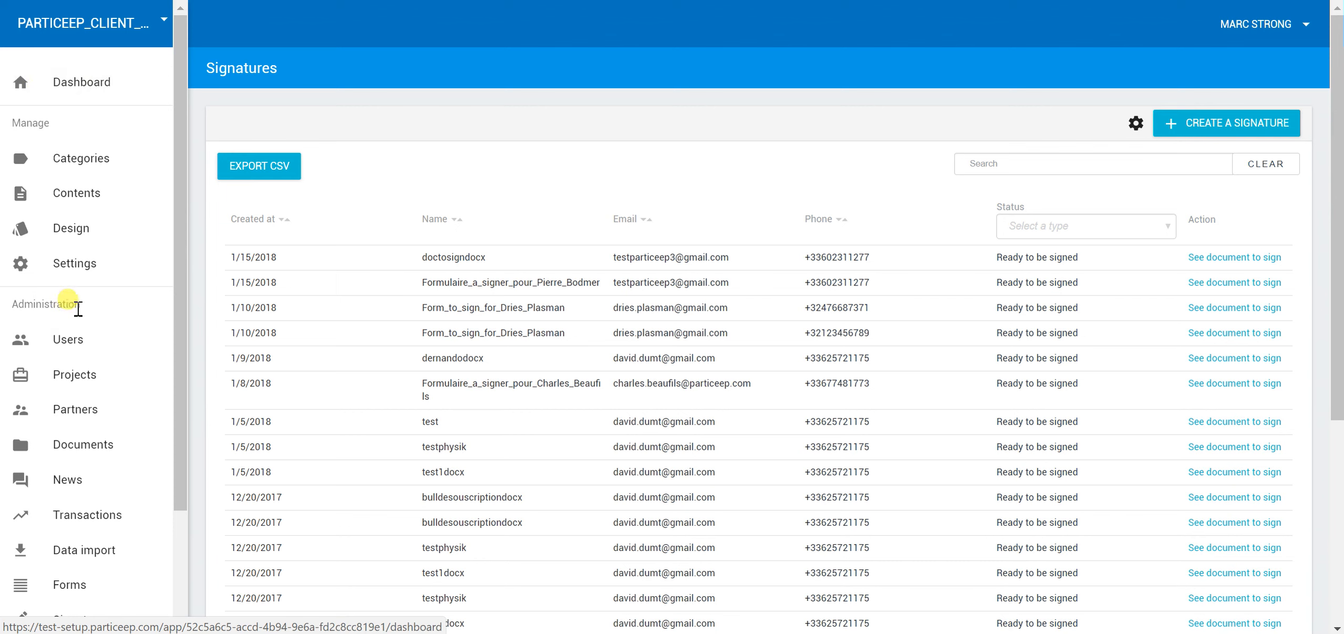
scroll(78, 308, down, 2)
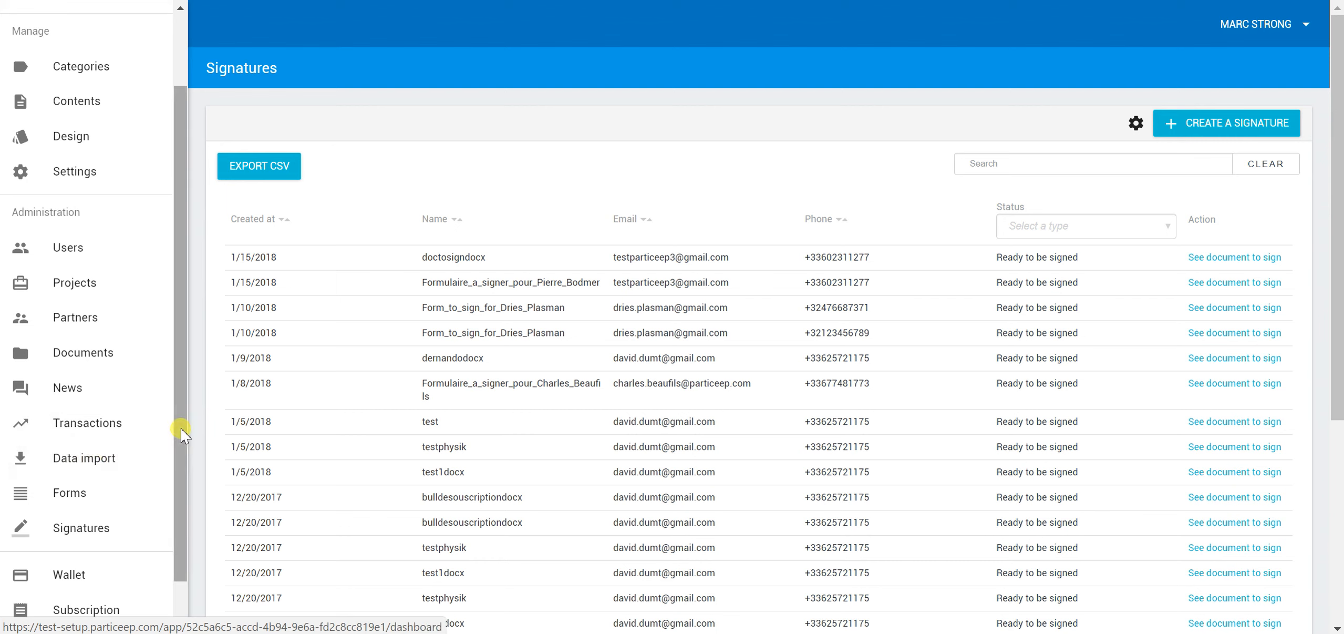
mouse_move(179, 421)
mouse_down()
mouse_move(174, 456)
mouse_move(189, 418)
mouse_up()
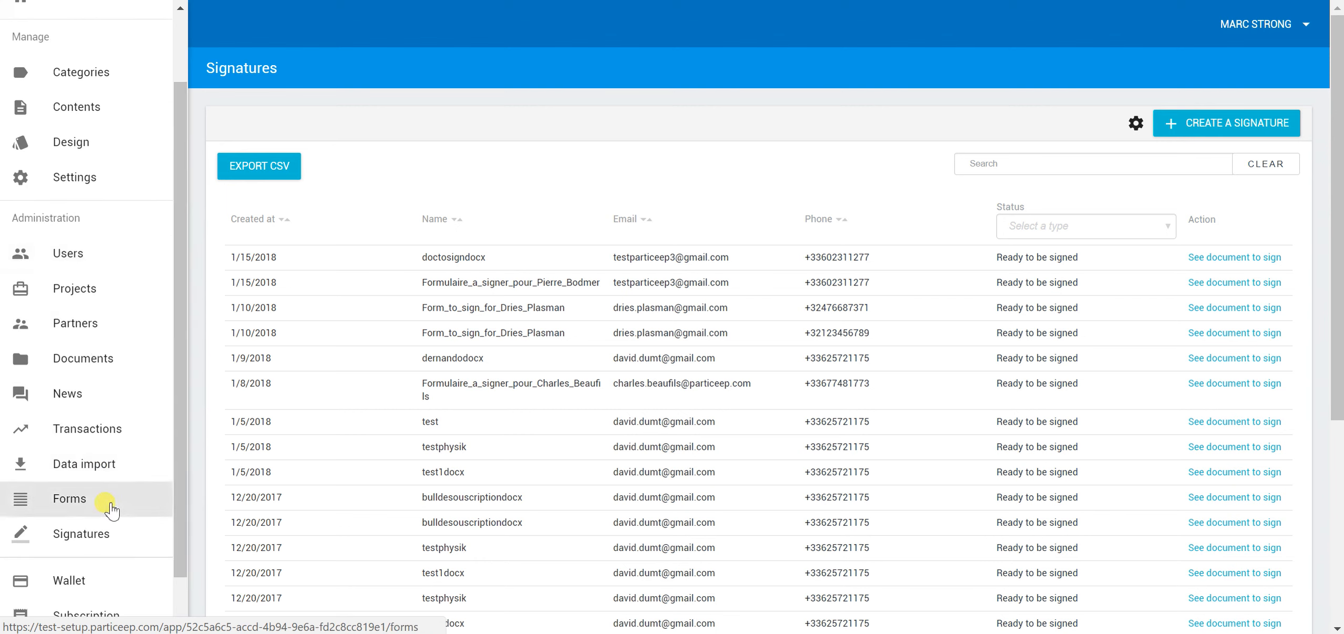
scroll(110, 502, down, 1)
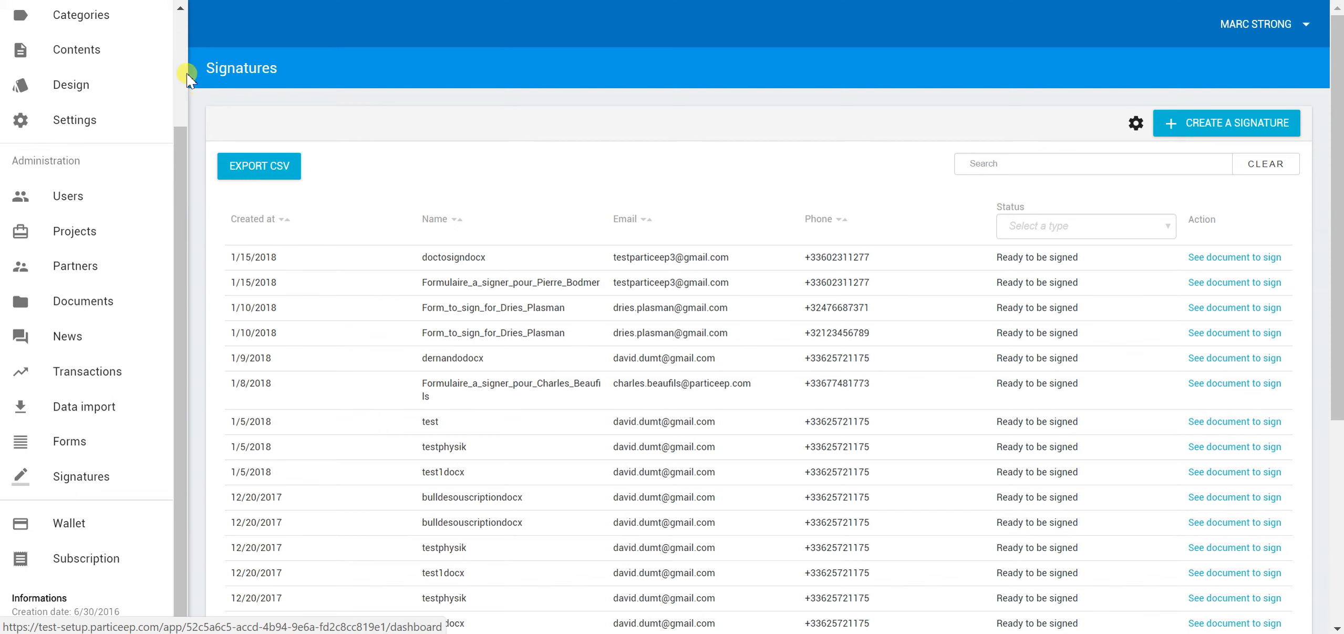
scroll(181, 76, up, 3)
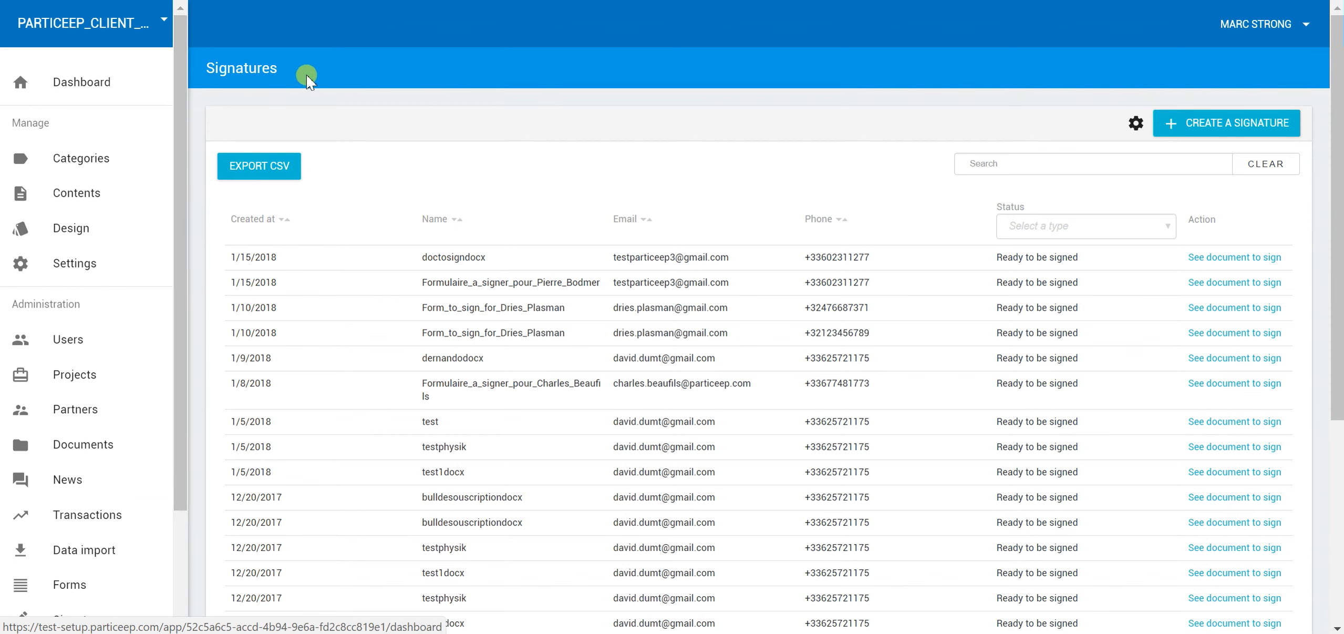